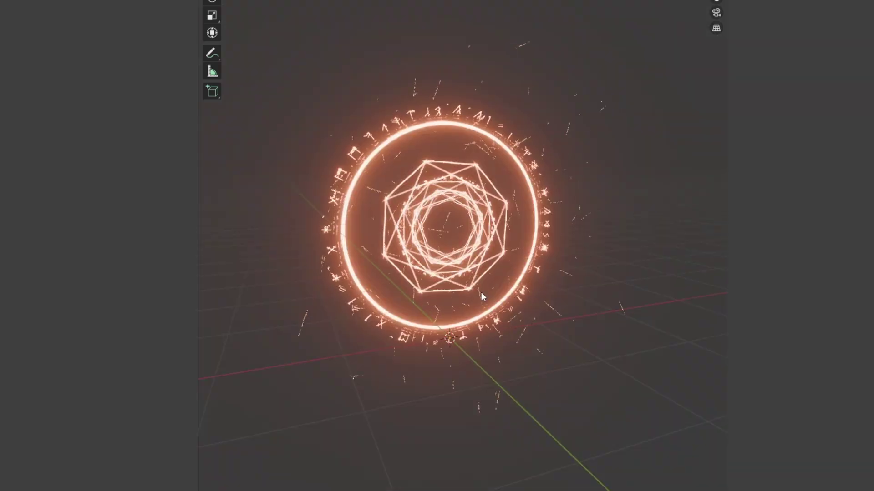
scroll(482, 292, "up", 1)
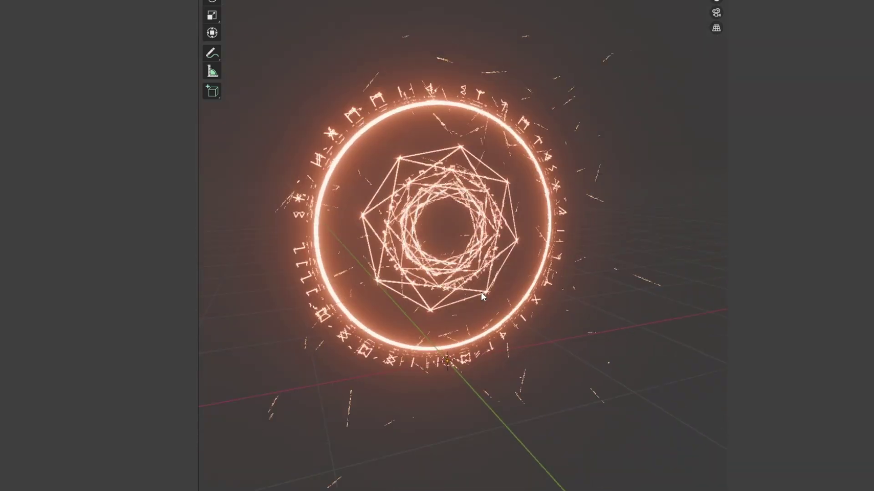
middle_click_drag(519, 304, 490, 301)
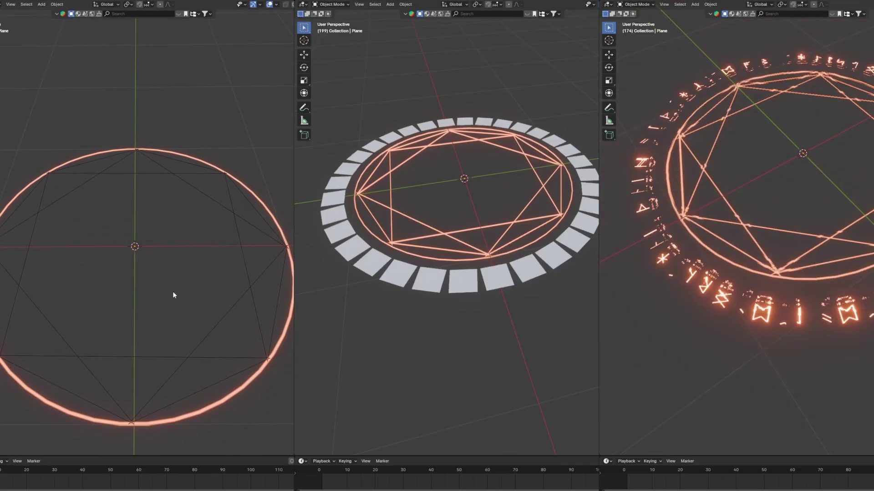
middle_click_drag(283, 203, 230, 204)
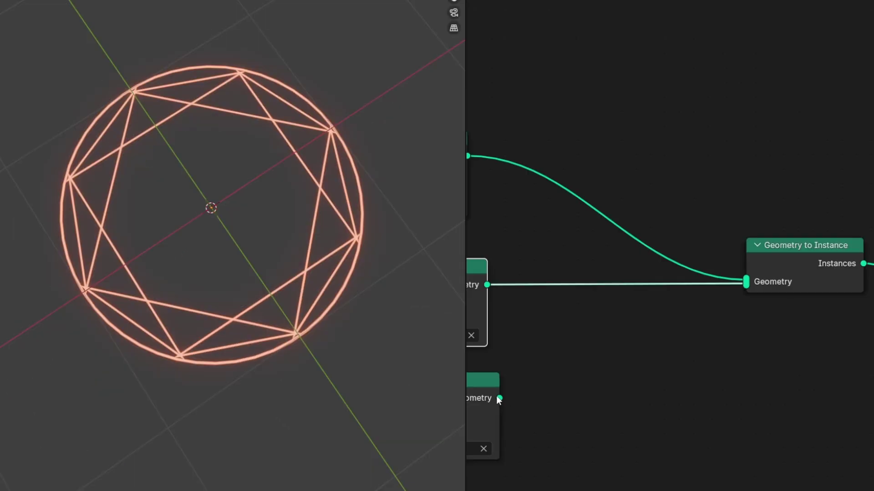
left_click_drag(499, 398, 746, 282)
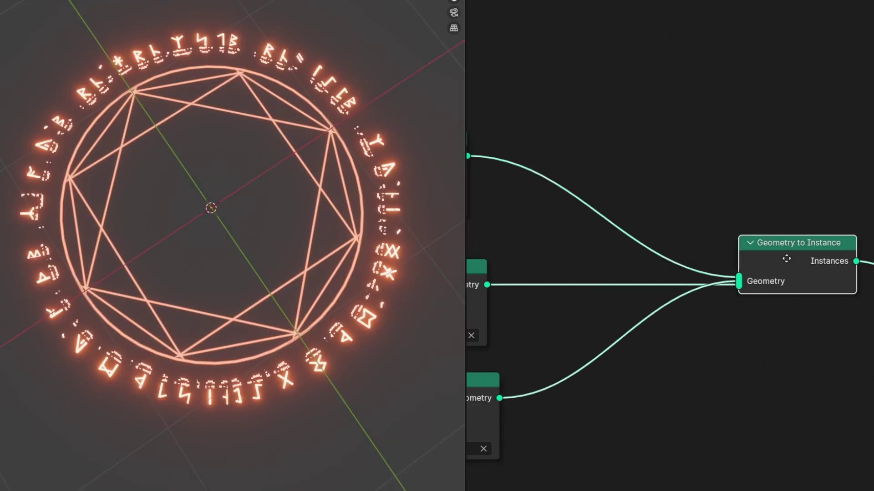
left_click_drag(786, 259, 702, 255)
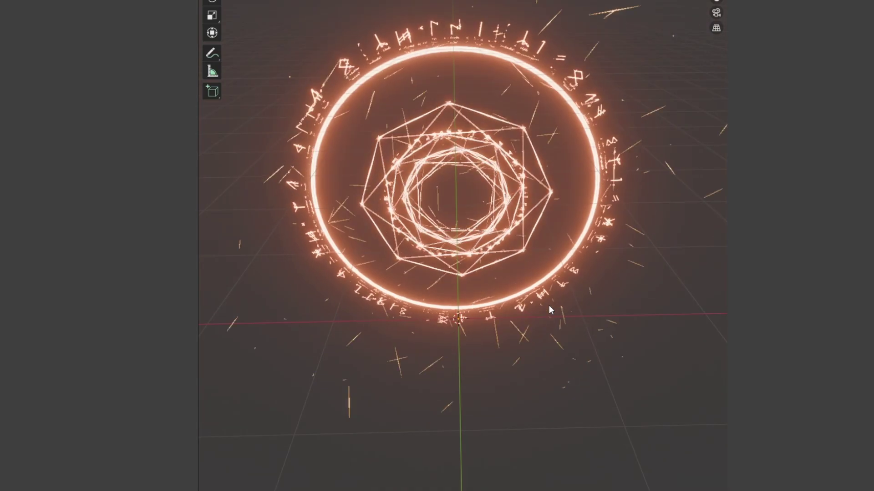
middle_click_drag(549, 305, 515, 270)
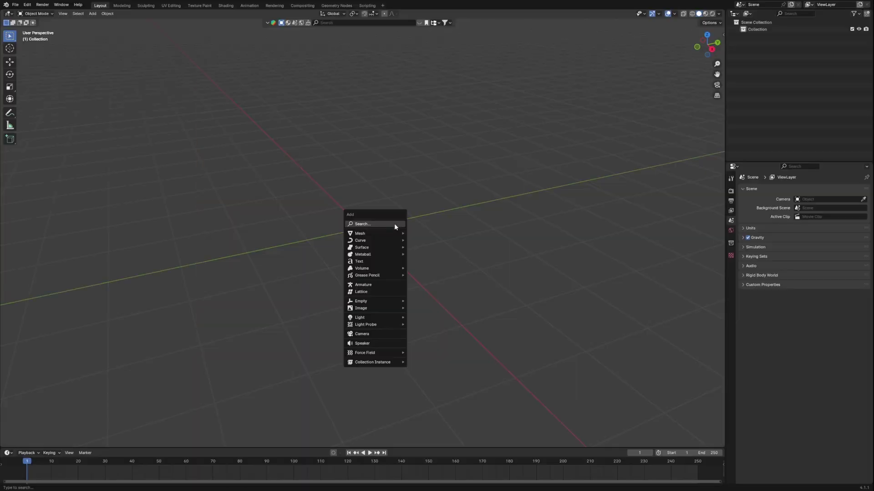
Add a mesh plane at the world origin.
mouse_move(380, 234)
left_click(422, 233)
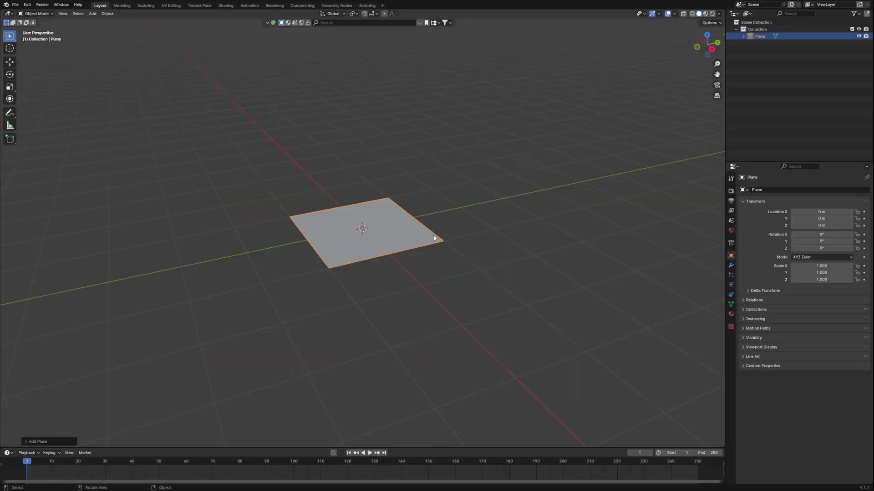
scroll(386, 258, "up", 5)
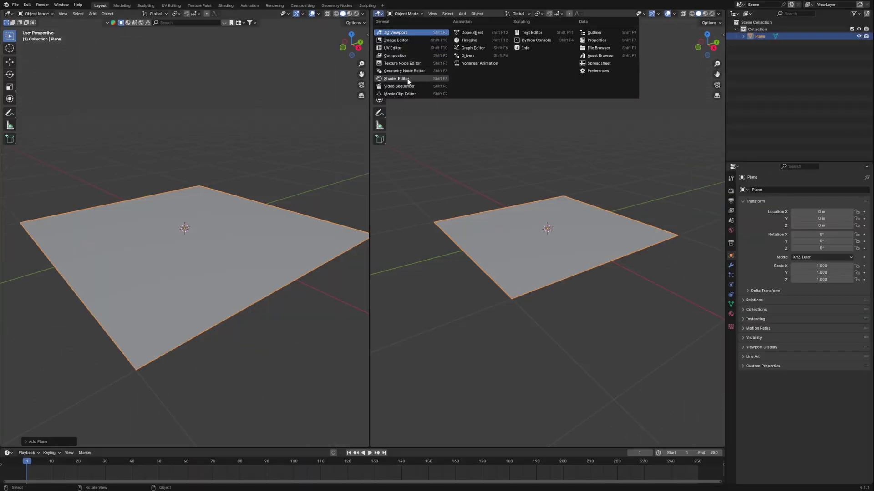
Switch the second viewport to the Geometry Node Editor, hide its sidebar and create a new node tree for the plane.
left_click(404, 71)
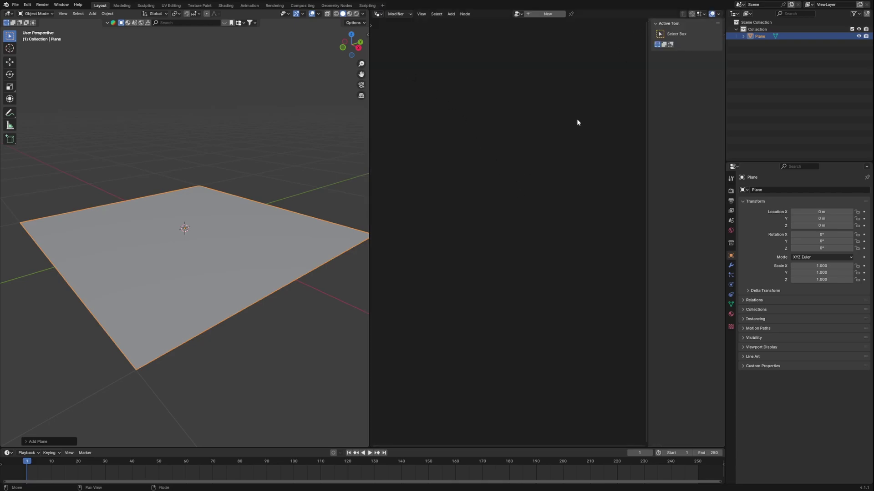
key("n")
key("shift+a")
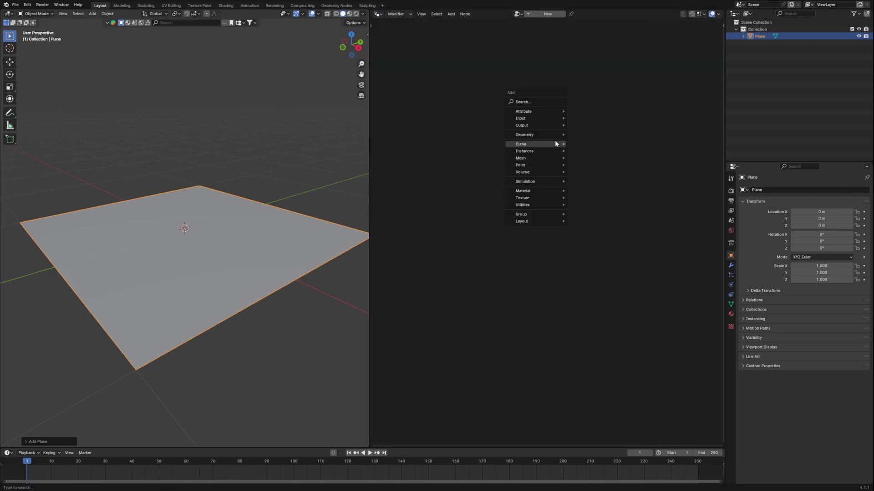
left_click(548, 14)
key("Home")
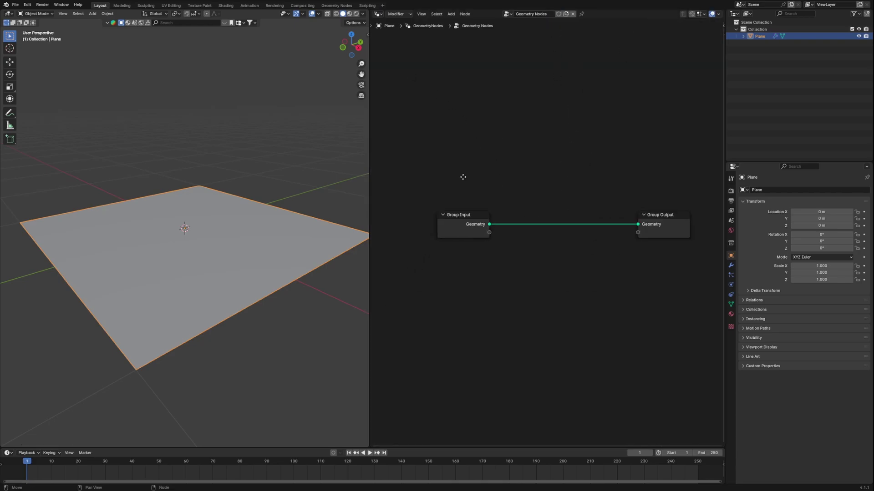
Replace the Group Input node with a Curve Circle node whose Curve output feeds the Group Output.
mouse_move(461, 215)
left_mouse_down()
mouse_move(432, 287)
mouse_move(452, 239)
mouse_move(450, 220)
left_mouse_up()
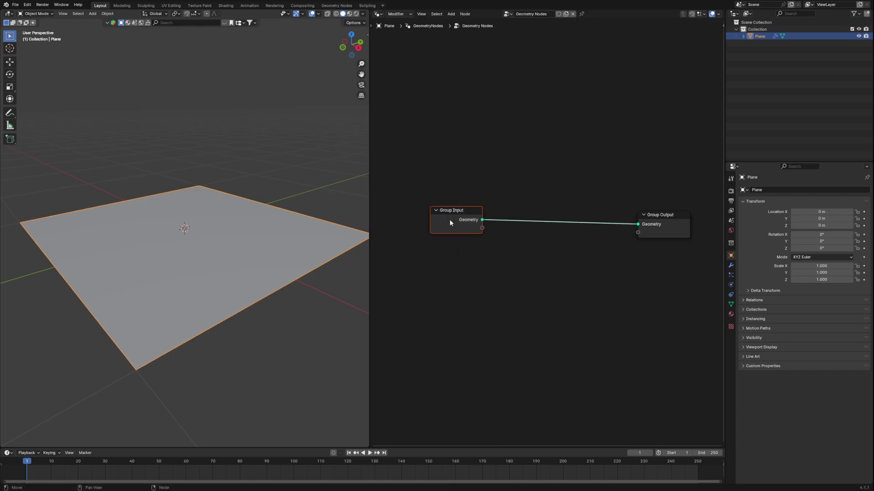
key("x")
key("shift+a")
type("c")
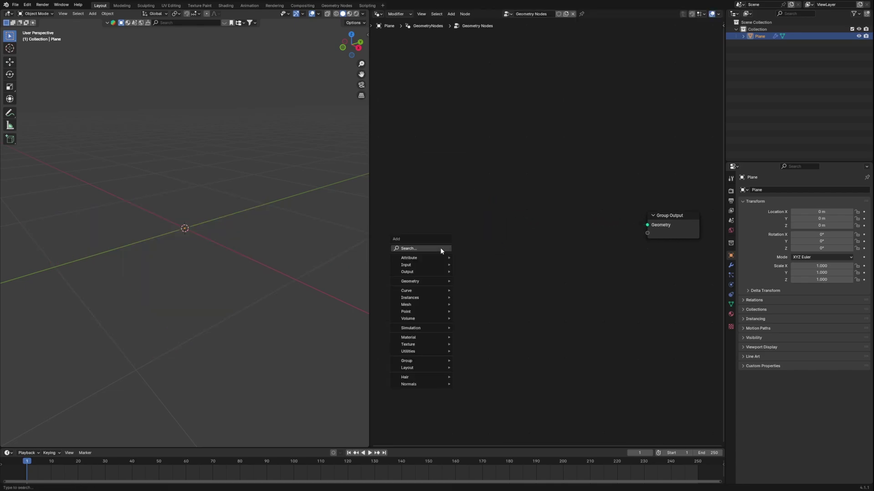
type("urve")
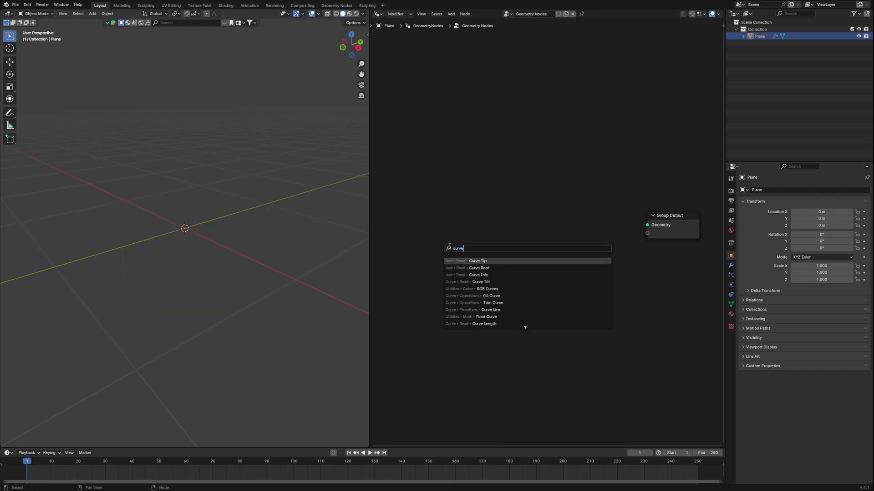
left_click_drag(257, 245, 346, 363)
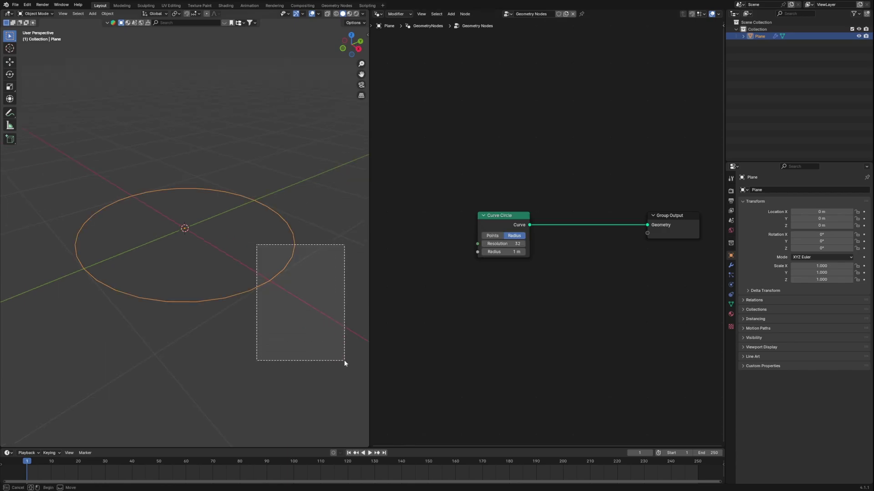
left_click_drag(250, 205, 296, 315)
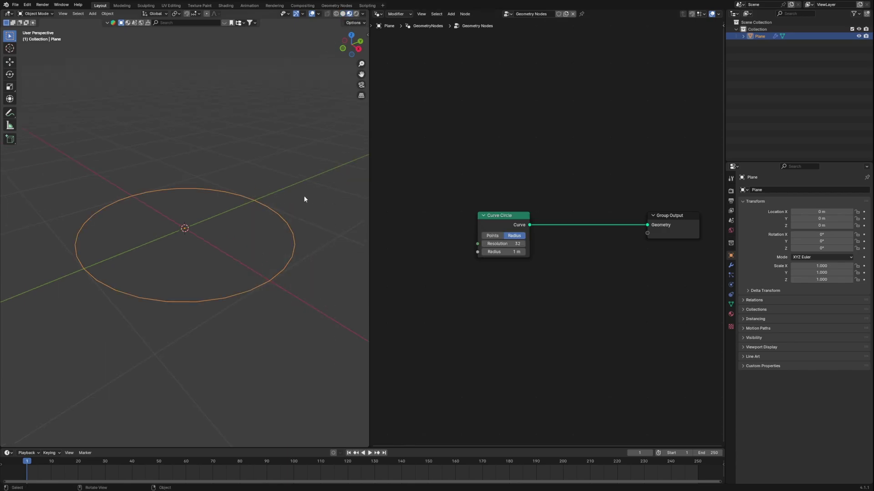
Insert a Curve to Mesh node between the Curve Circle and the Group Output.
scroll(520, 292, "up", 5)
scroll(521, 293, "down", 4)
middle_click_drag(522, 293, 546, 277)
left_click_drag(516, 199, 486, 199)
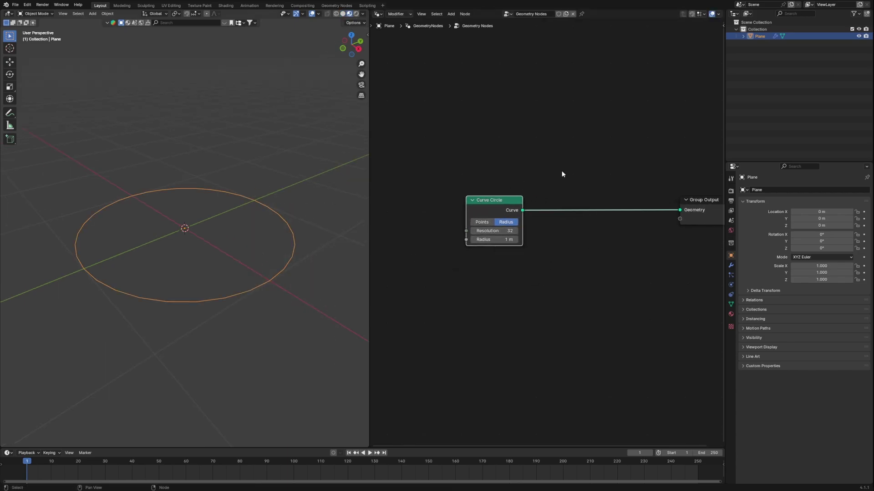
left_click(561, 171)
key("shift+a")
left_click(562, 171)
type("cur")
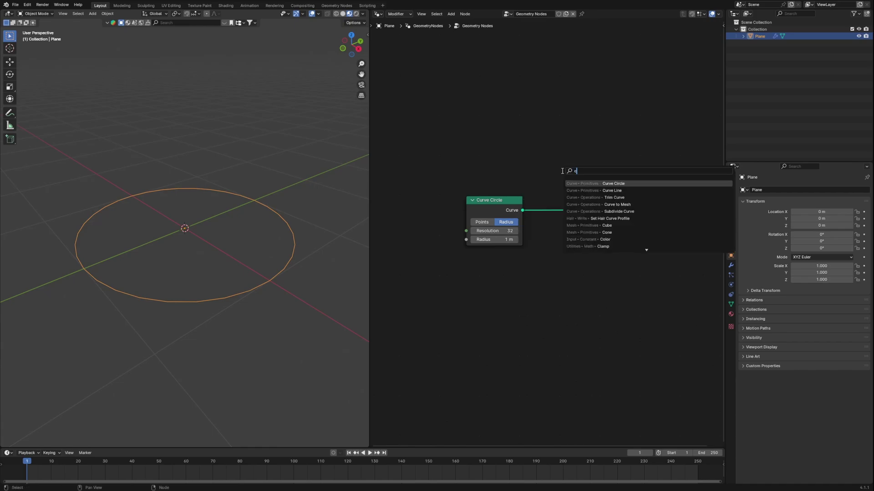
type("ve to mesh")
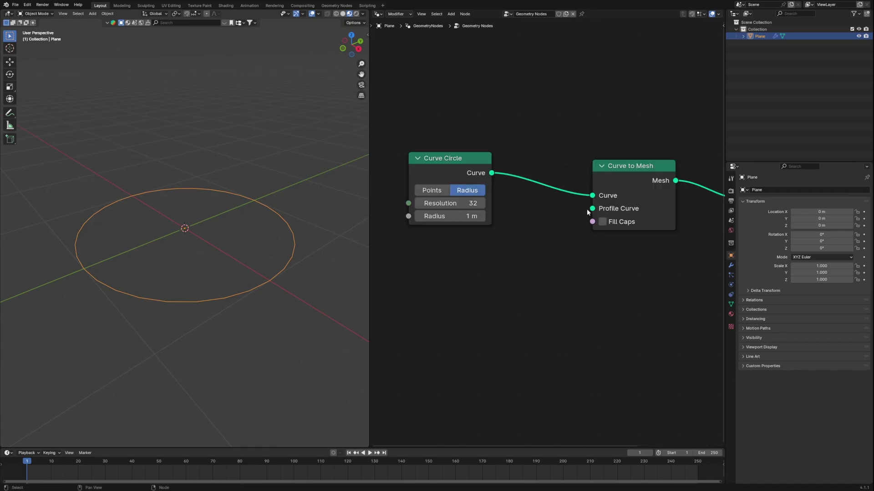
Add a Curve Line node and connect its Curve output to the Profile Curve input of Curve to Mesh.
key("shift+a")
type("c")
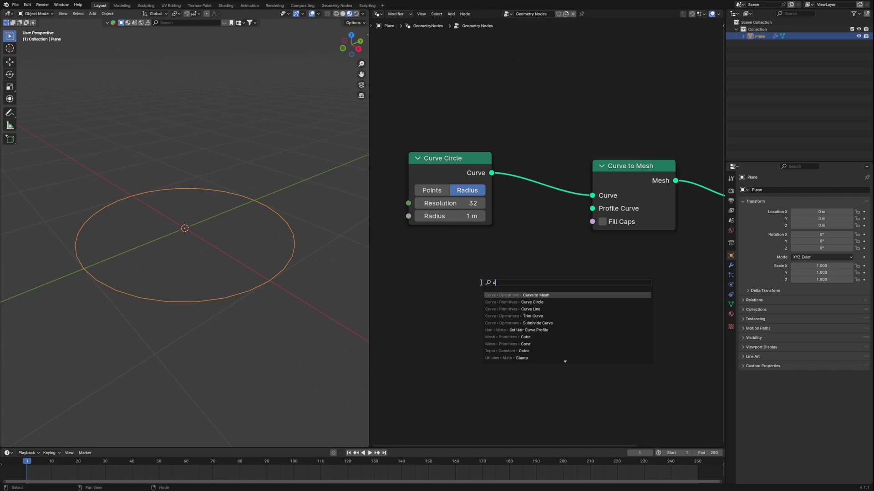
type("uver")
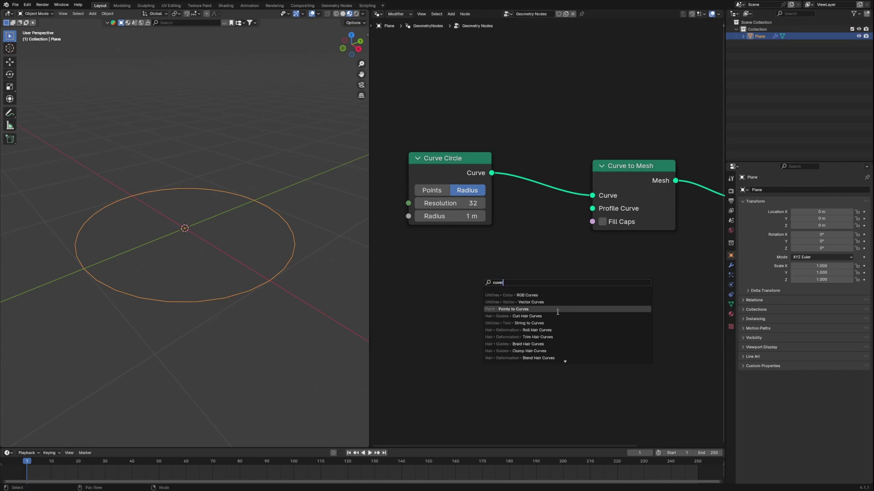
left_click_drag(517, 265, 595, 209)
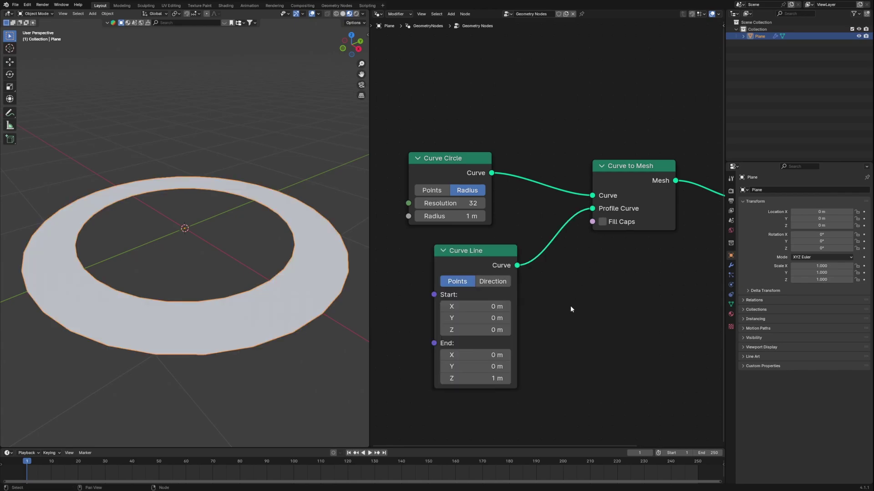
Set the Curve Line's end Z to 0 m.
middle_click_drag(570, 305, 642, 253)
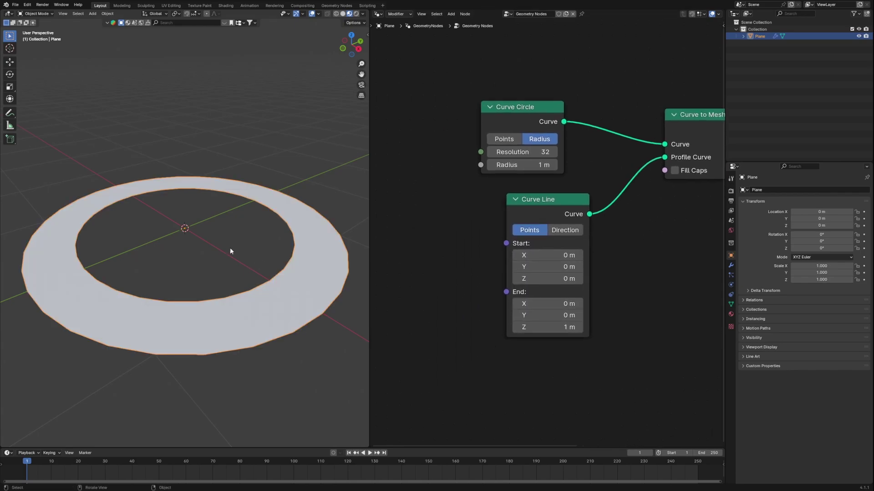
left_click(577, 330)
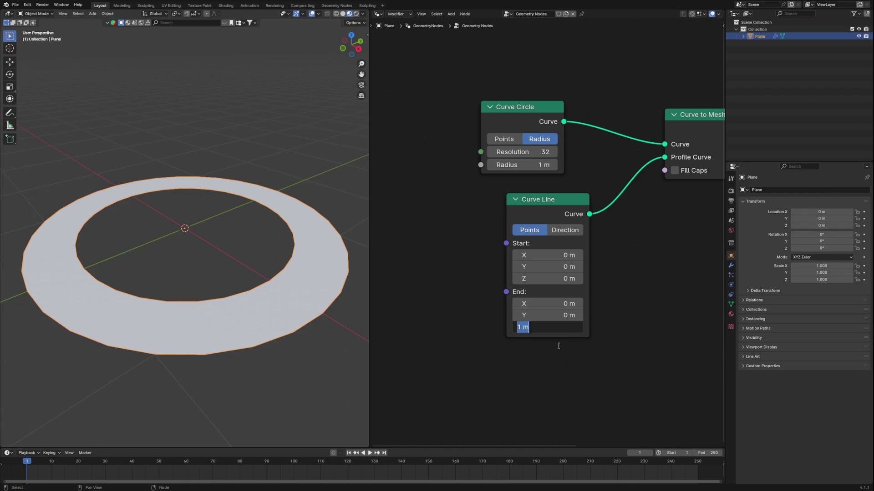
type("0")
key("Return")
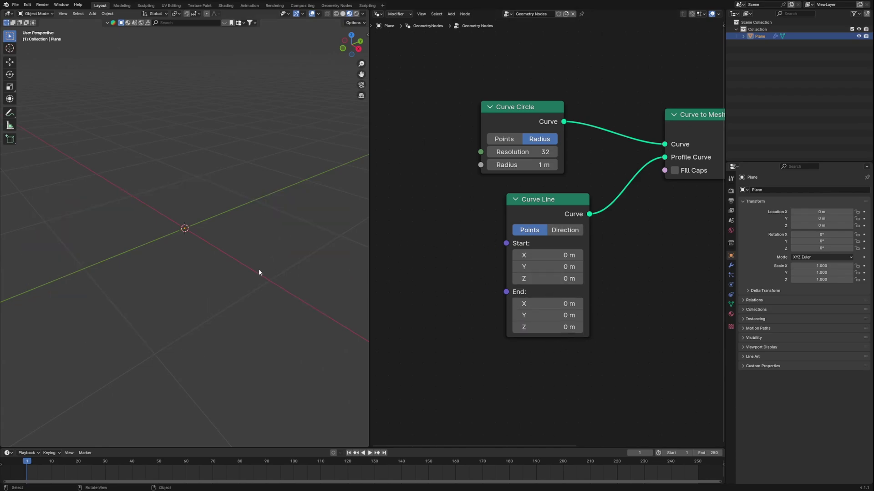
Set the Curve Line's start X to 0.02 m and end X to -0.02 m, and align the node beneath Curve Circle.
left_click_drag(541, 255, 546, 255, "shift")
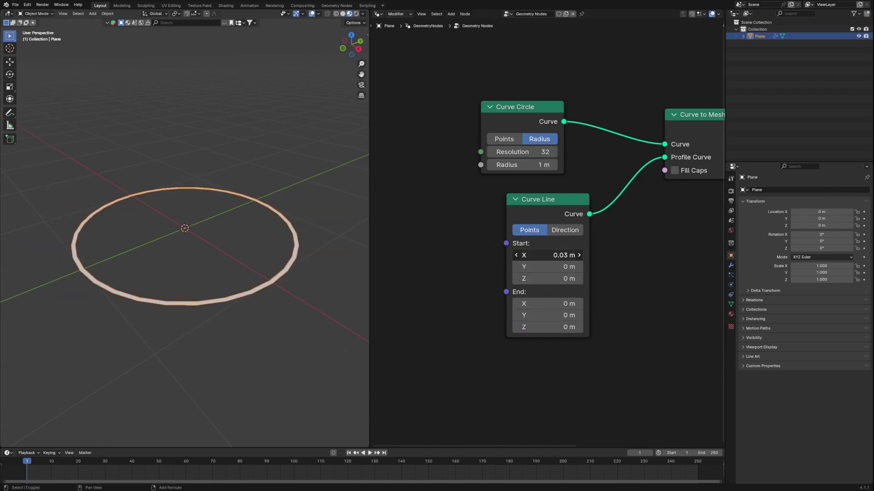
left_click(540, 255)
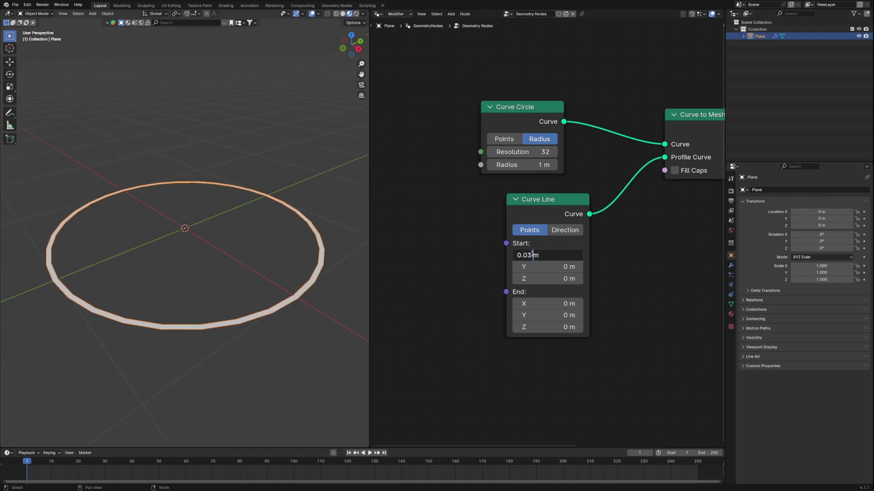
key("Return")
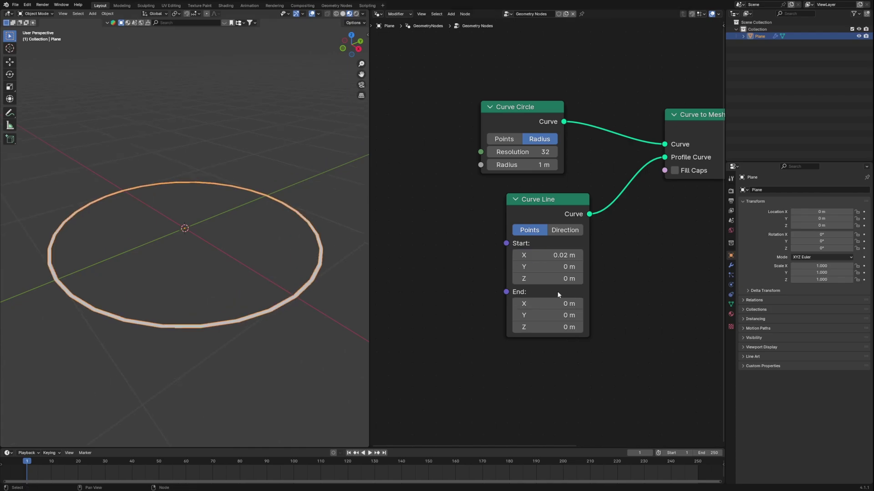
left_click(564, 255)
left_click(547, 302)
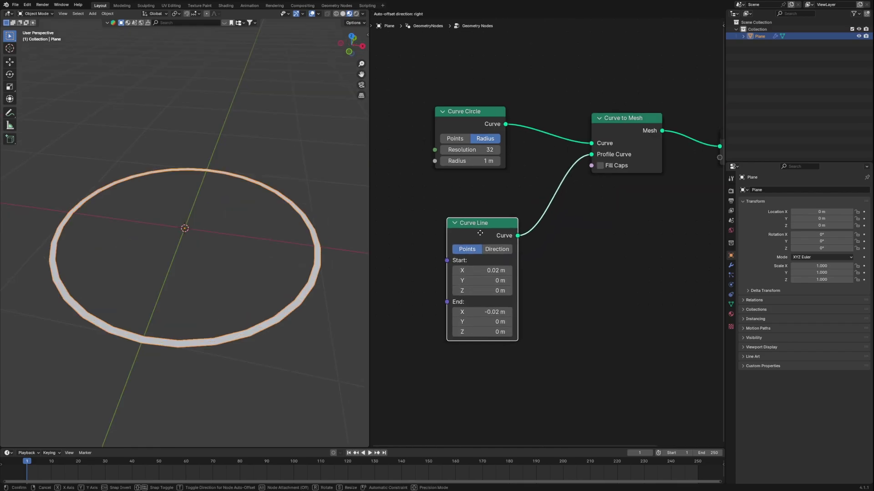
left_click_drag(480, 232, 468, 205)
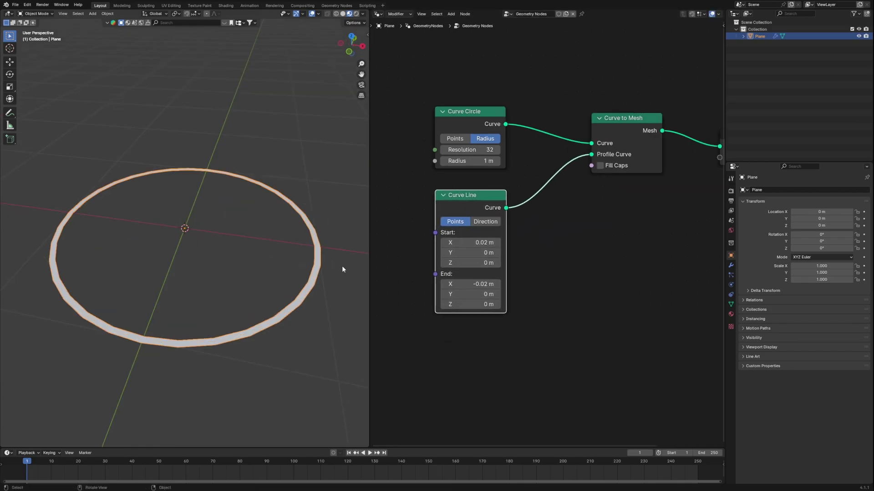
middle_click_drag(342, 266, 314, 246)
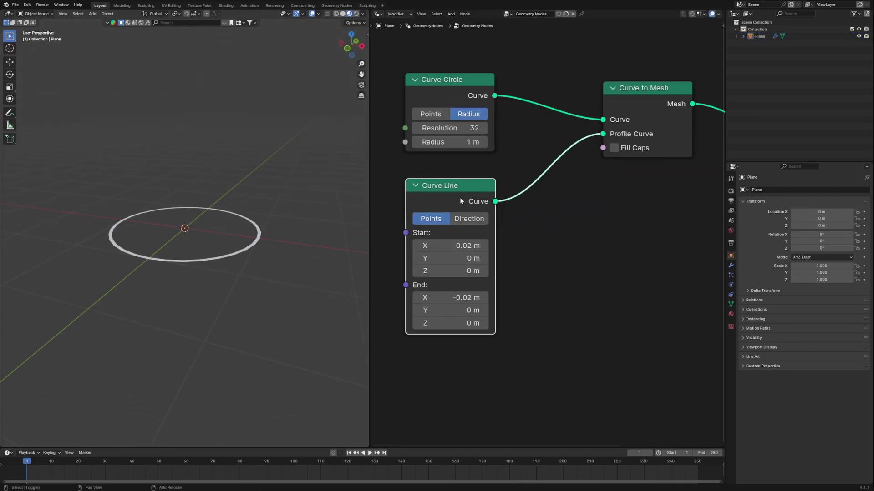
Duplicate the Curve Line node and combine both lines through a Join Geometry node feeding the Profile Curve input.
key("shift+d")
key("shift+a")
type("join")
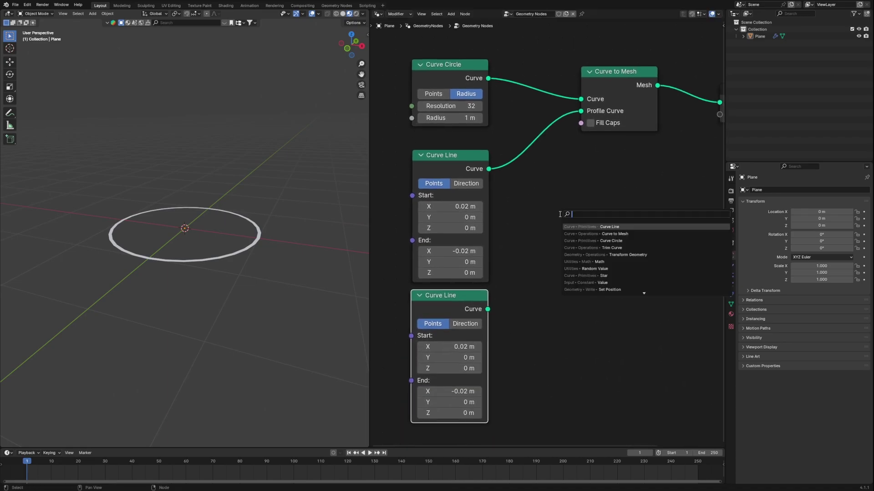
left_click(599, 234)
left_click(570, 175)
left_click_drag(488, 309, 533, 188)
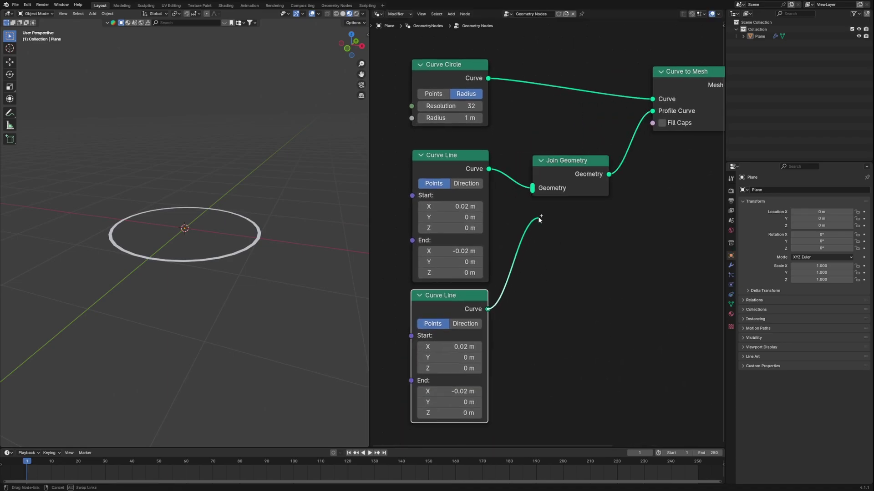
scroll(313, 277, "up", 4)
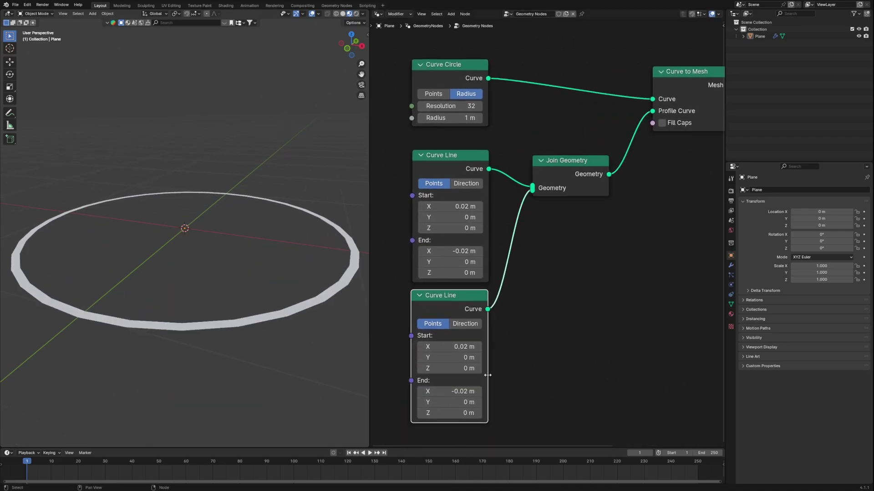
Set the lower Curve Line node's start Y to 0.02 m and end Y to -0.02 m.
middle_click_drag(533, 369, 626, 306)
scroll(624, 302, "up", 5)
left_click(527, 288)
key("ctrl+c")
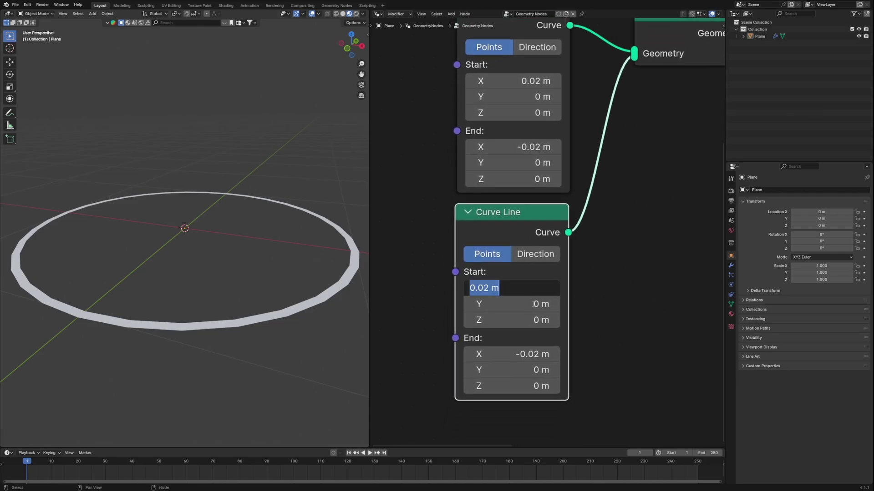
key("Return")
left_click(511, 305)
key("ctrl+v")
key("Return")
left_click(537, 354)
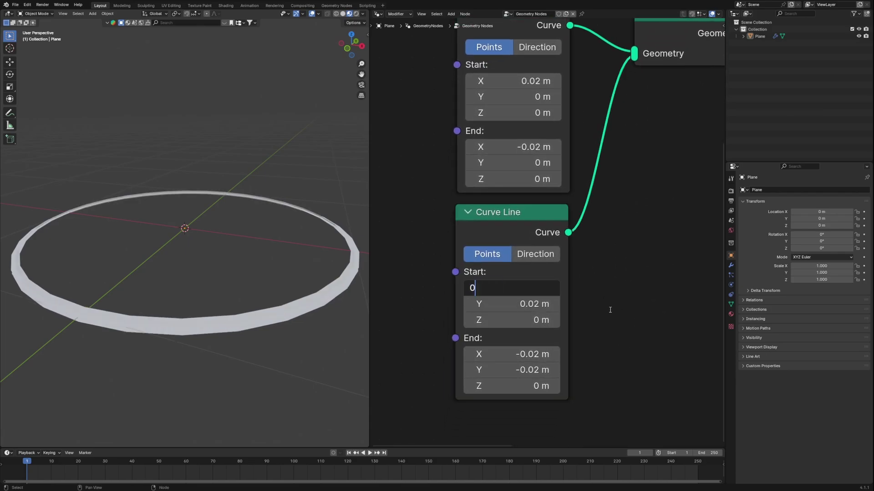
Set both the start X and end X of the lower Curve Line node to 0 m.
key("Return")
left_click(523, 354)
type("0")
key("Return")
Move the two Curve Line nodes away from the Join Geometry node to make room between them.
middle_click_drag(287, 338, 219, 314)
scroll(320, 333, "up", 1)
scroll(529, 220, "down", 1)
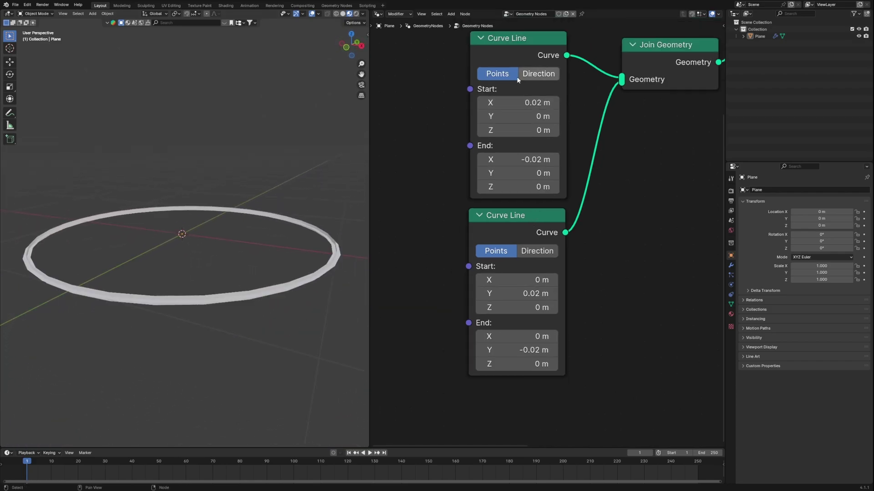
middle_click_drag(258, 294, 186, 294)
scroll(274, 304, "up", 2)
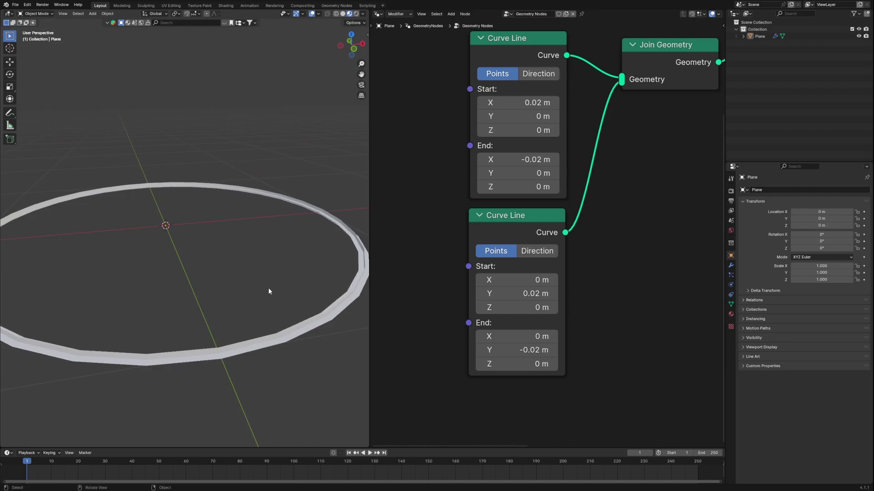
scroll(500, 178, "down", 2)
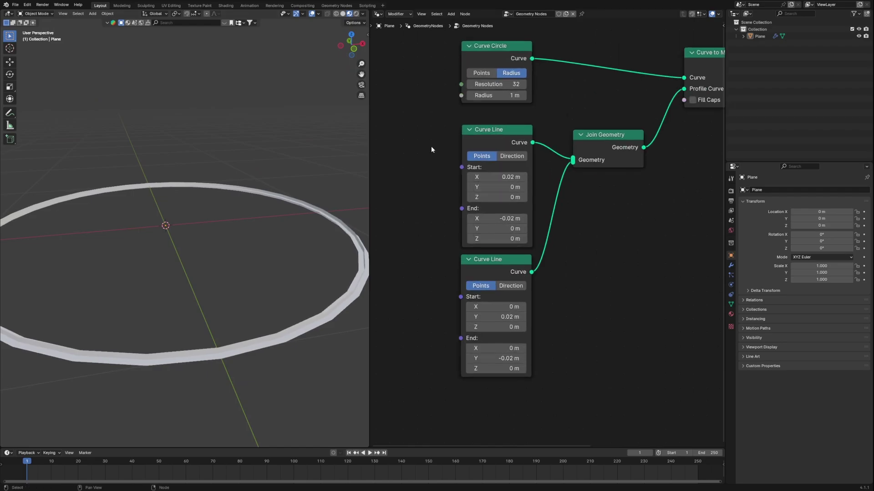
left_click_drag(431, 149, 525, 286)
key("g")
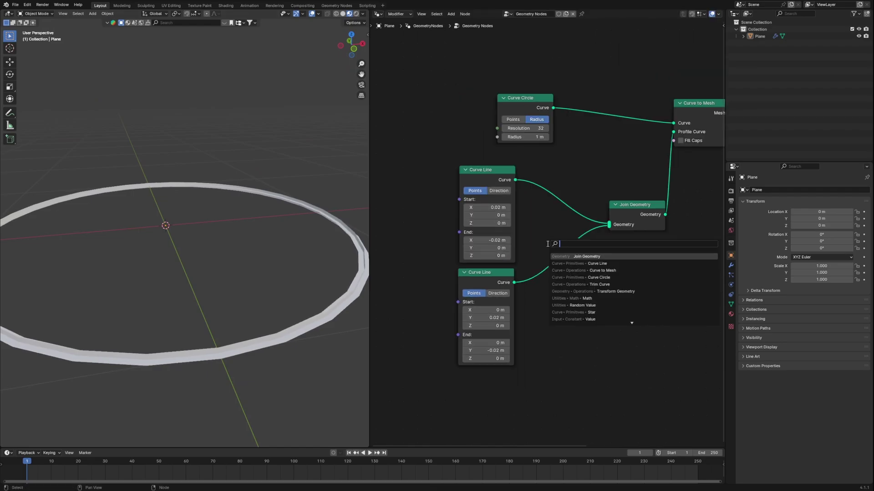
Insert a Store Named Attribute node between the upper Curve Line and Join Geometry, and name its attribute X.
type("sotre")
key("Return")
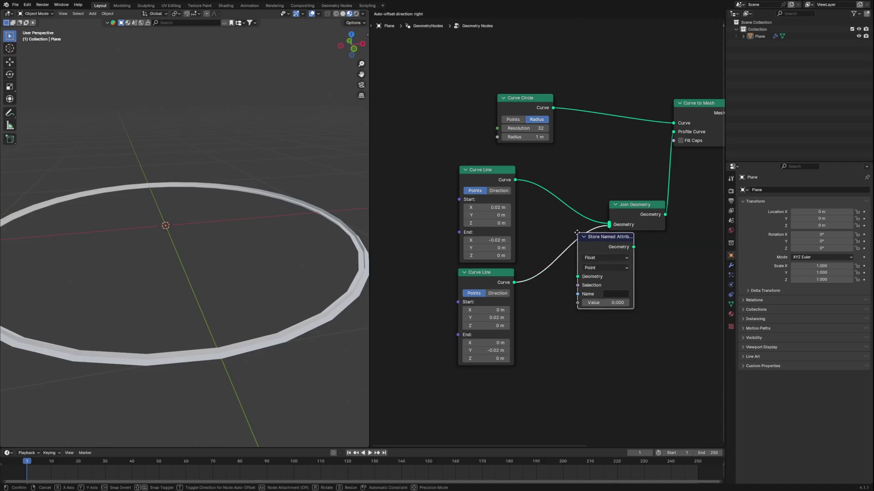
left_click(539, 177)
scroll(499, 193, "up", 2)
scroll(548, 228, "up", 1)
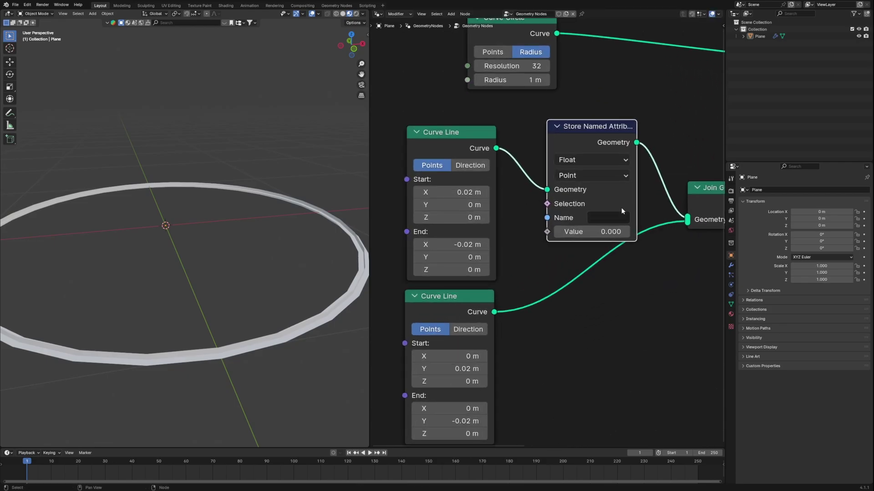
left_click_drag(577, 136, 568, 131)
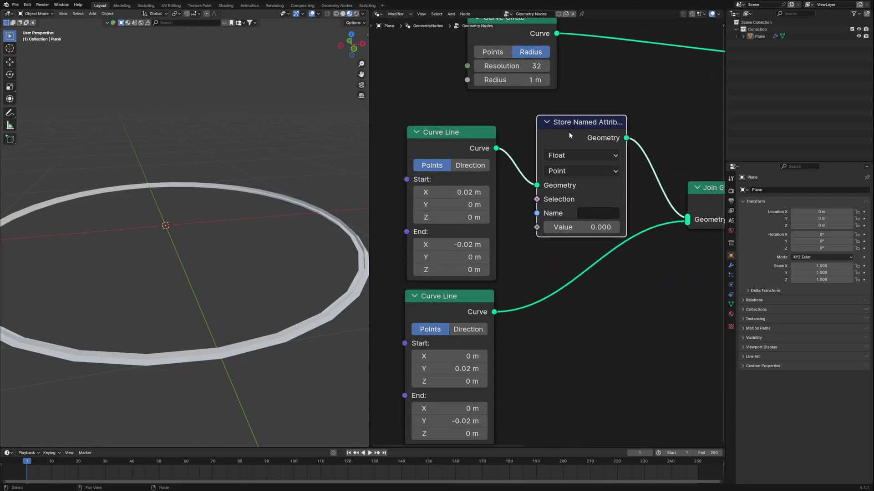
left_click(587, 212)
type("X")
key("Return")
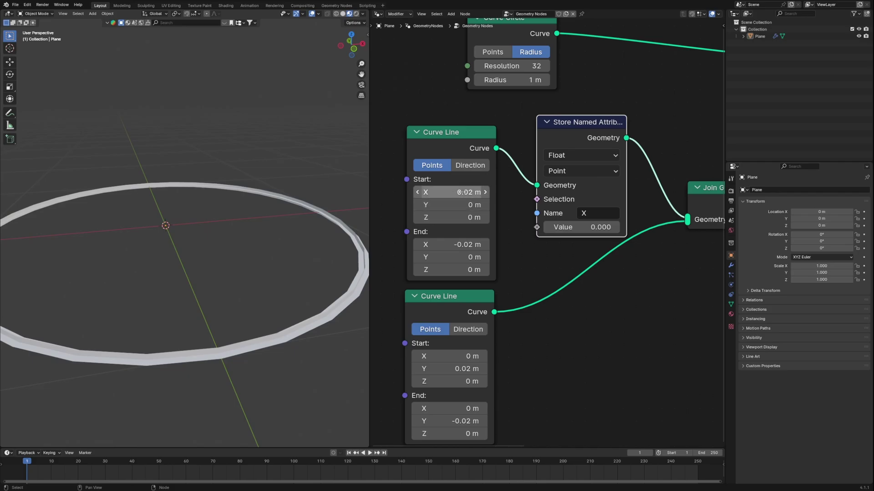
Add a Spline Parameter node and connect its Factor to the Value input of the Store Named Attribute node.
scroll(546, 230, "up", 1)
key("shift+a")
type("splin")
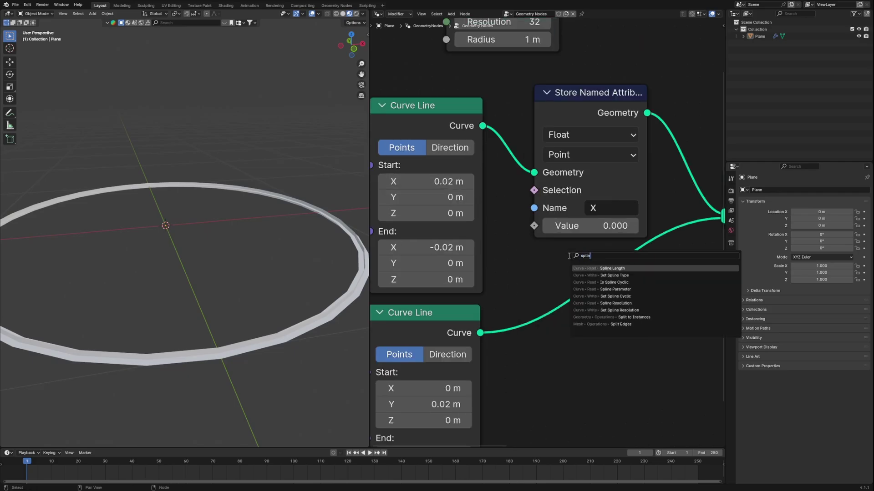
left_click(615, 297)
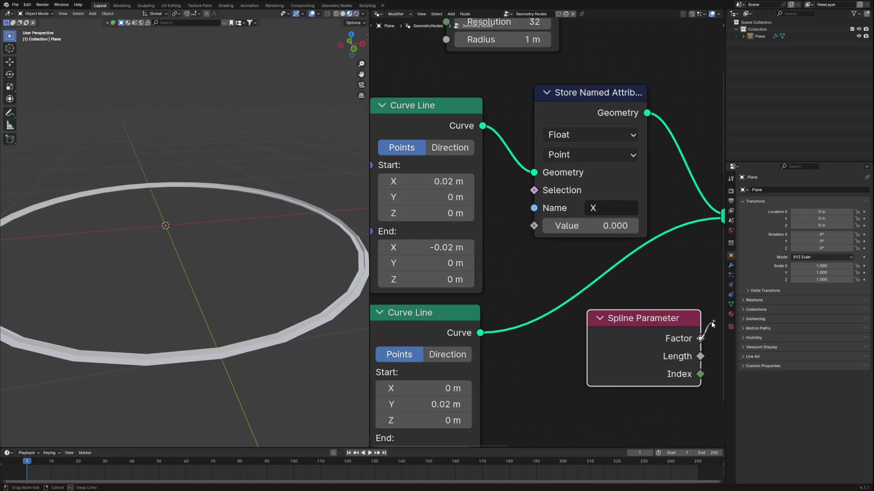
left_click_drag(700, 338, 531, 232)
left_click_drag(531, 232, 534, 227)
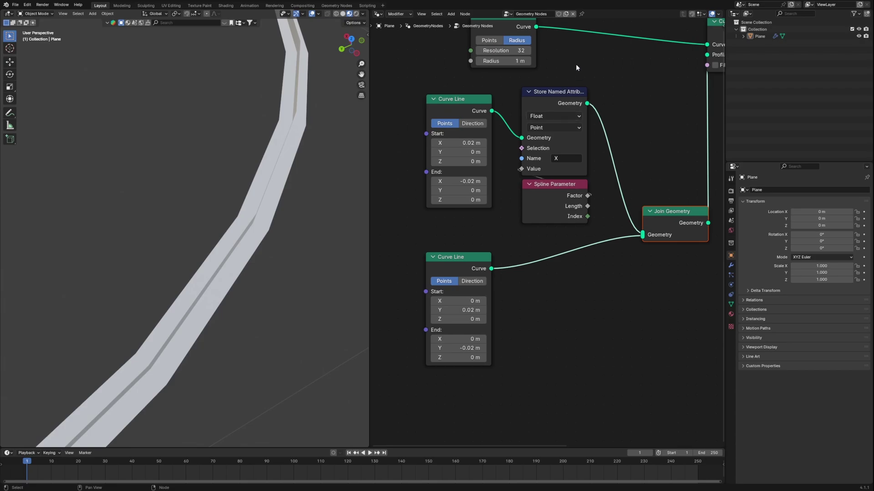
Duplicate the attribute and Spline Parameter nodes onto the lower Curve Line's link and name the stored attribute Y.
left_click_drag(576, 67, 547, 195)
key("shift+d")
left_click(630, 320)
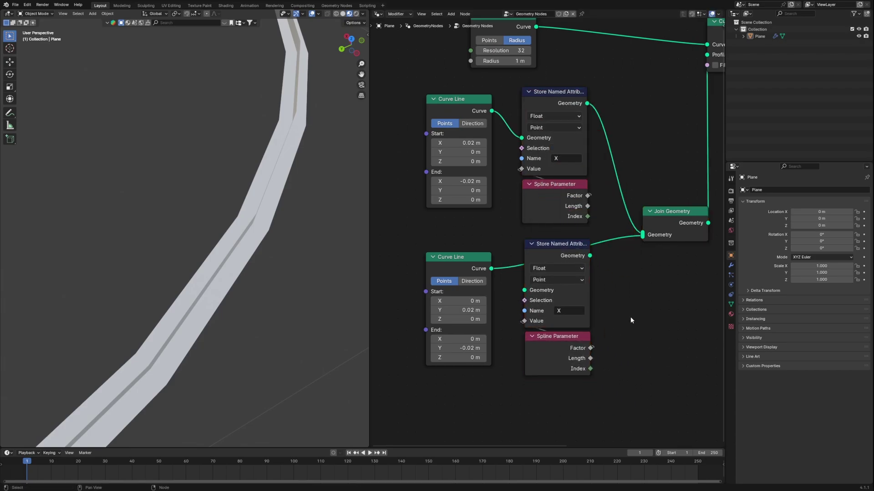
left_click(561, 307)
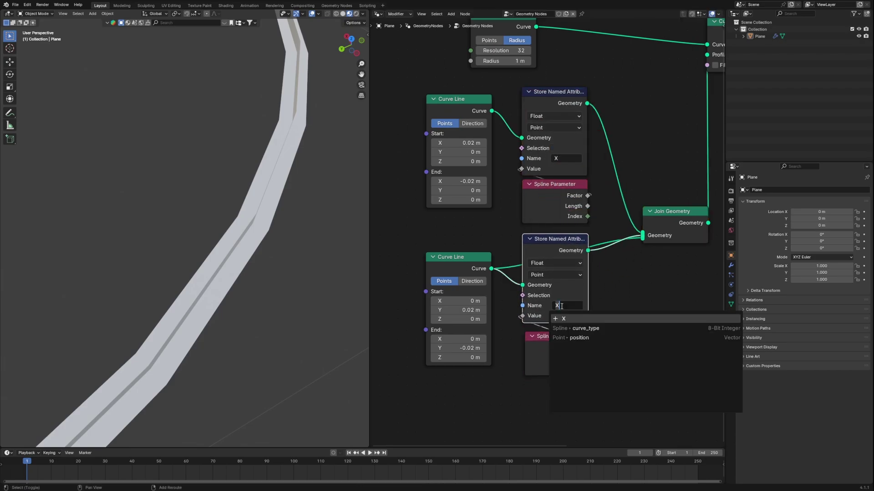
key("Return")
Move the Group Output node aside and insert a Set Material node between it and Curve to Mesh.
middle_click_drag(634, 178, 545, 263)
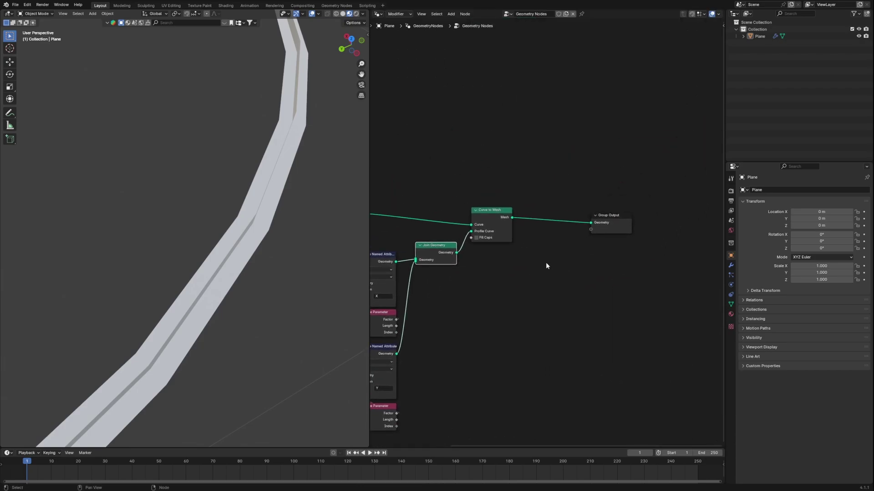
left_click_drag(630, 207, 588, 227)
key("g")
left_click(629, 217)
scroll(566, 227, "up", 2)
key("shift+a")
type("set")
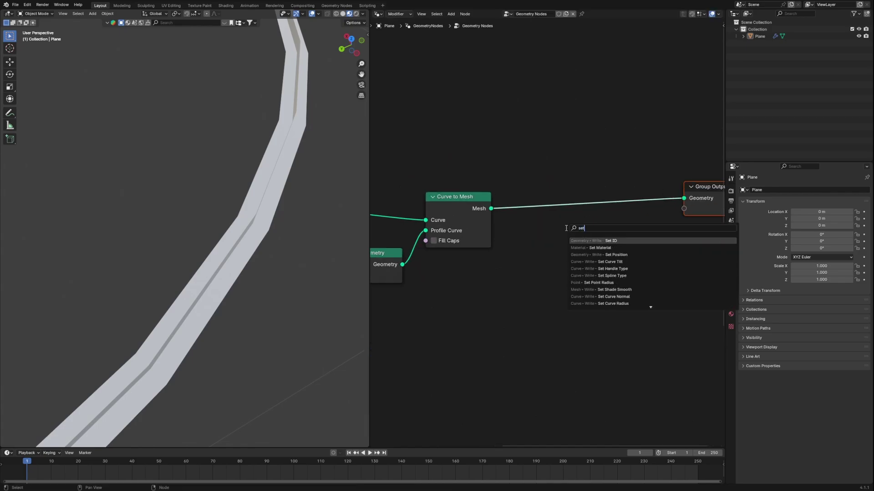
type(" mate")
key("Return")
left_click(550, 191)
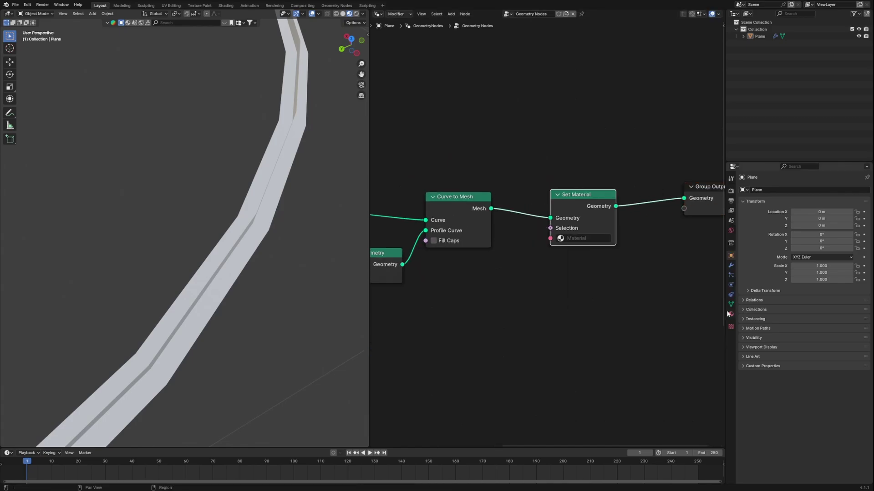
Create a new material named LINE for the plane and assign it in the Set Material node.
left_click(731, 314)
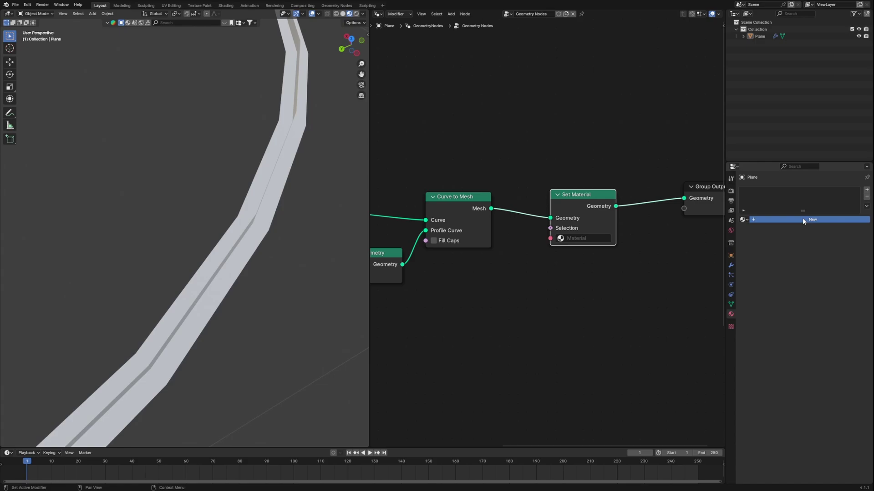
left_click(825, 220)
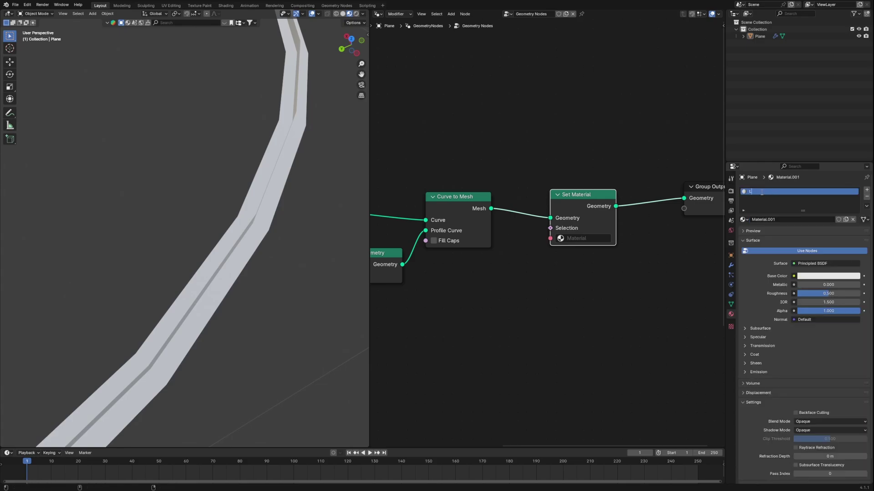
key("Return")
left_click(582, 238)
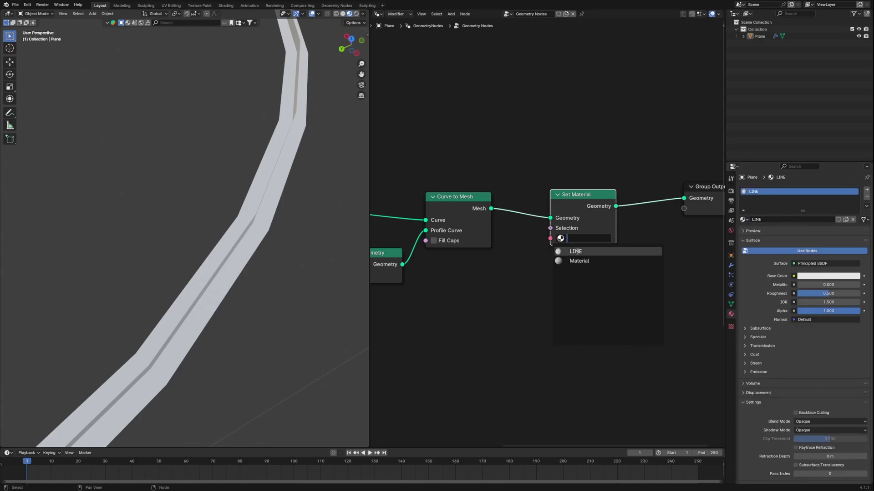
left_click(577, 252)
Split the geometry node area horizontally and switch the lower part to the Shader Editor.
left_click_drag(721, 446, 708, 80)
left_click(377, 89)
left_click(416, 153)
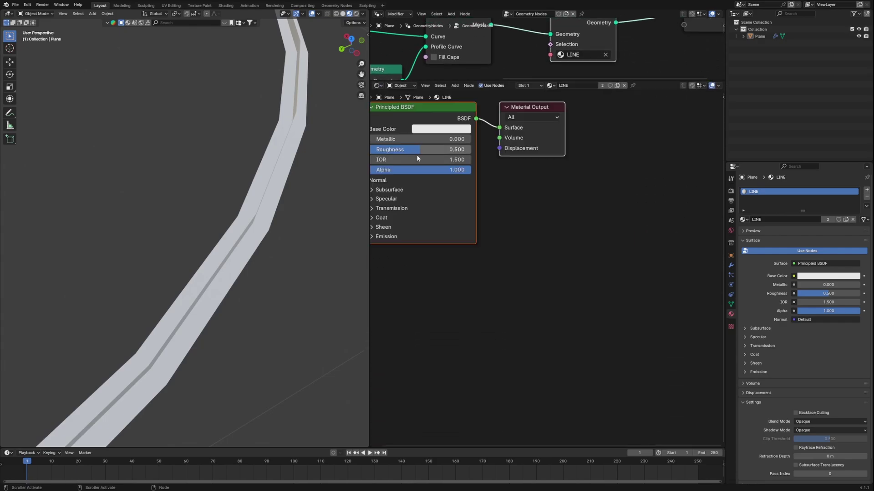
Delete the LINE material's Principled BSDF and add an Attribute node with the name X.
key("Home")
left_click(520, 215)
key("Delete")
key("shift+a")
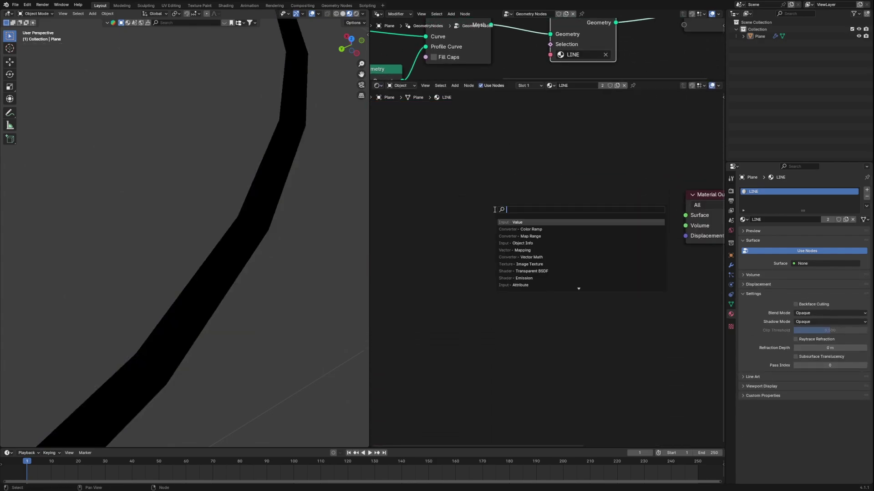
type("at")
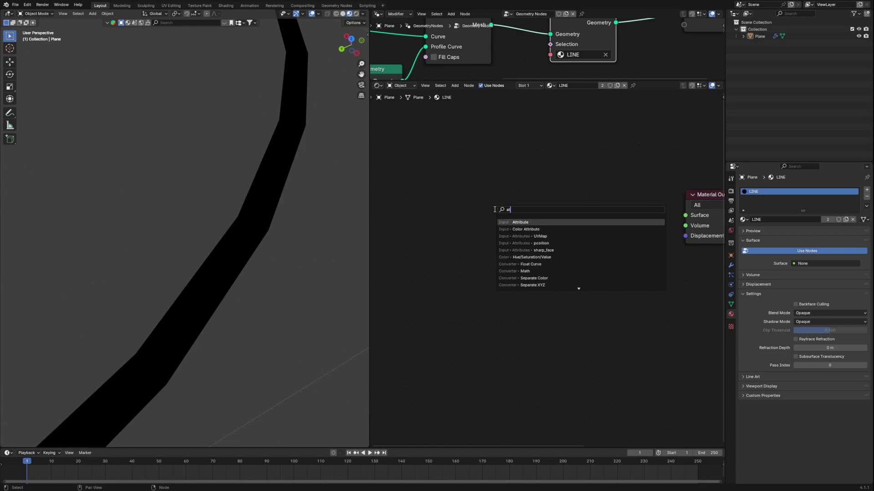
type("tribe")
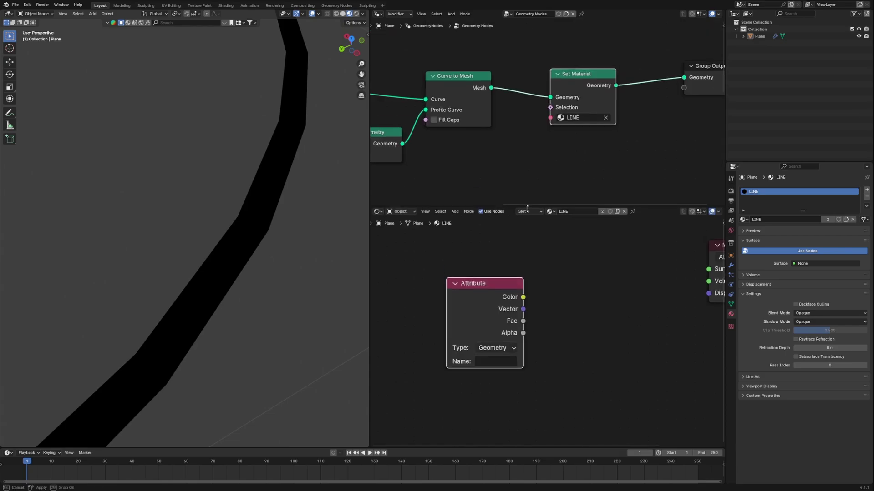
middle_click_drag(646, 154, 547, 137)
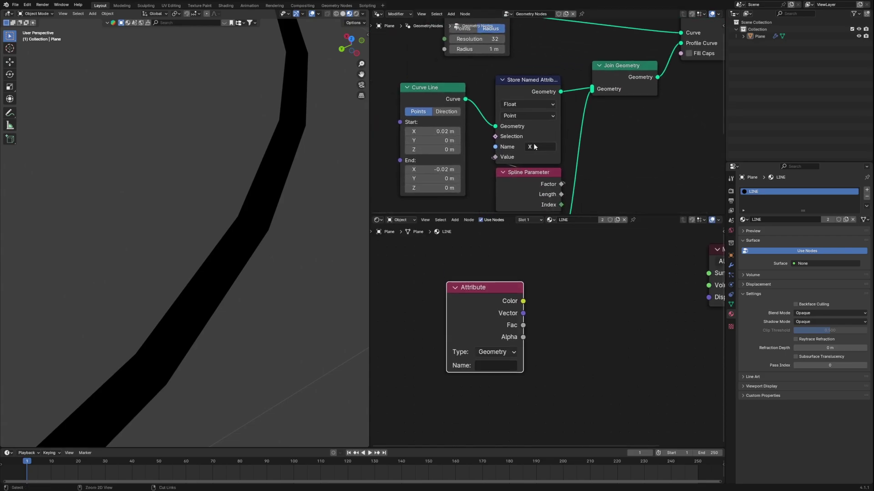
left_click(490, 367)
type("X")
key("Return")
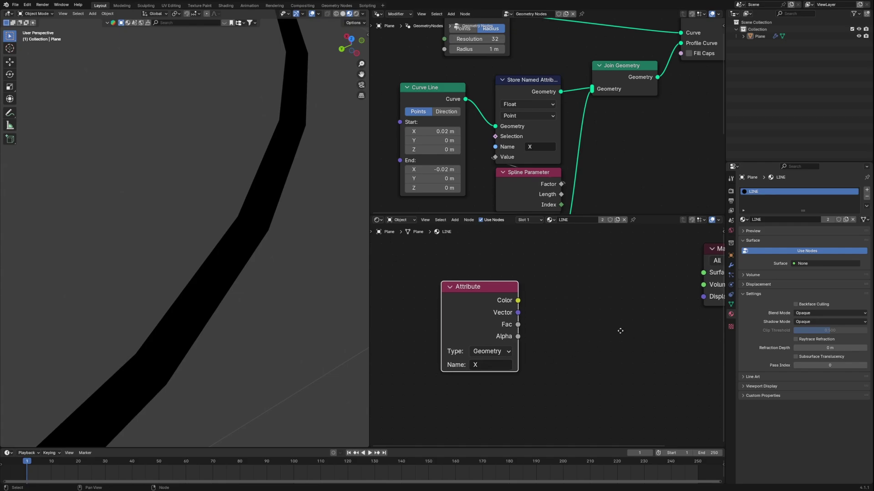
Connect the Attribute node's Fac output to the Material Output's Surface input and check the shading on the ring.
middle_click_drag(528, 324, 467, 313)
mouse_move(467, 312)
left_mouse_down()
mouse_move(622, 285)
mouse_move(649, 263)
left_mouse_up()
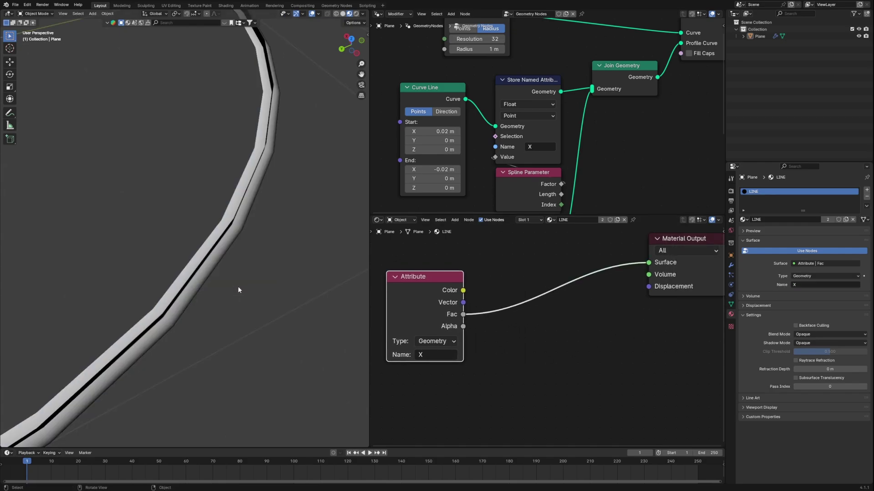
middle_click_drag(239, 288, 268, 261)
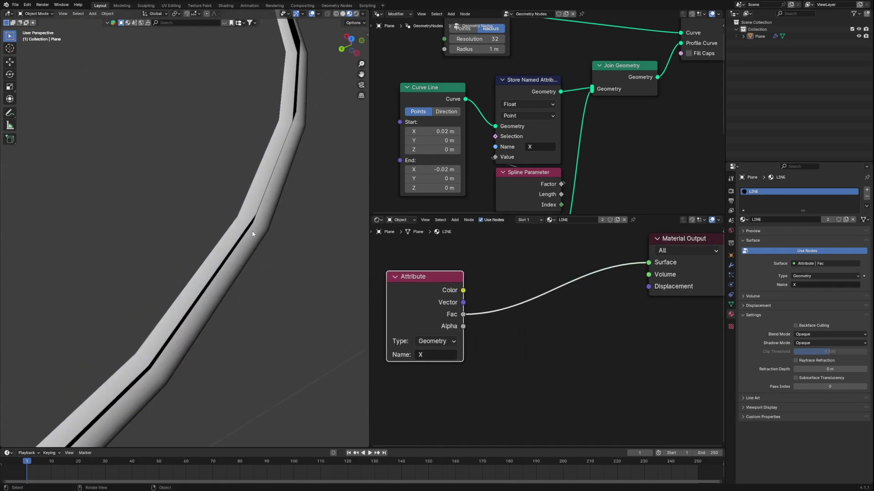
middle_click_drag(451, 307, 490, 304)
left_click_drag(473, 287, 446, 279)
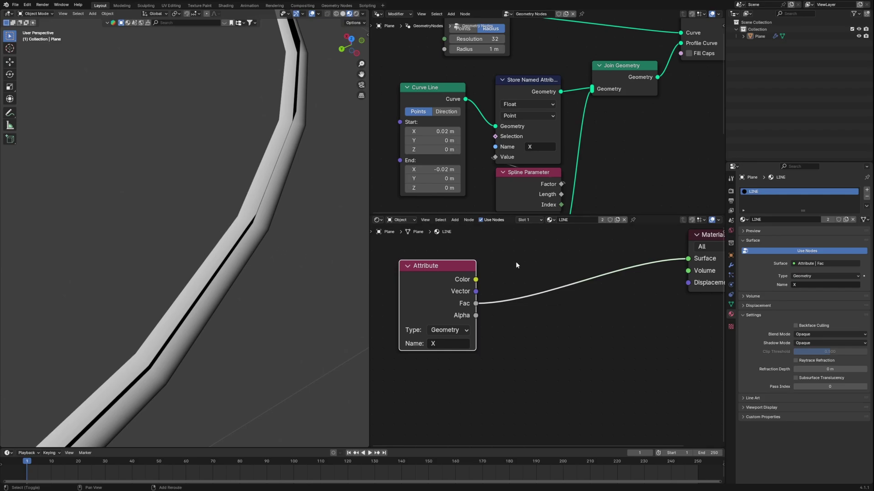
Insert a Color Ramp node between the Attribute node and the Material Output.
key("shift+a")
type("colo")
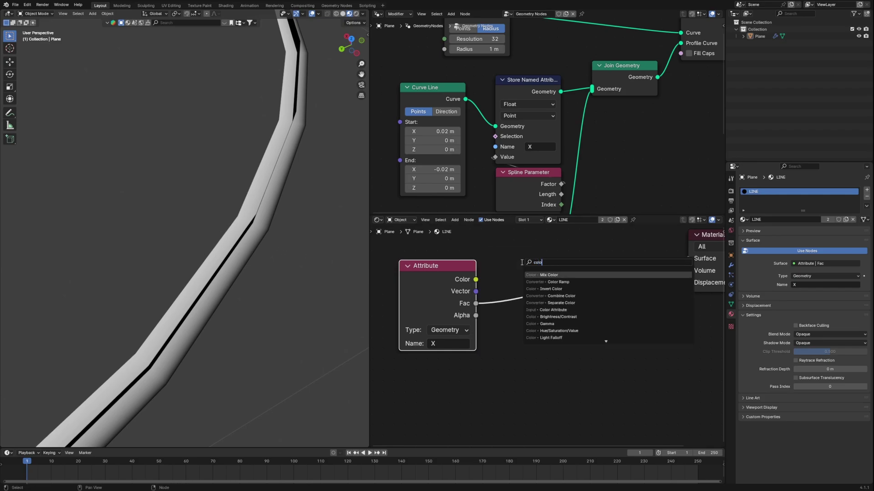
left_click(548, 281)
left_click(494, 249)
left_click_drag(606, 321, 601, 318)
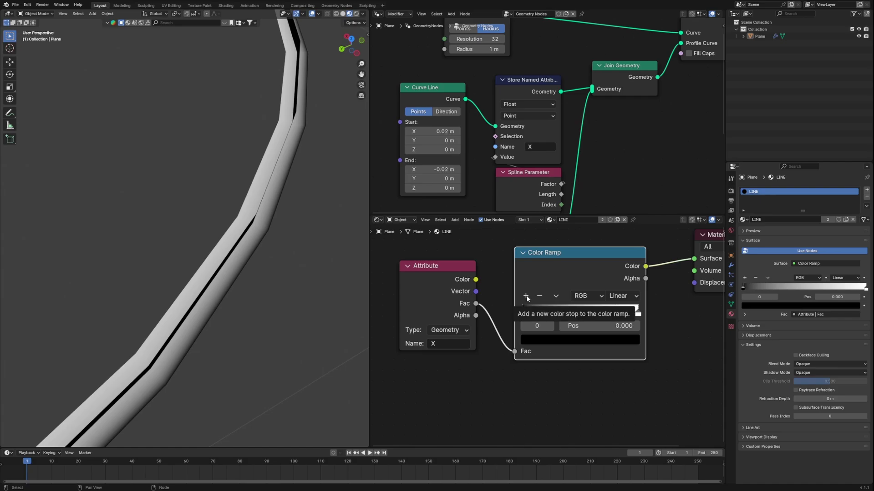
Add a stop at position 0.500 to the Color Ramp, making the last stop black and the middle stop white.
left_click(526, 297)
left_click(637, 313)
left_click(597, 340)
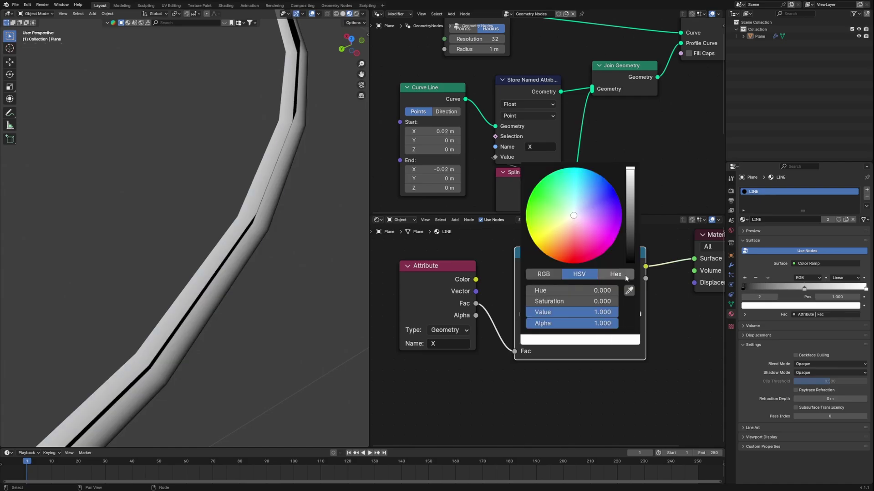
left_click_drag(629, 178, 629, 262)
left_click(581, 315)
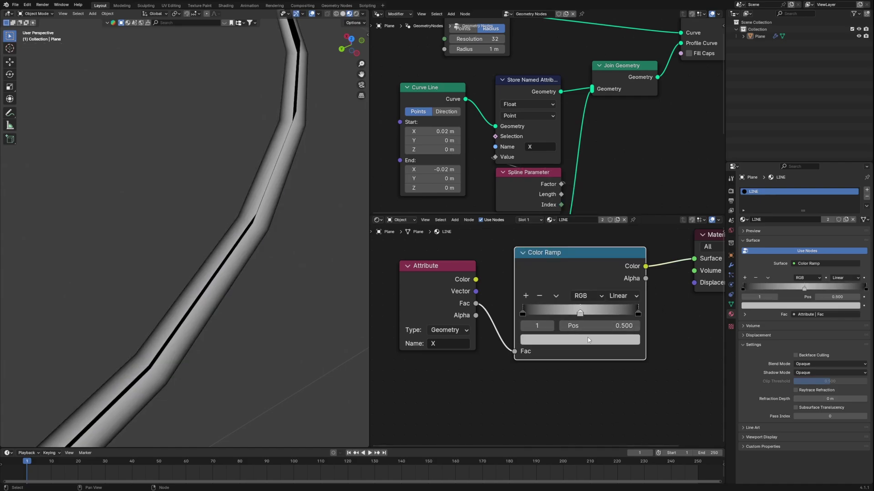
left_click(588, 338)
left_click_drag(628, 196, 629, 169)
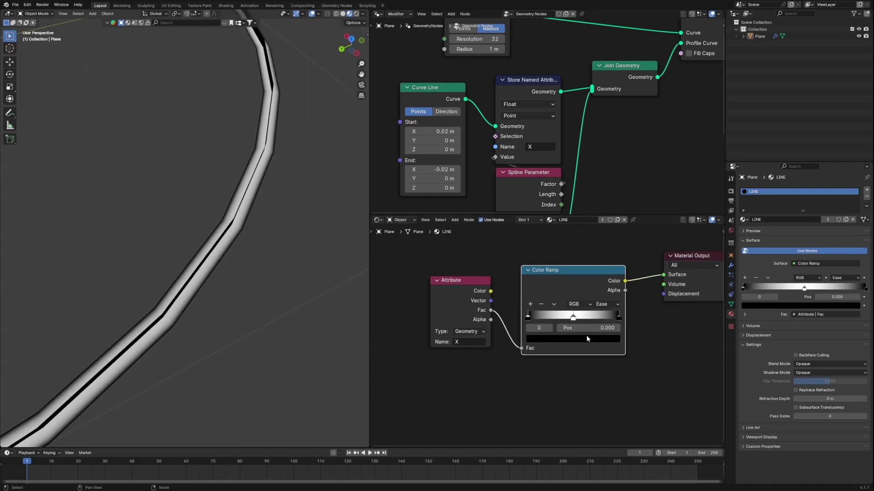
Move the Attribute and Color Ramp nodes away from the Material Output to make room in the LINE shader tree.
scroll(586, 335, "down", 2)
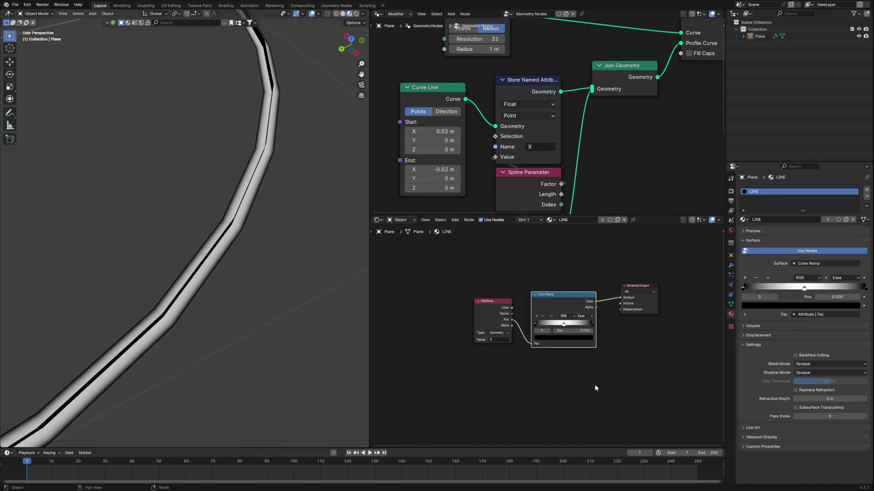
middle_click_drag(547, 286, 552, 261)
left_click_drag(551, 261, 486, 301)
key("g")
left_click(411, 277)
left_click(464, 329)
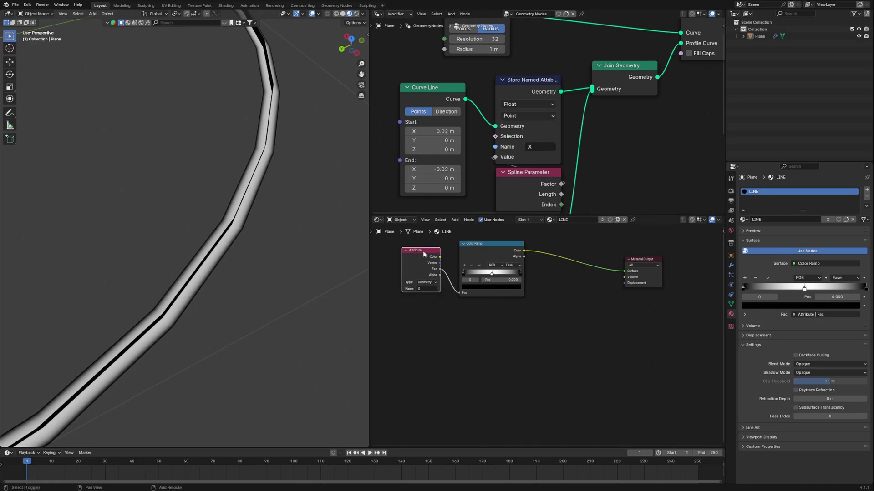
Duplicate the X Attribute node below the original and set the copy's attribute name to Y.
key("shift+d")
left_click(425, 321)
scroll(491, 361, "up", 4)
middle_click_drag(491, 362, 622, 332)
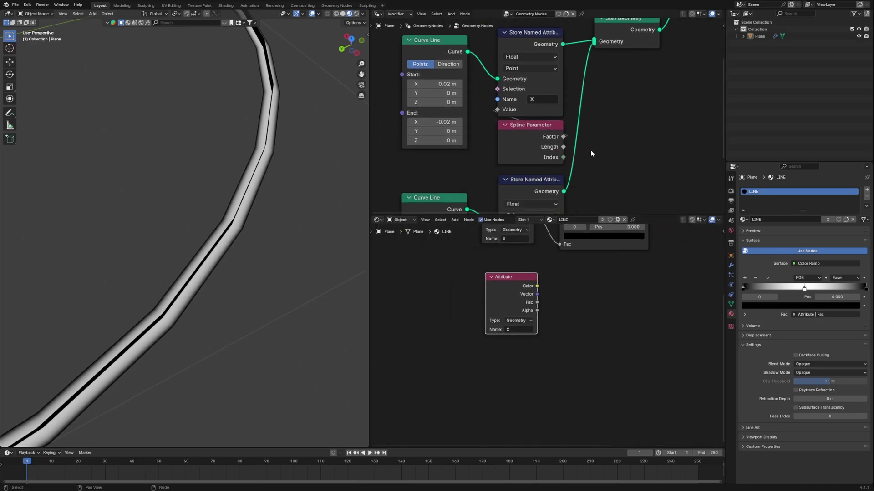
scroll(590, 149, "down", 4, "shift")
scroll(539, 307, "up", 2)
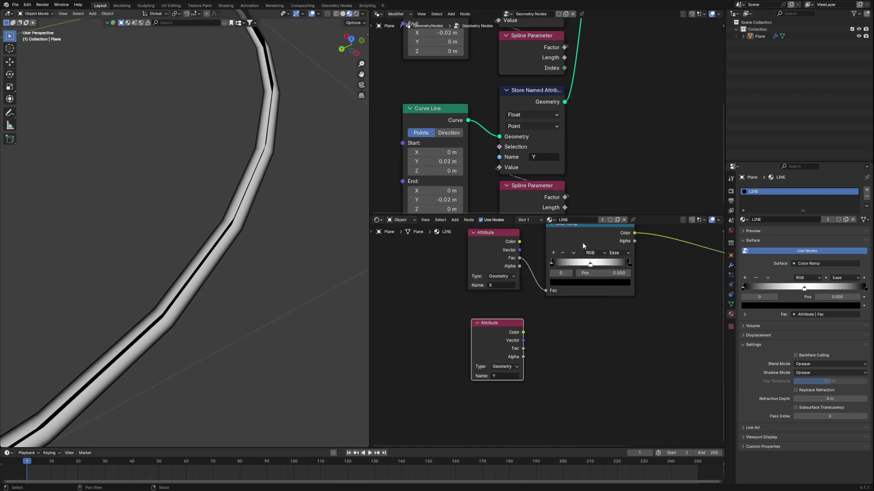
Duplicate the Color Ramp beside the Y Attribute node and feed it from that node's Fac output.
left_click(580, 244)
key("shift+d")
left_click(564, 333)
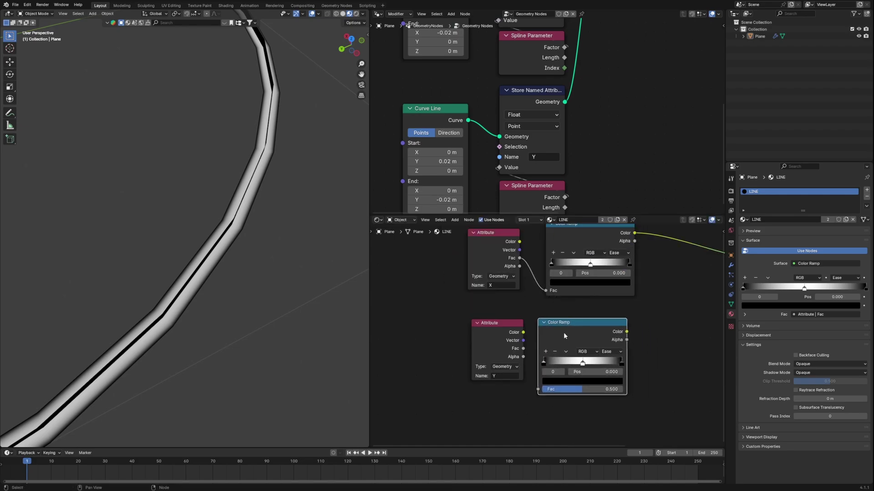
left_click_drag(540, 390, 542, 387)
Connect the Y Color Ramp's Color output to the Material Output's Surface input and inspect the ring's shading from the side.
middle_click_drag(627, 338, 548, 358)
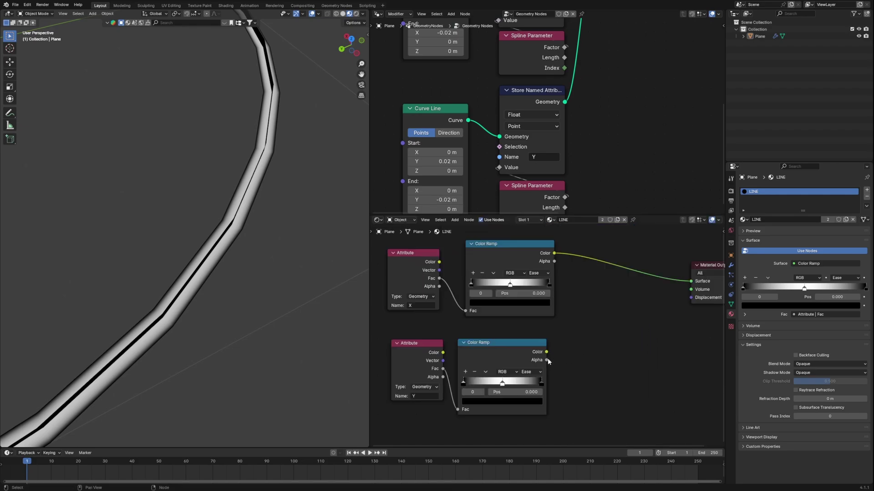
left_click_drag(682, 290, 690, 281)
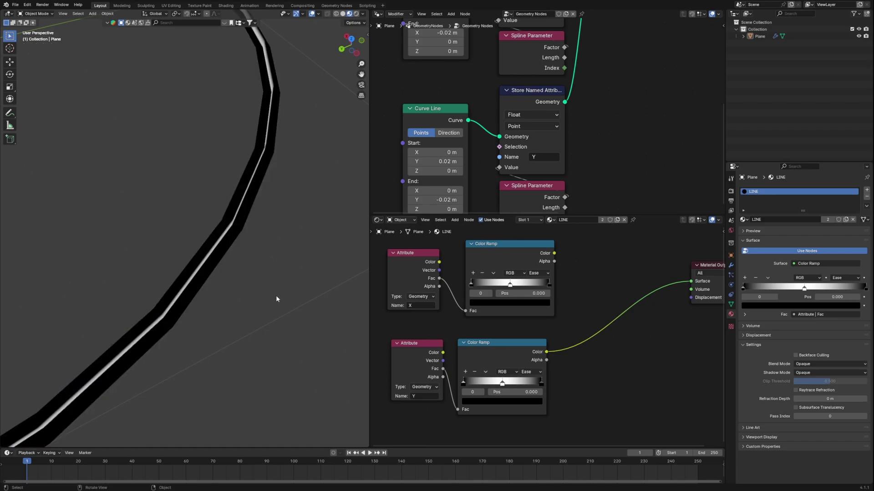
middle_click_drag(276, 296, 242, 154)
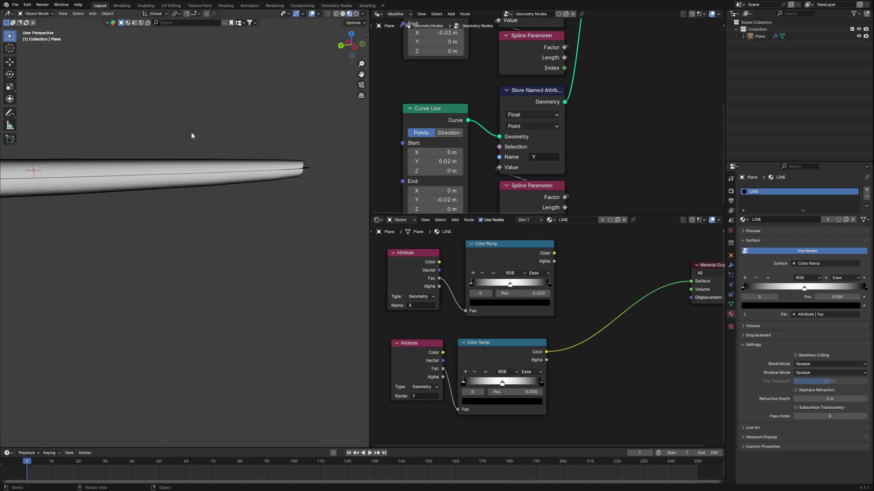
Place a Math node set to Add after the Color Ramps, with the X ramp's Color feeding its first value.
key("shift+a")
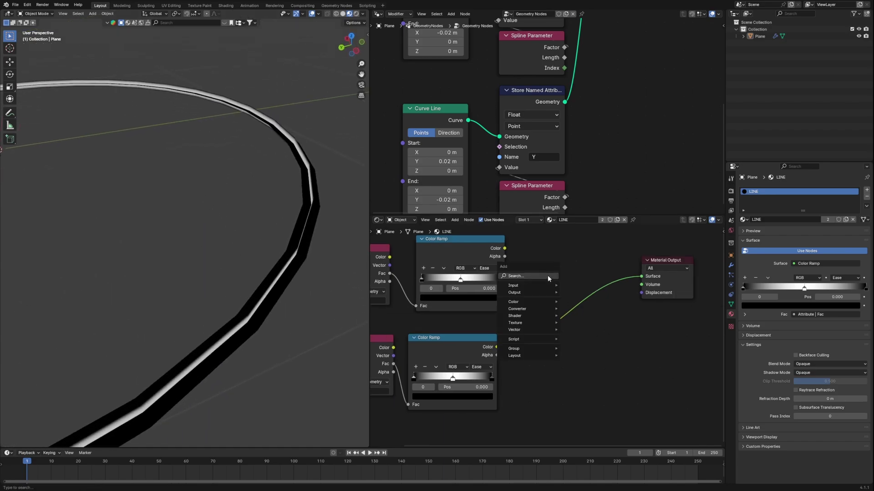
left_click(547, 275)
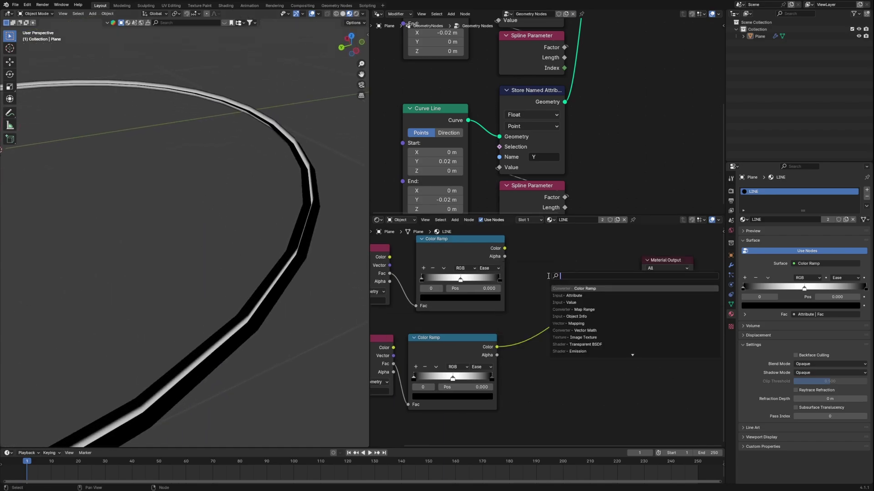
type("ma")
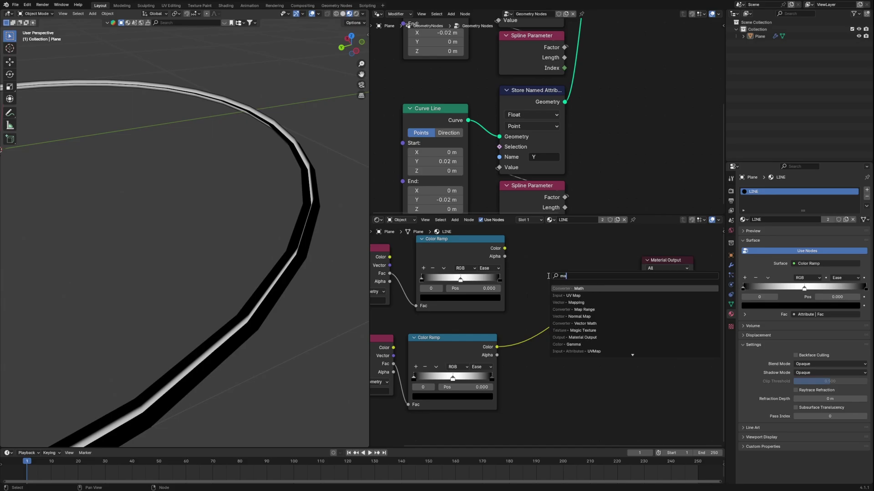
type("th")
left_click(577, 288)
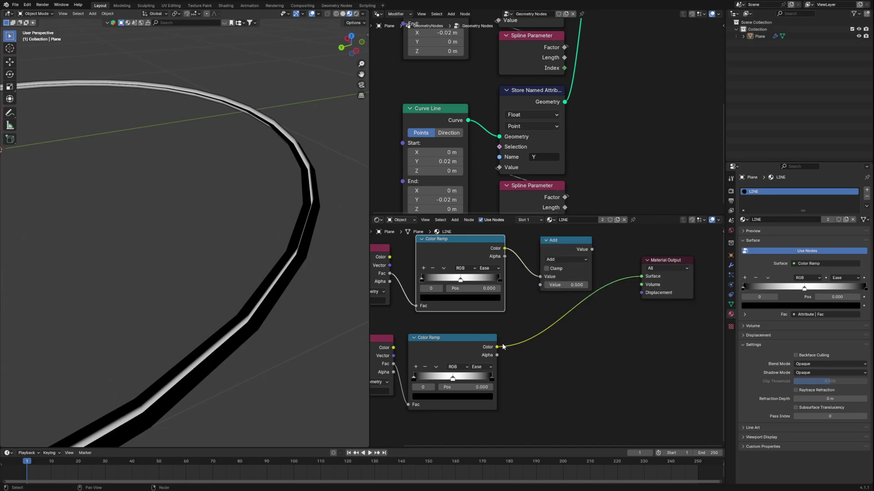
Connect the Y ramp's Color to the Add node's second value, and the Add result to the Material Output's Surface.
left_click_drag(497, 347, 539, 290)
left_click_drag(592, 249, 641, 277)
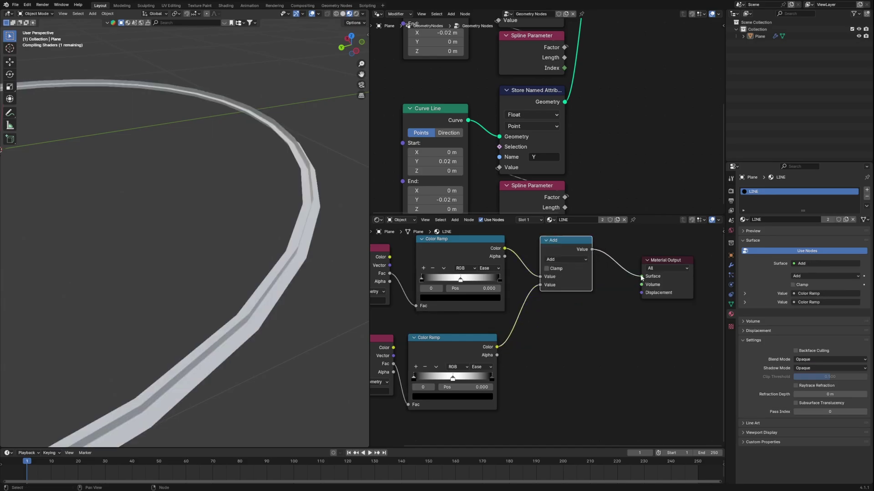
scroll(217, 283, "down", 6)
middle_click_drag(217, 283, 252, 310)
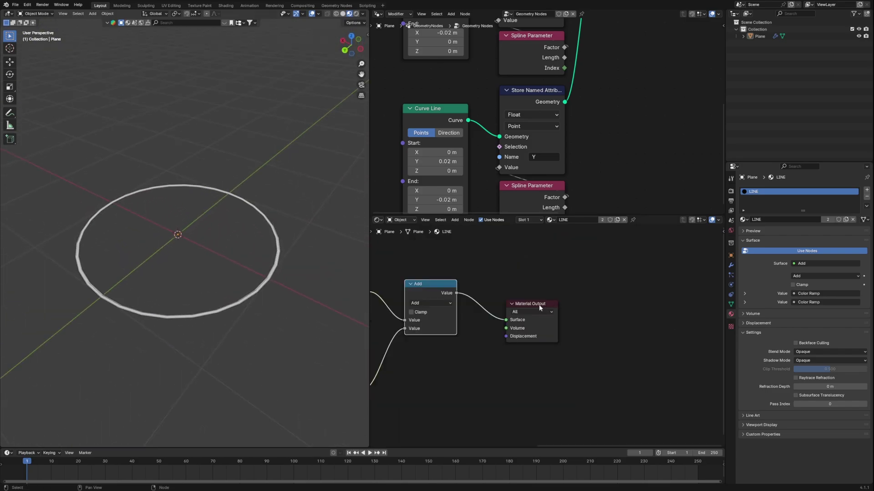
Move the Material Output farther from the Add node and add an Emission shader to the LINE material.
left_click_drag(539, 304, 619, 297)
middle_click_drag(483, 336, 519, 334)
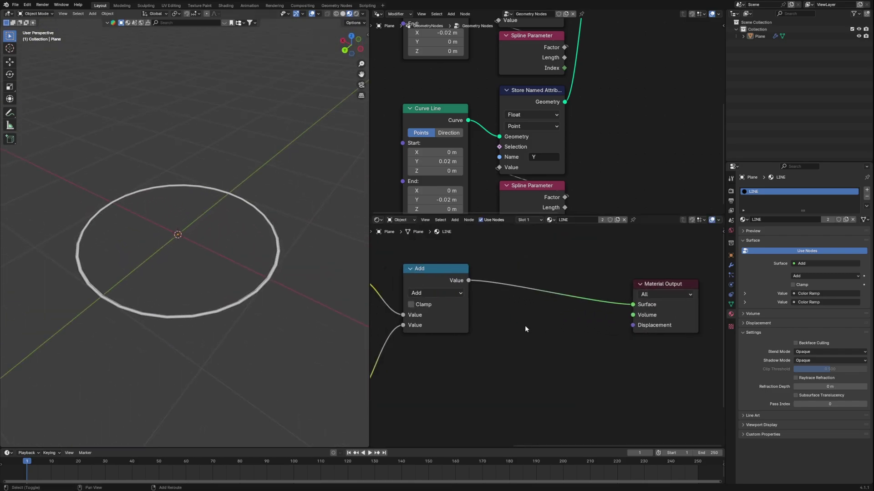
key("shift+a")
left_click(525, 326)
type("emiss")
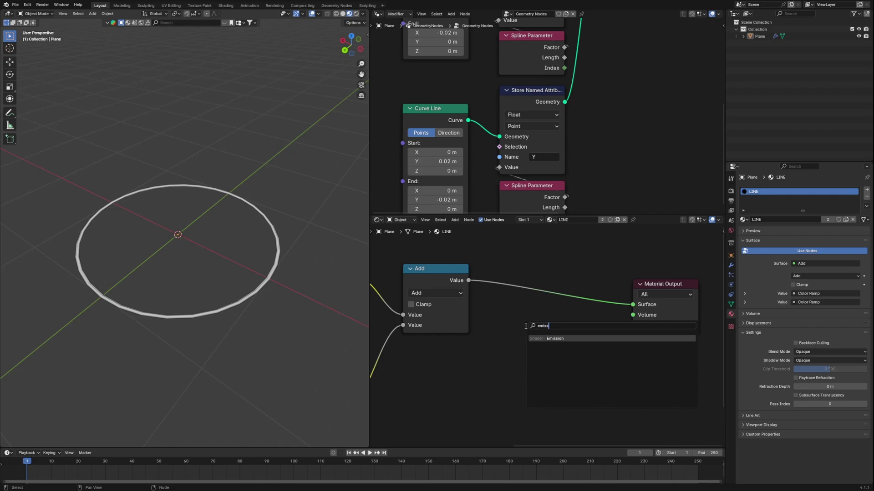
key("Return")
left_click(518, 313)
Add a Transparent BSDF node and stack it above the Emission node, between the Add node and the Material Output.
key("shift+a")
left_click(536, 380)
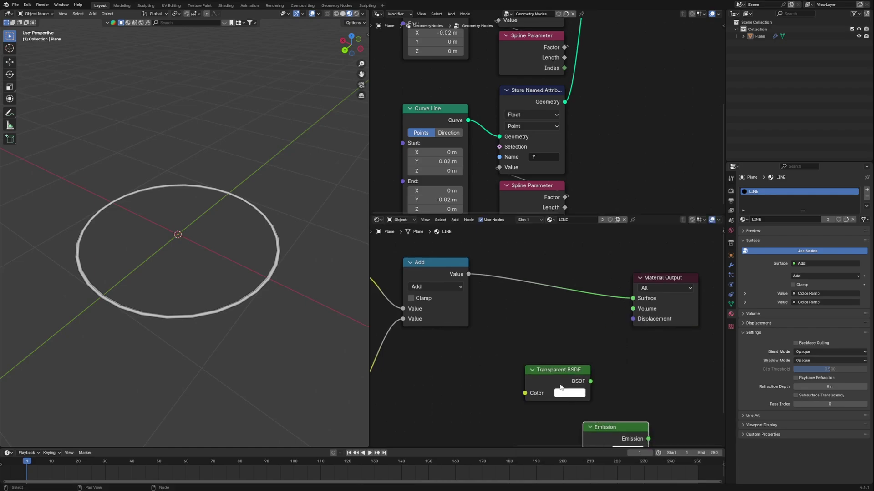
left_click_drag(561, 387, 549, 333)
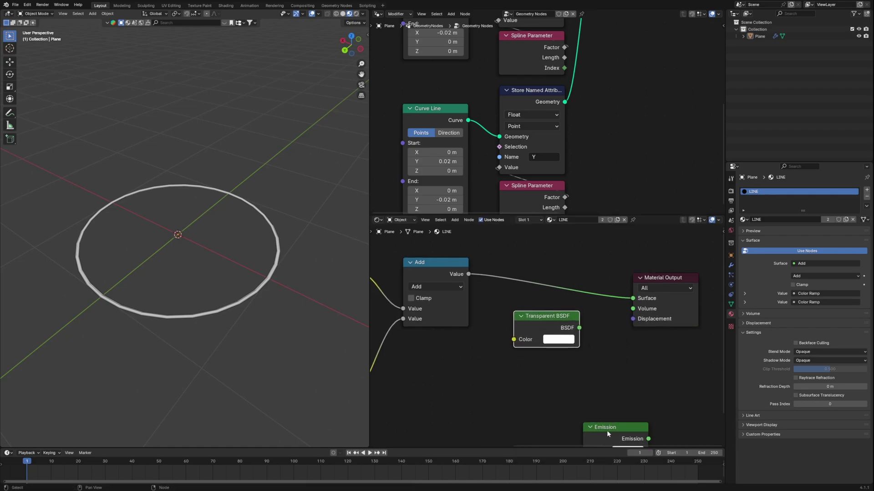
left_click_drag(607, 430, 540, 359)
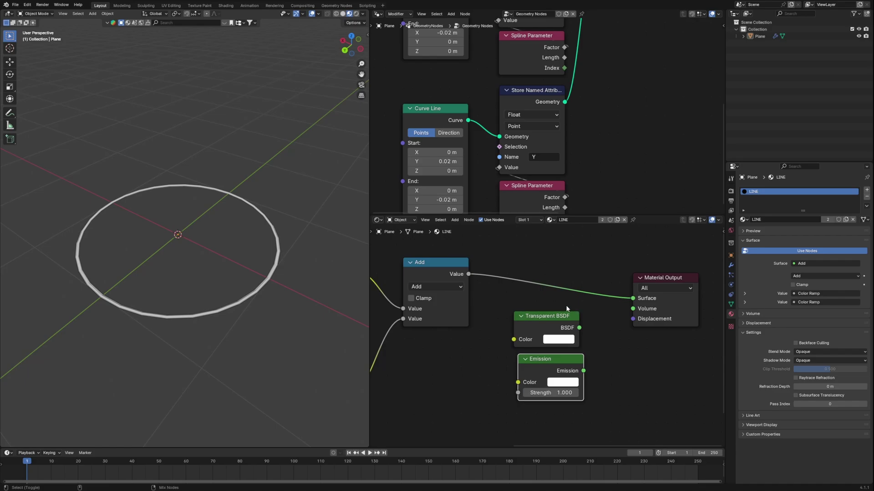
Combine the Transparent BSDF and Emission with a Mix Shader and feed it into the Material Output's Surface.
right_click_drag(542, 319, 549, 364, "ctrl+alt")
middle_click_drag(650, 274, 517, 275)
left_click_drag(517, 275, 610, 267)
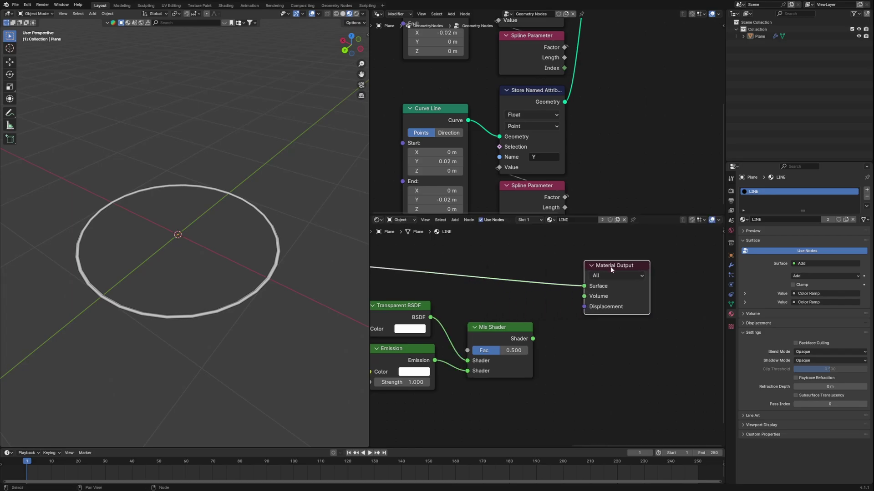
left_click_drag(500, 330, 498, 308)
Shift the Transparent BSDF and Emission nodes aside and connect the Add node's value to the Mix Shader's Fac.
left_click_drag(526, 296, 506, 380)
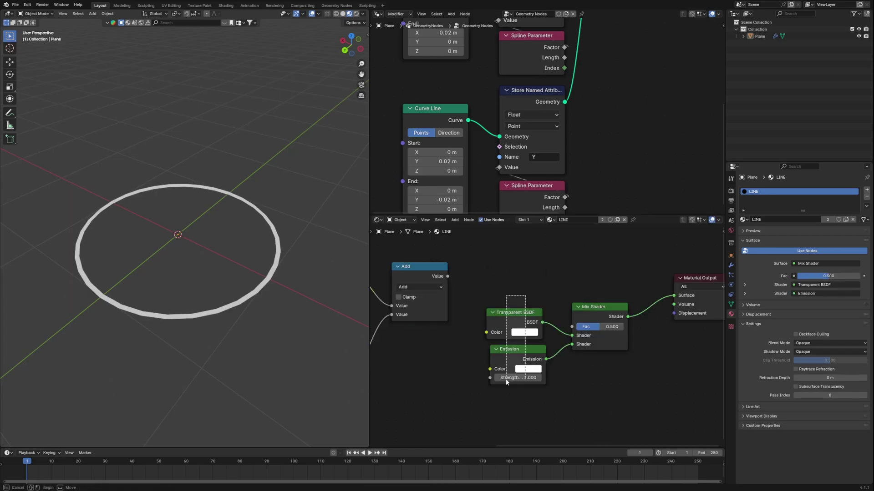
key("g")
left_click(480, 404)
left_click(444, 272)
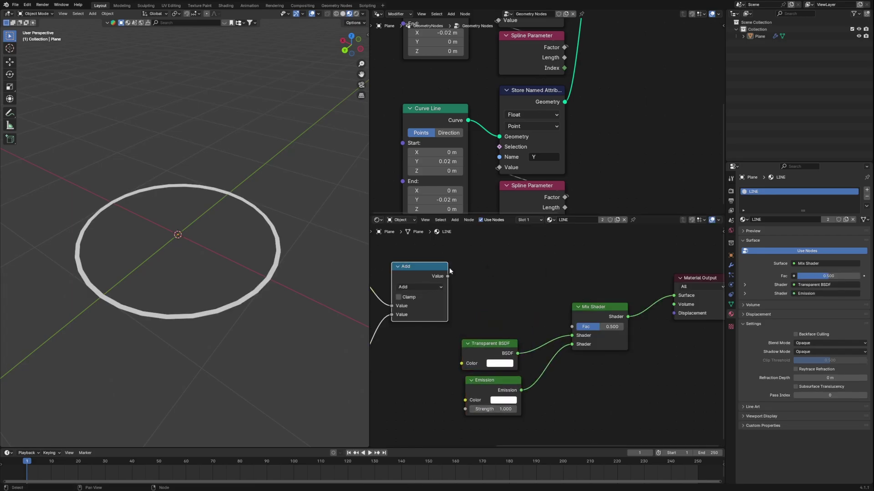
left_click_drag(443, 266, 572, 326)
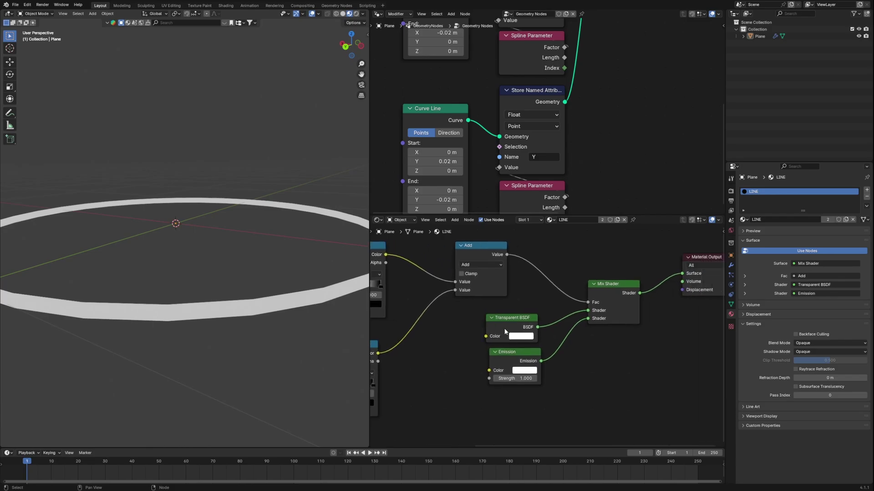
Set the LINE material's Blend Mode to Alpha Blend.
scroll(505, 332, "up", 2)
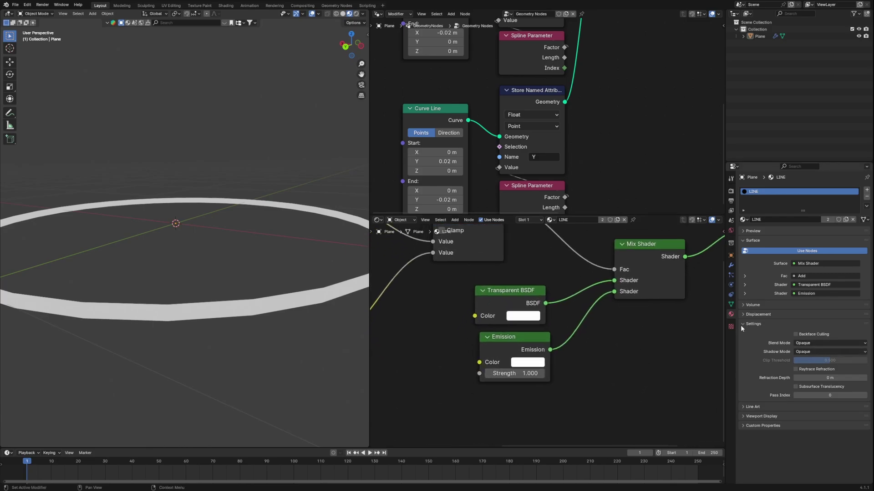
left_click(812, 343)
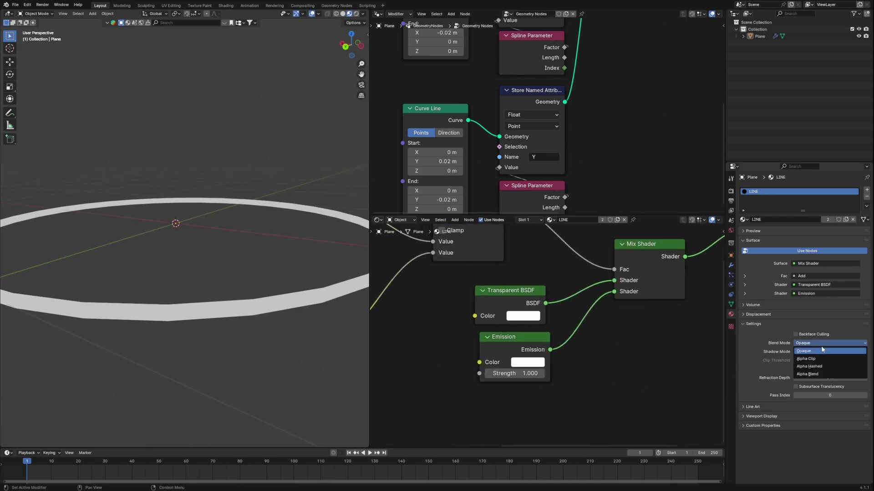
left_click(816, 374)
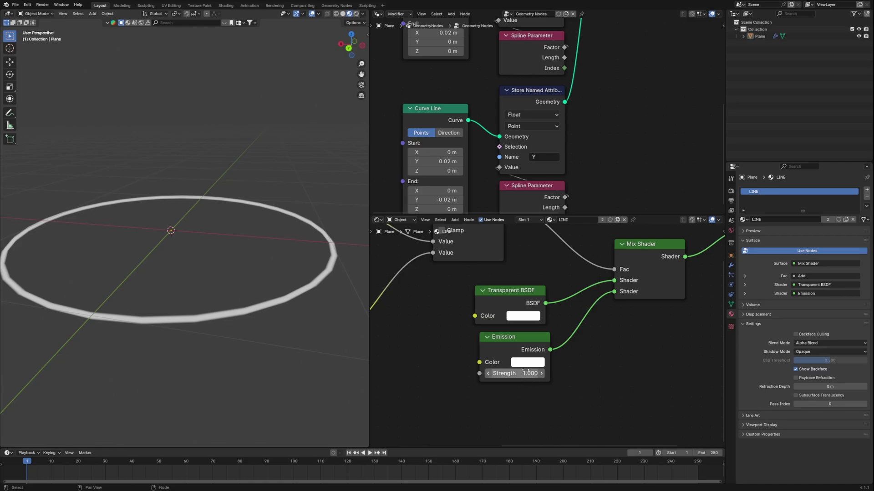
Set the Emission color to orange and raise its strength to about 3.4.
left_click(522, 363)
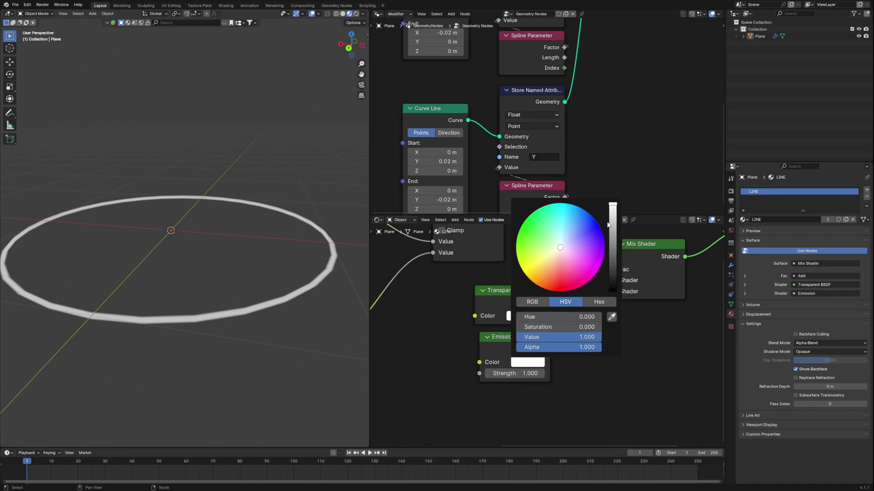
left_click(547, 279)
left_click_drag(517, 374, 538, 373)
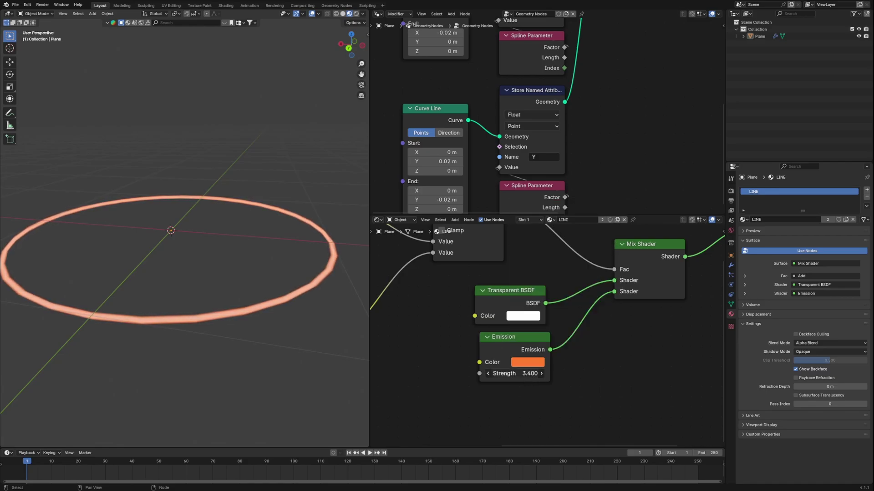
left_click(511, 373)
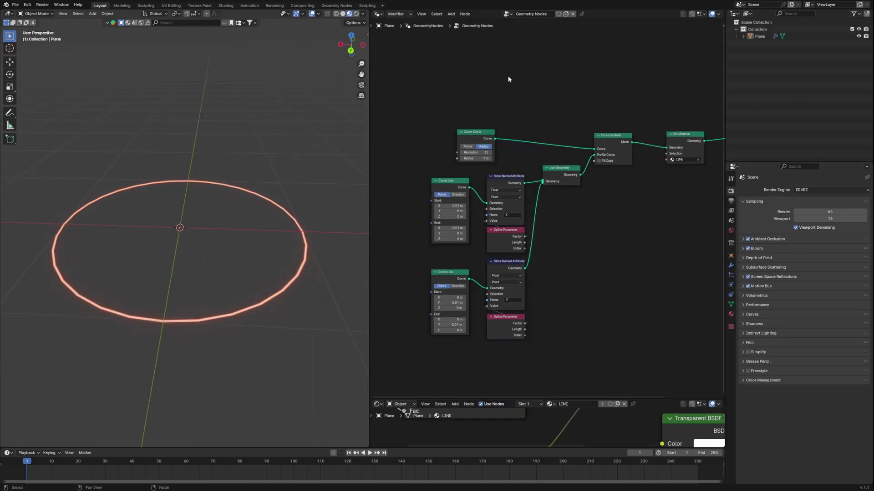
Group the ring's geometry nodes, from Curve Circle and the Curve Lines through Curve to Mesh, into a node group.
middle_click_drag(580, 231, 608, 234)
left_click_drag(506, 112, 495, 103)
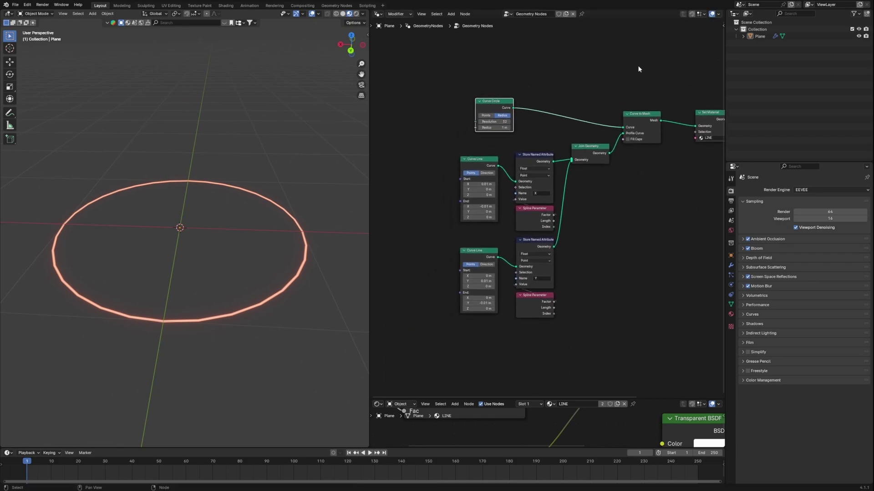
left_click_drag(647, 54, 451, 346)
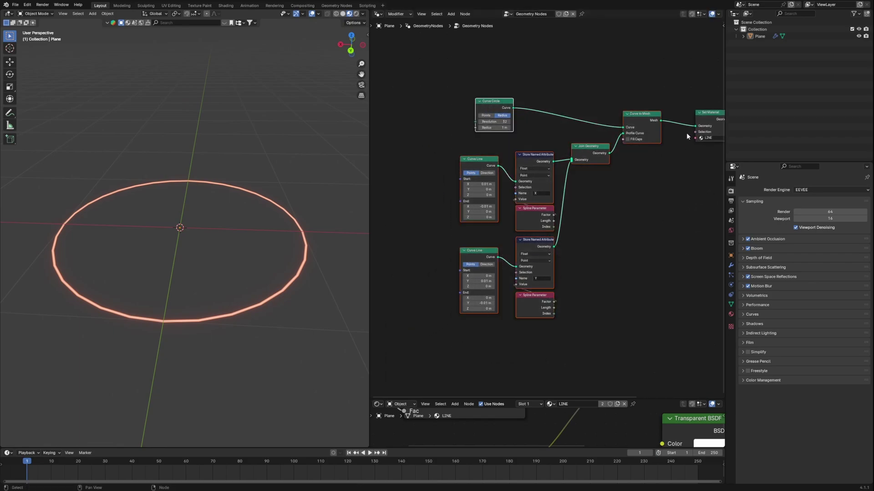
mouse_move(687, 167)
middle_mouse_down()
mouse_move(589, 179)
mouse_move(673, 167)
middle_mouse_up()
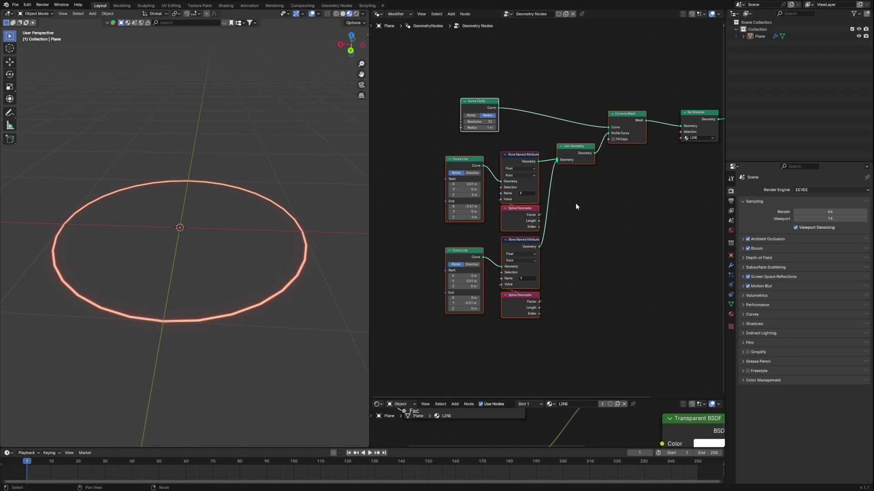
key("ctrl+g")
Inside the node group, set the Curve Circle's resolution to 50 and expose it through the Group Input node.
scroll(553, 180, "up", 5)
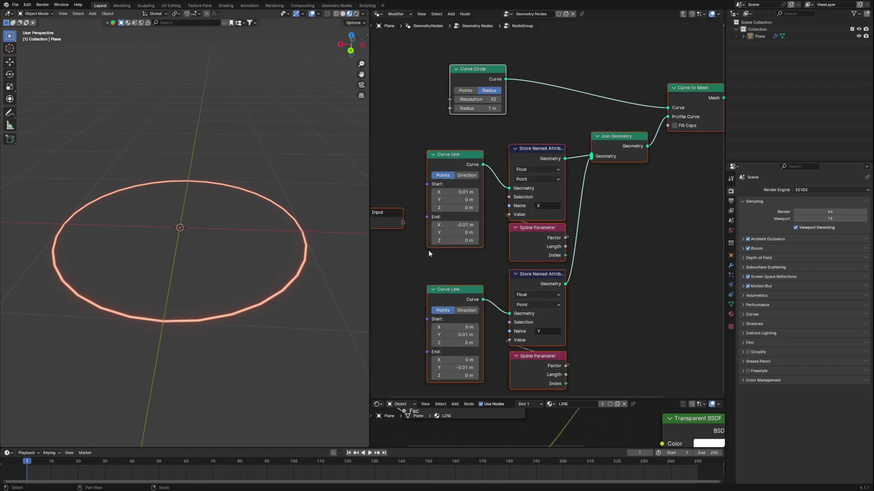
middle_click_drag(428, 251, 563, 275)
left_click(536, 211)
left_click_drag(511, 245, 464, 173)
middle_click_drag(504, 153, 547, 198)
scroll(550, 203, "up", 4)
middle_click_drag(631, 188, 519, 210)
left_click_drag(598, 150, 511, 159)
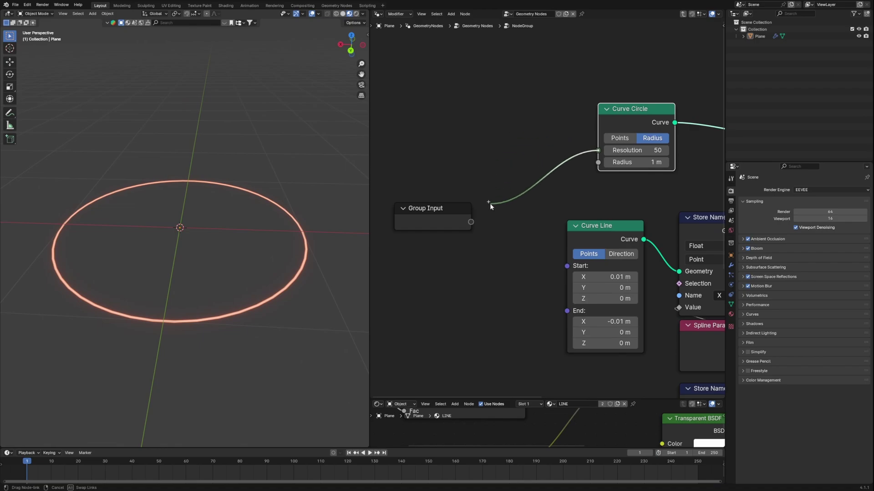
left_click_drag(474, 222, 485, 166)
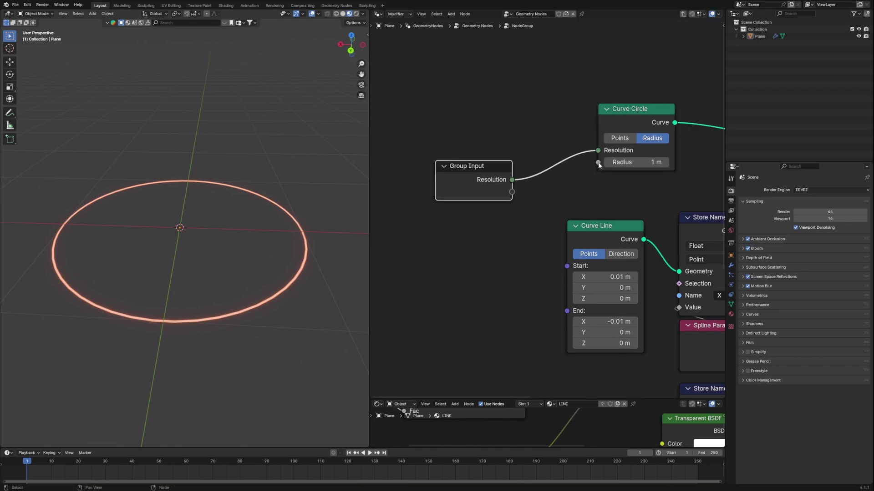
Expose the Curve Circle's Radius through the Group Input node, alongside its Resolution.
left_click_drag(598, 162, 567, 200)
left_click_drag(516, 194, 512, 192)
key("ctrl+z")
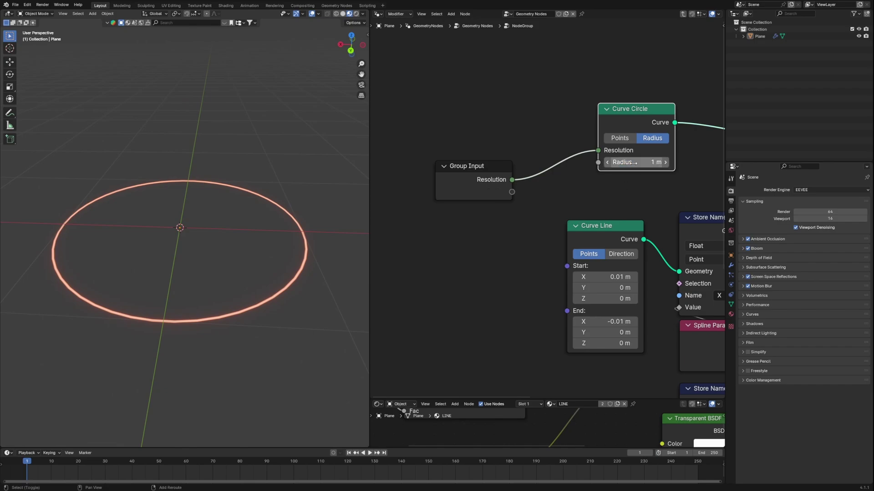
left_click_drag(635, 162, 513, 192)
key("ctrl+z")
middle_click_drag(540, 255, 567, 198)
scroll(567, 198, "down", 6)
scroll(567, 199, "up", 5)
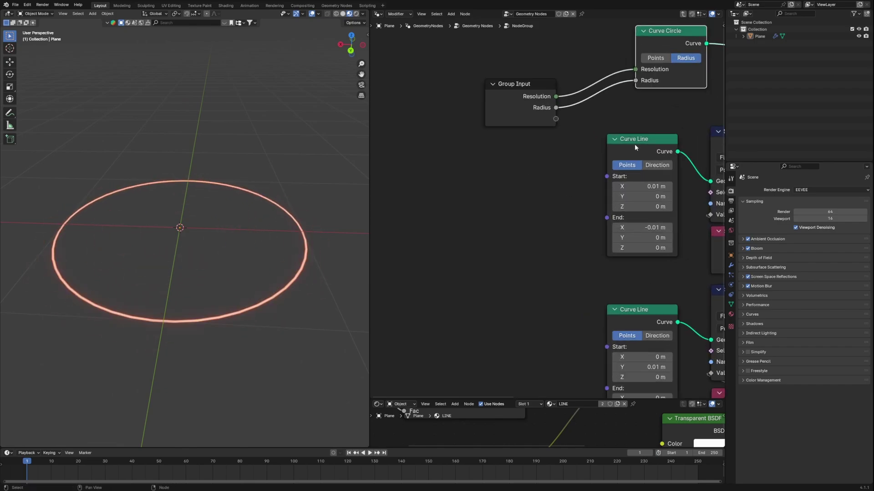
Tidy the node group by moving the two Curve Line nodes closer together and placing Group Input beside them.
left_click_drag(634, 145, 632, 148)
left_click_drag(644, 310, 640, 276)
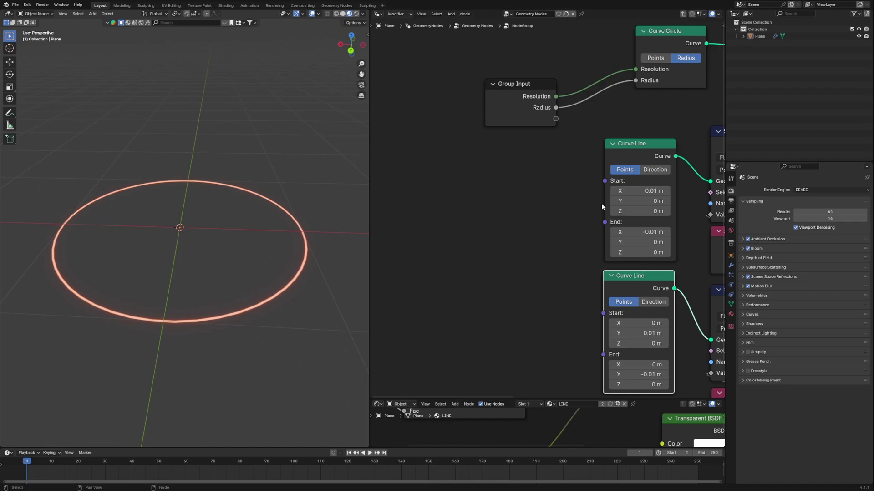
left_click_drag(528, 91, 483, 163)
scroll(482, 165, "down", 8)
middle_click_drag(710, 193, 638, 244)
Exit the node group and move its node next to the Set Material node in the main tree.
left_click(519, 140)
right_click(520, 140)
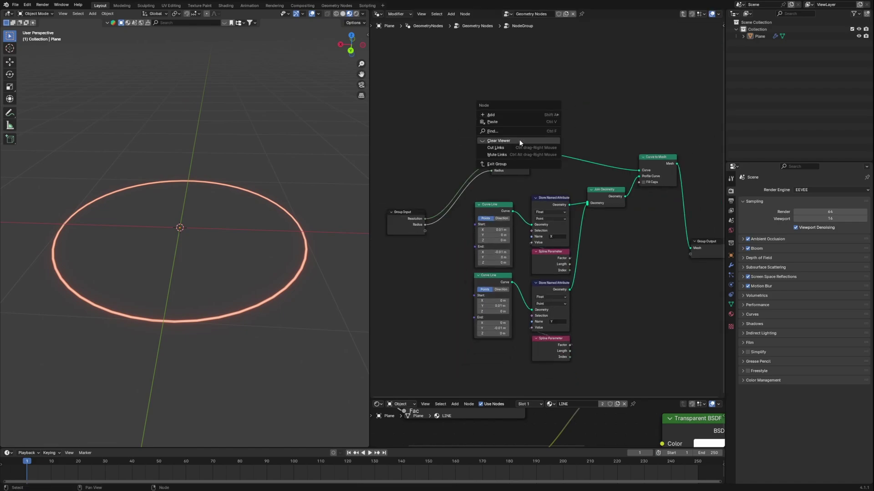
left_click(507, 163)
scroll(553, 214, "up", 5)
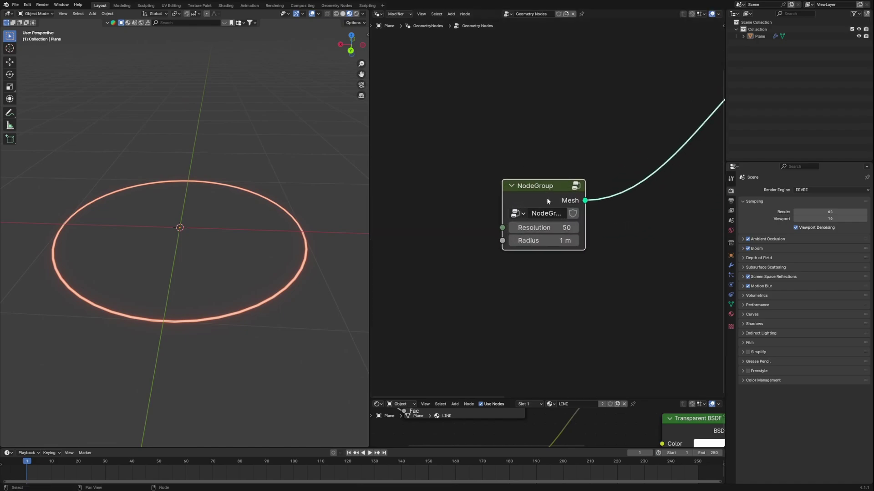
scroll(628, 185, "down", 3)
middle_click_drag(637, 186, 495, 266)
left_click_drag(429, 270, 547, 170)
middle_click_drag(624, 204, 540, 247)
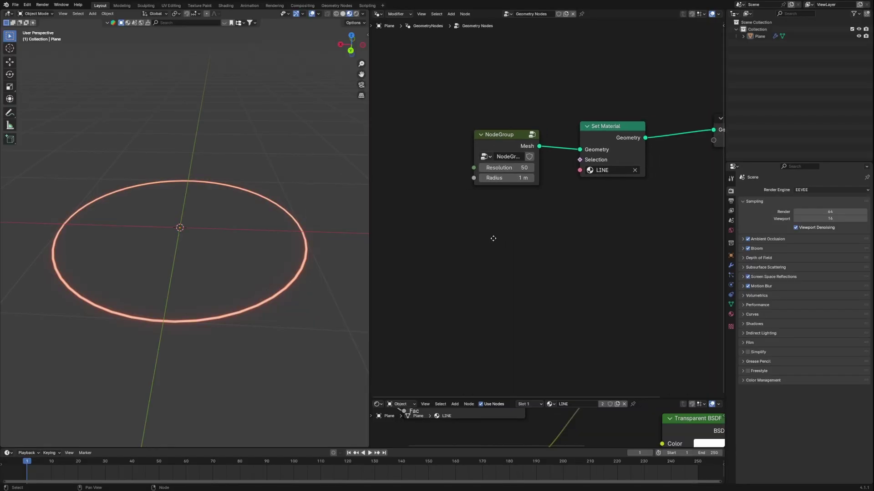
scroll(485, 239, "up", 2)
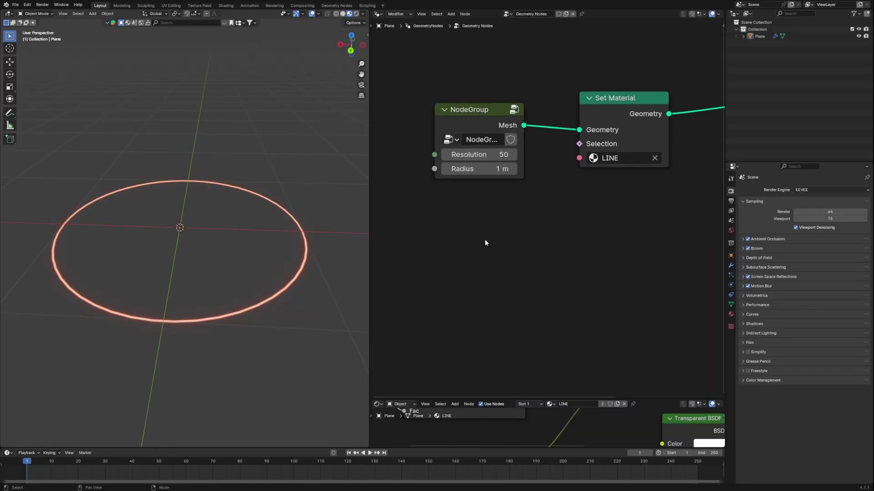
Add a Star curve node and combine it with the ring through a Join Geometry node inserted before Group Output.
key("shift+a")
left_click(479, 221)
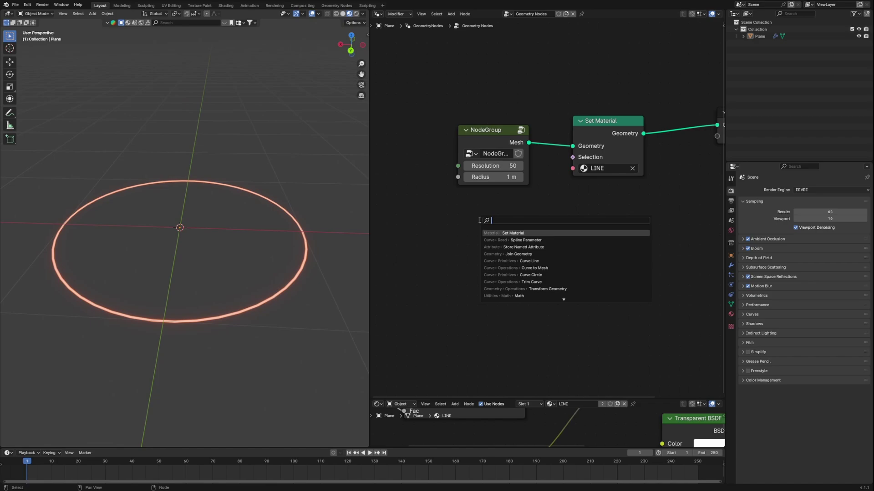
type("sta")
type("join")
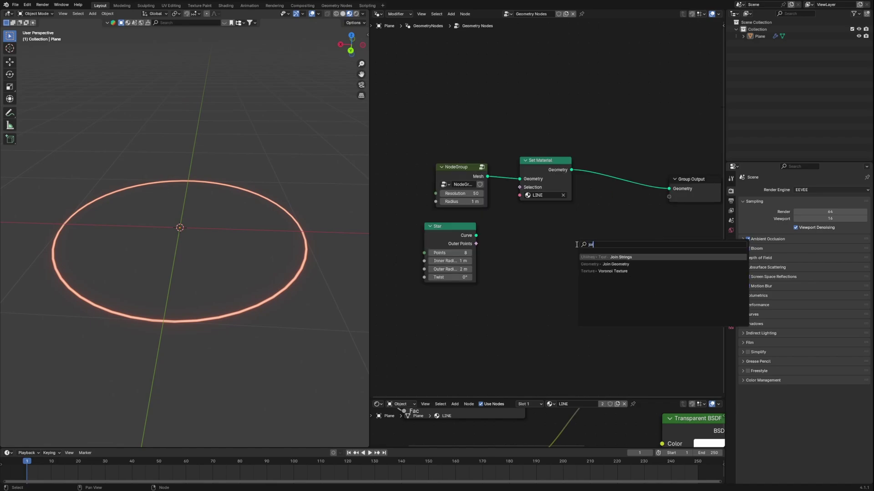
left_click(615, 264)
left_click(636, 191)
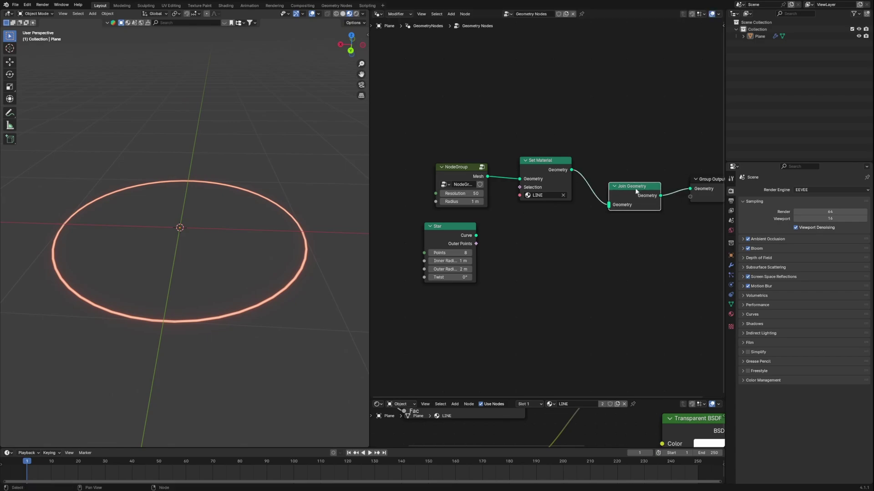
left_click_drag(475, 235, 608, 205)
Set the Star's Inner Radius and Outer Radius to 1 m and its Twist to 291°.
scroll(647, 284, "up", 3)
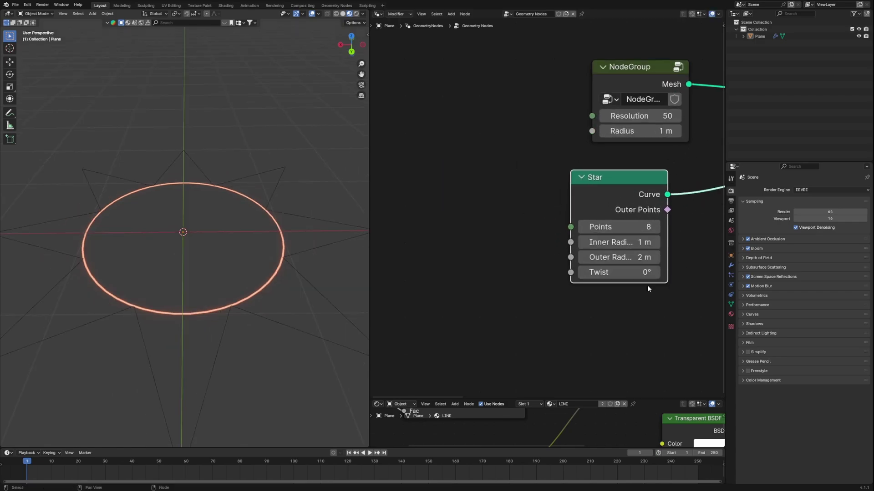
middle_click_drag(647, 285, 561, 291)
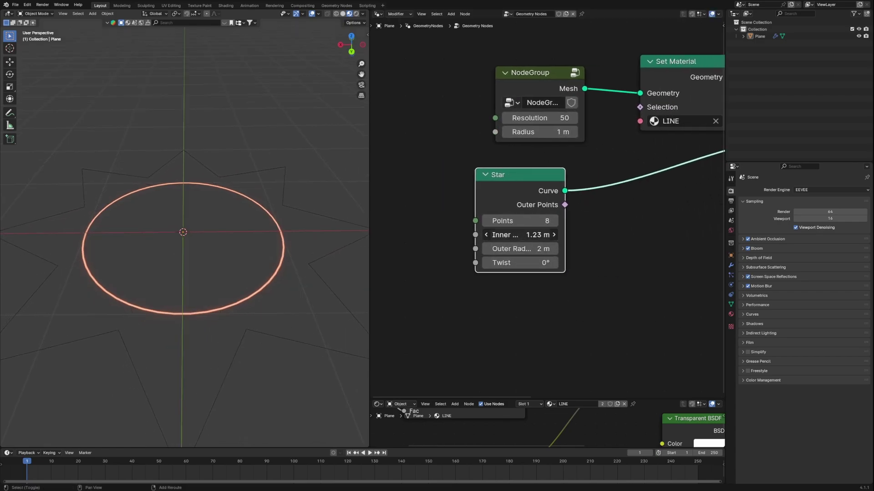
mouse_move(519, 235)
left_mouse_down()
mouse_move(523, 260)
mouse_move(520, 249)
left_mouse_up()
key("ctrl+z")
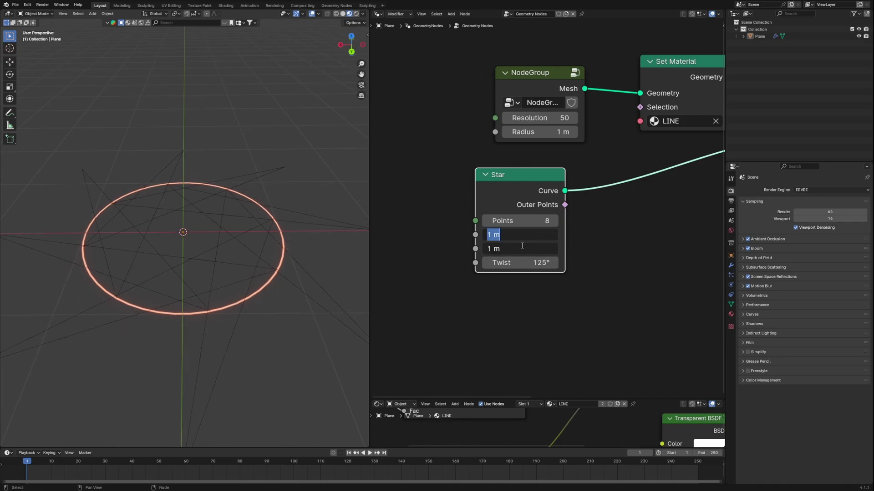
key("Return")
scroll(234, 240, "up", 3)
mouse_move(234, 240)
middle_mouse_down()
mouse_move(233, 253)
mouse_move(233, 243)
middle_mouse_up()
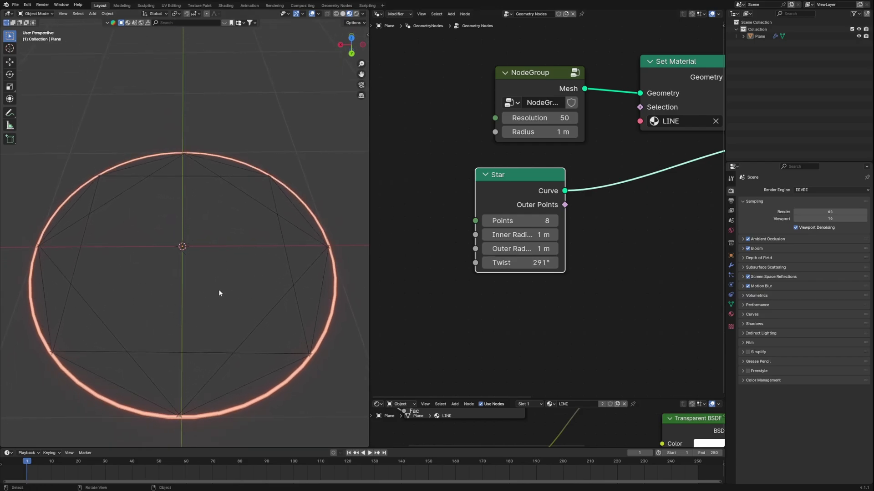
middle_click_drag(219, 291, 270, 244)
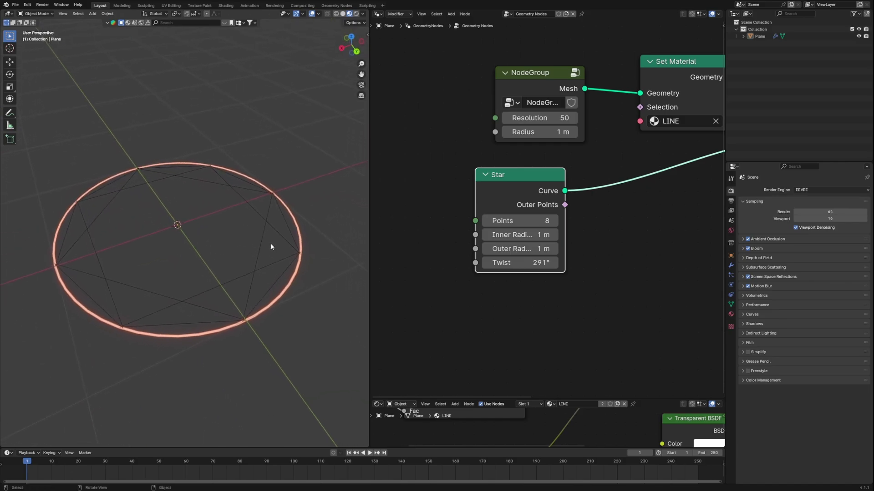
left_click(554, 222)
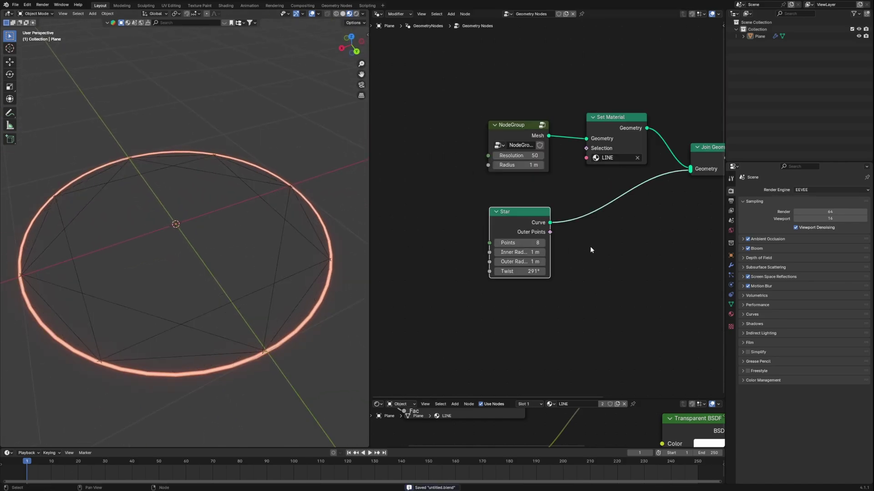
Move the Star node farther from the Join Geometry node to make room for more nodes.
scroll(600, 246, "up", 2)
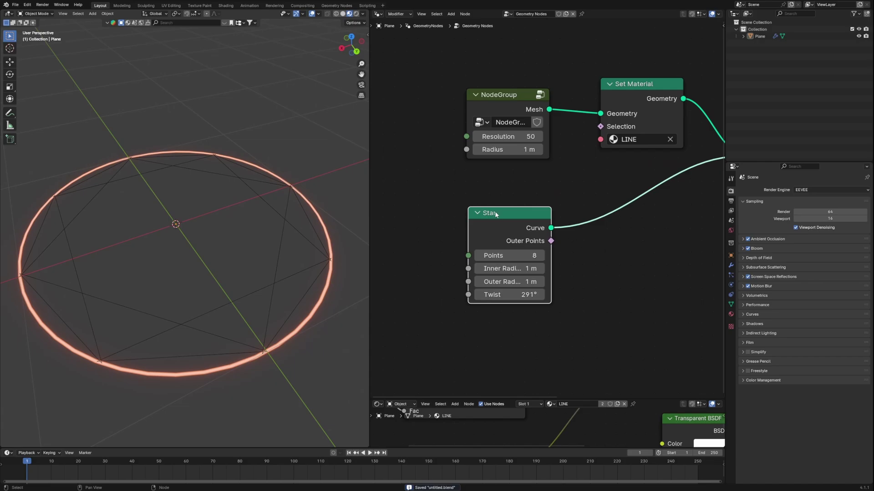
left_click_drag(495, 211, 445, 199)
scroll(581, 247, "down", 1)
scroll(546, 263, "up", 2)
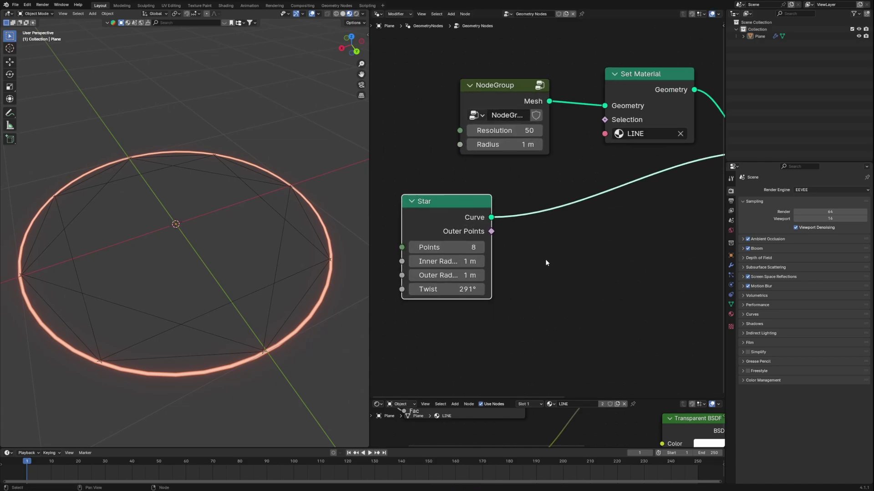
middle_click_drag(545, 260, 565, 249)
left_click_drag(447, 198, 441, 196)
Copy the profile nodes, from both Curve Lines through Join Geometry and Curve to Mesh, out of the node group into the main tree.
left_click(519, 79)
key("Tab")
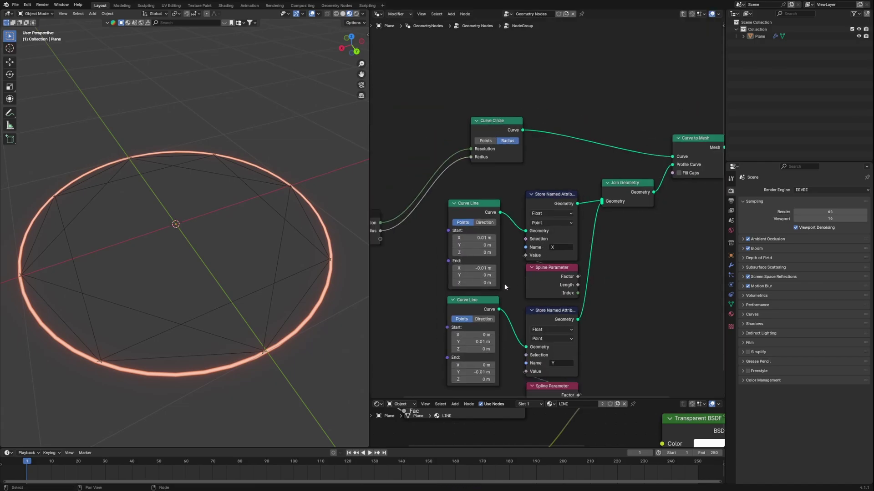
middle_click_drag(583, 196, 544, 181)
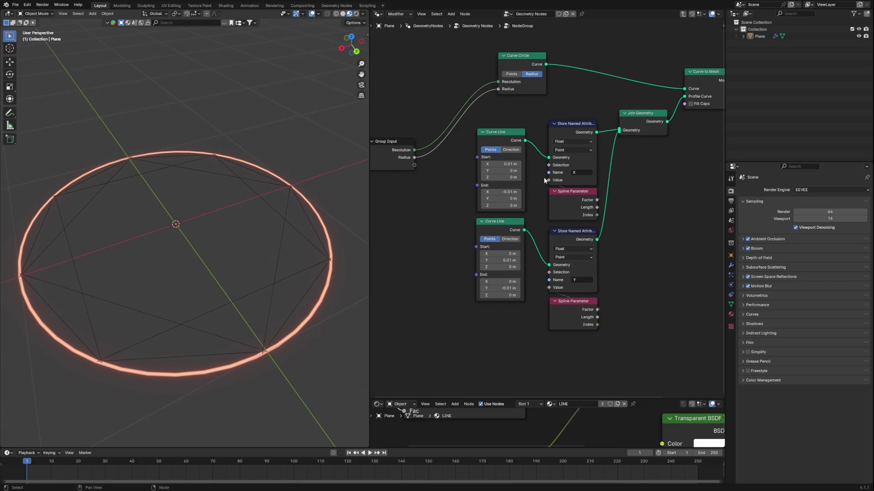
left_click_drag(501, 124, 631, 315)
key("ctrl+c")
key("Tab")
key("ctrl+v")
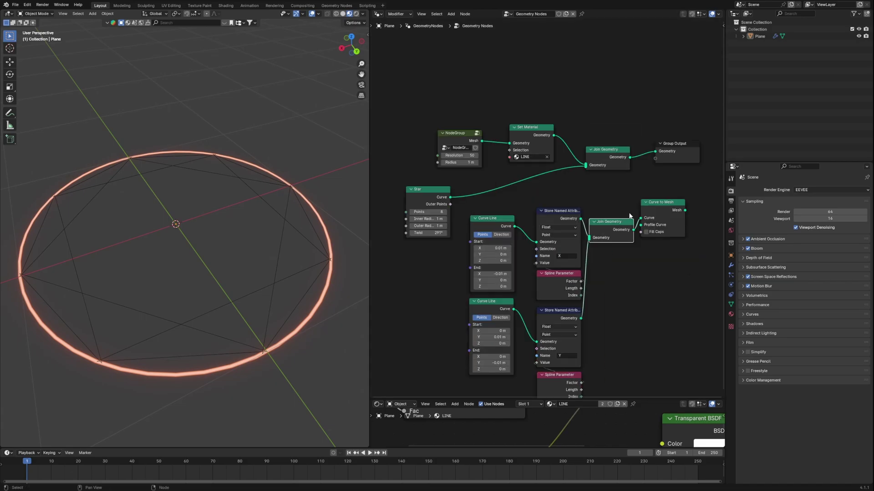
Insert the pasted Curve to Mesh node between the Star's Curve output and the final Join Geometry node.
left_click_drag(655, 209, 583, 168)
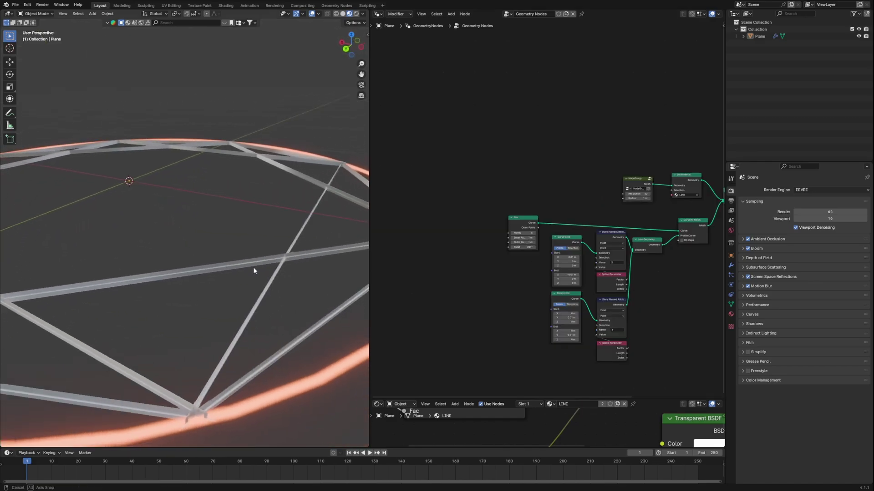
middle_click_drag(253, 266, 309, 274)
scroll(239, 244, "up", 6)
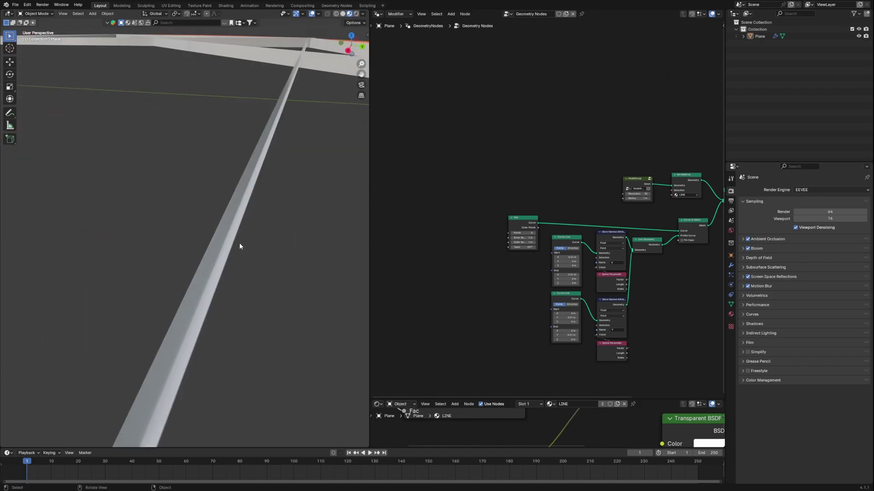
Widen the star's first Curve Line by setting Start X to 0.04 m and End X to -0.04 m.
left_click(227, 243)
scroll(612, 260, "up", 6)
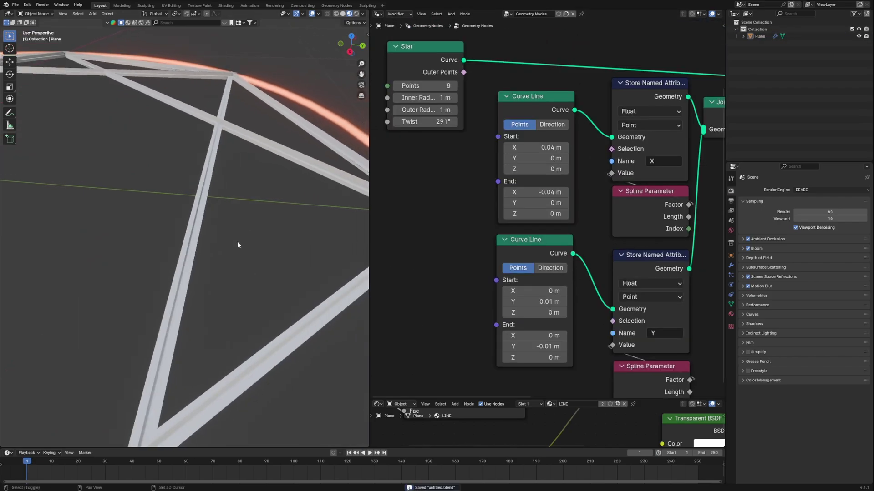
middle_click_drag(237, 244, 240, 231)
scroll(241, 231, "up", 3)
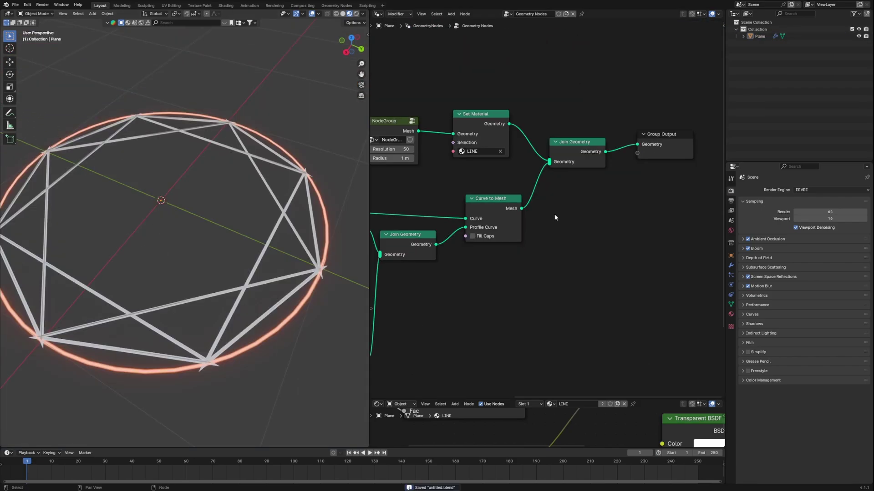
Shift the star's nodes back and insert a duplicate LINE Set Material node between its Curve to Mesh and the final Join Geometry.
scroll(554, 218, "down", 7)
middle_click_drag(522, 271, 619, 259)
left_click_drag(609, 359, 449, 193)
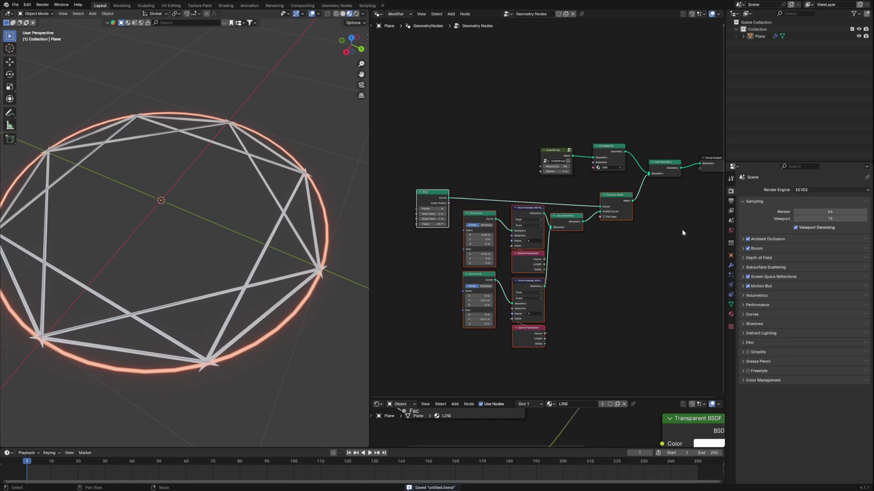
key("g")
left_click(616, 245)
left_click_drag(621, 231, 623, 233)
key("shift+d")
left_click(595, 201)
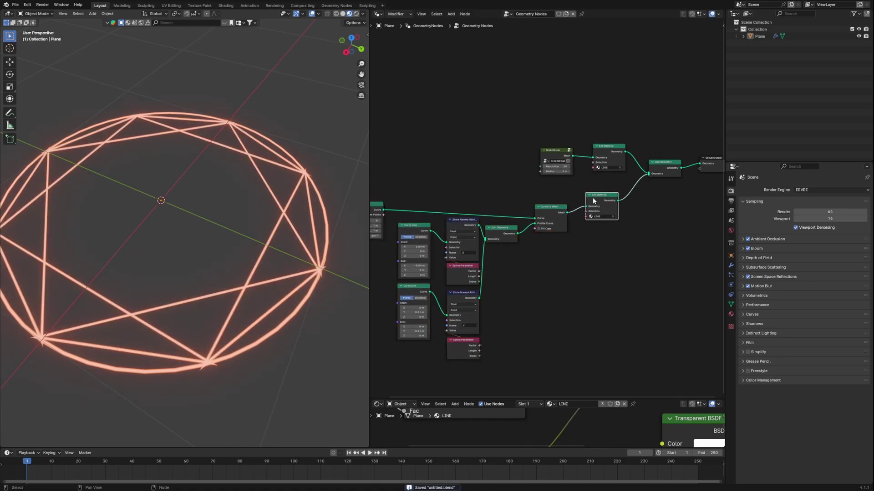
scroll(249, 264, "up", 5)
scroll(255, 255, "up", 2)
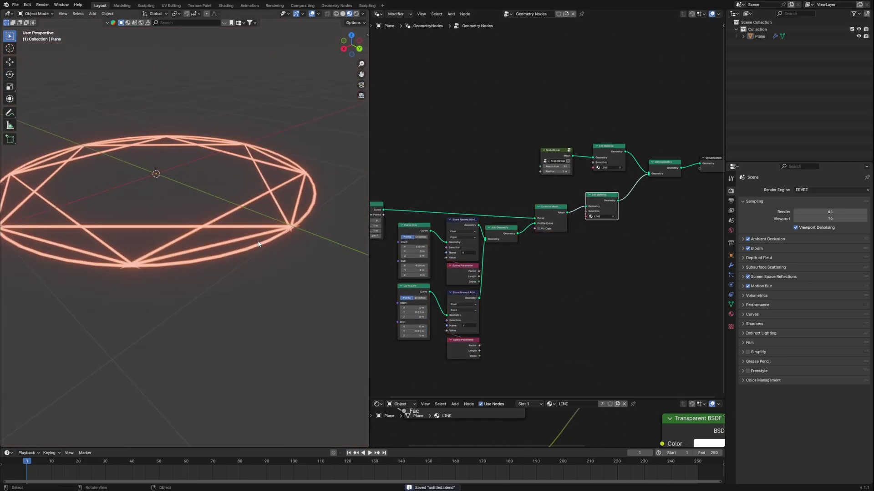
In the LINE material, move the shader nodes aside and insert a duplicate Add node between the existing Add and the Mix Shader.
left_click_drag(691, 377, 465, 224)
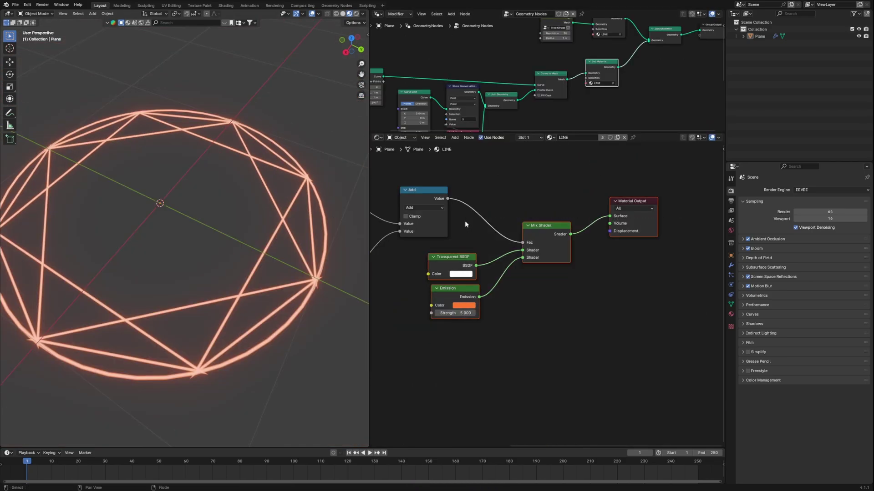
key("g")
left_click(544, 230)
scroll(500, 218, "up", 5)
left_click(424, 222)
key("shift+d")
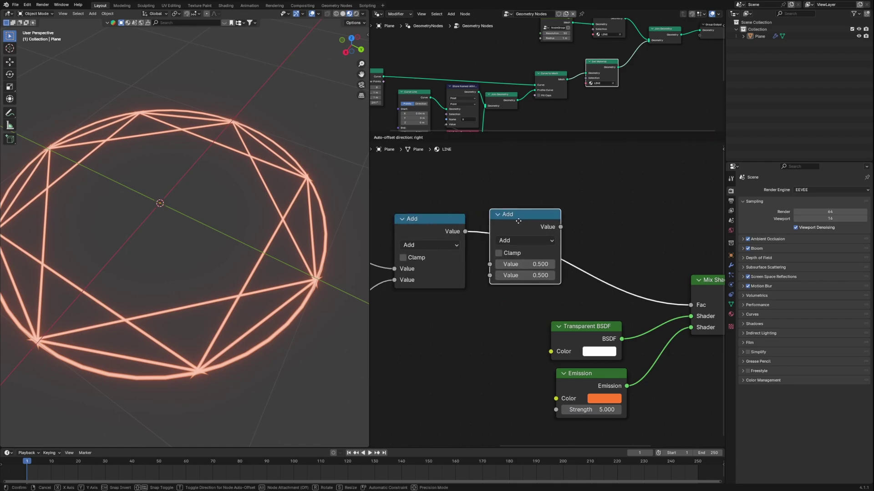
left_click(534, 222)
Add a Noise Texture and connect its Fac output to the new Add node's second value, with Scale at about 2.71.
middle_click_drag(432, 325, 468, 293)
key("shift+a")
left_click(468, 293)
type("noise")
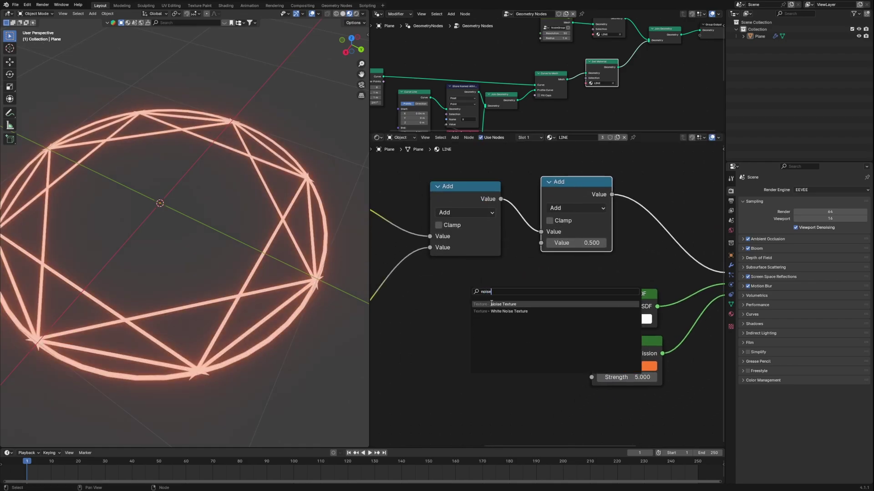
left_click(491, 304)
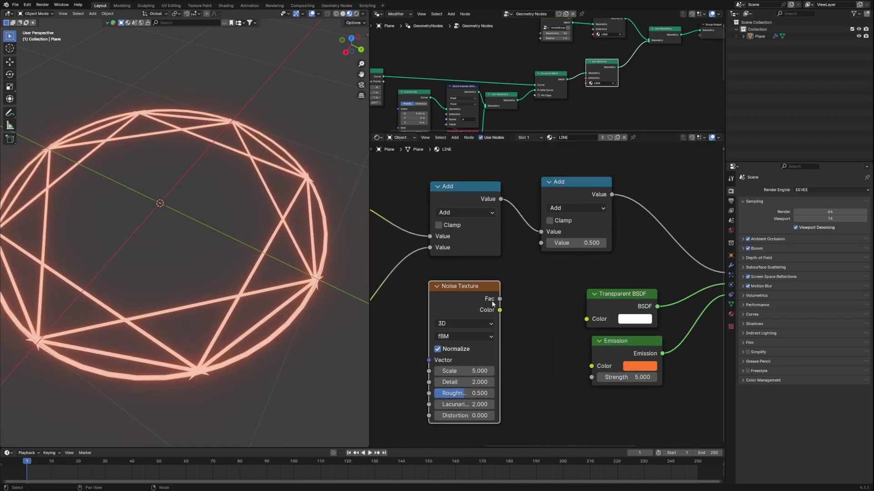
left_click_drag(541, 244, 542, 244)
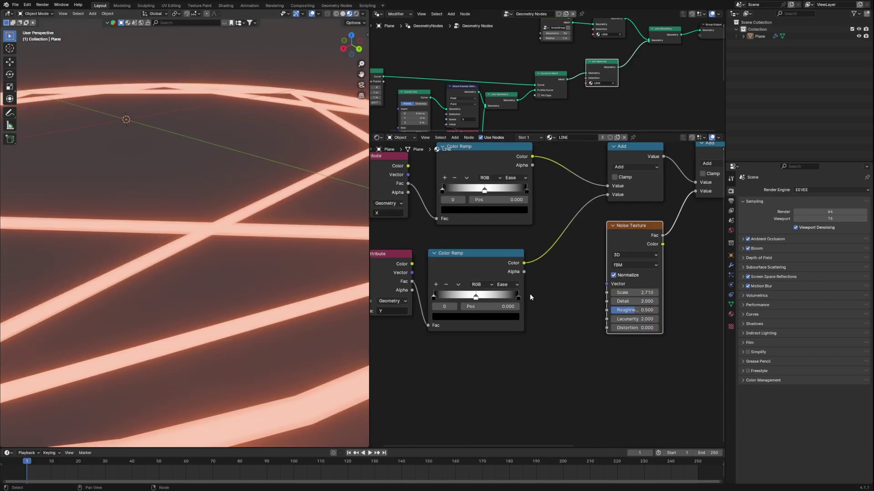
Drive the Noise Texture's Vector with the Y attribute's Color Ramp color, using Scale 2.56 and Normalize turned off.
left_click_drag(523, 263, 605, 286)
scroll(547, 295, "up", 2)
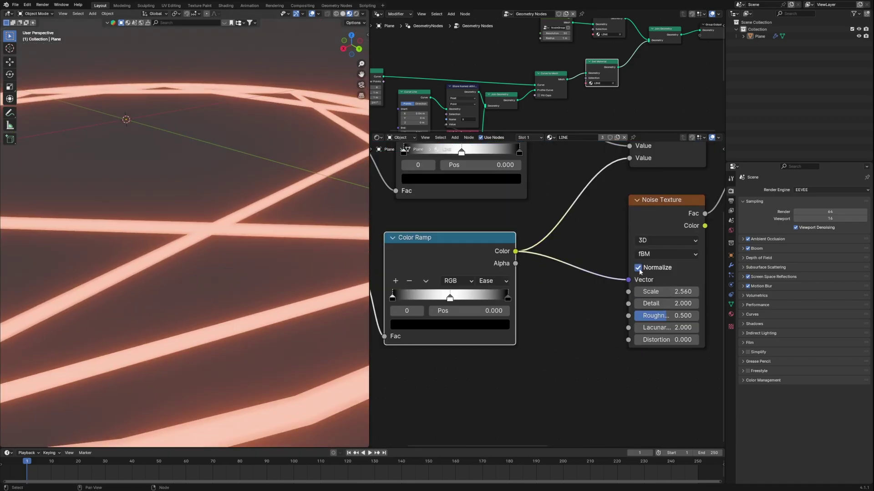
left_click(638, 268)
scroll(264, 300, "up", 2)
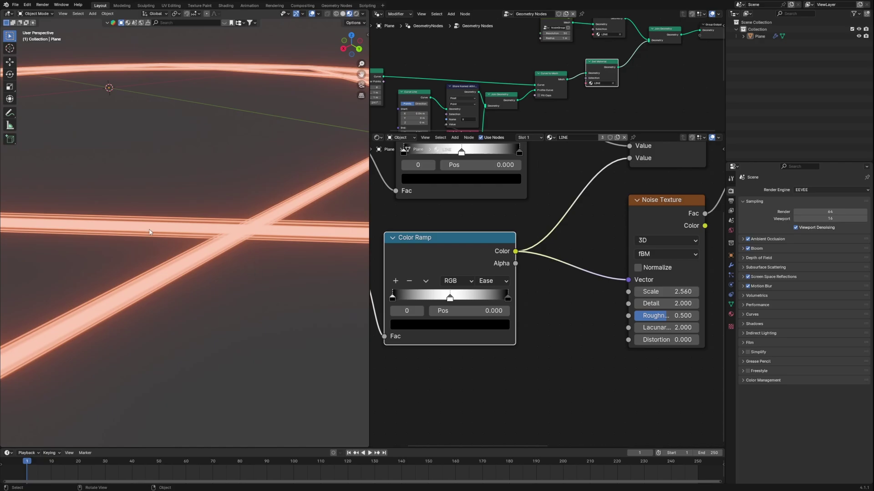
Set the Noise Texture's Scale to 2.5 in the LINE material.
mouse_move(666, 292)
left_mouse_down()
mouse_move(557, 292)
mouse_move(575, 292)
left_mouse_up()
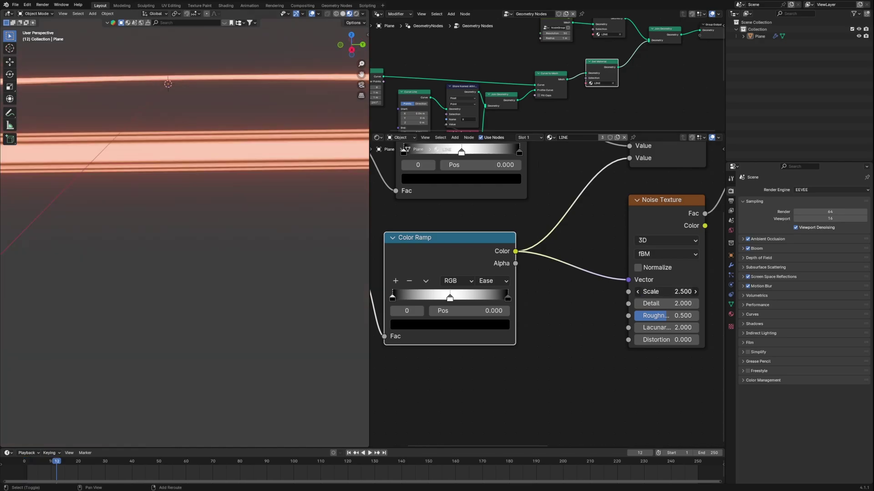
scroll(250, 269, "down", 6)
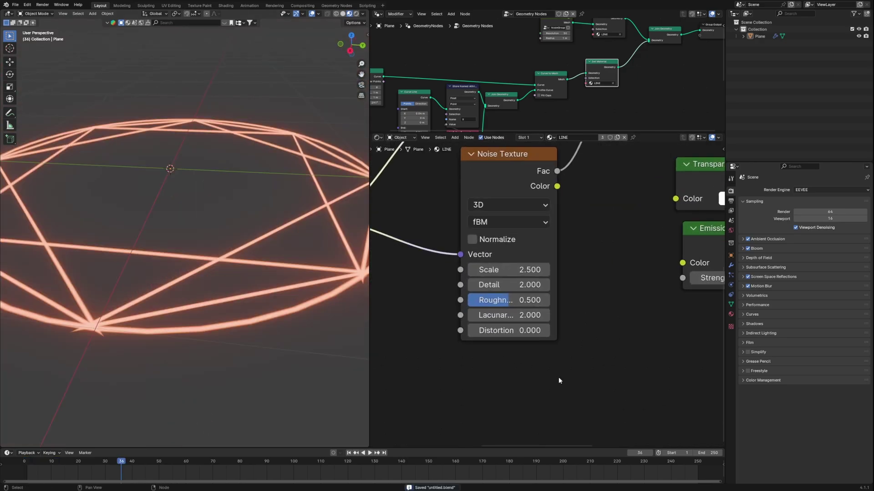
scroll(600, 371, "up", 2)
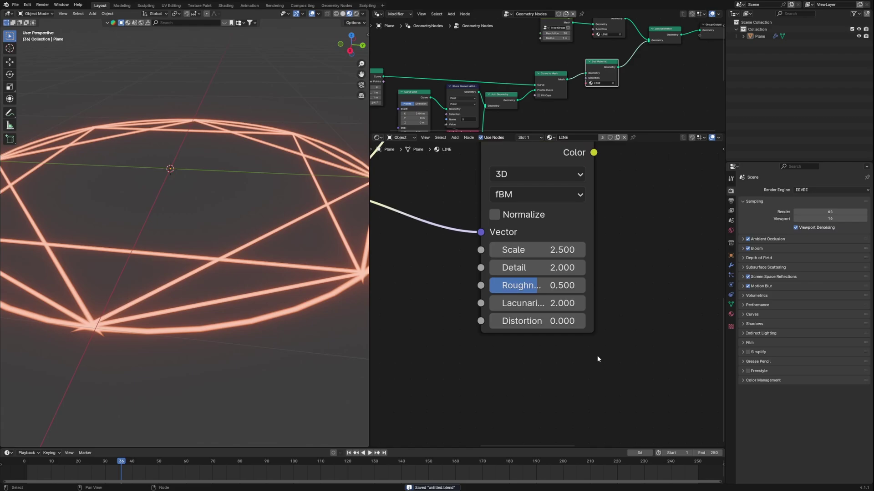
Switch the Noise Texture to 4D and animate its W value with the driver expression #frame/2.
left_click(526, 174)
left_click(503, 268)
left_click(536, 249)
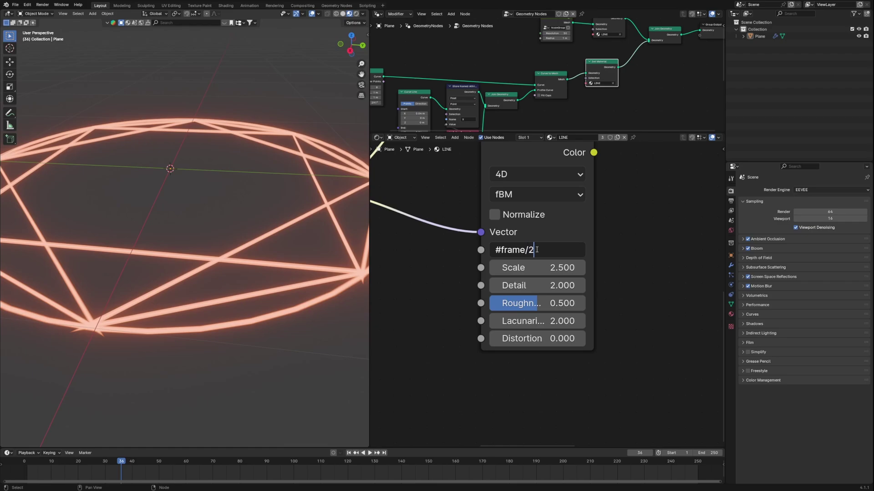
type("#frame/2")
key("Return")
scroll(249, 316, "up", 5)
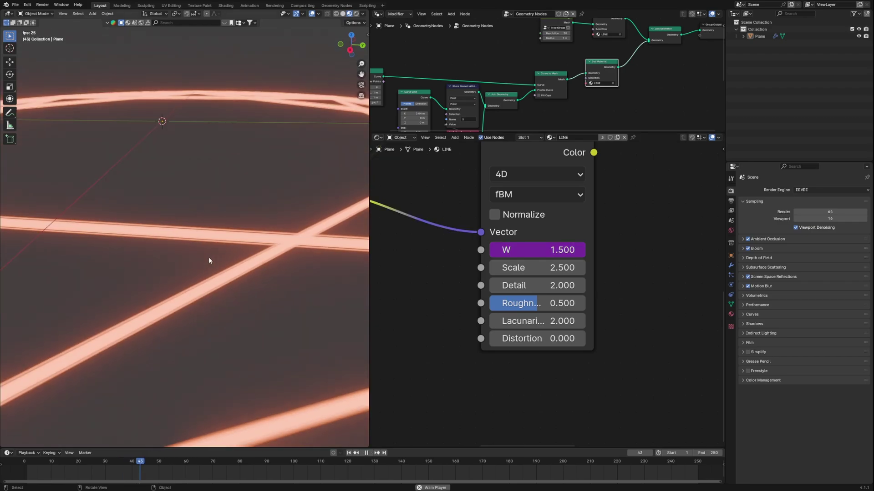
Tidy the geometry nodes around the star, and group the Star, its profile curve nodes and Curve to Mesh into one node group.
left_click_drag(558, 133, 572, 140)
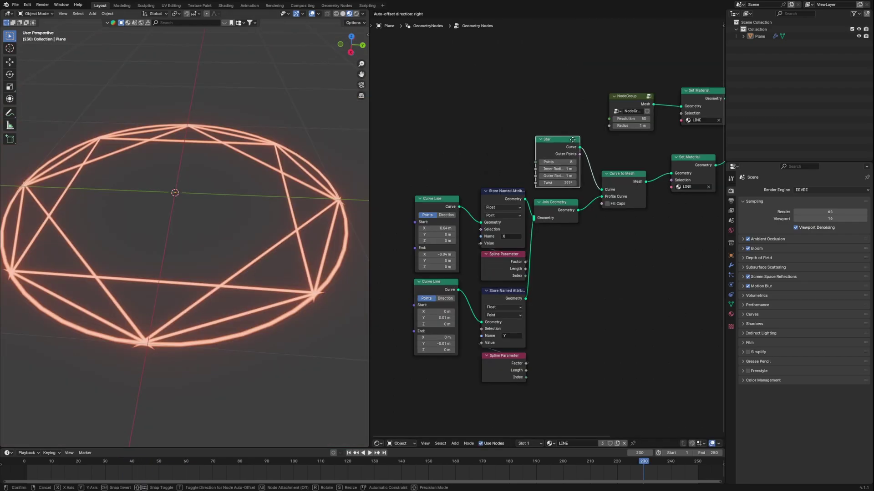
scroll(570, 155, "down", 2)
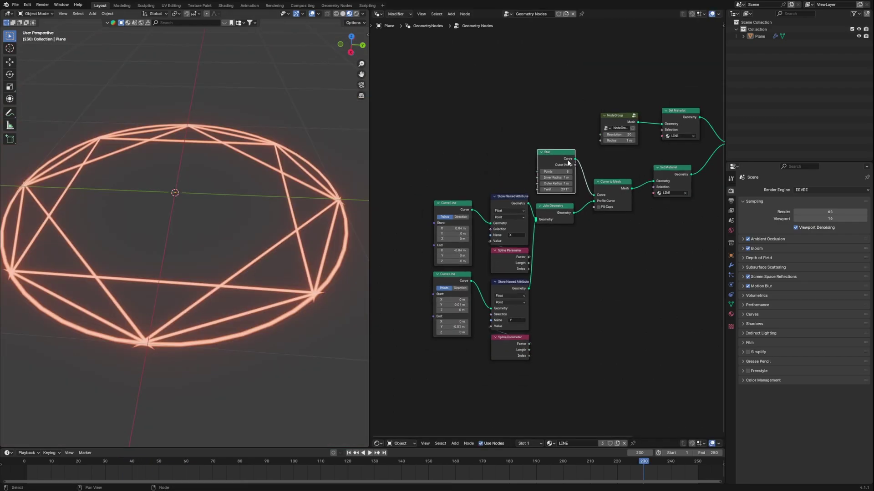
middle_click_drag(675, 220, 629, 253)
left_click_drag(629, 202, 644, 195)
middle_click_drag(567, 296, 618, 280)
left_click_drag(619, 418, 431, 170)
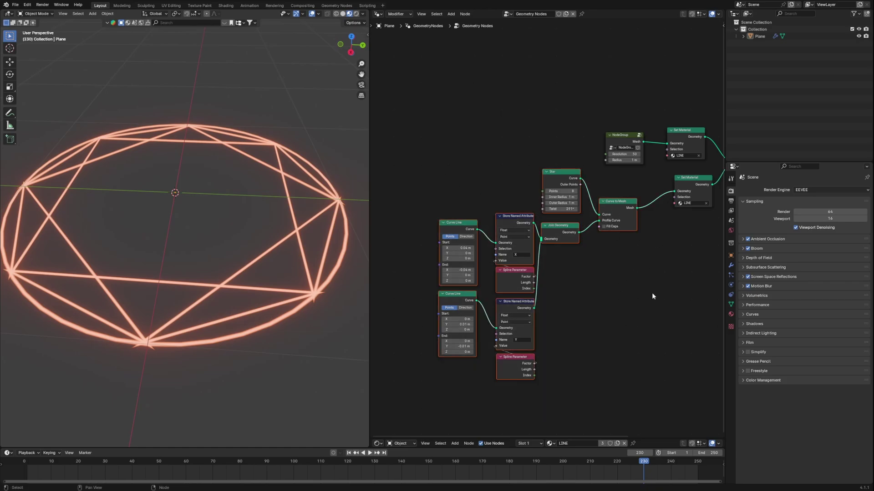
key("ctrl+g")
Inside the star group, move the Group Input nearer and expose the Star's Points, Inner Radius and Outer Radius as group inputs.
scroll(469, 303, "up", 5)
left_click_drag(468, 303, 503, 188)
left_click(488, 203)
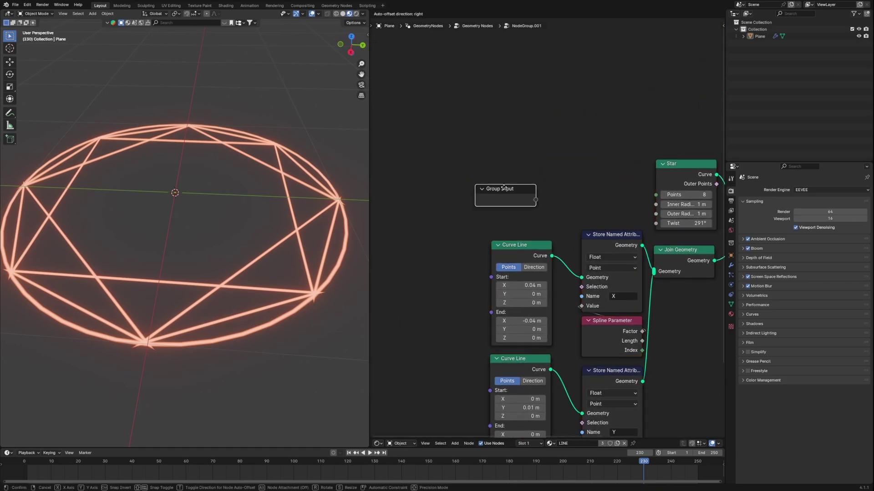
left_click(504, 187)
scroll(575, 283, "up", 3)
left_click_drag(596, 295, 453, 265)
left_click_drag(596, 323, 588, 323)
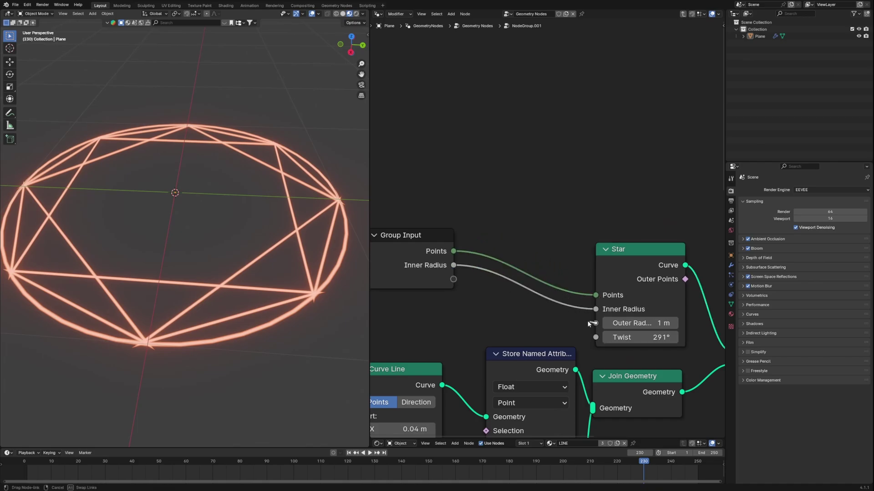
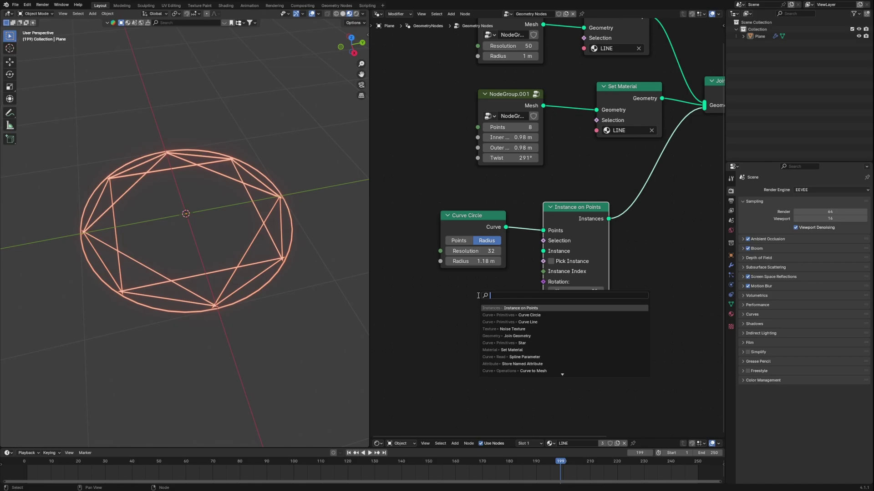
Add a Grid node and connect its Mesh output to the Instance input of Instance on Points.
type("grid")
key("Return")
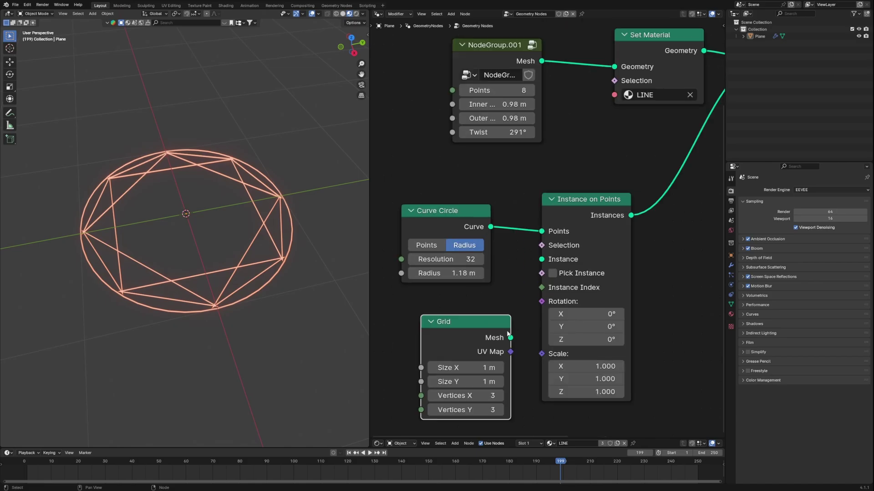
left_click_drag(510, 338, 542, 259)
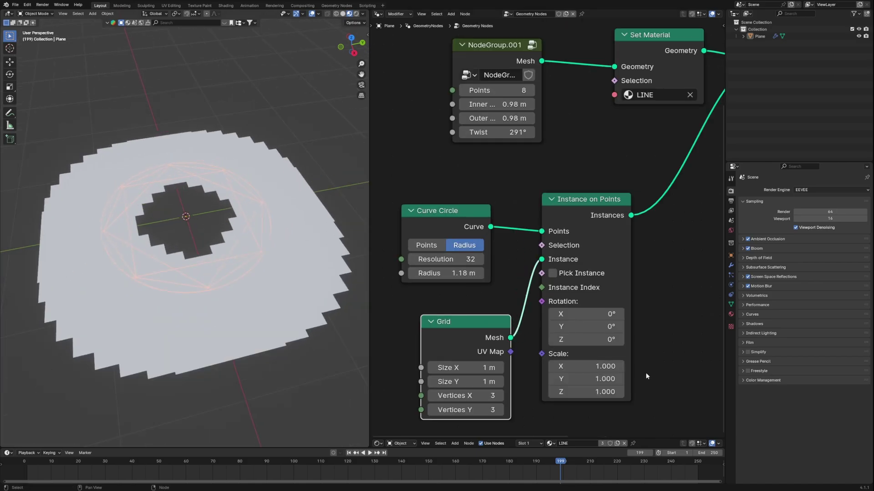
Set the Grid's Size X and Size Y to 0.19 m and save the file.
left_click_drag(476, 368, 430, 368)
scroll(277, 337, "up", 3)
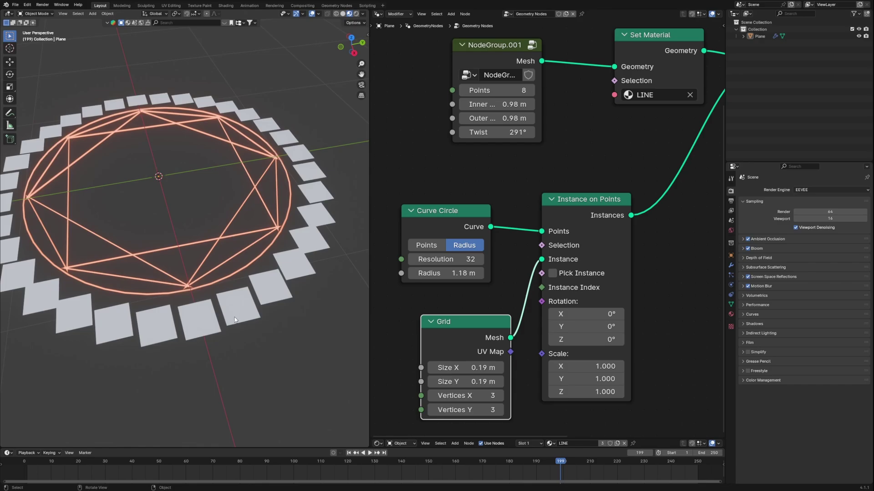
scroll(255, 296, "down", 3)
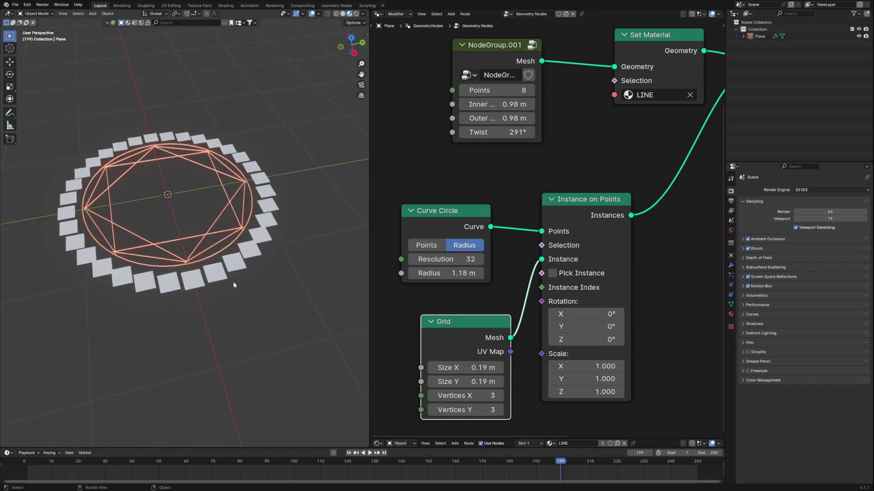
scroll(233, 281, "up", 2)
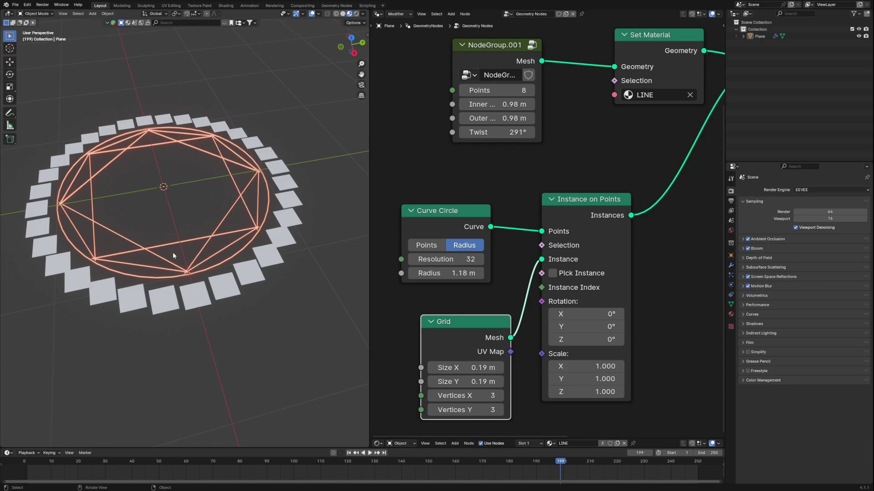
key("ctrl+s")
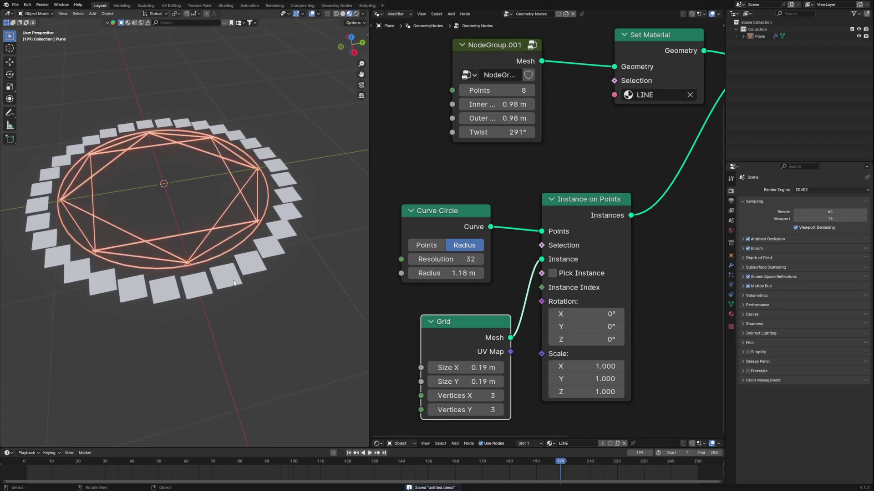
Add a Normal node and connect it to the Rotation input of Instance on Points.
left_click(234, 283)
scroll(233, 283, "up", 1)
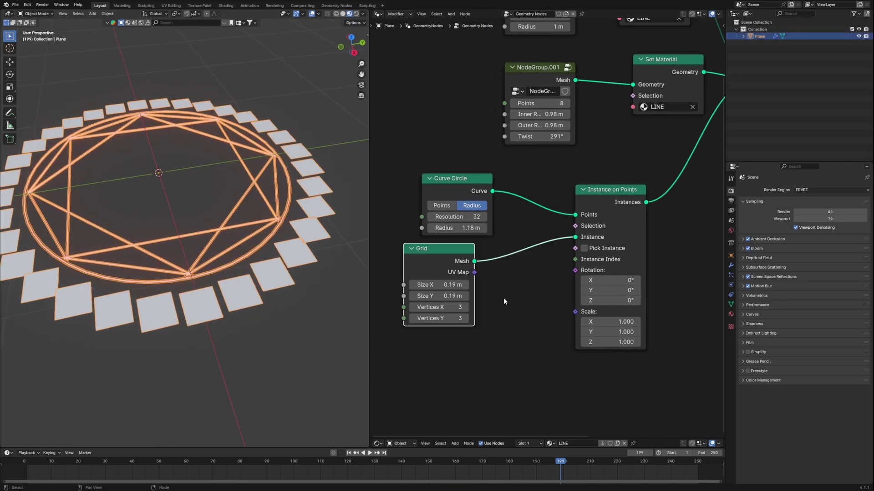
key("shift+a")
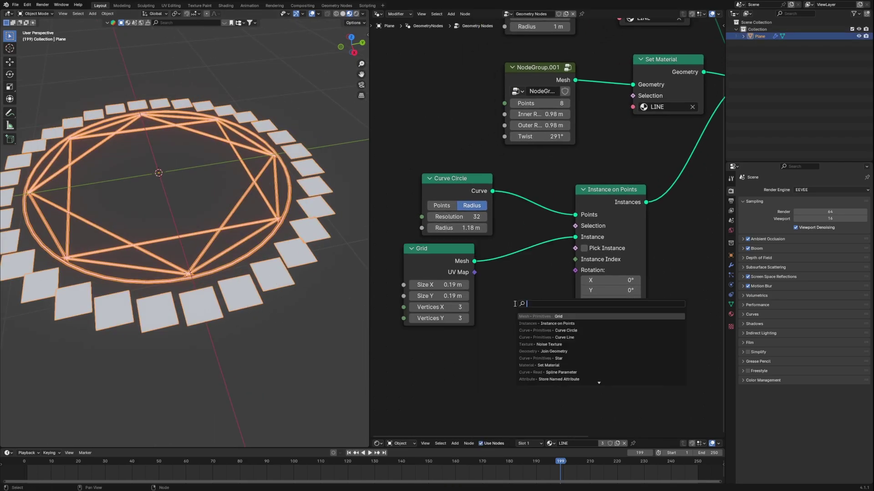
type("norm")
key("Return")
left_click(532, 353)
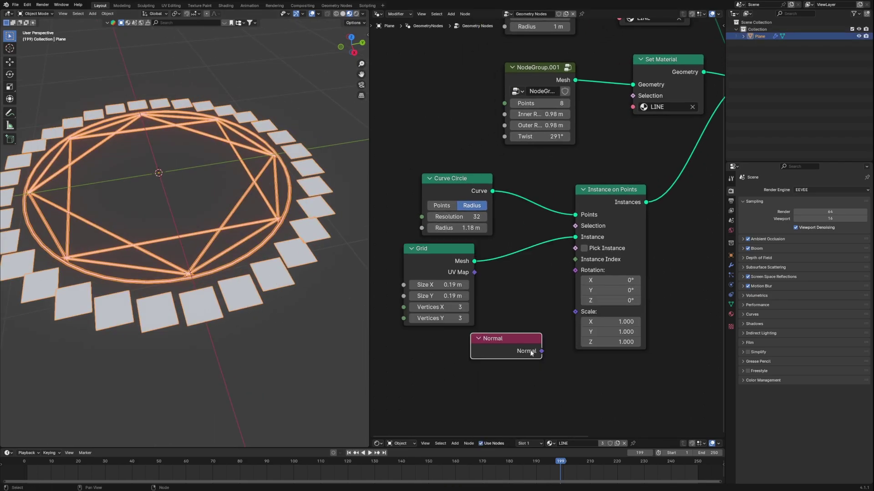
left_click_drag(541, 351, 574, 270)
left_click(247, 293)
scroll(247, 293, "down", 3)
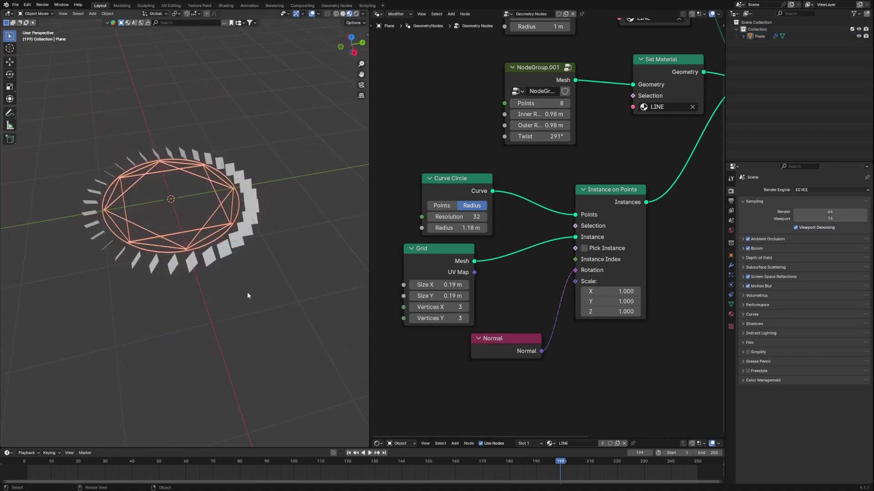
mouse_move(247, 293)
middle_mouse_down()
mouse_move(227, 285)
mouse_move(246, 289)
middle_mouse_up()
scroll(246, 288, "up", 2)
Move the Normal node below the Grid node, leaving room for another node before Instance on Points.
left_click_drag(495, 345, 431, 344)
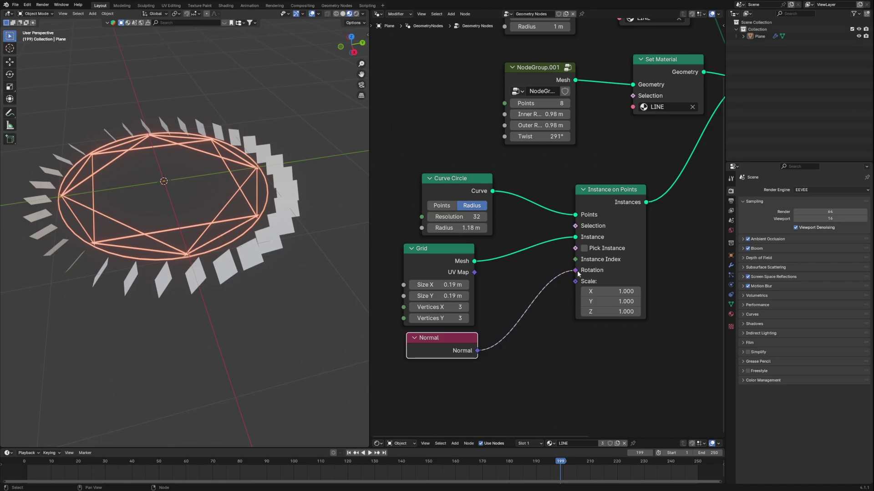
left_click(554, 343)
scroll(556, 345, "up", 3)
middle_click_drag(556, 345, 576, 301)
scroll(575, 301, "down", 2)
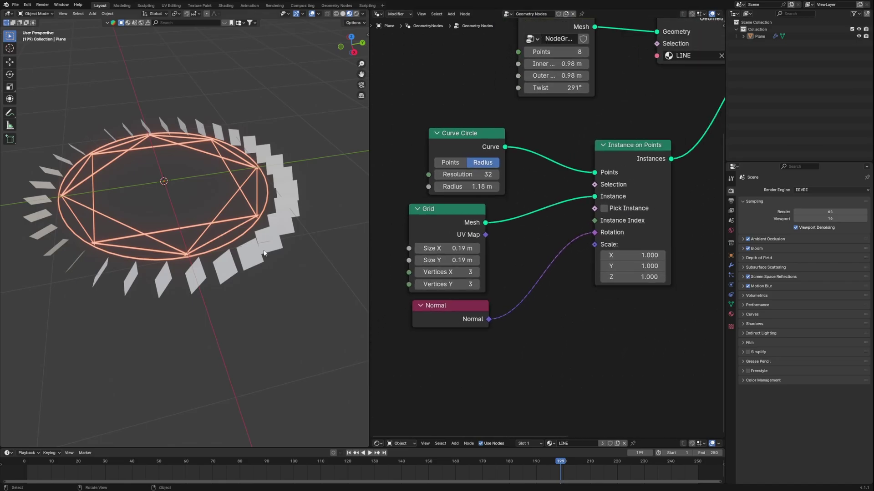
left_click_drag(451, 310, 427, 314)
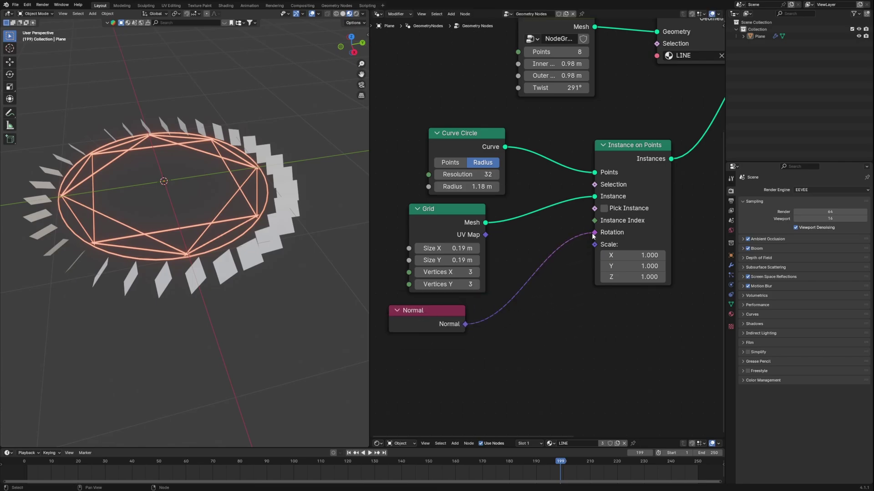
Insert an Align Euler to Vector node between Normal and the Rotation input, feeding Normal into its Vector, and save the file.
key("shift+a")
left_click(519, 289)
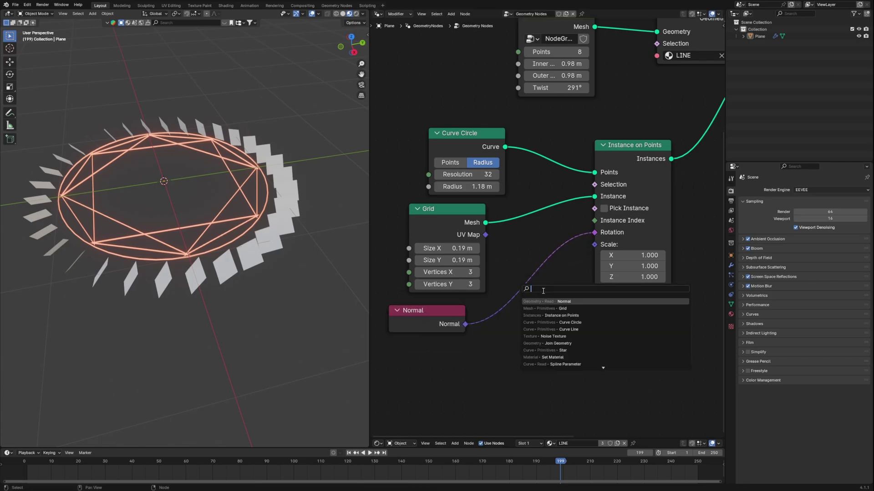
type("eular to")
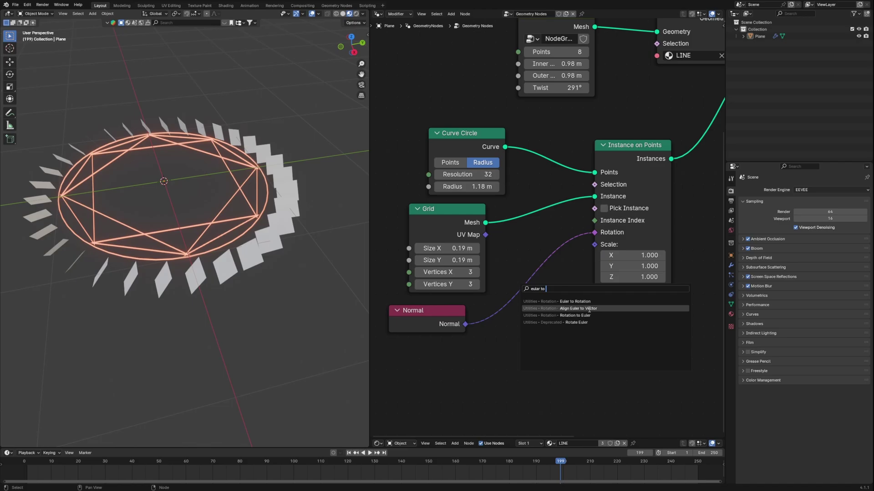
left_click(590, 309)
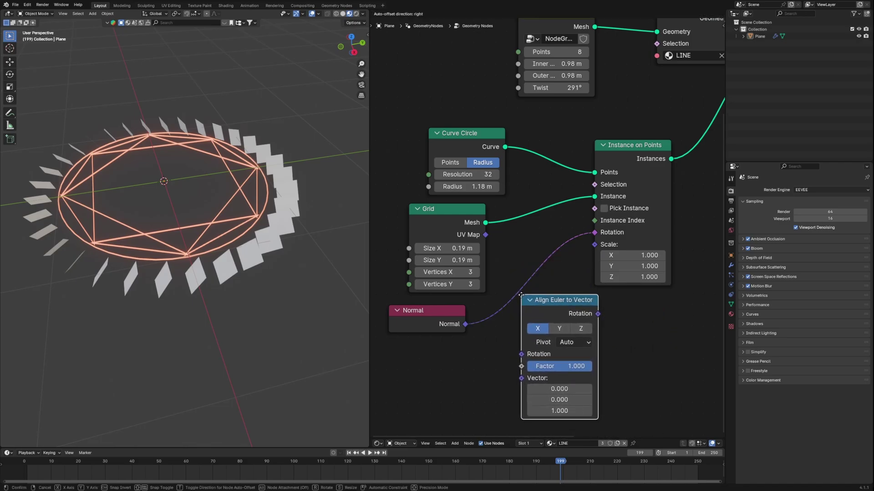
left_click(508, 249)
left_click_drag(509, 309, 509, 333)
left_click_drag(439, 318, 461, 312)
left_click_drag(573, 271, 578, 257)
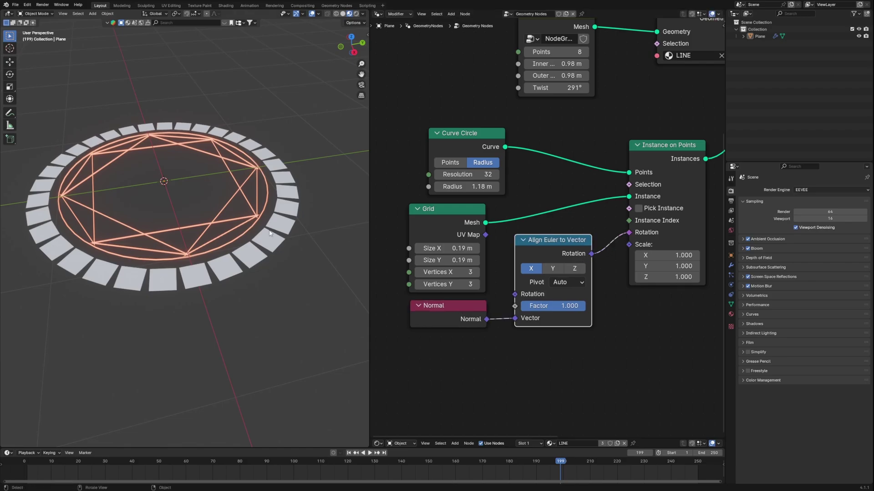
middle_click_drag(270, 233, 281, 213)
key("ctrl+s")
Group the Curve Circle, Grid, Normal, Align Euler to Vector and Instance on Points nodes into one node group.
scroll(550, 251, "down", 3)
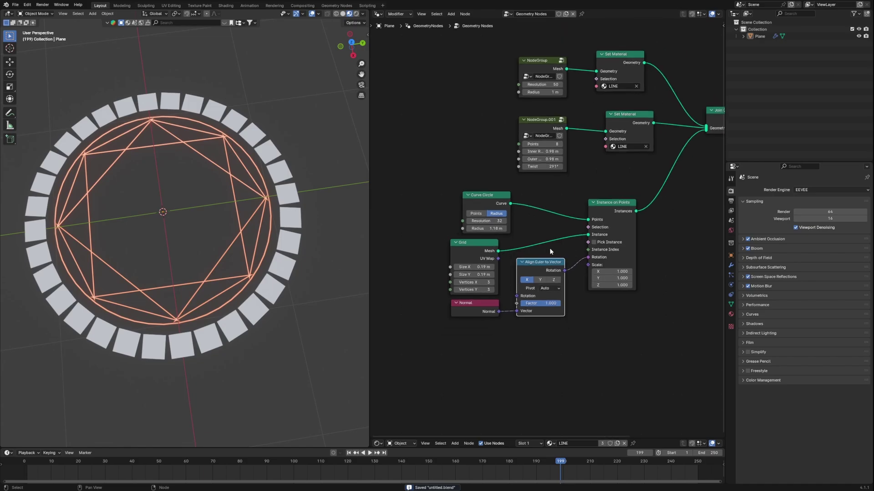
middle_click_drag(679, 224, 639, 227)
middle_click_drag(505, 321, 542, 321)
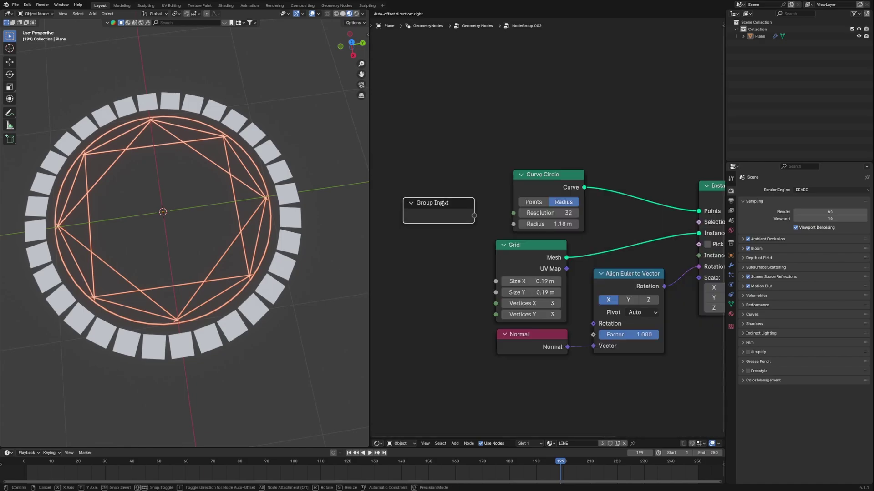
Expose the Curve Circle's Resolution and Radius and the Grid's Size X and Size Y as group inputs, and leave the group.
middle_click_drag(464, 166, 514, 202)
scroll(562, 257, "up", 5)
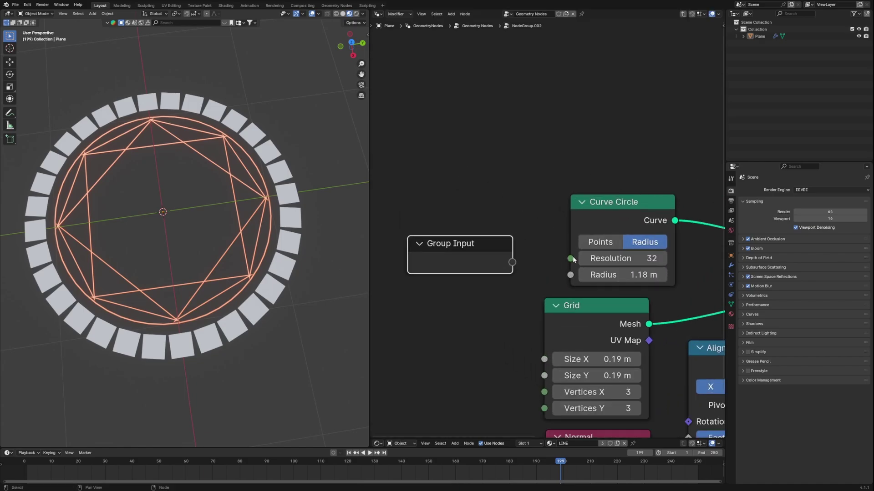
left_click_drag(571, 258, 512, 262)
left_click_drag(571, 274, 512, 278)
left_click_drag(591, 368, 520, 283)
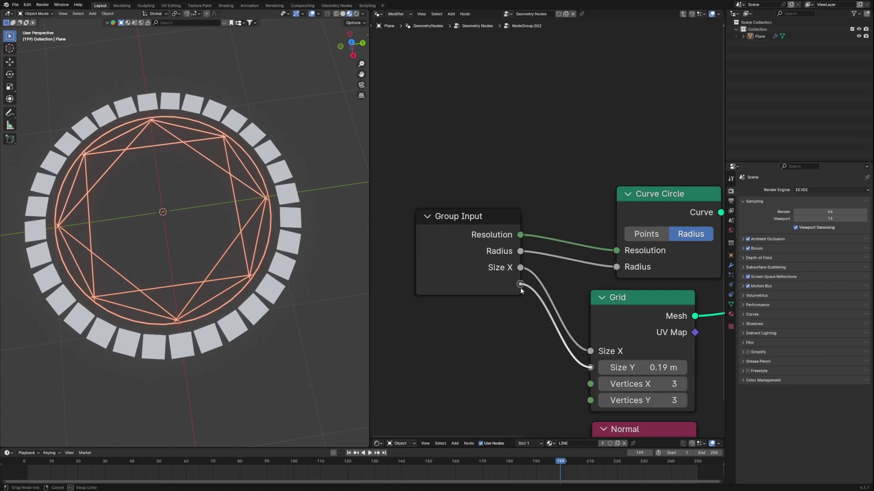
middle_click_drag(545, 360, 441, 292)
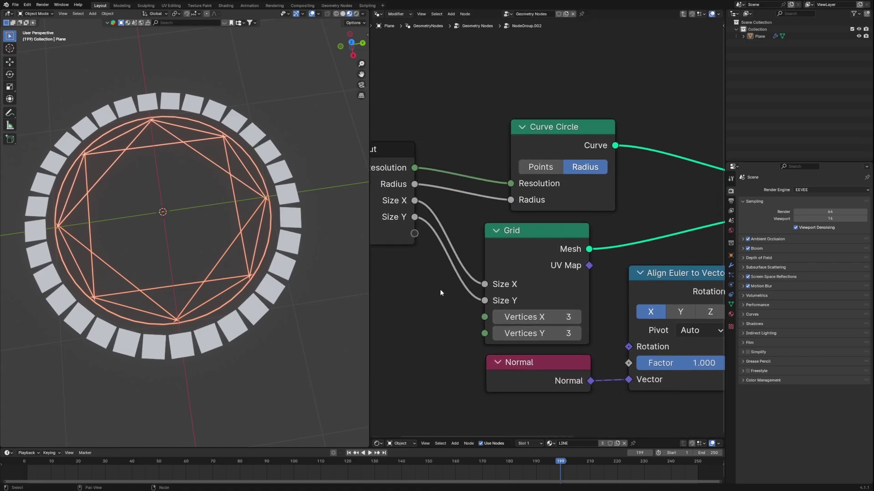
scroll(500, 298, "down", 2)
scroll(515, 302, "down", 3)
key("Tab")
Duplicate the star's LINE Set Material node and insert the copy between the instancing group and Join Geometry.
key("shift+d")
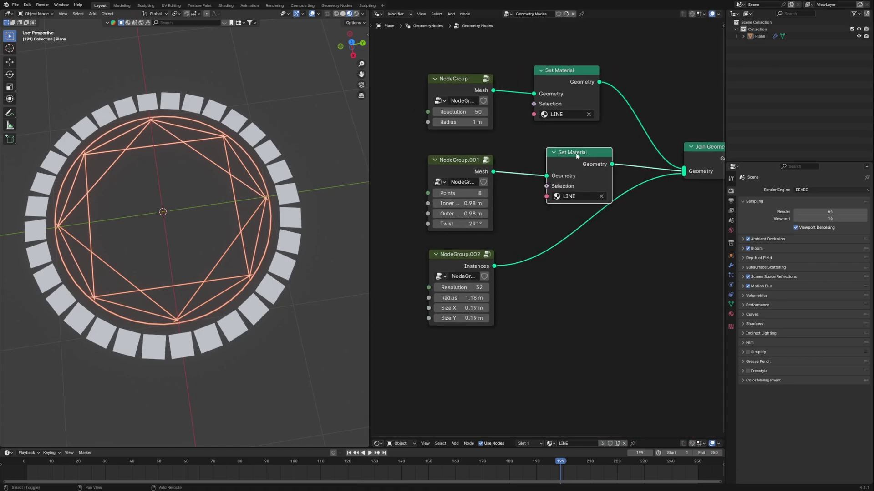
left_click(585, 235)
scroll(573, 287, "up", 2)
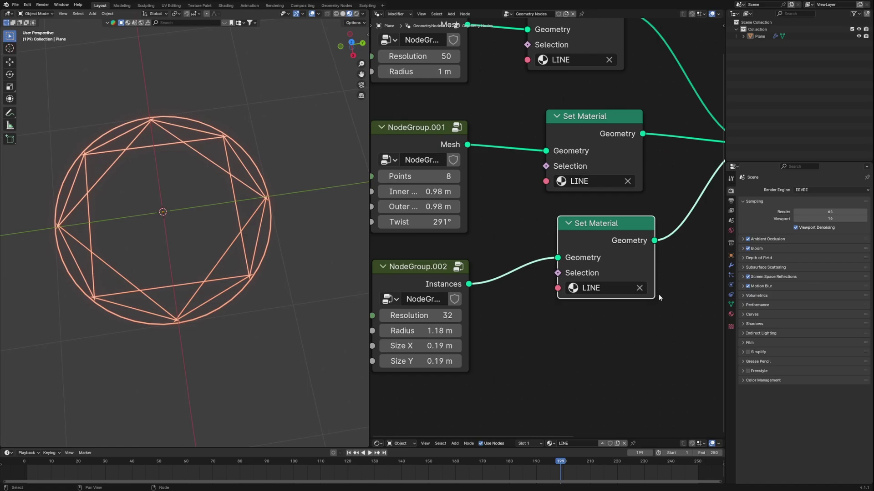
Create a new material named Runes and assign it in place of LINE in the instancing group's Set Material node.
left_click(639, 288)
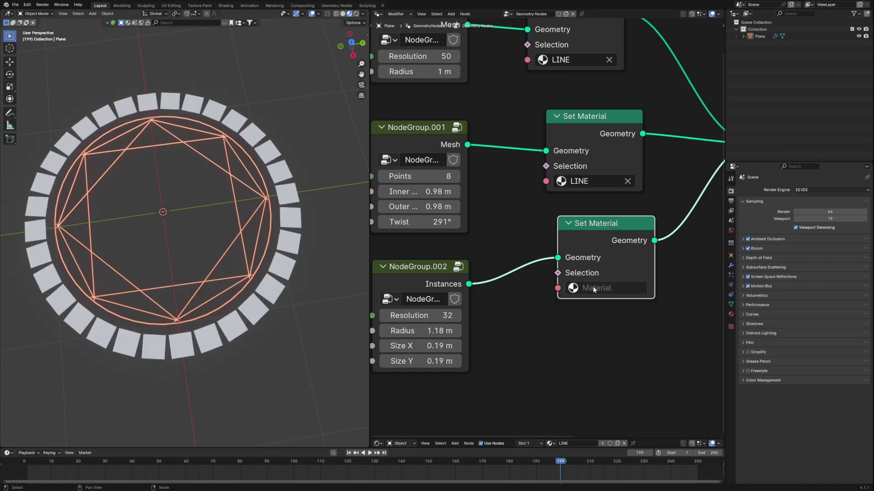
left_click(730, 314)
left_click(865, 190)
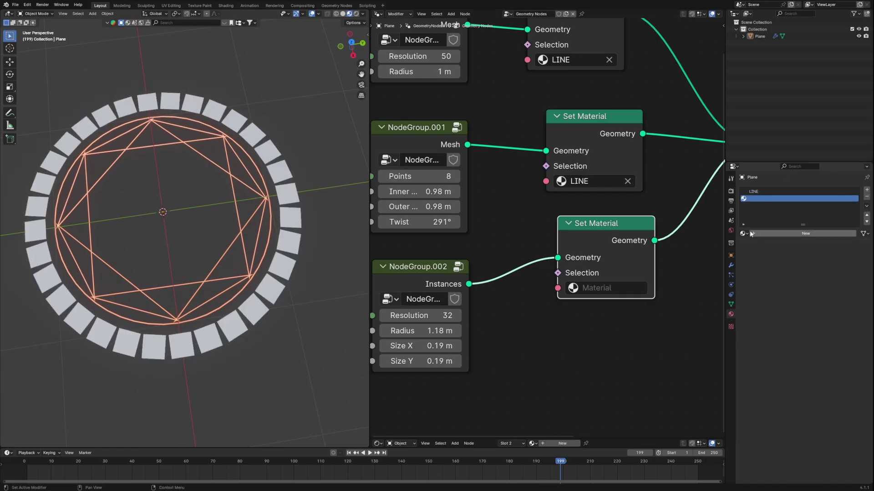
left_click(779, 233)
double_click(760, 199)
type("Runes")
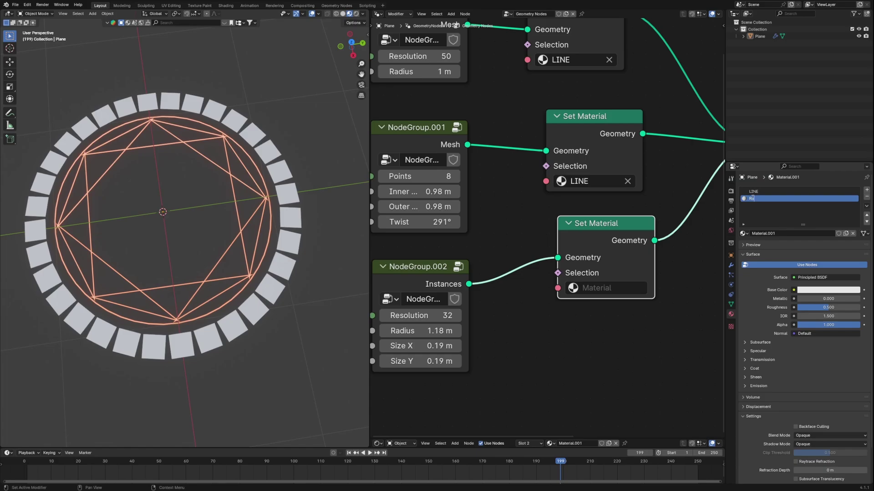
key("Return")
left_click(609, 287)
left_click(597, 334)
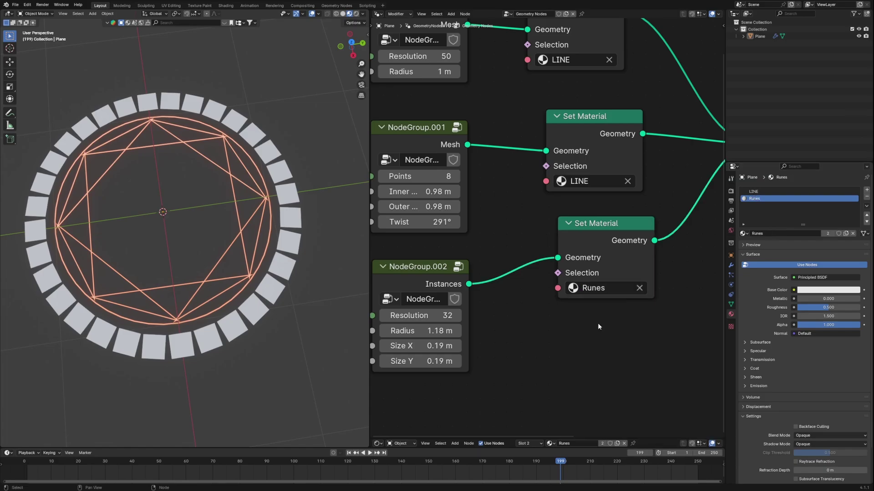
Delete the Runes material's Principled BSDF and add an Image Texture node loaded with the rune sheet image.
left_click_drag(664, 439, 663, 178)
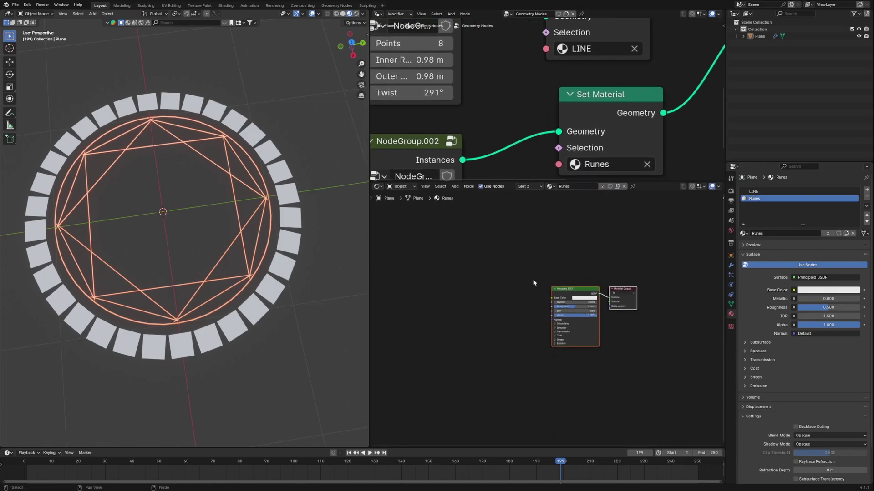
key("x")
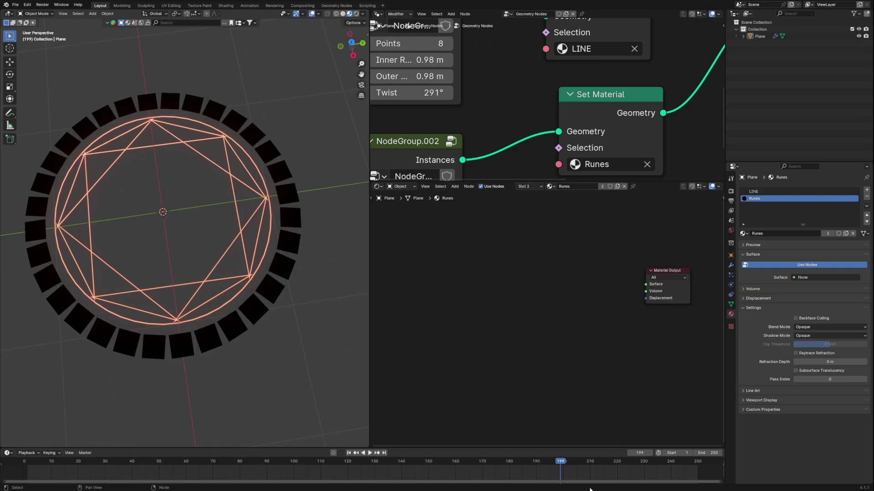
scroll(561, 310, "up", 5)
scroll(561, 310, "down", 5)
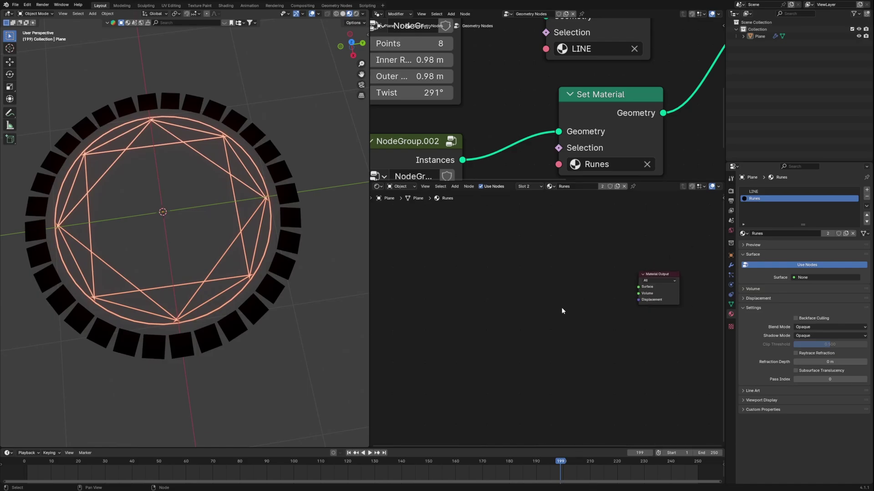
middle_click_drag(561, 310, 545, 322)
scroll(560, 311, "up", 4)
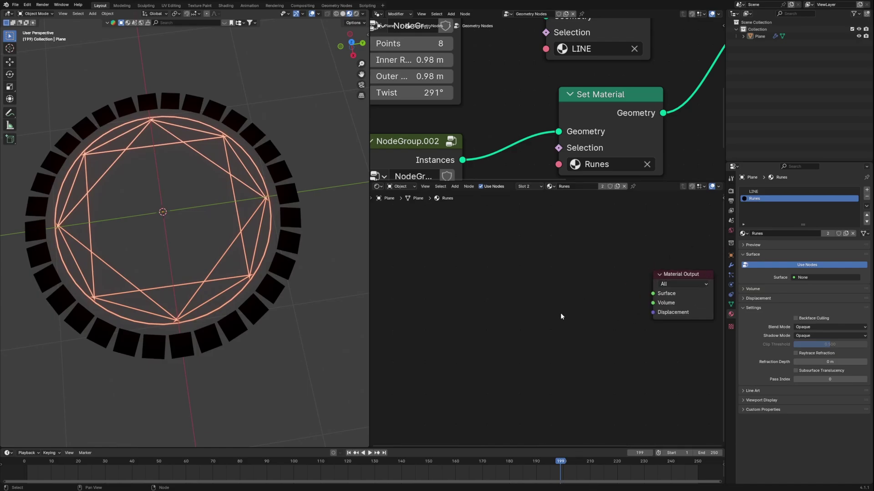
key("shift+a")
left_click(510, 279)
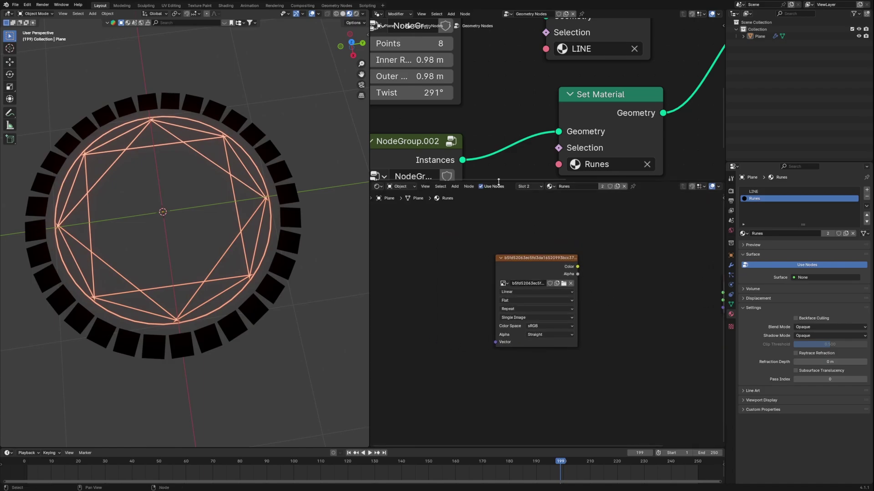
Open NodeGroup.002 and insert a Store Named Attribute node between the Grid's Mesh output and Instance on Points.
left_click_drag(498, 182, 502, 392)
middle_click_drag(500, 326, 571, 277)
scroll(560, 282, "down", 3)
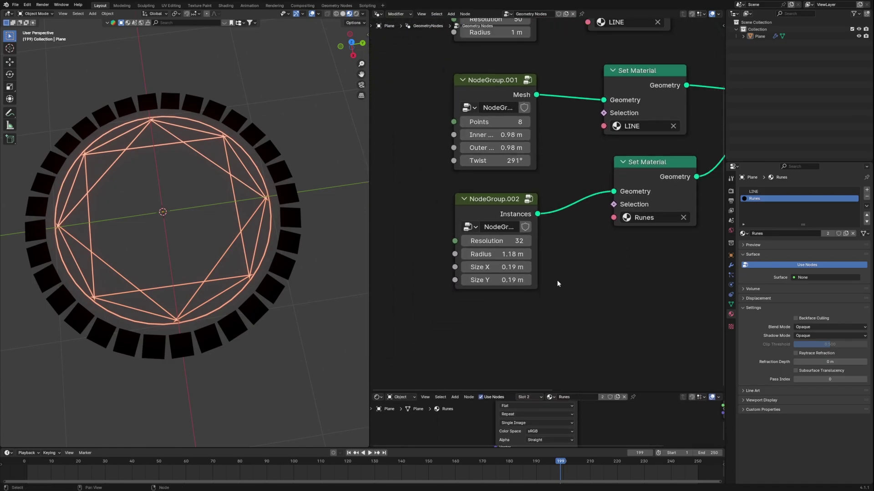
left_click(528, 198)
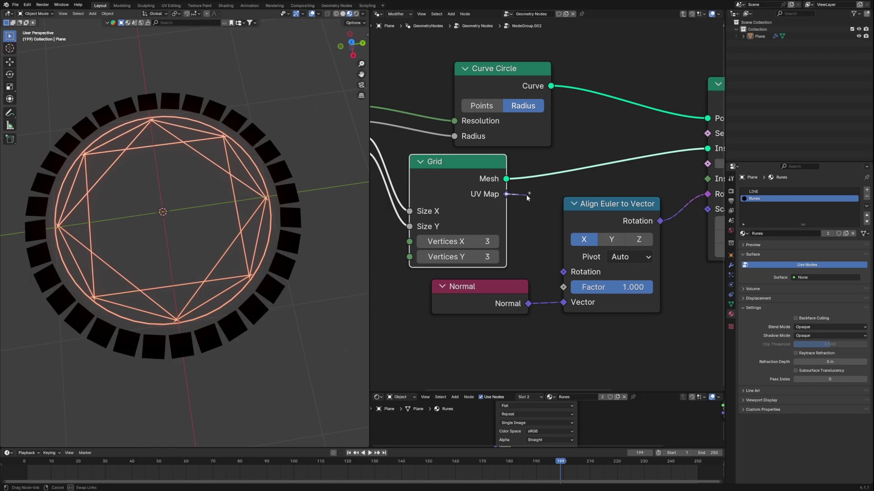
key("shift+a")
type("store")
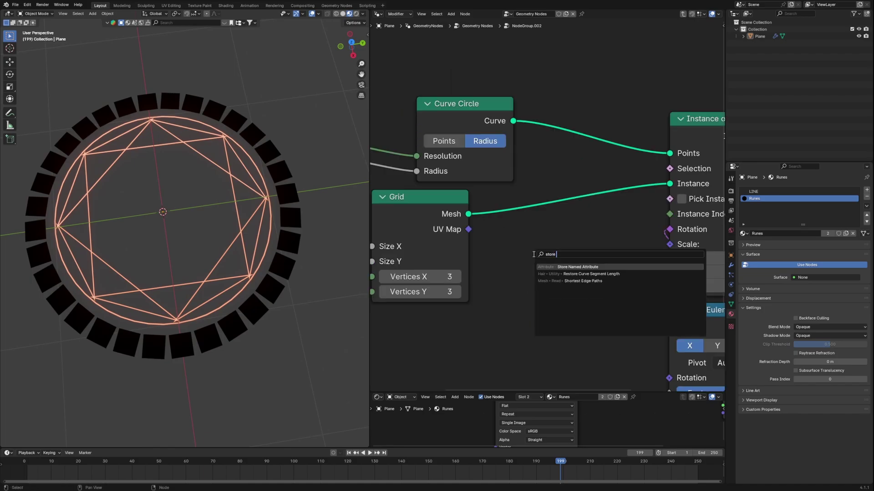
left_click(573, 267)
Feed the Grid's UV Map into the Store Named Attribute's Value, name the attribute UV and set its data type to Vector.
left_click_drag(468, 230, 524, 310)
left_click(585, 294)
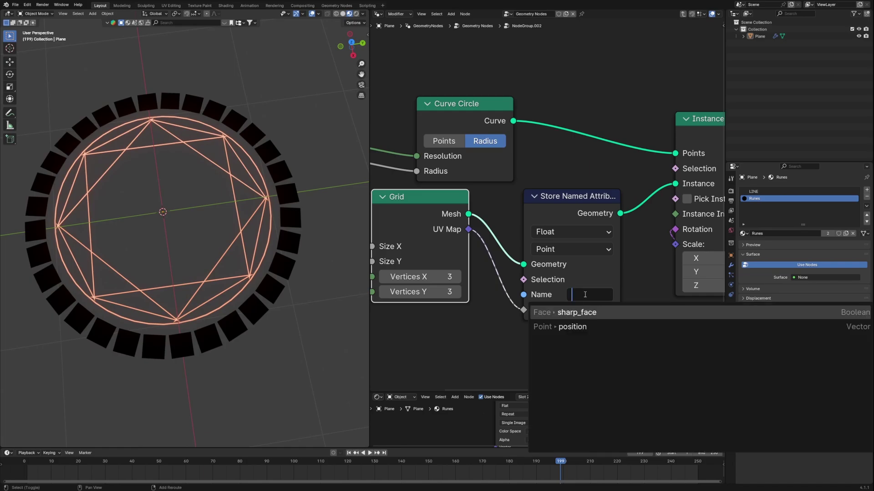
type("UV")
key("Return")
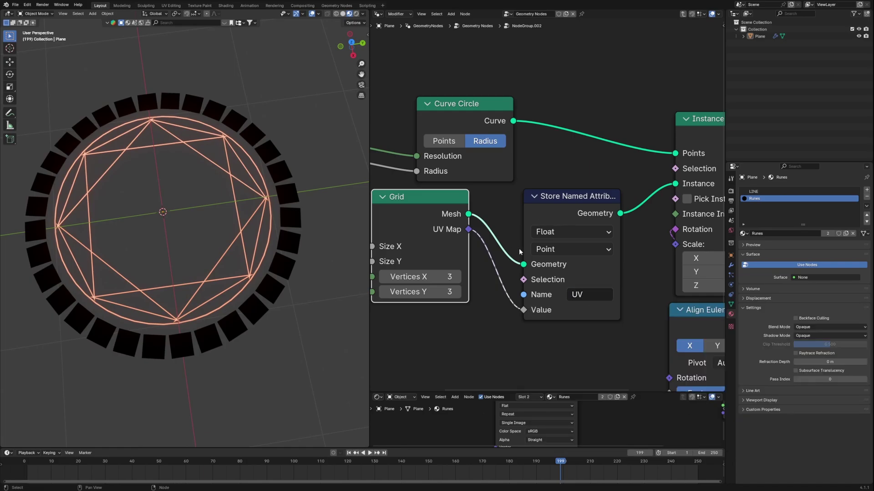
left_click(551, 250)
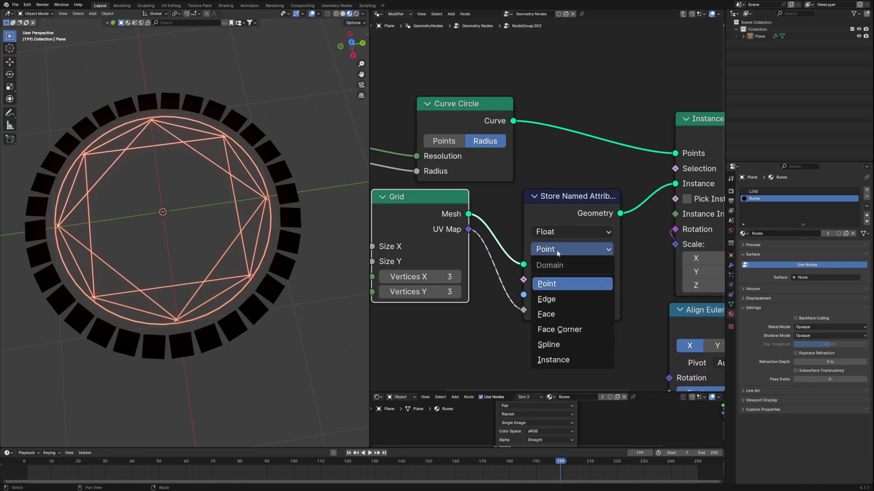
left_click(565, 232)
left_click(559, 300)
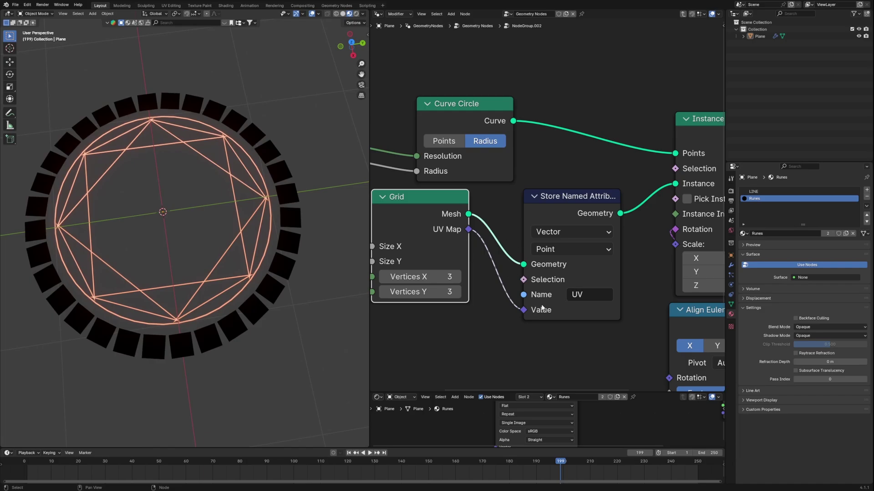
Add an Attribute node before the Image Texture in the Runes material.
scroll(561, 319, "down", 1)
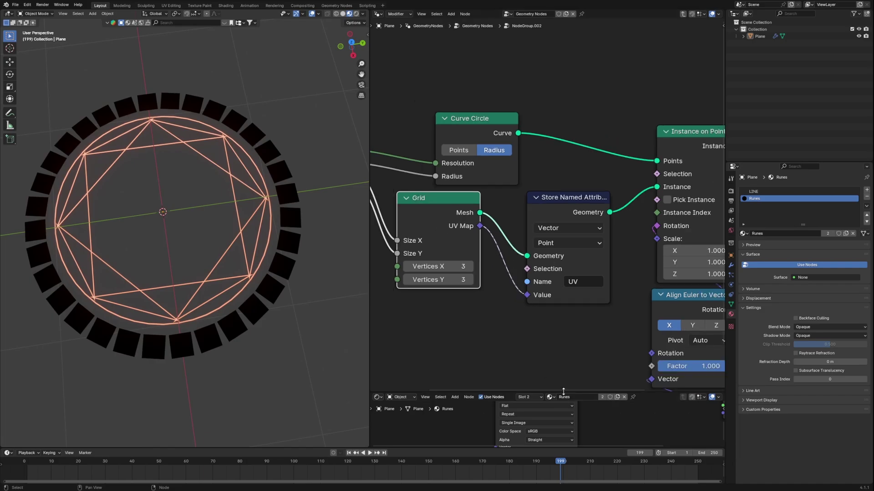
left_click_drag(563, 391, 563, 124)
middle_click_drag(456, 271, 545, 280)
key("shift+a")
left_click(487, 269)
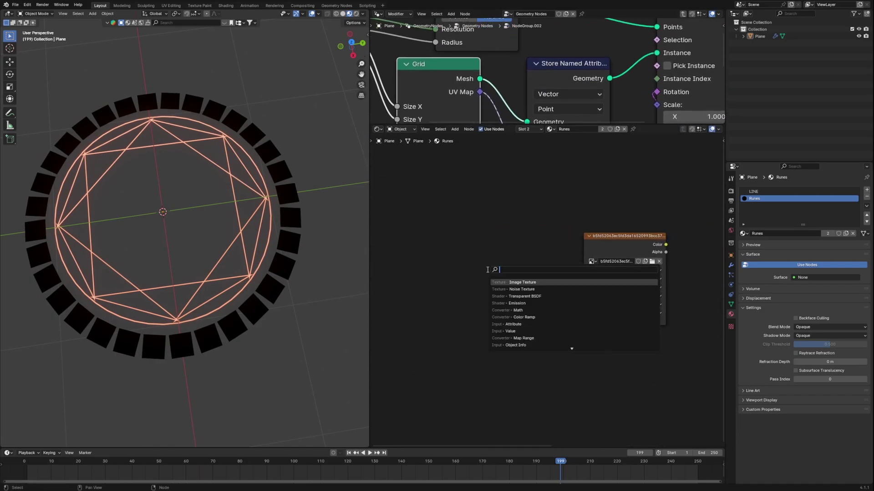
type("attr")
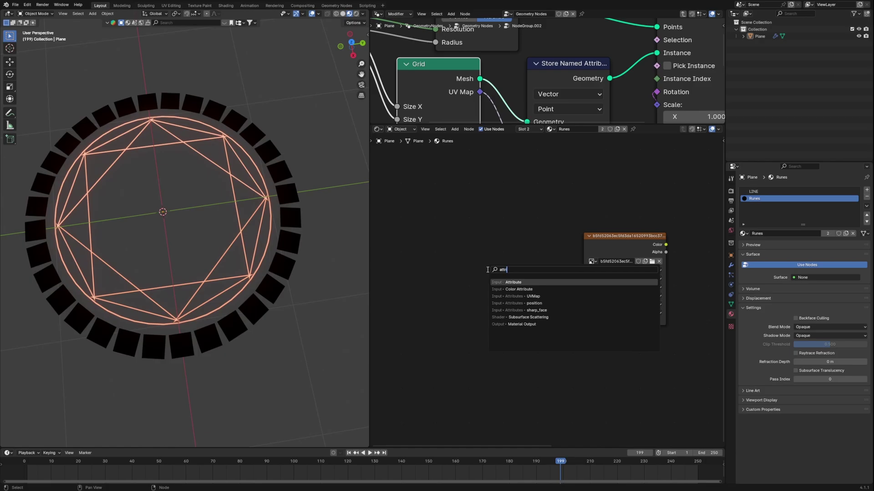
key("Return")
left_click(462, 257)
Name the Attribute node's attribute UV, link its Vector to the Image Texture's Vector, and feed the texture's Color into the Material Output's Surface.
scroll(463, 257, "up", 4)
scroll(567, 82, "down", 3)
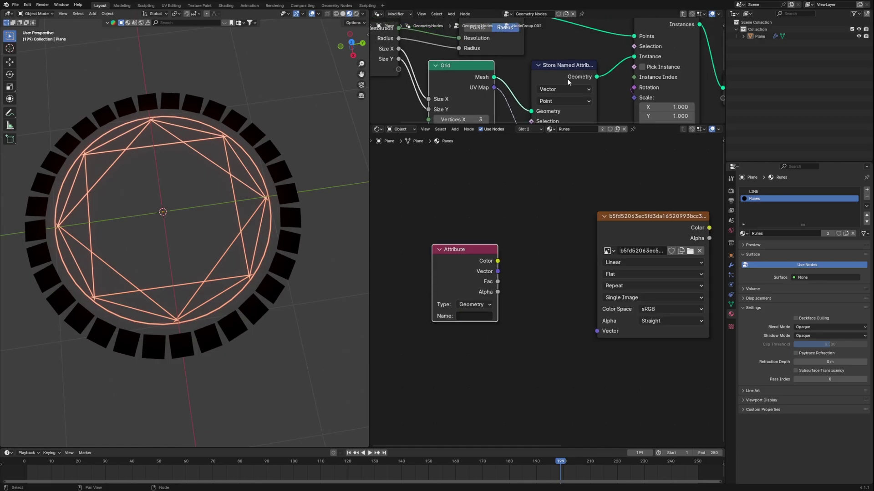
scroll(568, 82, "down", 1)
middle_click_drag(595, 63, 589, 10)
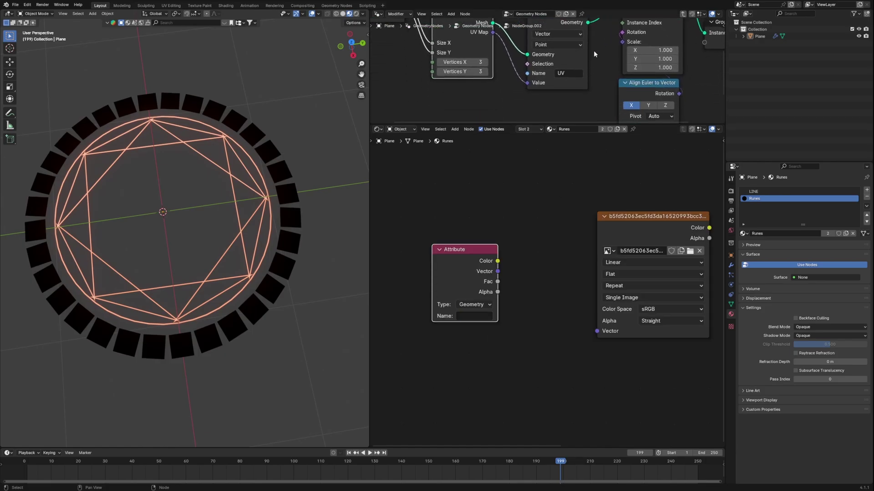
key("ctrl+c")
key("ctrl+v")
scroll(486, 315, "up", 2)
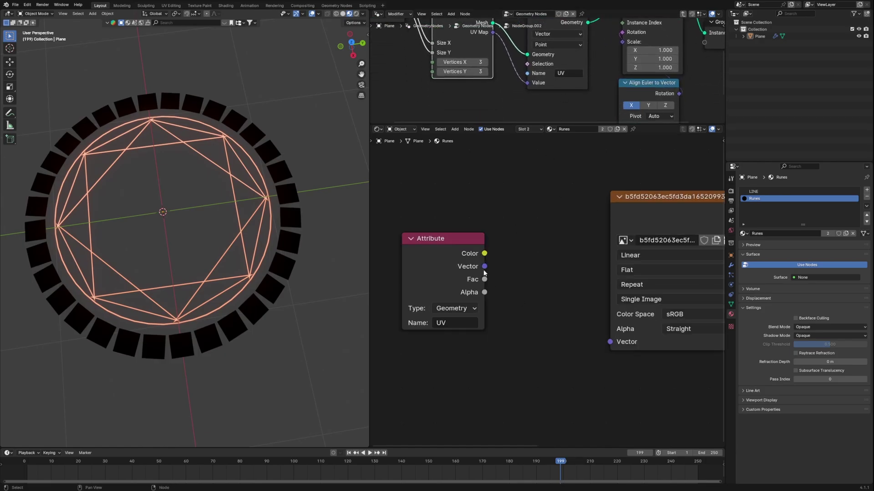
left_click_drag(485, 272, 596, 342)
scroll(664, 358, "down", 2)
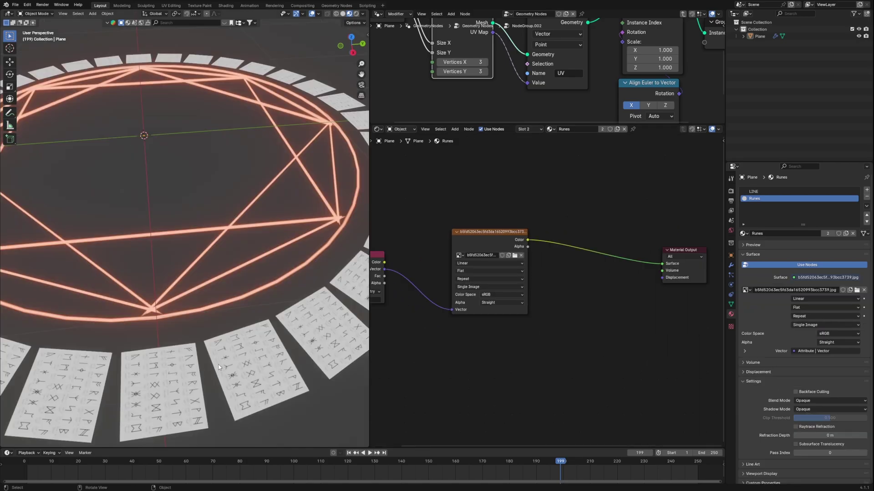
Add an Object Info node and place it beneath the Attribute node in the Runes material.
scroll(209, 327, "down", 2)
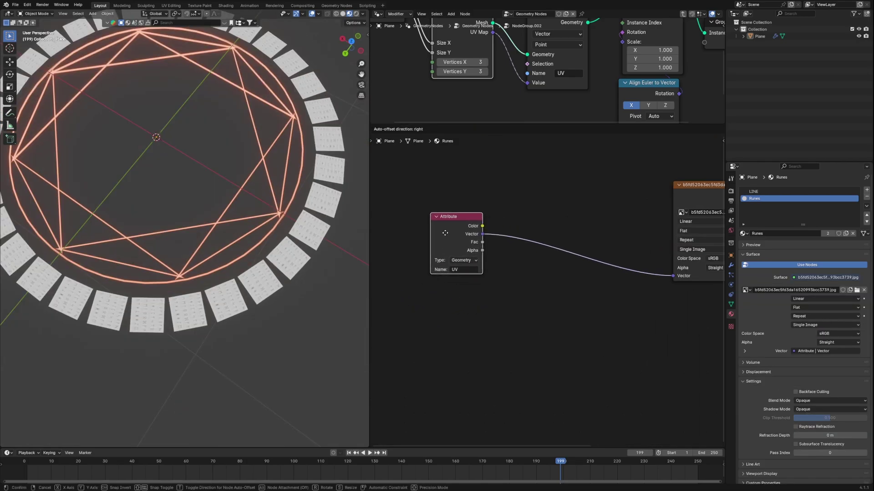
scroll(553, 306, "up", 1)
scroll(605, 314, "down", 3)
middle_click_drag(604, 315, 574, 338)
key("shift+a")
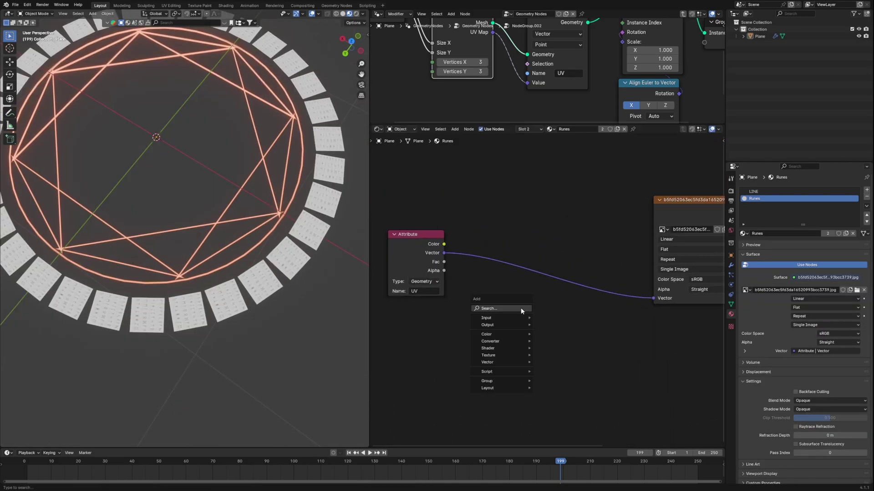
left_click(520, 308)
type("obje")
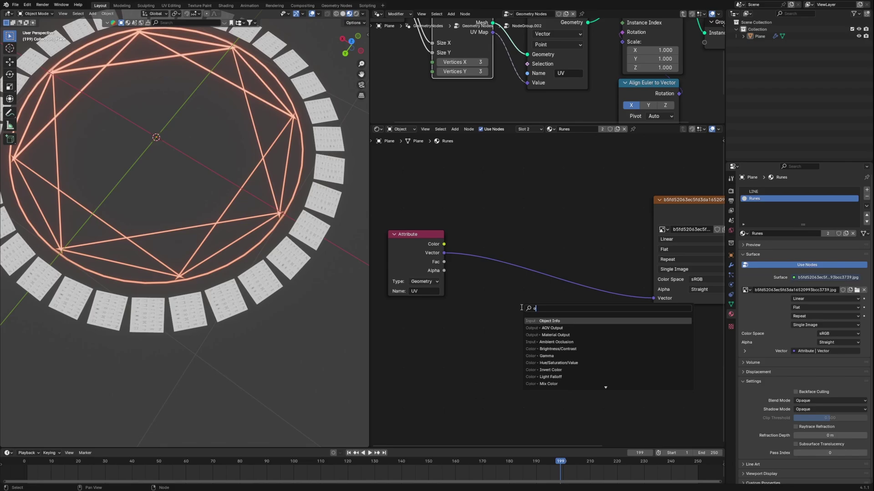
left_click(571, 323)
left_click(417, 319)
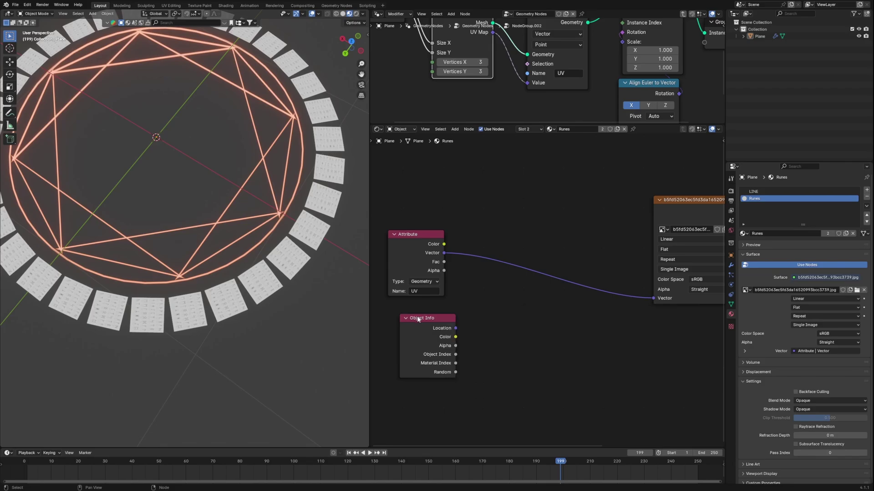
left_click(418, 320)
key("h")
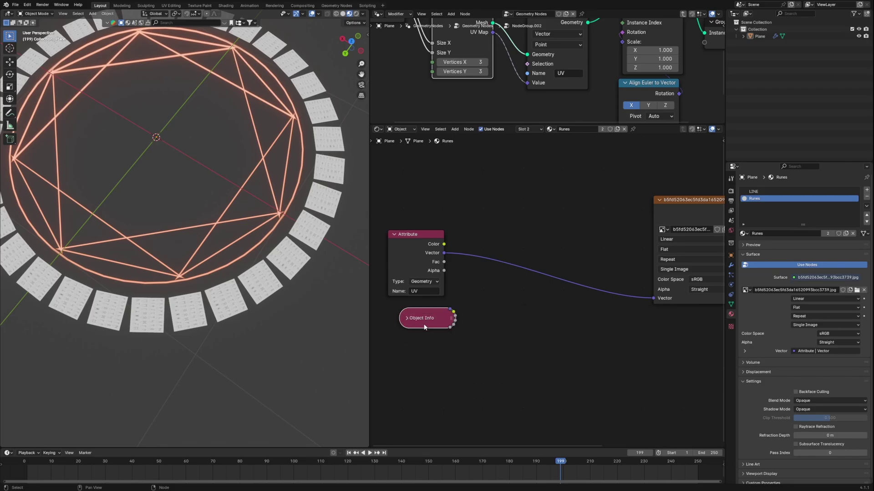
key("h")
left_click_drag(427, 321, 412, 312)
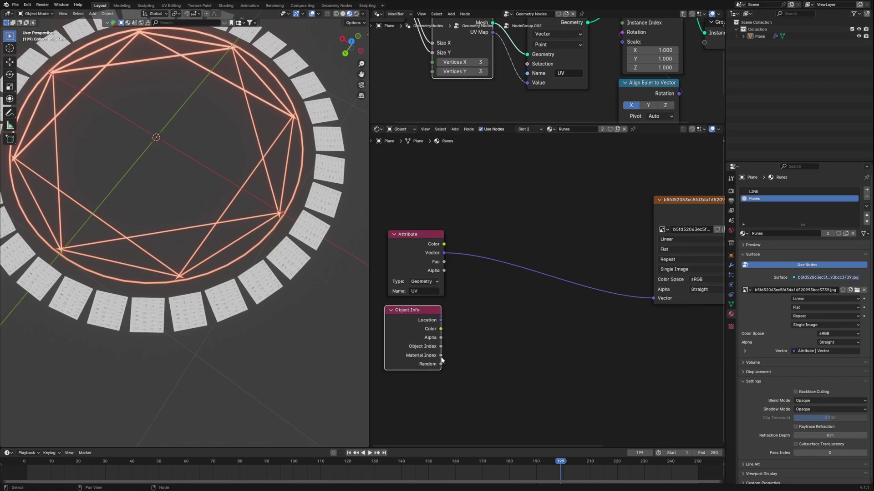
Insert a Vector Math Add node between Attribute and Image Texture, feed Object Info's Random into its second vector, and inspect the rune tiles.
key("shift+a")
type("vector")
left_click(557, 303)
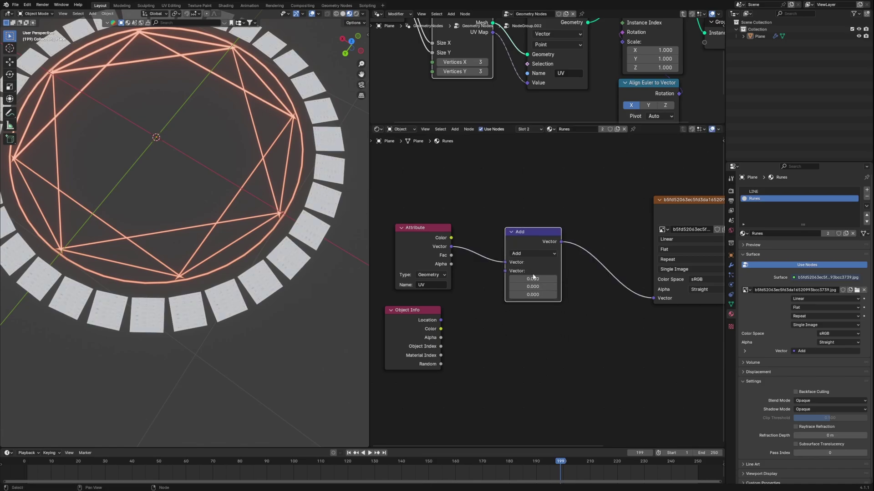
left_click(543, 296)
left_click_drag(441, 371, 496, 265)
scroll(280, 312, "up", 4)
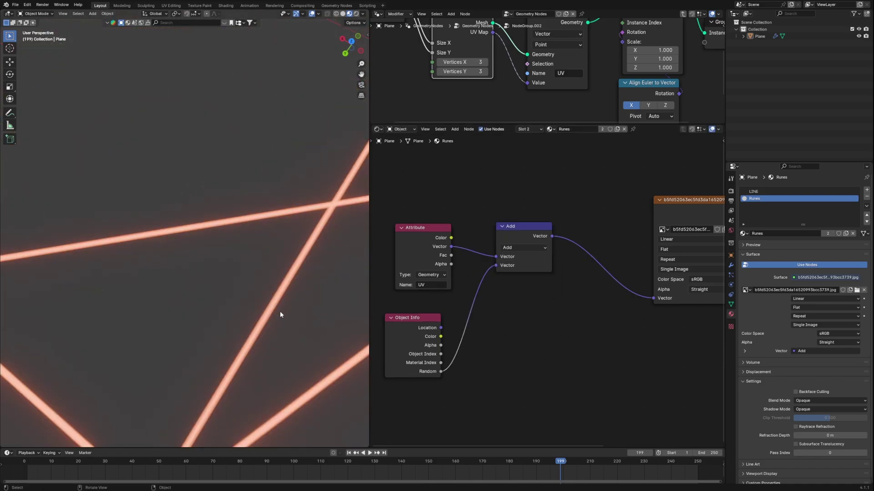
middle_click_drag(279, 312, 279, 296)
scroll(276, 284, "up", 1)
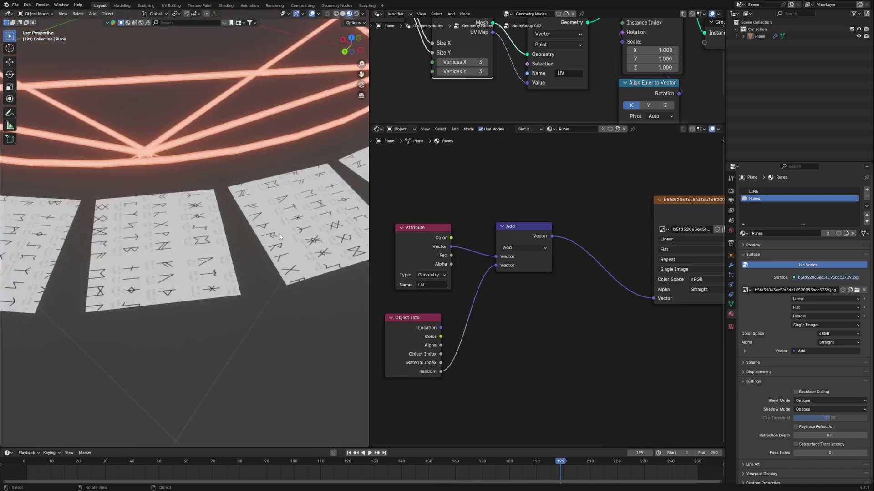
Duplicate the Add node into the link from Object Info's Random and switch the copy's operation to Scale.
scroll(426, 314, "down", 1)
middle_click_drag(425, 313, 462, 306)
mouse_move(453, 310)
left_mouse_down()
mouse_move(475, 297)
mouse_move(461, 298)
left_mouse_up()
left_click(542, 226)
key("shift+d")
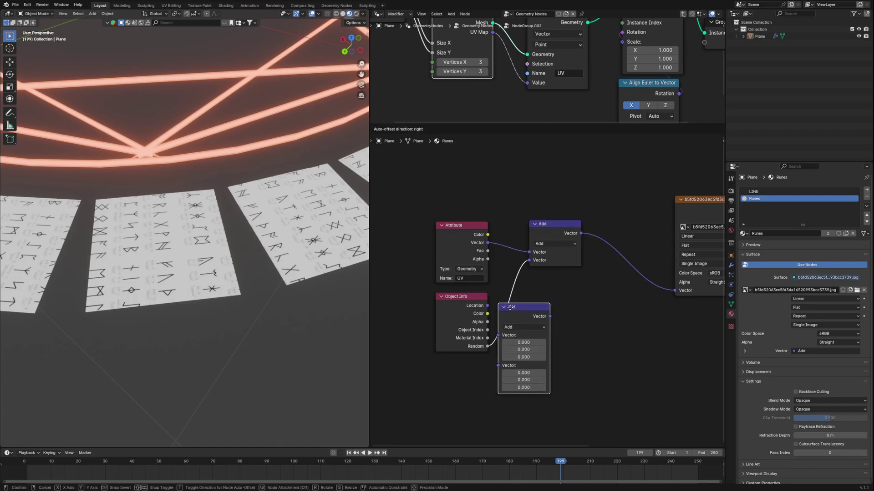
left_click(510, 307)
scroll(549, 295, "up", 2)
left_click(543, 317)
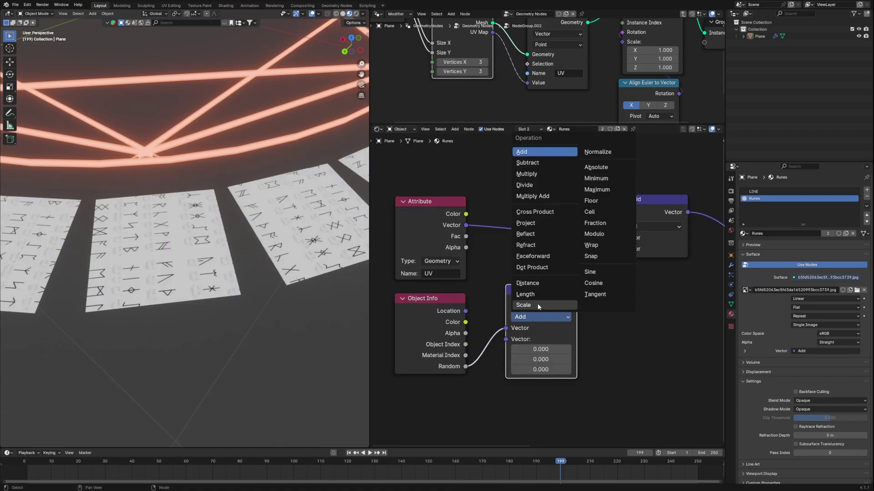
left_click(537, 304)
left_click_drag(545, 302, 531, 315)
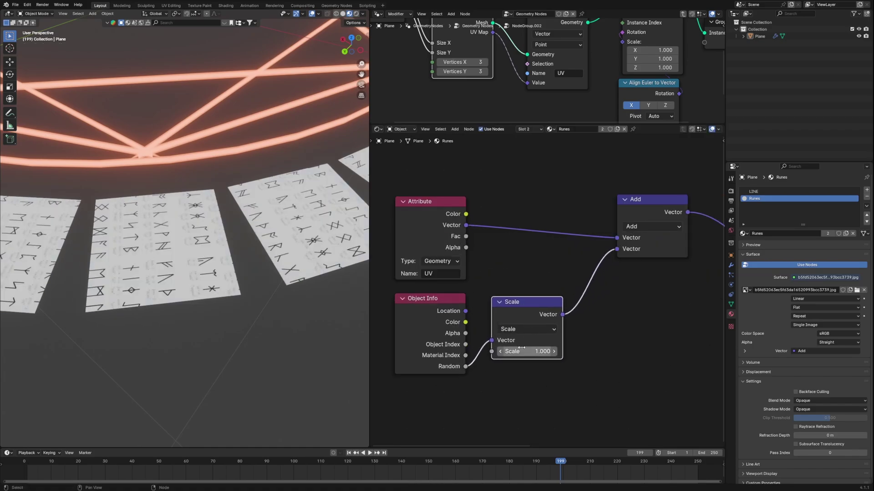
Set the Scale node's factor to 29.6 and move the Add node closer to the Attribute node in the Runes material.
left_click_drag(521, 348, 591, 348)
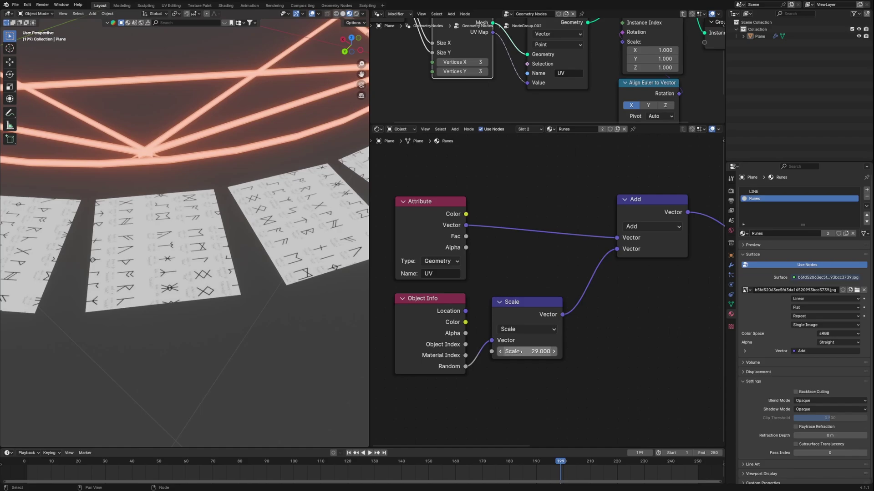
left_click_drag(516, 352, 515, 352)
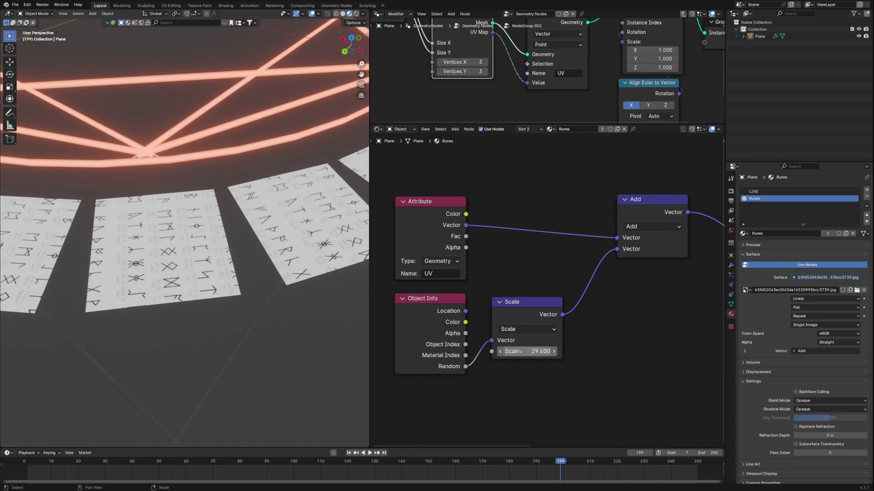
scroll(410, 315, "down", 4)
left_click_drag(579, 236, 495, 238)
scroll(254, 268, "down", 2)
middle_click_drag(246, 271, 257, 272)
scroll(208, 220, "up", 2)
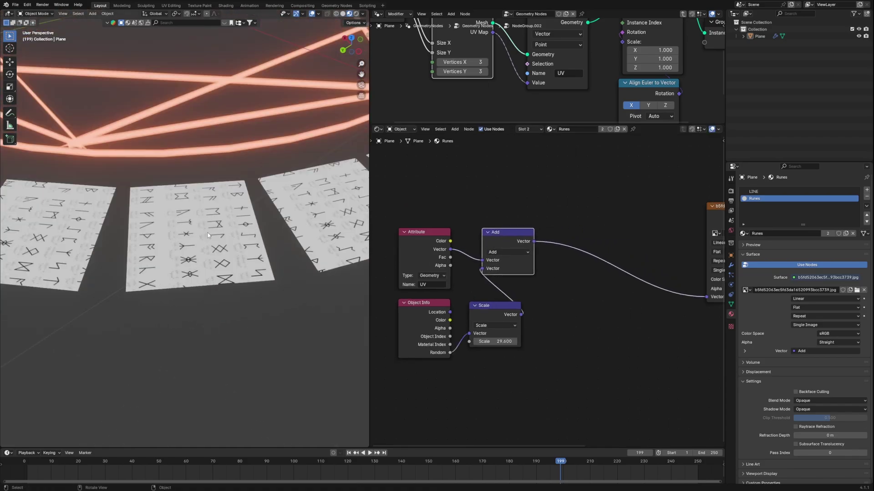
left_click(592, 292)
key("shift+a")
left_click(600, 286)
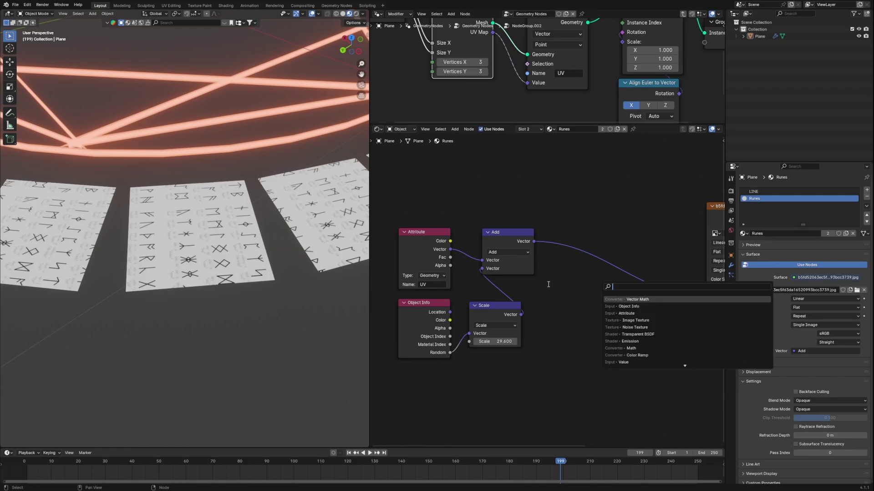
Duplicate the Add node into its link to the Image Texture and switch the copy's operation to Divide.
left_click(496, 234)
key("shift+d")
left_click(585, 226)
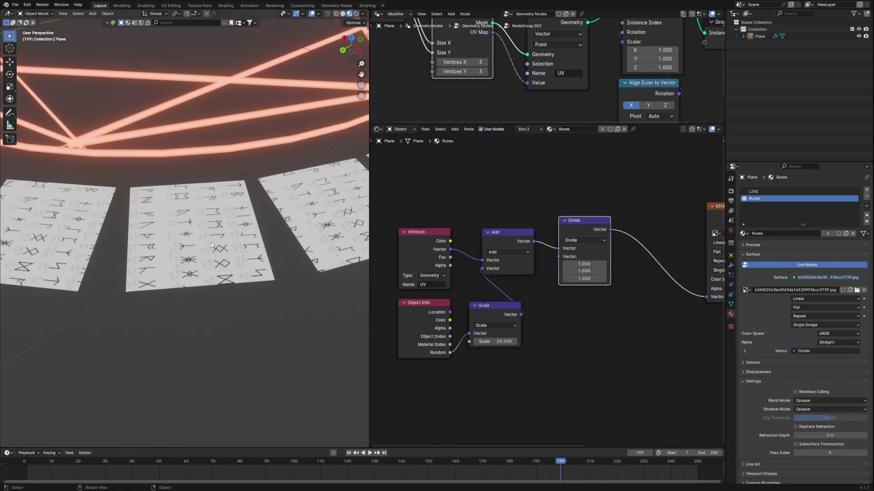
Set the Divide node's divisor to 7 in X and 6.26 in Y, and the Scale node's factor to 4.48.
scroll(548, 288, "up", 4)
left_click_drag(598, 254, 653, 254, "shift")
left_click_drag(600, 257, 600, 265)
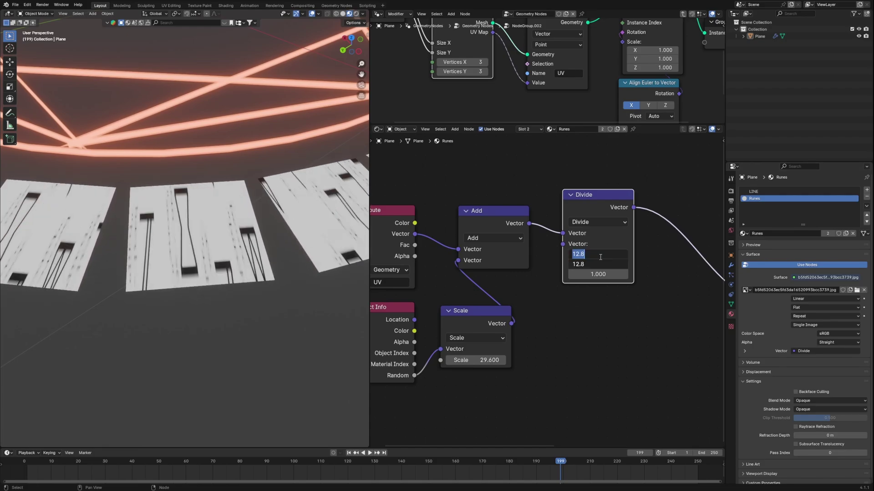
type("7")
key("Return")
scroll(246, 264, "down", 5)
middle_click_drag(220, 250, 220, 267)
scroll(220, 268, "up", 6)
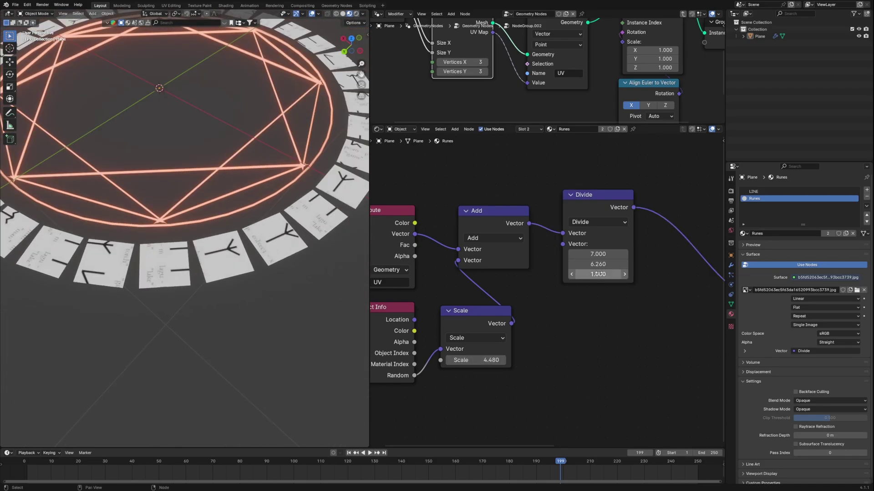
Reposition the Scale and Divide nodes, examine the runes around the circle, and set the Scale node's factor to 19.48.
left_click_drag(473, 310, 477, 315)
left_click_drag(596, 194, 610, 199)
scroll(220, 164, "down", 2)
middle_click_drag(220, 164, 229, 207)
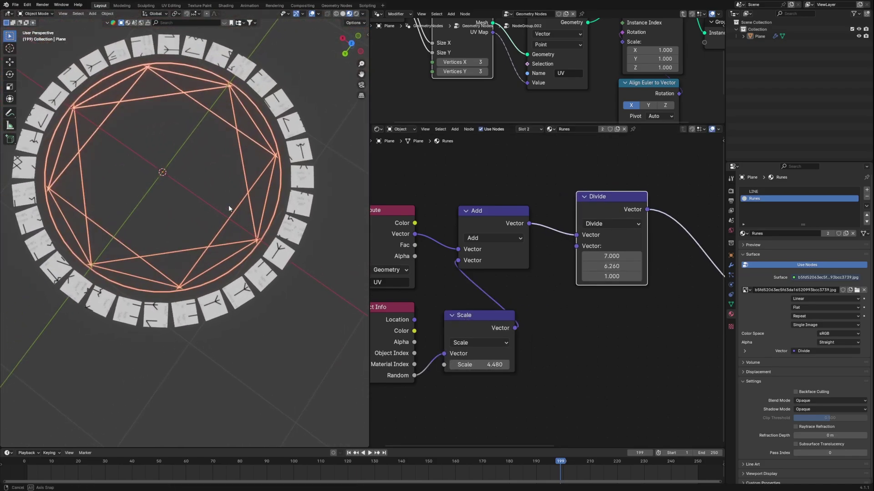
middle_click_drag(202, 233, 197, 206)
scroll(196, 206, "up", 3)
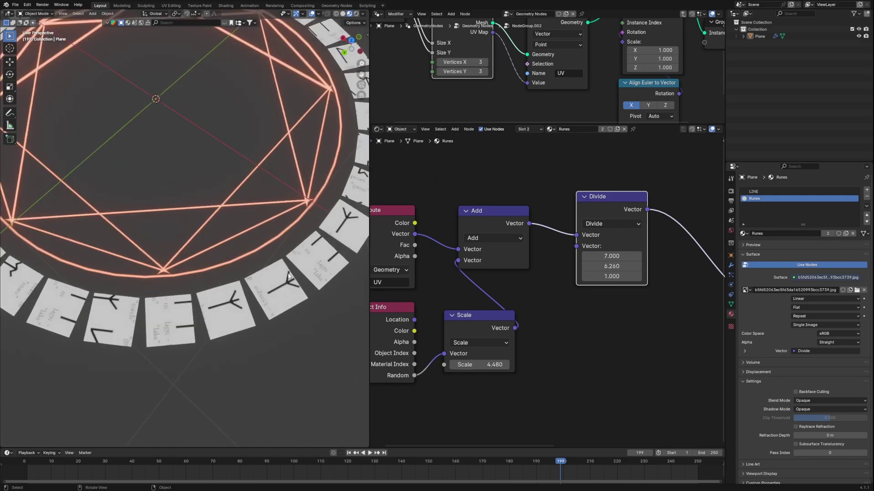
scroll(196, 206, "down", 2)
left_click_drag(491, 364, 491, 364)
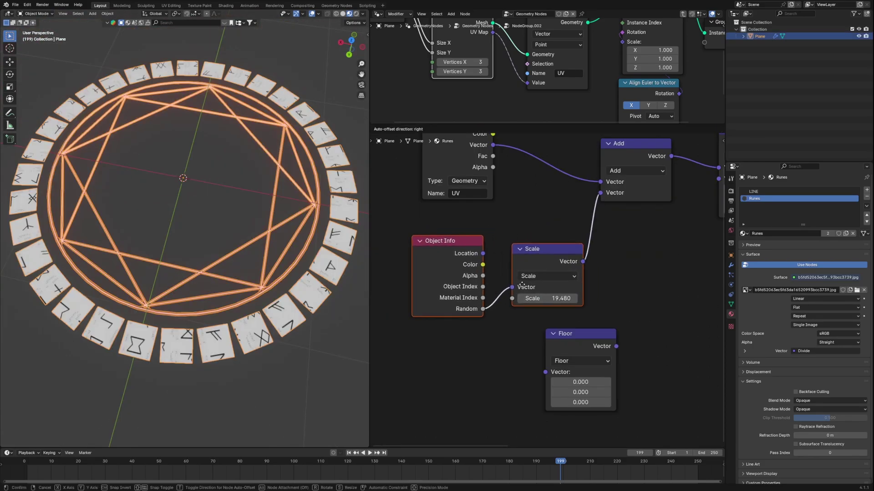
Move the Object Info and Scale nodes farther from the Add node and duplicate the Scale node below Add.
left_click_drag(590, 286, 531, 286)
left_click_drag(505, 329, 400, 277)
left_click_drag(495, 251, 475, 247)
left_click(622, 257)
key("shift+d")
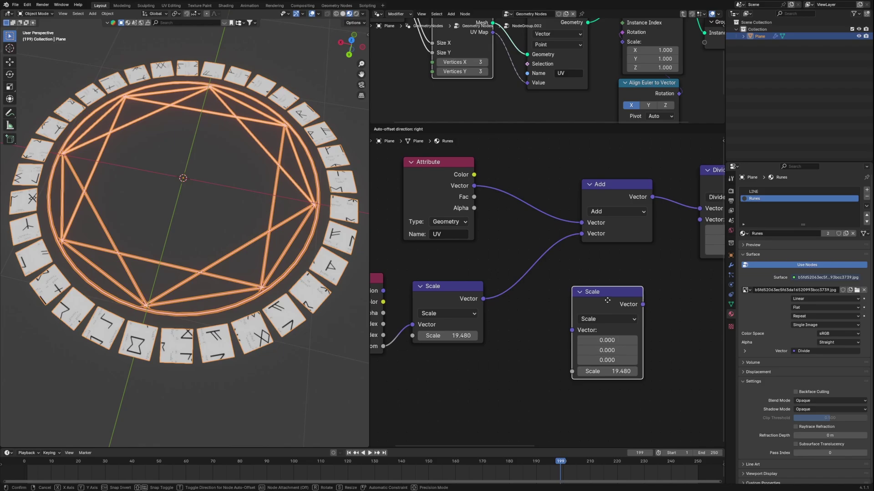
Insert the duplicated Scale node between the existing Scale and Add nodes, change its operation to Floor, and reposition it.
left_click(539, 266)
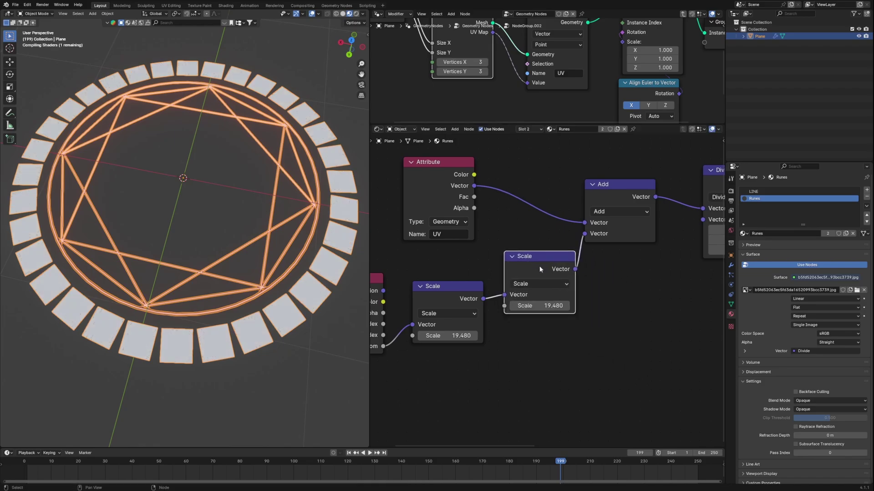
left_click(565, 283)
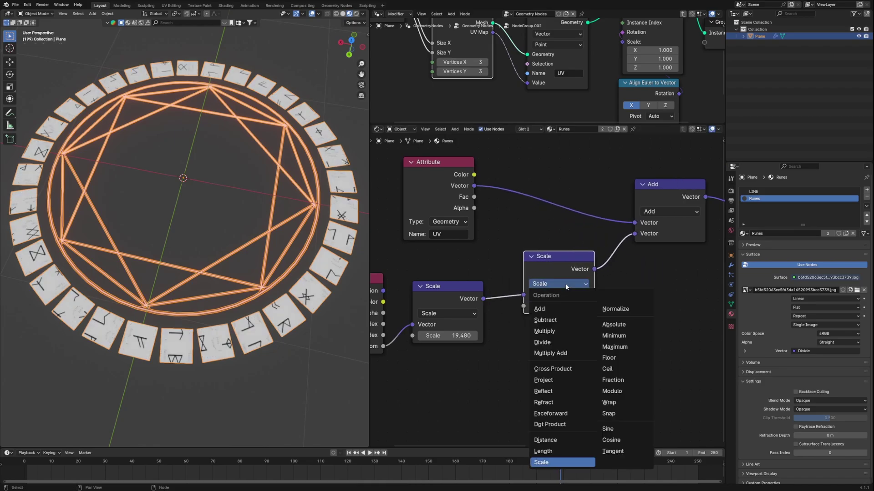
left_click(616, 360)
left_click_drag(553, 263, 611, 289)
Duplicate the Add node into the link between Scale and Floor, and set its three vector components to 2.320.
left_click(655, 197)
key("shift+d")
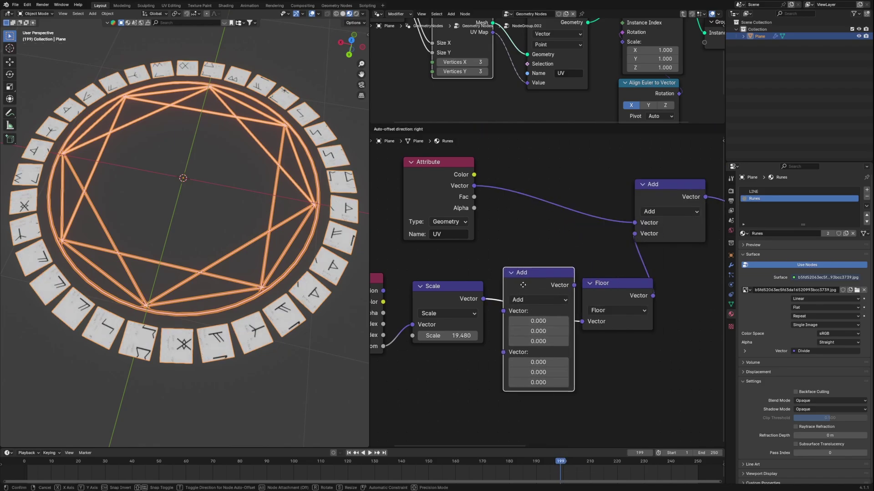
left_click(517, 283)
middle_click_drag(633, 372, 574, 357)
scroll(509, 358, "down", 1)
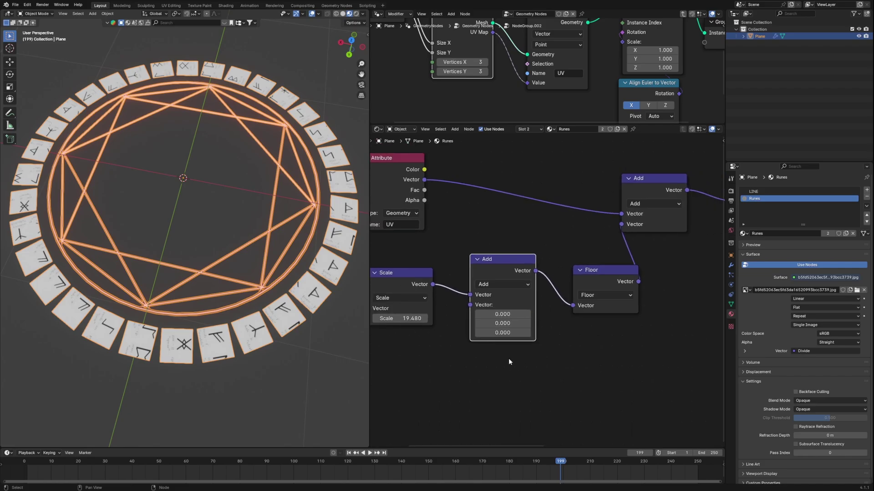
scroll(509, 359, "up", 2)
left_click_drag(503, 318, 609, 340)
Add a Value node below the new Add node and connect it to that node's second Vector input.
left_click(486, 374)
middle_click_drag(486, 374, 538, 333)
key("shift+a")
left_click(538, 333)
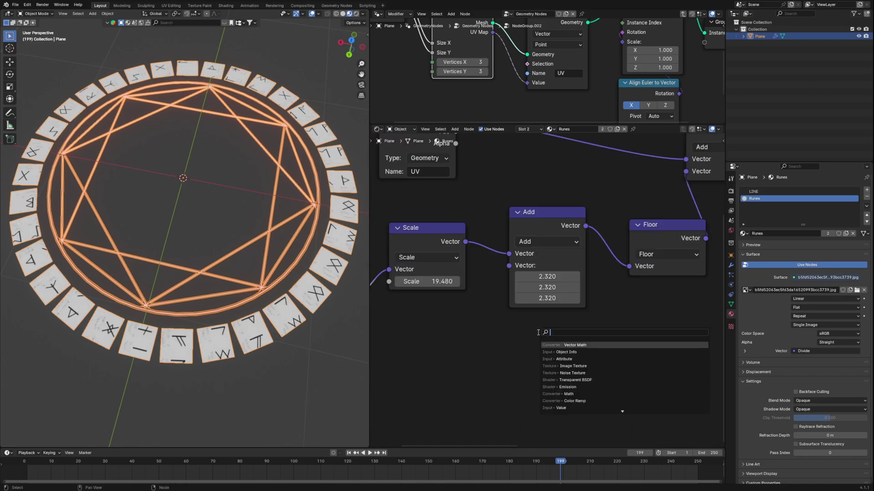
type("value")
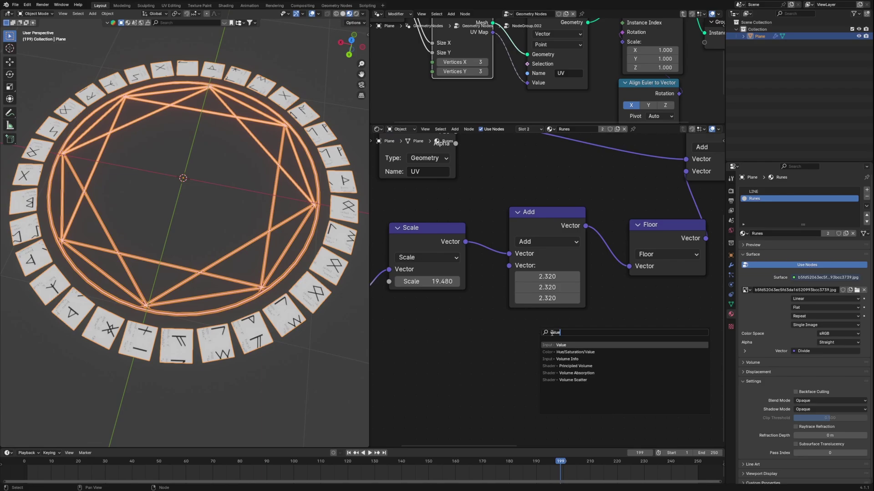
key("Return")
left_click_drag(514, 270, 513, 269)
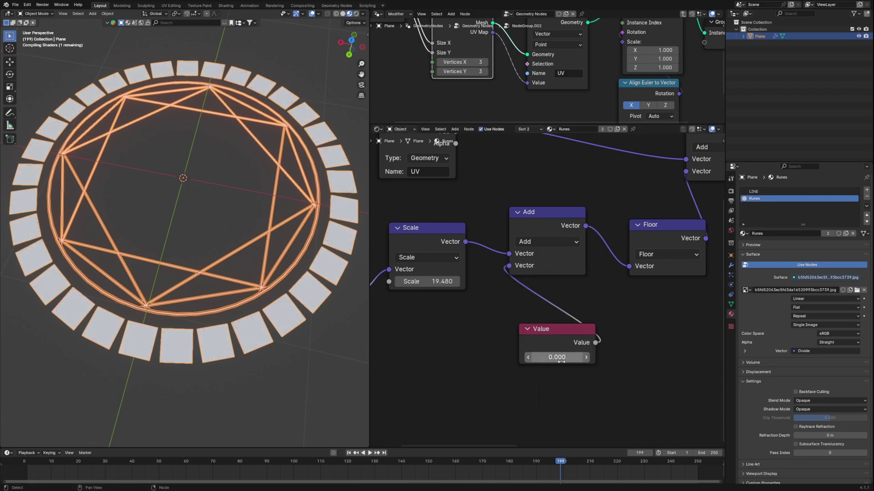
Drive the Value node with the expression #frame/24.
left_click(560, 357)
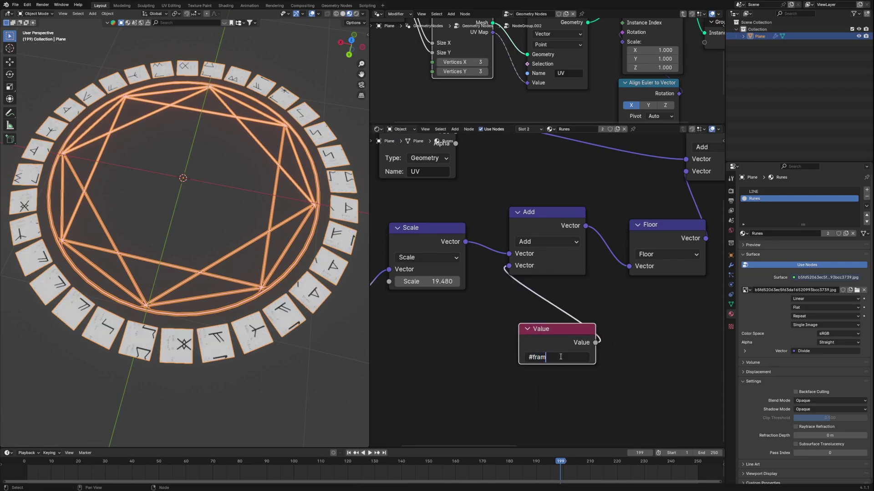
type("#frame/24")
key("Return")
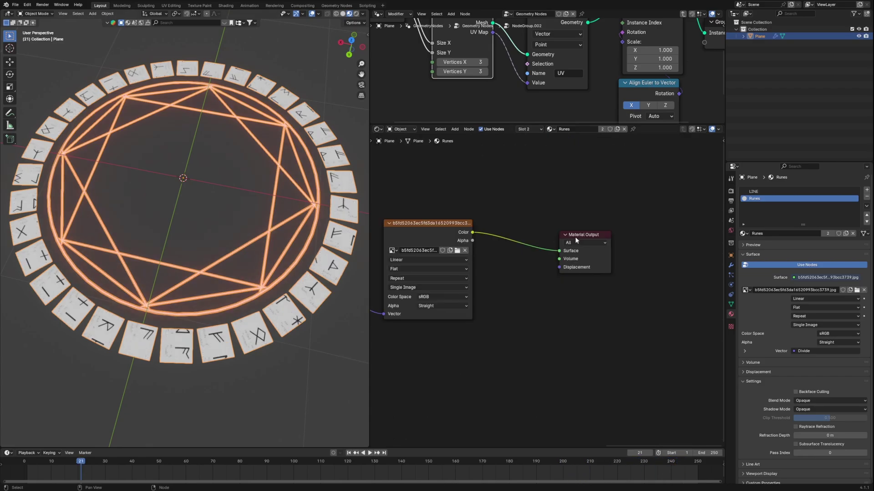
Move the Material Output node farther from the image texture and add an Emission shader between them.
left_click_drag(574, 237, 660, 238)
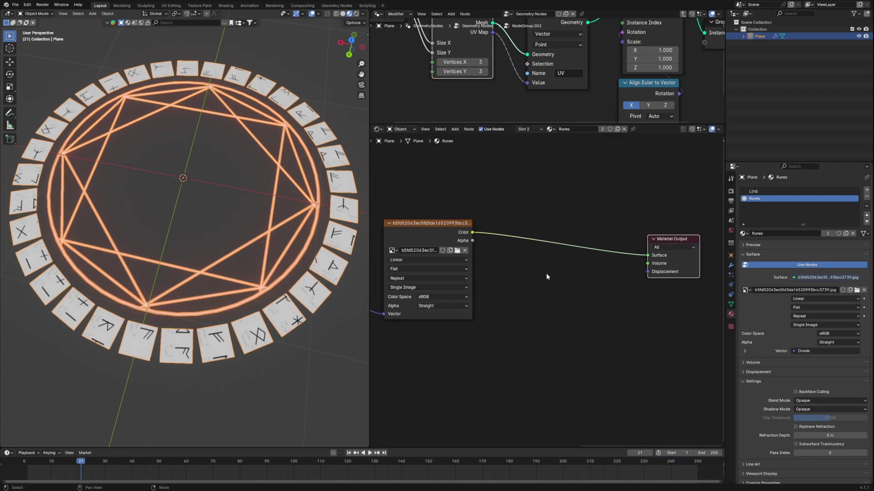
scroll(587, 285, "up", 3)
middle_click_drag(587, 285, 524, 288)
scroll(620, 232, "down", 2)
key("shift+a")
type("se")
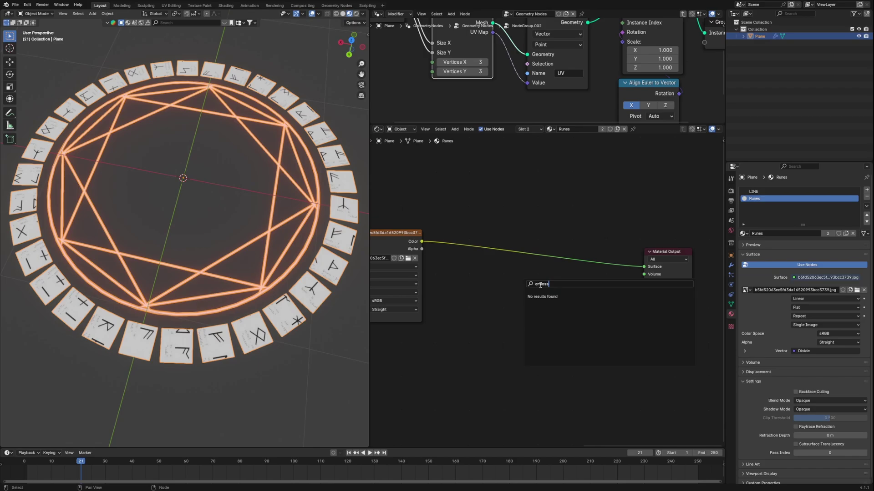
key("Return")
left_click(503, 299)
Add a Transparent BSDF, combine it with the Emission in a Mix Shader, and connect that to the Material Output's Surface.
key("shift+a")
type("trans")
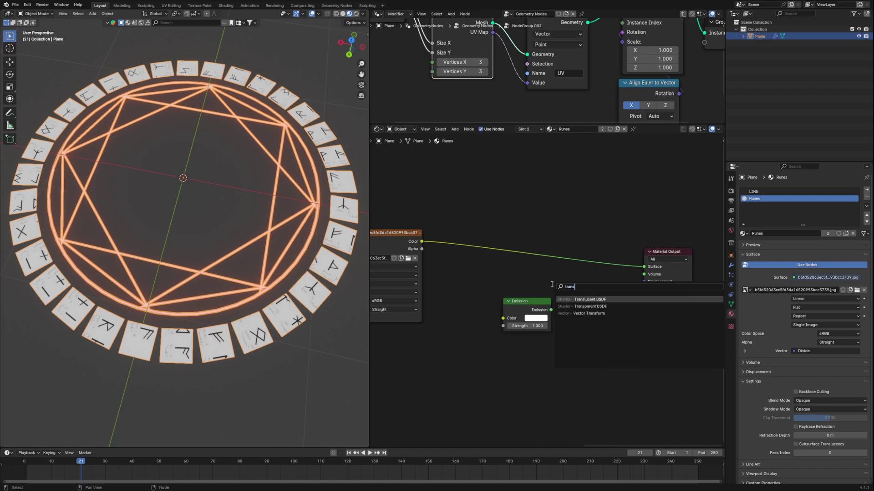
type("p")
key("Return")
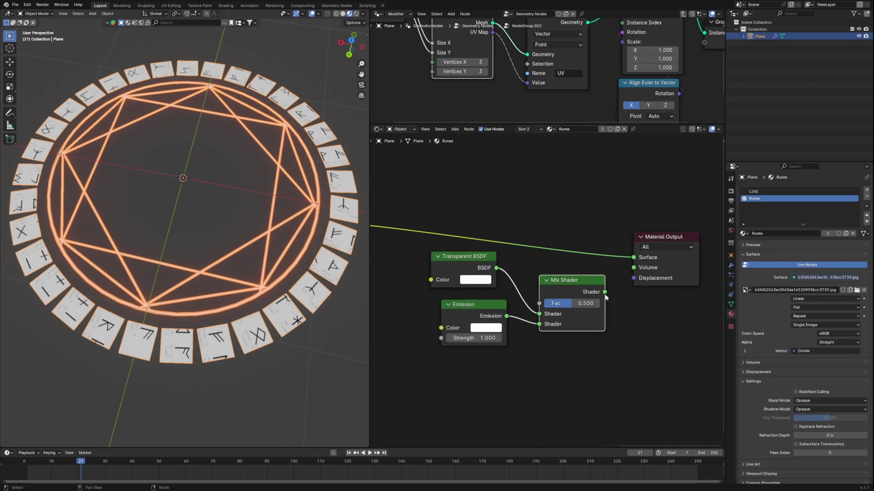
left_click_drag(635, 261, 634, 258)
Rearrange the Transparent BSDF, Emission and Mix Shader nodes, and connect the image texture's Color to the Mix Shader's Fac.
left_click_drag(512, 270, 491, 323)
key("g")
left_click(504, 386)
left_click_drag(565, 311, 555, 258)
scroll(510, 251, "down", 1)
scroll(510, 252, "down", 1)
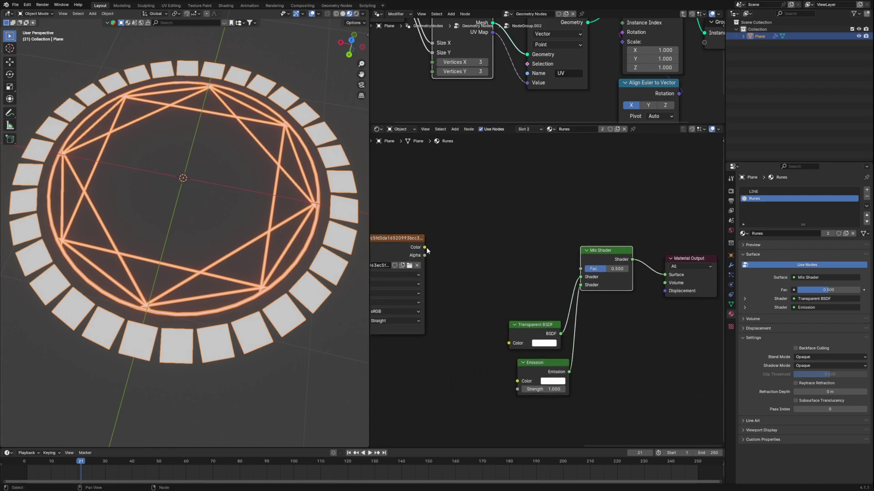
left_click_drag(425, 248, 583, 269)
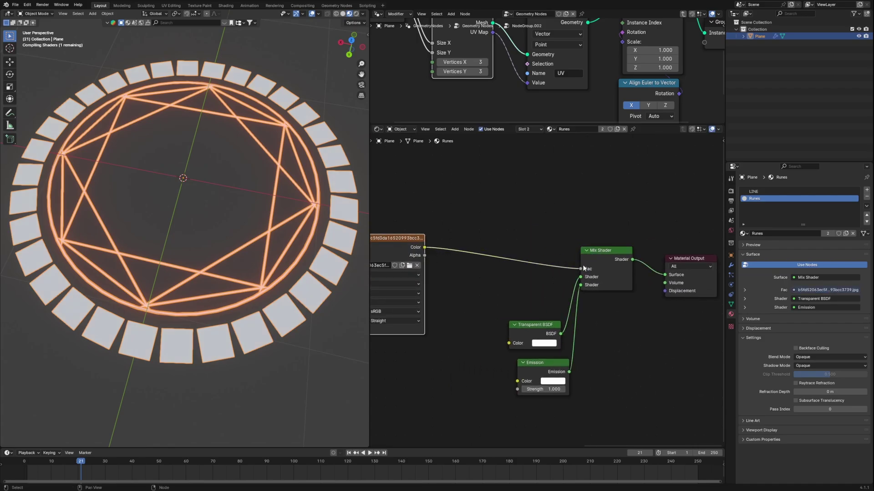
Add a Map Range node, set its data type to Vector, and feed the image texture's Color into its Vector input.
scroll(546, 259, "up", 3)
key("shift+a")
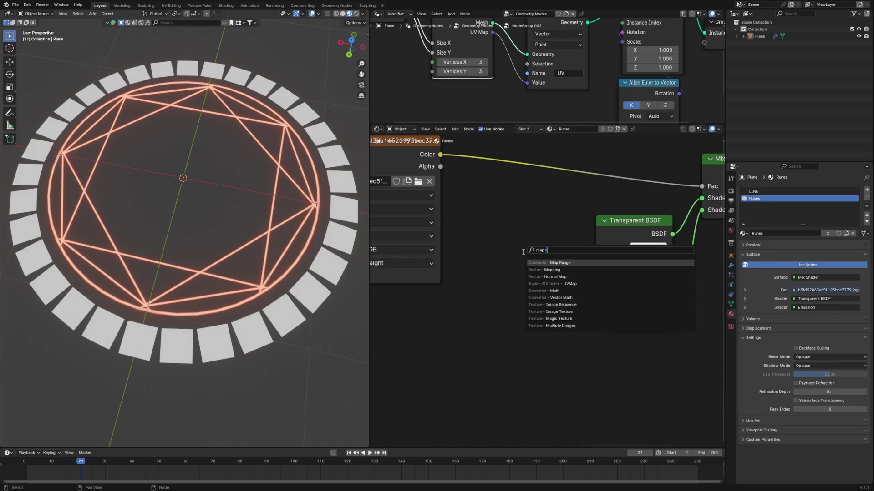
key("Return")
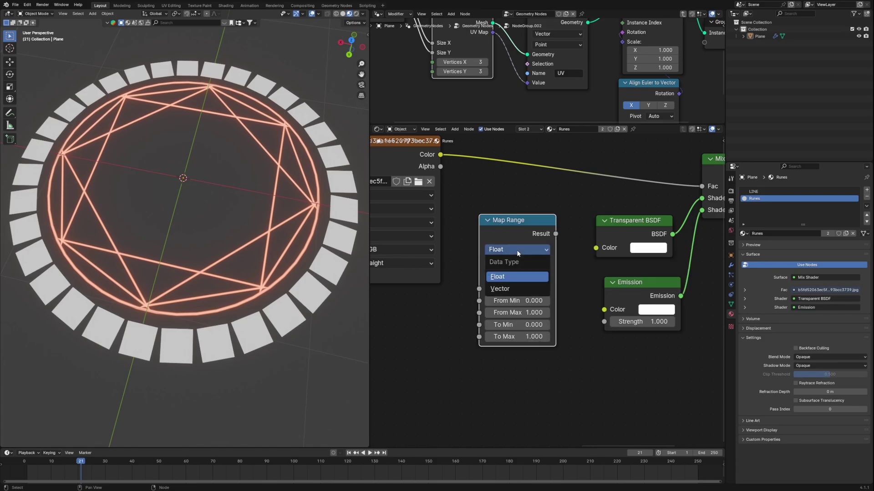
left_click(516, 283)
left_click_drag(440, 155, 484, 243)
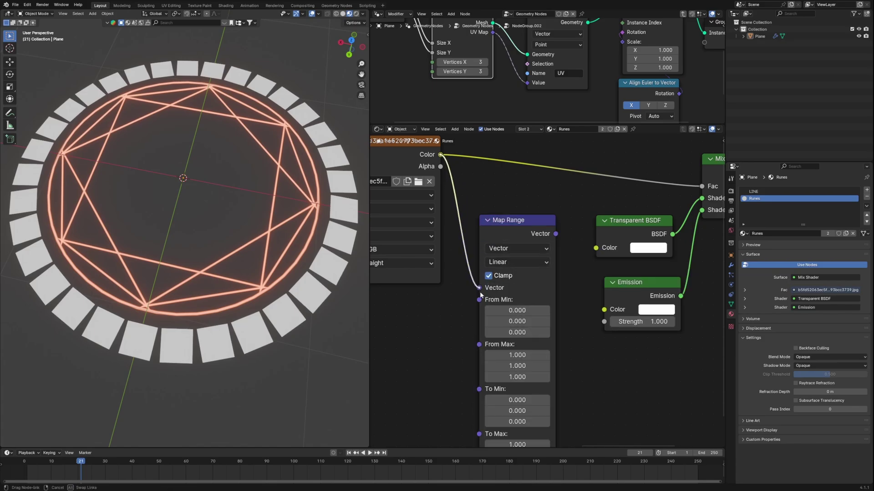
left_click_drag(480, 291, 480, 290)
Connect Map Range to the Emission Color and set From Min to 2.560, 3.720, 0, and the X of From Max 2.140, To Min 0.940, To Max 1.930.
left_click_drag(556, 234, 604, 309)
scroll(504, 318, "up", 2)
left_click_drag(506, 318, 541, 318)
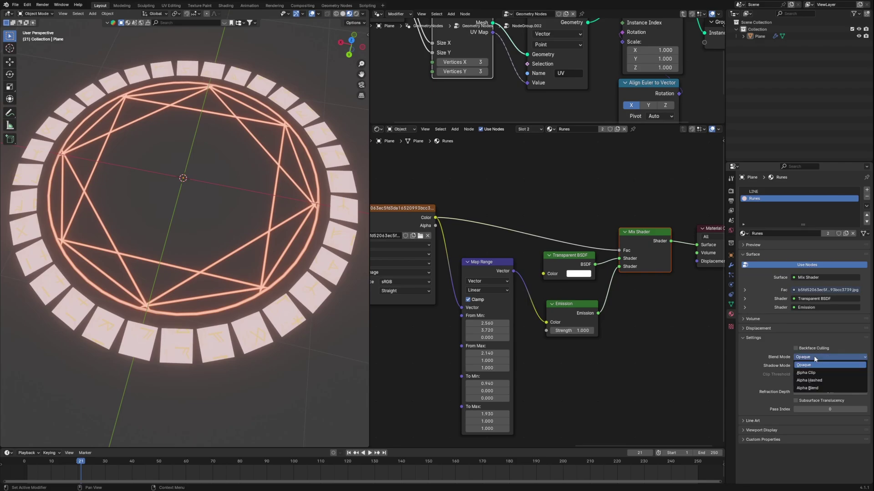
Set the Runes material's Blend Mode to Alpha Blend and swap the Emission and Transparent BSDF inputs of the Mix Shader.
left_click(808, 388)
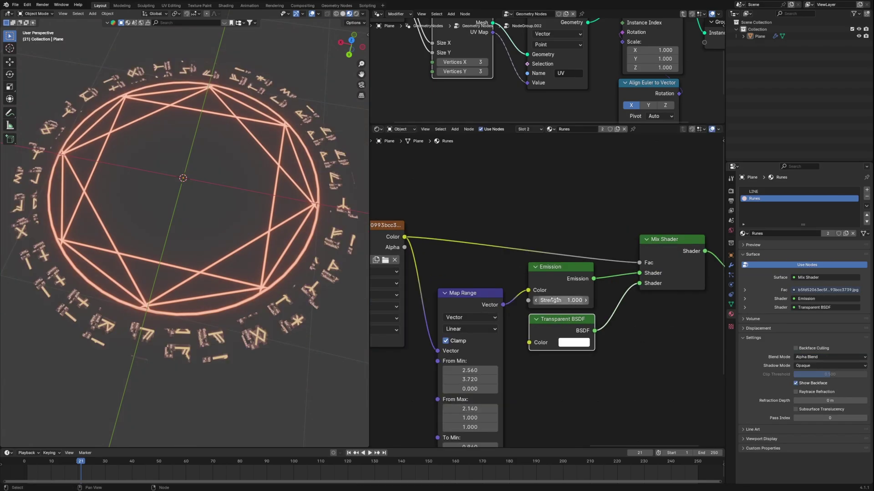
Adjust the Map Range node's From Min to 3.430, -0.220, -0.390 and From Max to 2.140, 2.820, 3.690.
left_click_drag(553, 300, 579, 323)
scroll(664, 296, "up", 4)
scroll(628, 303, "down", 3)
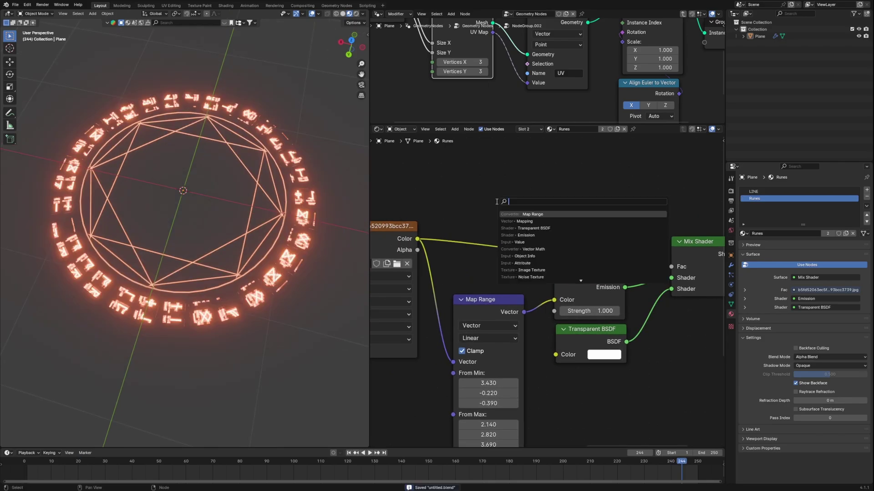
Add a Color Ramp node on the link between the image texture's Color and the Mix Shader's Fac.
type("color")
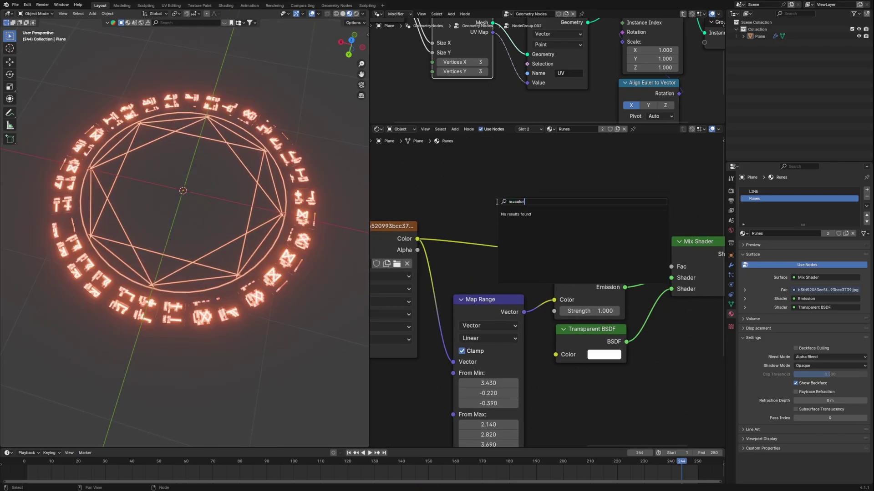
key("ctrl+a")
type("color")
left_click(511, 222)
left_click(457, 184)
Tighten the Color Ramp's contrast by moving the black stop toward the middle and the white stop slightly inward.
scroll(523, 197, "up", 4)
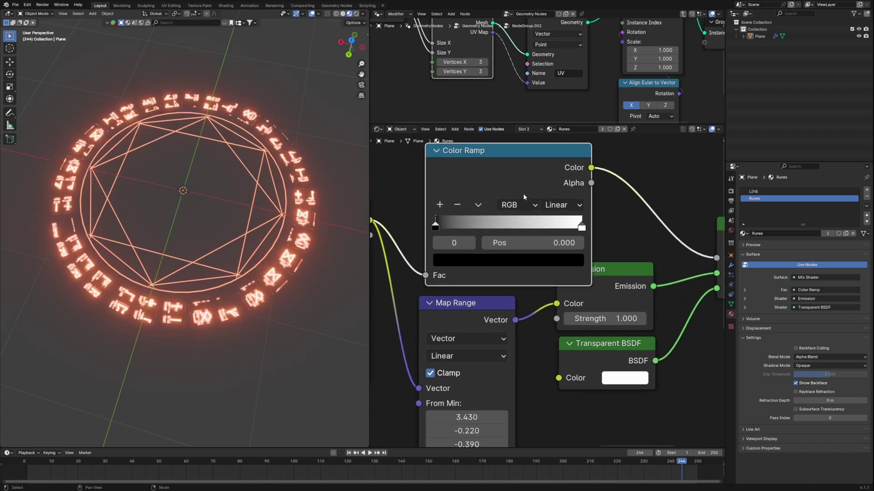
scroll(523, 197, "down", 2)
left_click_drag(508, 170, 509, 139)
middle_click_drag(509, 139, 521, 221)
scroll(505, 257, "up", 4)
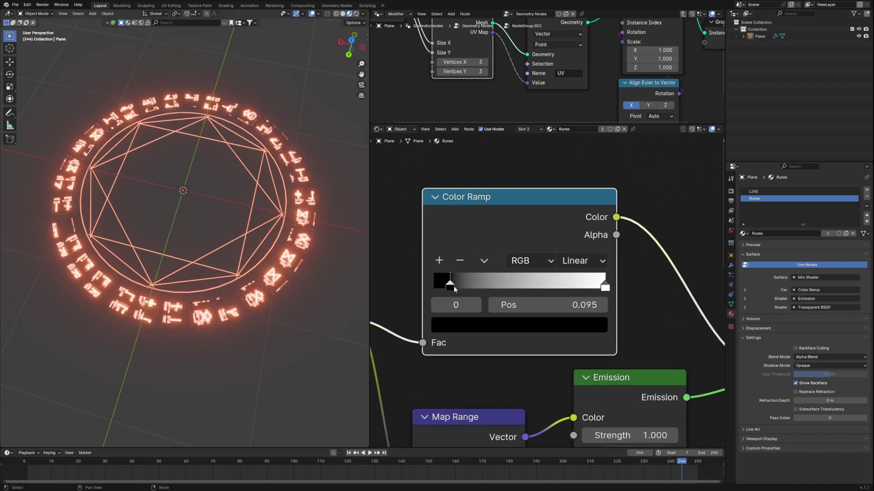
left_click_drag(506, 294, 517, 293)
left_click_drag(605, 286, 578, 289)
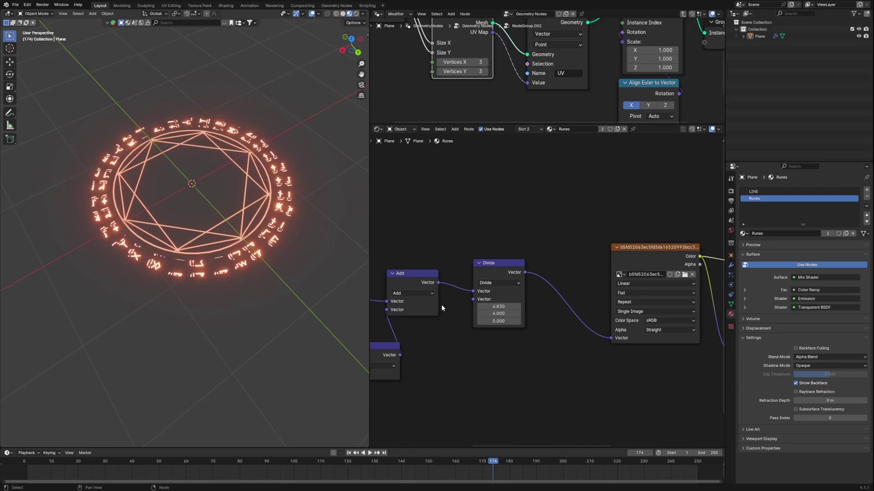
Add a Mapping node on the link between the UV Attribute node and the Add node.
middle_click_drag(441, 305, 628, 313)
key("shift+a")
left_click(497, 227)
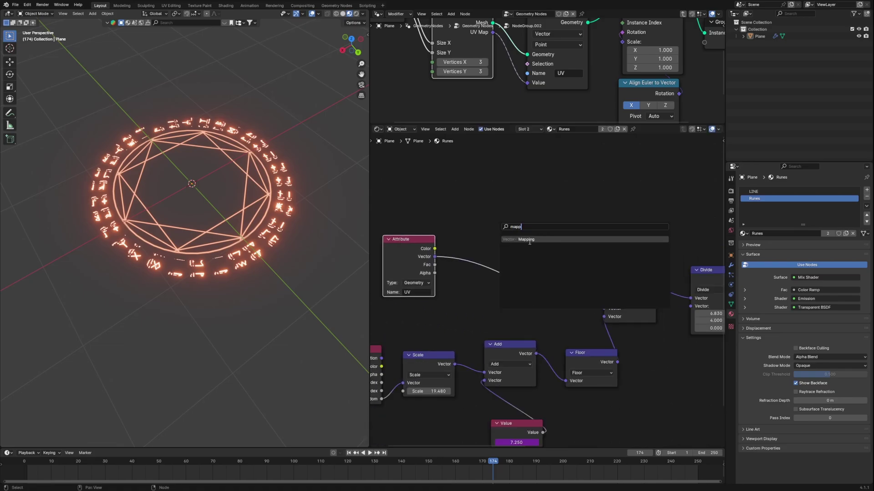
left_click(528, 240)
Set the Mapping node's Z rotation to 90° to turn the rune textures.
scroll(577, 315, "up", 2)
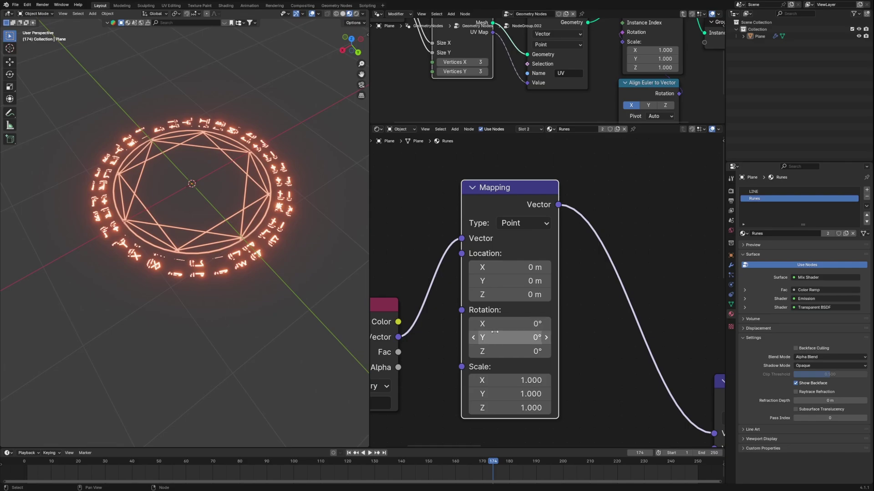
left_click(499, 355)
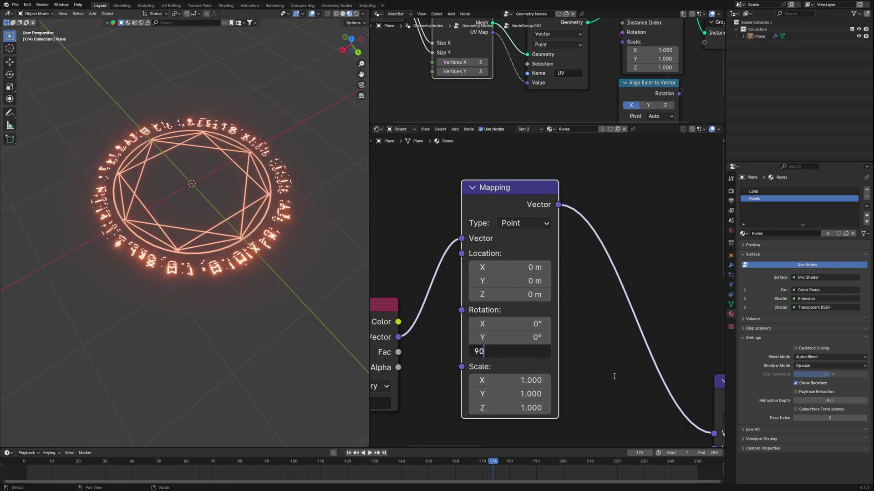
type("90")
key("Return")
scroll(255, 318, "up", 3)
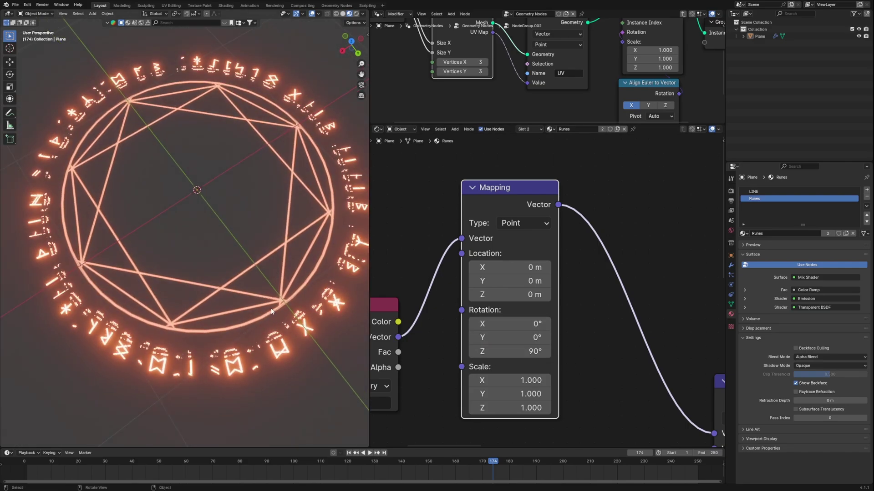
scroll(271, 311, "down", 2)
scroll(573, 302, "down", 7)
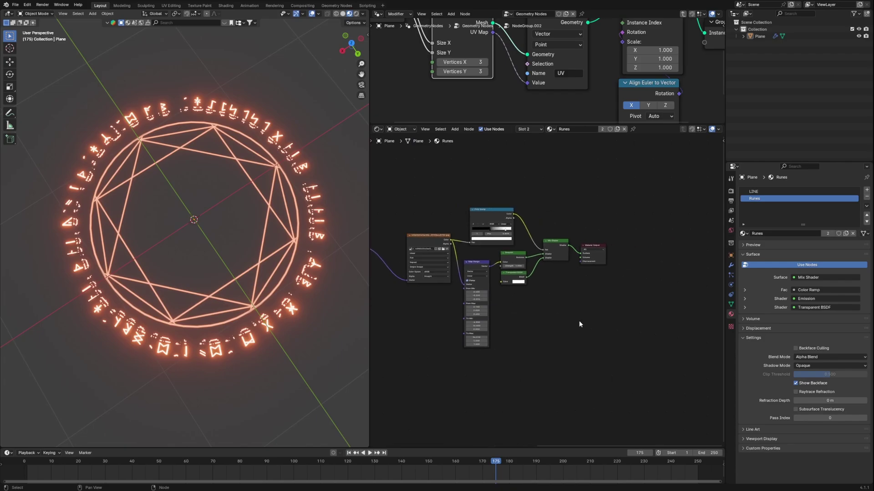
Enlarge the geometry node editor and leave NodeGroup.002 for the parent node tree.
left_click_drag(582, 125, 603, 426)
scroll(619, 373, "down", 3)
middle_click_drag(657, 294, 440, 359)
left_click_drag(478, 248, 617, 242)
middle_click_drag(457, 274, 614, 284)
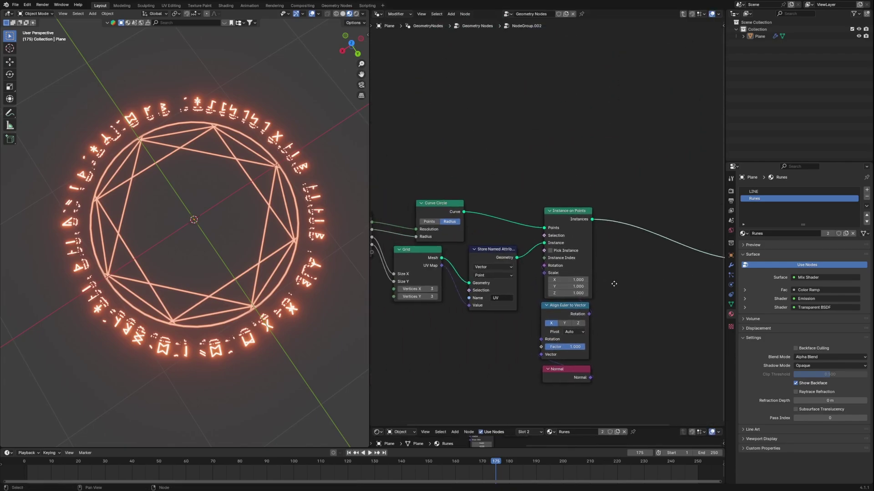
key("Tab")
Add a Rotate Instances node between Join Geometry and the Group Output.
key("shift+a")
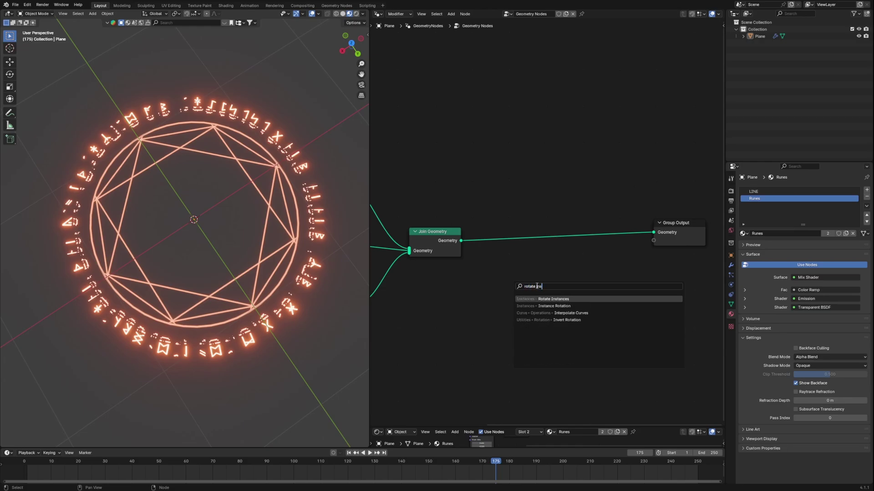
type("rotate ins")
left_click(554, 299)
left_click(548, 233)
scroll(551, 237, "up", 3)
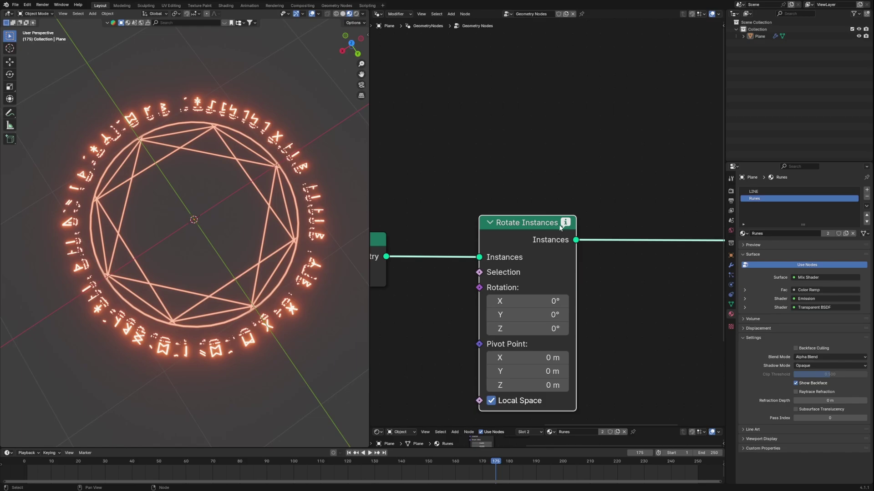
Replace the Join Geometry node with a Geometry to Instance node fed by all three Set Material nodes and linked to Rotate Instances.
scroll(559, 225, "down", 4)
middle_click_drag(559, 224, 659, 244)
mouse_move(496, 261)
left_mouse_down()
mouse_move(505, 265)
mouse_move(486, 249)
mouse_move(483, 264)
mouse_move(485, 251)
left_mouse_up()
key("shift+a")
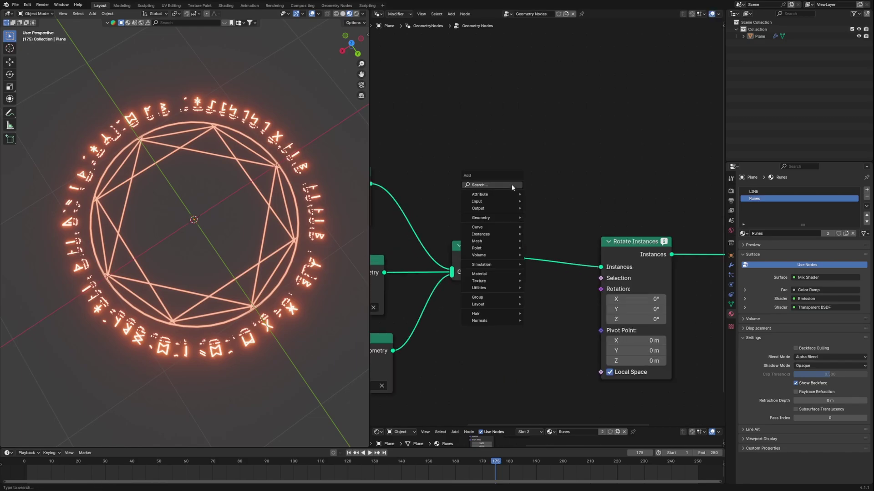
left_click(511, 184)
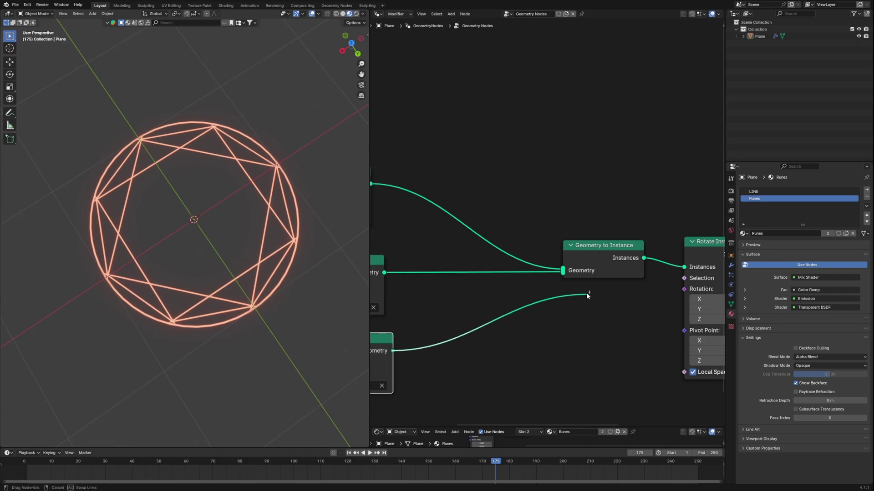
left_click_drag(587, 296, 534, 254)
middle_click_drag(647, 273, 555, 275)
left_click_drag(624, 250, 587, 241)
Add a Random Value node below Geometry to Instance and set its data type to Vector.
key("shift+a")
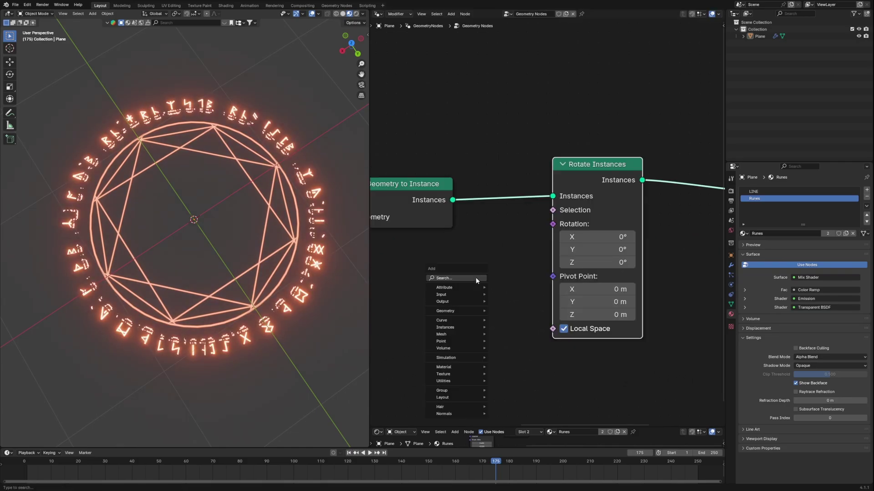
left_click(476, 278)
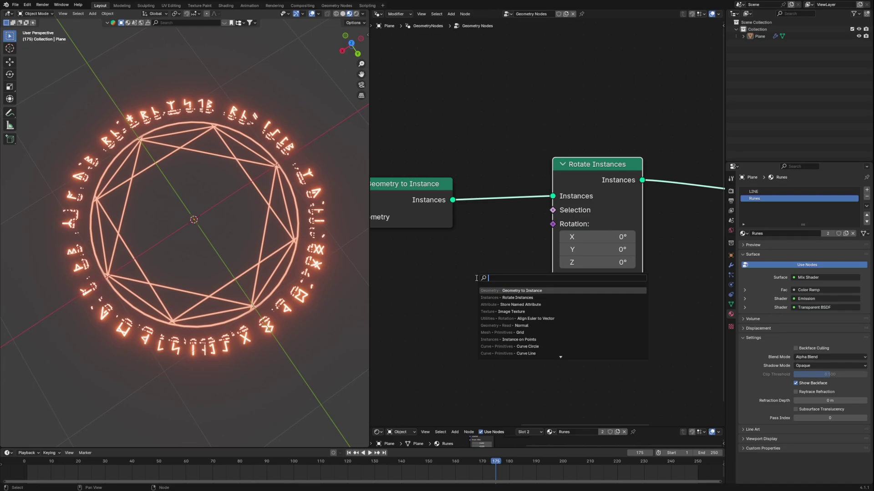
type("random")
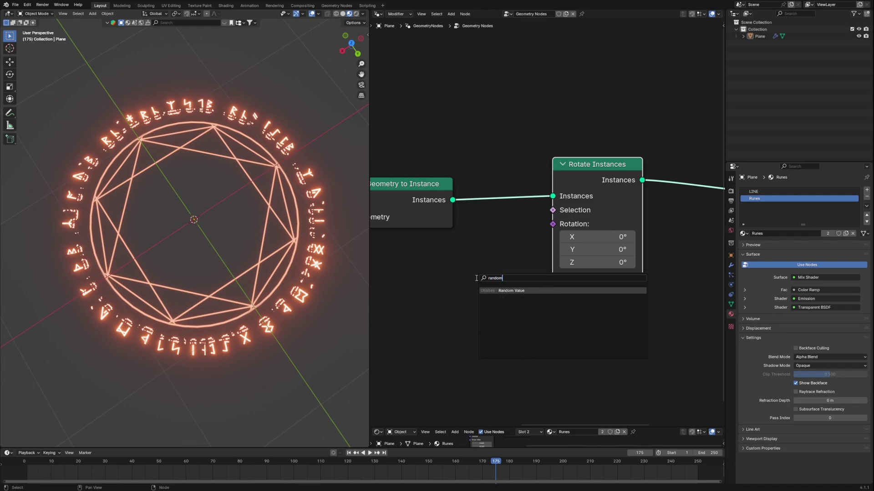
left_click(496, 291)
left_click(480, 255)
left_click(479, 257)
left_click(500, 317)
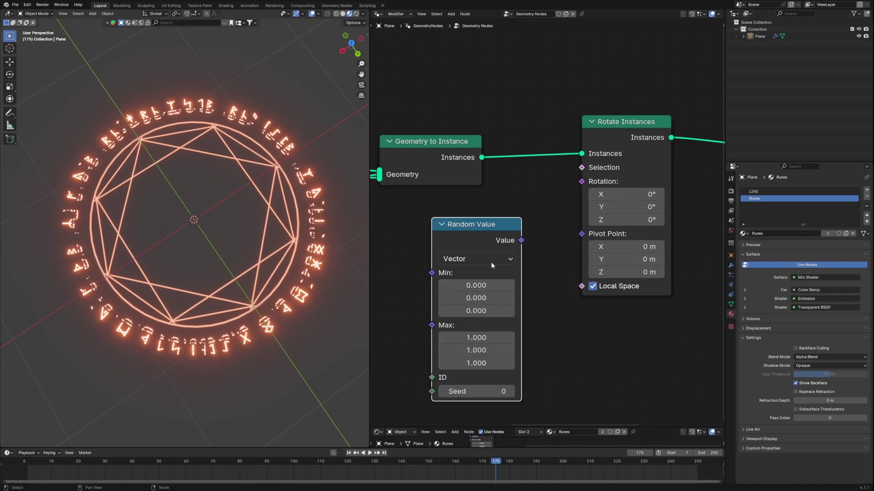
Connect Random Value to the Rotate Instances rotation, with Max set to 0, 0, 1 and Min Z set to -1.
left_click_drag(484, 337, 484, 350)
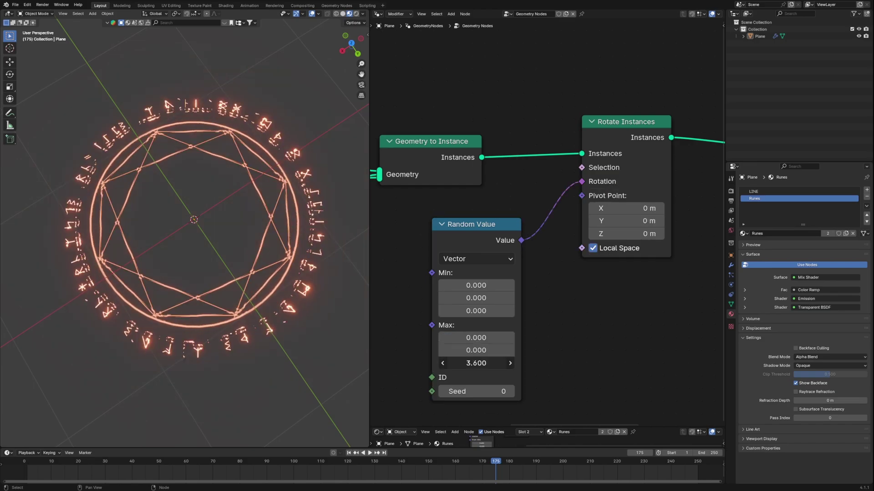
mouse_move(475, 363)
left_mouse_down()
mouse_move(487, 363)
mouse_move(475, 364)
left_mouse_up()
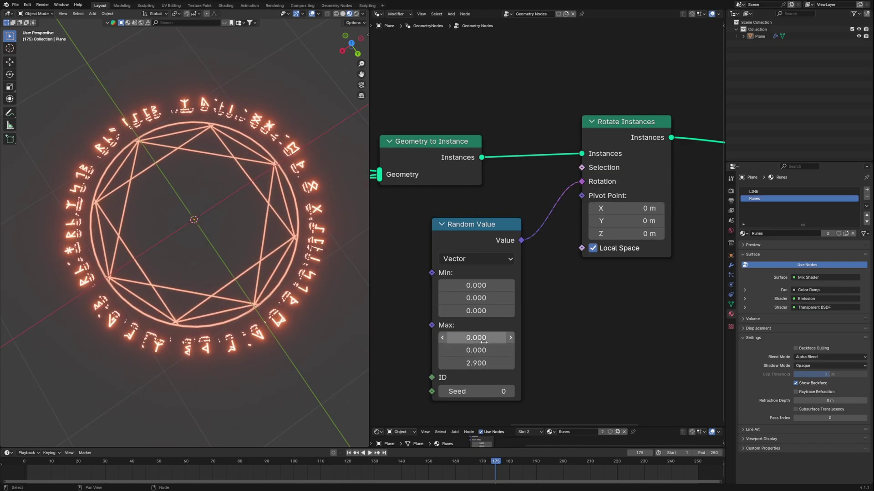
left_click(475, 364)
type("1")
key("Return")
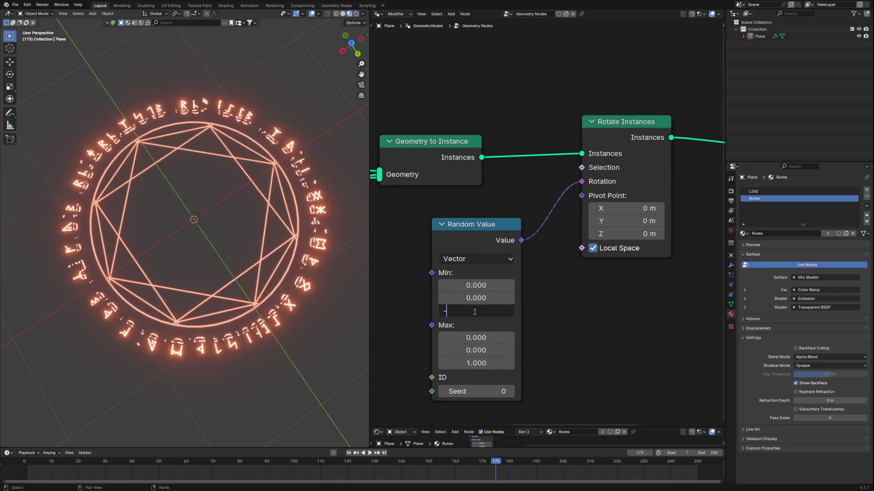
key("Return")
Save the file and insert a Vector Math node between Random Value and Rotation, driving its Z value with a #frame expression.
key("ctrl+s")
key("shift+a")
left_click(532, 245)
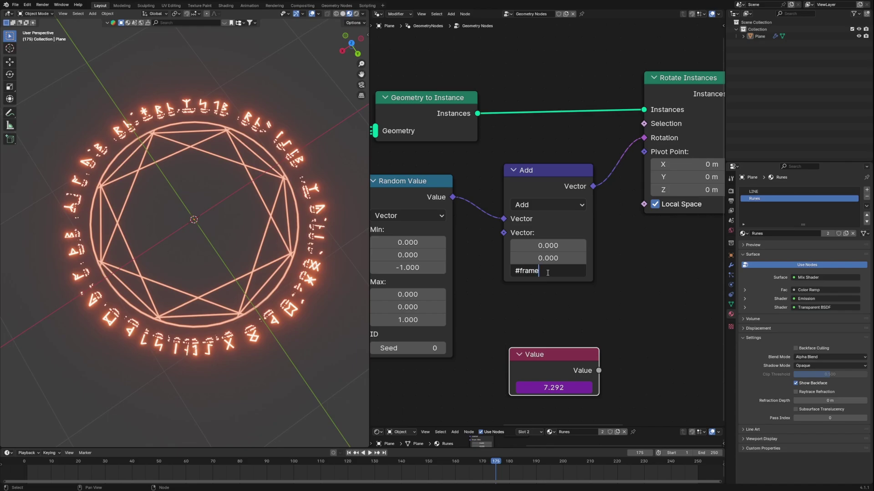
type("4")
key("Return")
Switch the Vector Math node to Multiply and turn off Local Space on Rotate Instances while playing the animation.
key("space")
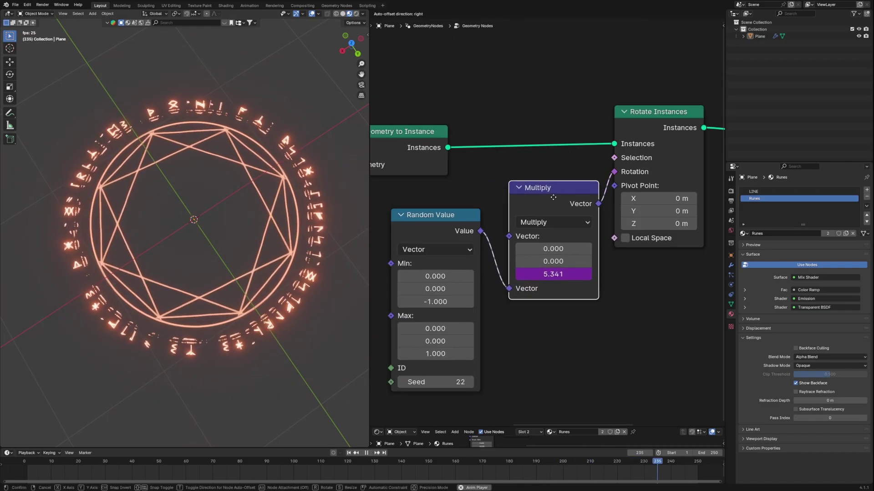
left_click(552, 214)
left_click(553, 276)
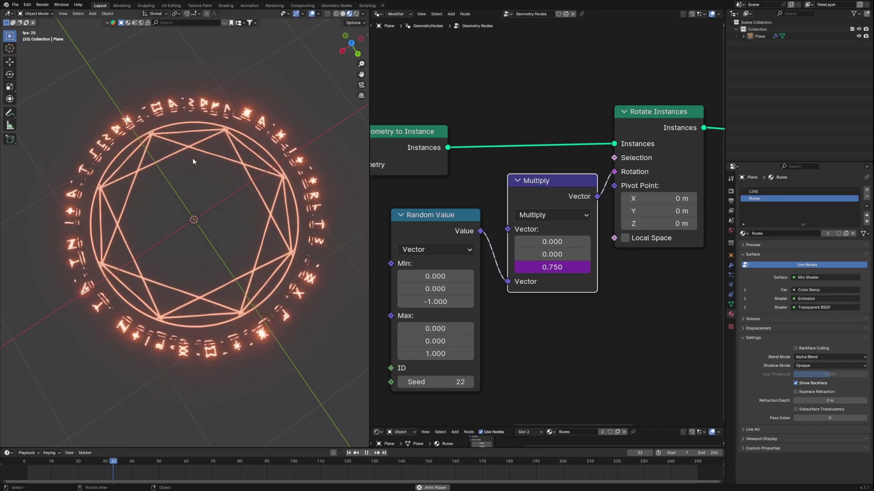
Set the seed of the rotation's Random Value node to 16 while viewing the circle at an angle.
middle_click_drag(512, 354, 531, 324)
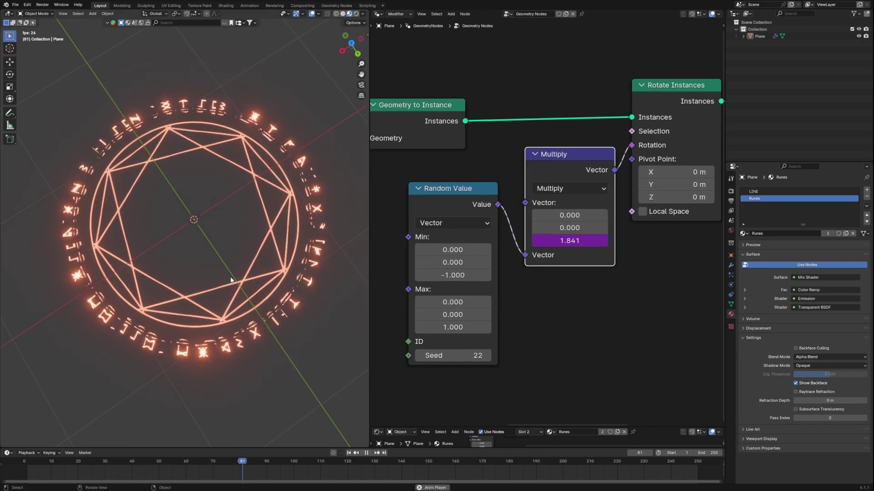
mouse_move(234, 291)
middle_mouse_down()
mouse_move(231, 255)
mouse_move(236, 275)
middle_mouse_up()
left_click(486, 356)
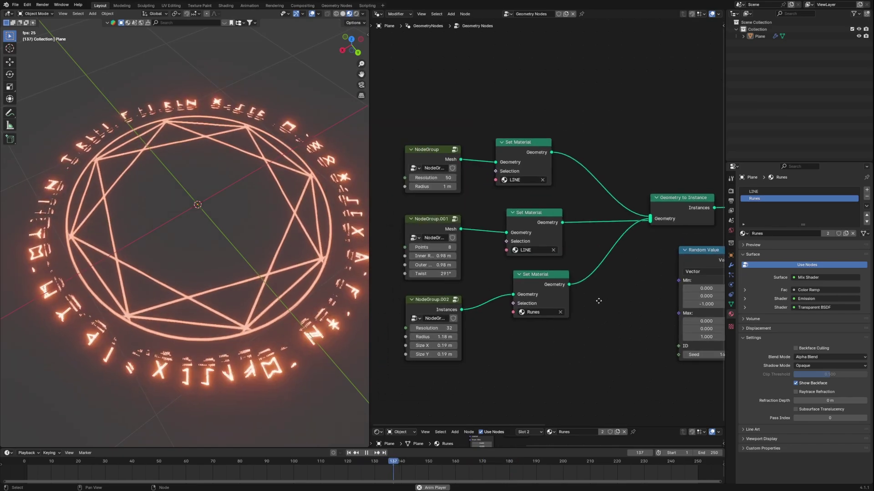
Add a Scale Instances node between Rotate Instances and the Group Output.
left_click(596, 239)
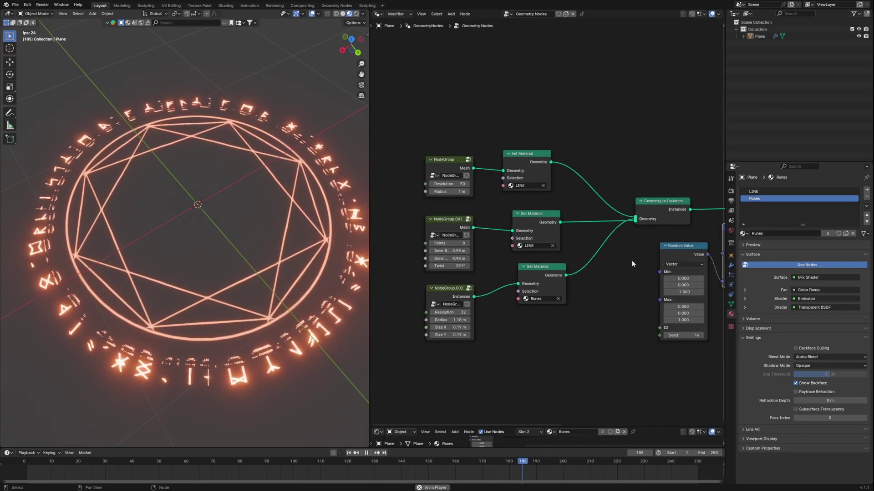
scroll(618, 305, "down", 4)
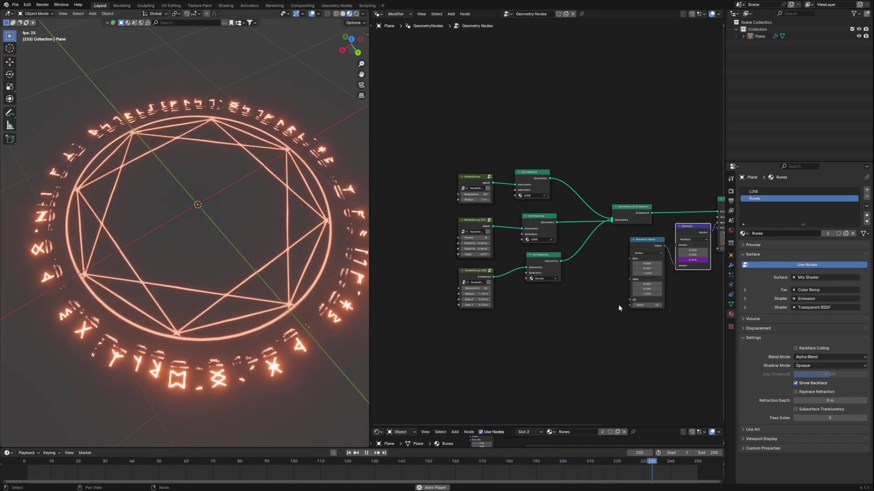
scroll(624, 332, "up", 3)
middle_click_drag(713, 316, 548, 306)
scroll(588, 280, "up", 3)
scroll(538, 305, "down", 2)
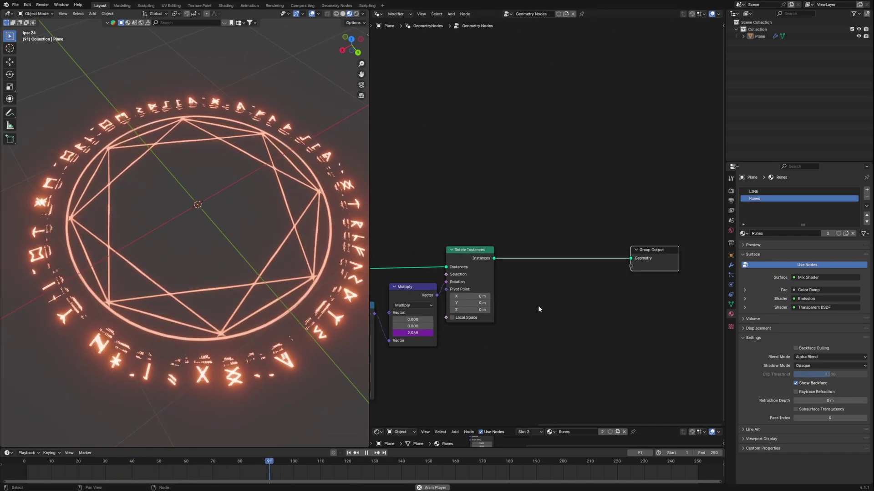
key("shift+a")
left_click(572, 286)
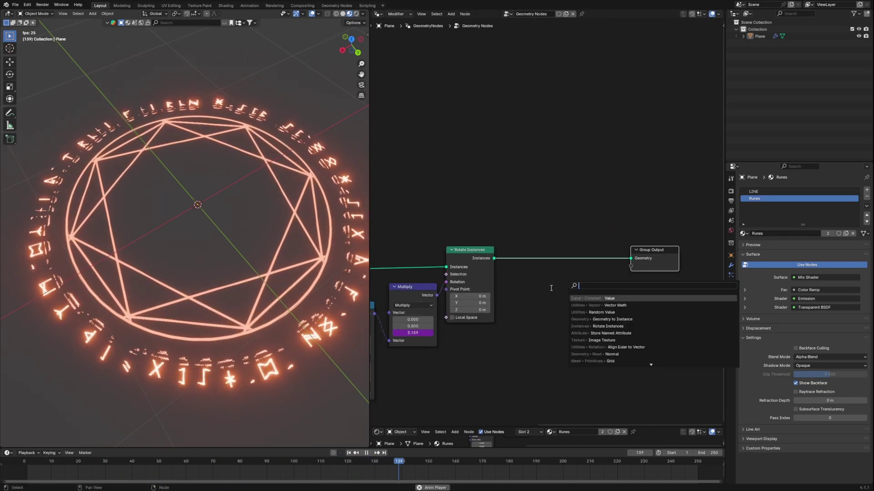
type("scale")
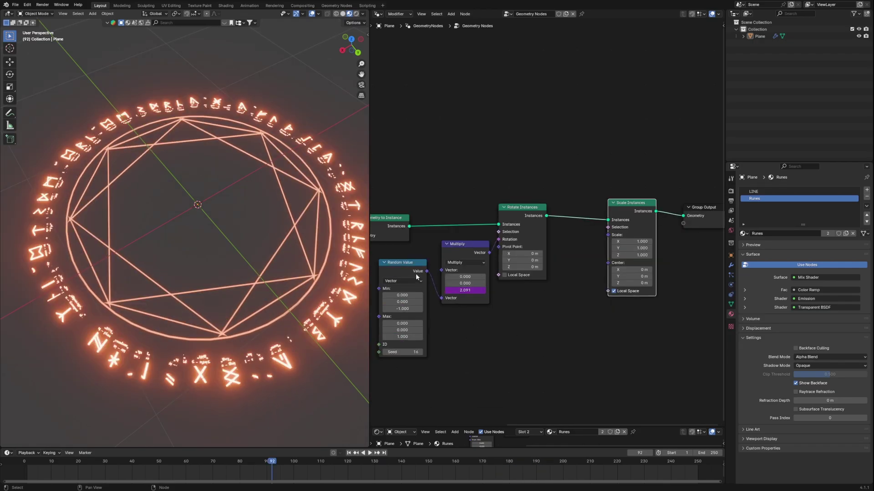
Duplicate the Random Value node and connect the copy to the Scale input of Scale Instances.
left_click(416, 274)
key("shift+d")
left_click(581, 305)
scroll(580, 305, "up", 3)
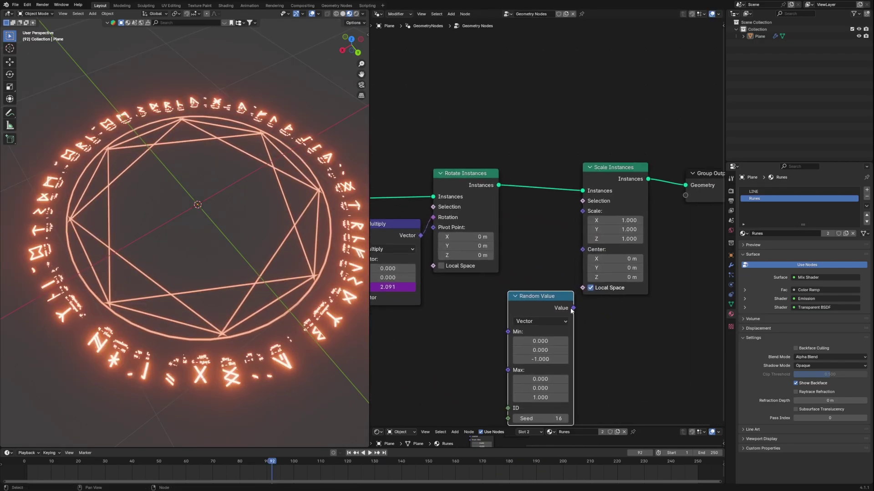
left_click_drag(581, 215, 582, 212)
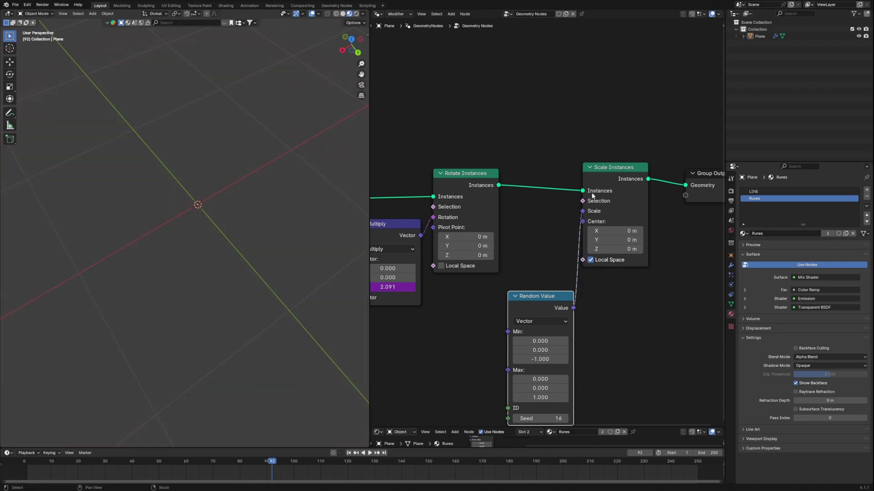
left_click_drag(614, 167, 636, 165)
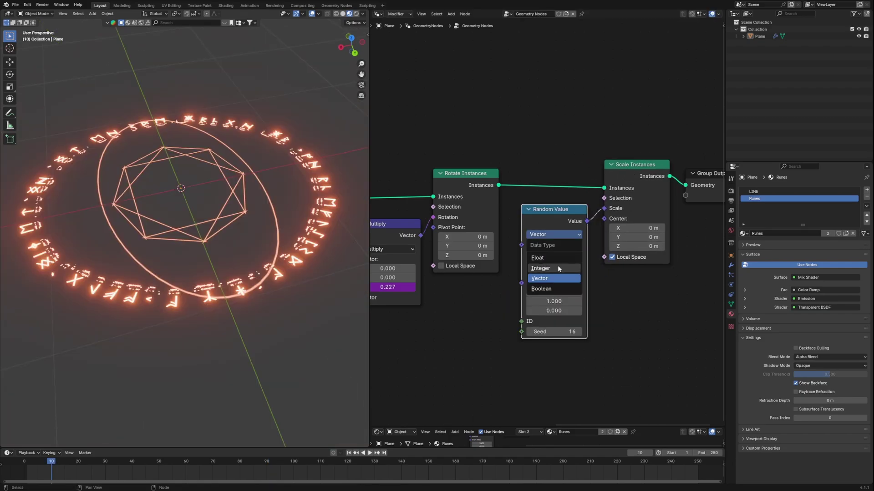
Change the duplicated Random Value to Float, reconnect it to Scale, and set its Min to 0.530.
left_click(564, 258)
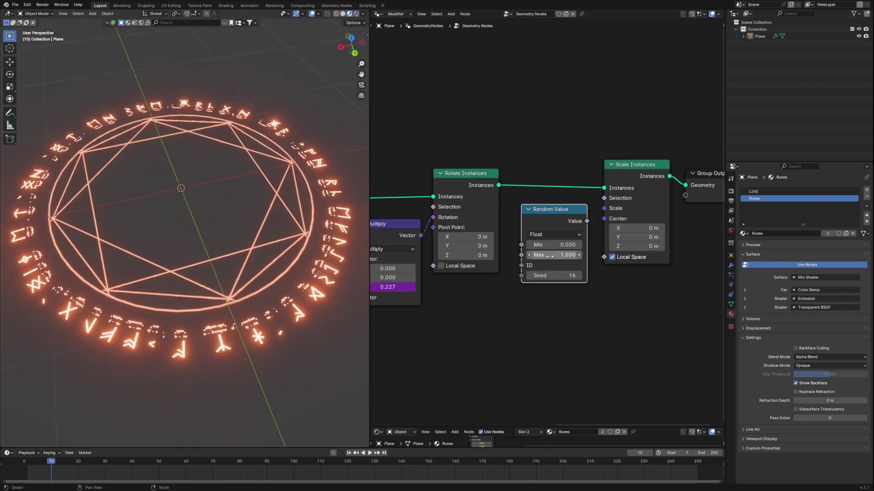
left_click_drag(602, 208, 604, 209)
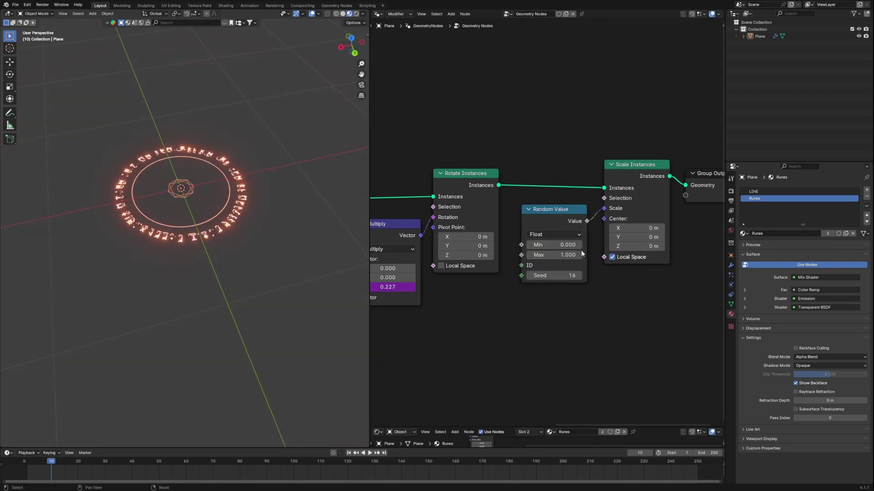
scroll(581, 250, "up", 4)
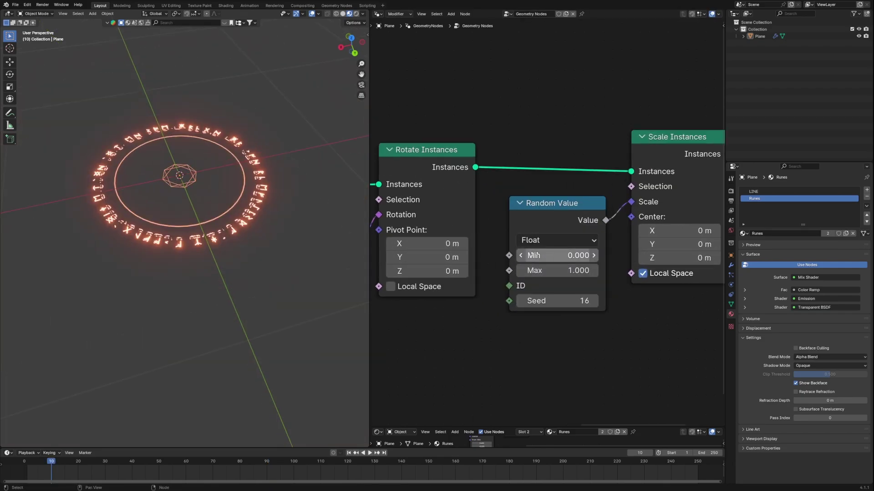
mouse_move(574, 256)
left_mouse_down()
mouse_move(600, 255)
mouse_move(591, 255)
left_mouse_up()
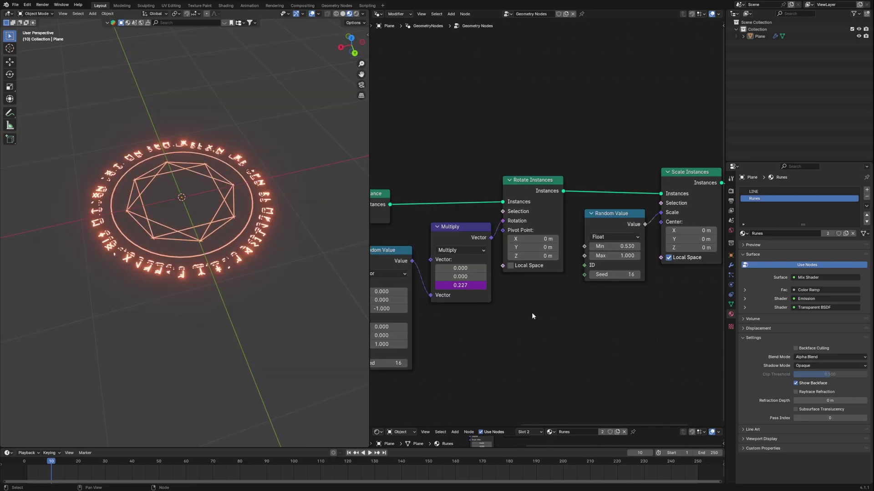
Duplicate the circle, star and rune node groups with their Set Material nodes and link the copies to Geometry to Instance.
scroll(532, 312, "down", 3)
scroll(589, 282, "down", 2)
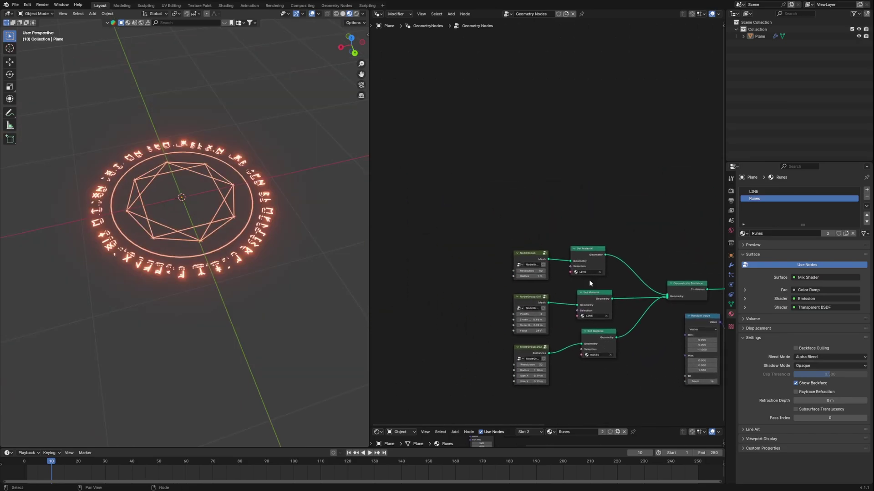
key("ctrl+v")
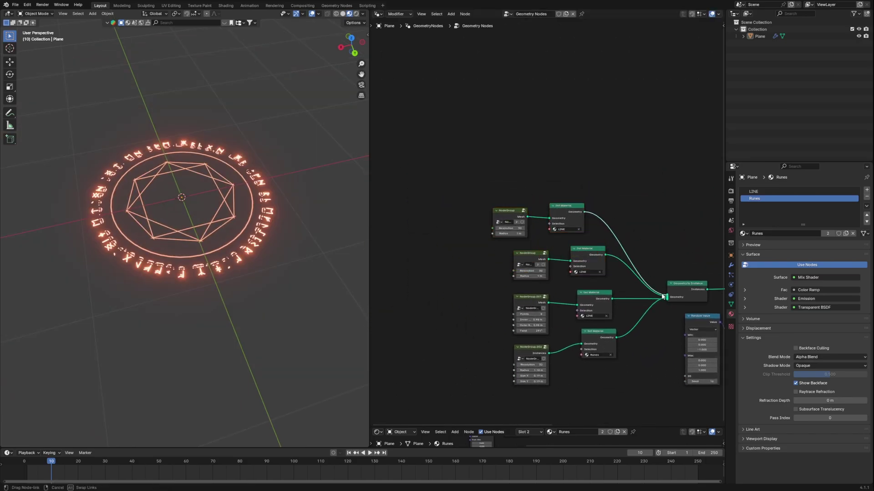
left_click_drag(663, 296, 664, 297)
key("shift+d")
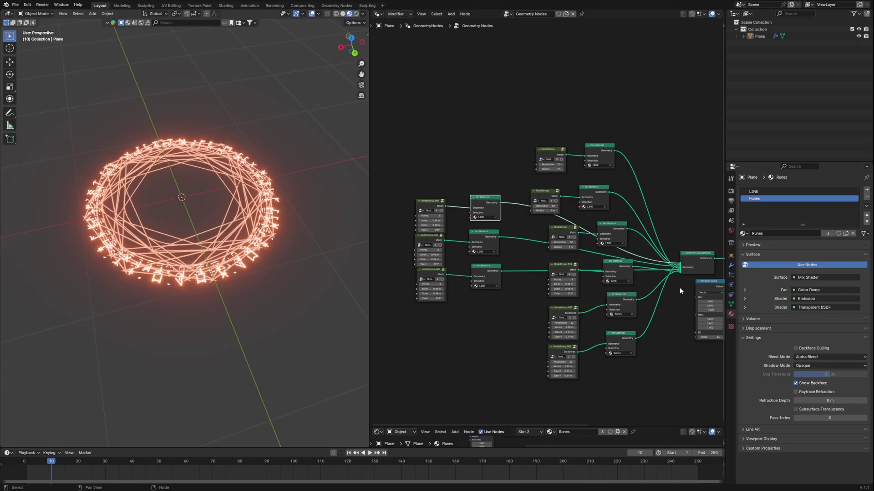
Set the scale Random Value node's Min to 0.190 and its Seed to 36 while playing the animation.
middle_click_drag(679, 288, 567, 307)
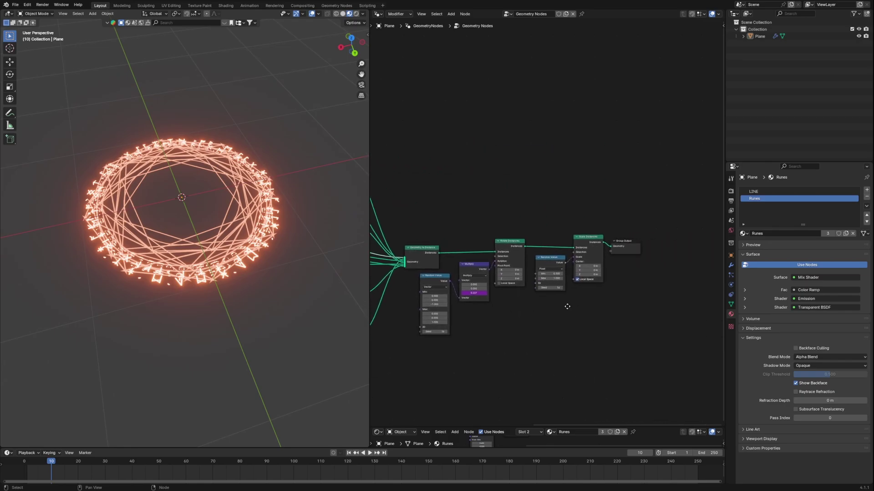
scroll(567, 306, "up", 5)
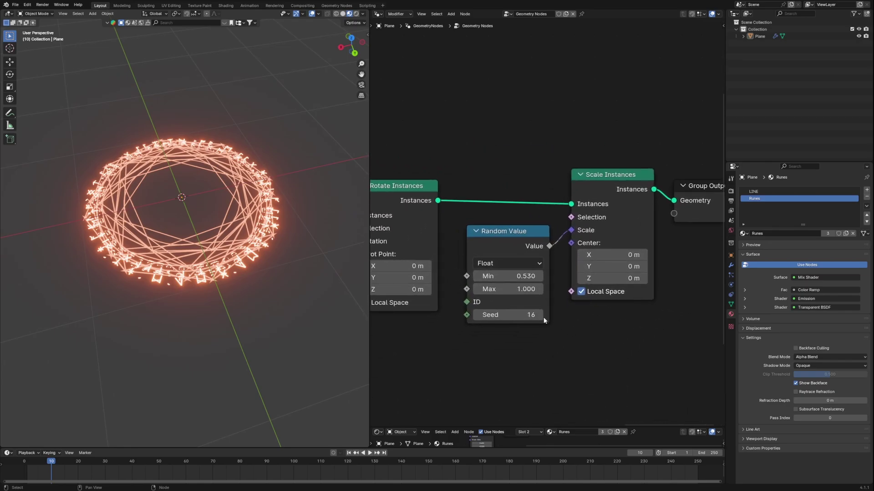
left_click(539, 315)
left_click(539, 316)
left_click(540, 315)
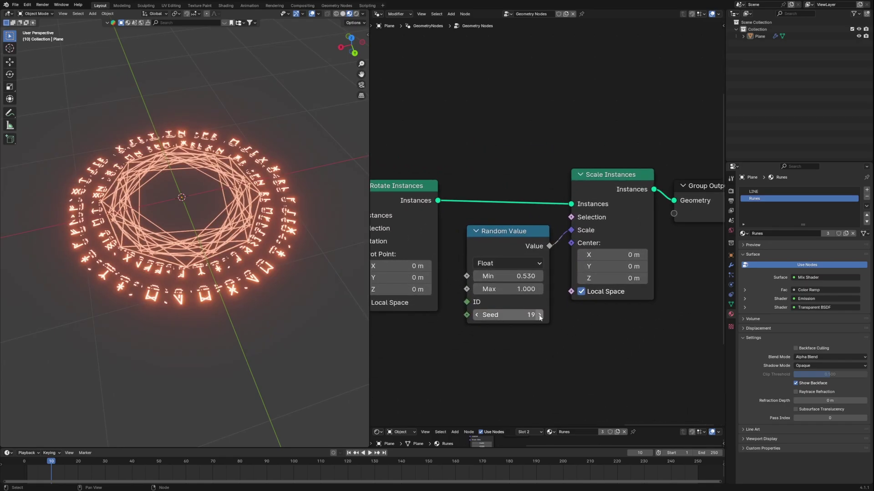
left_click(539, 315)
left_click_drag(493, 295, 462, 296, "shift")
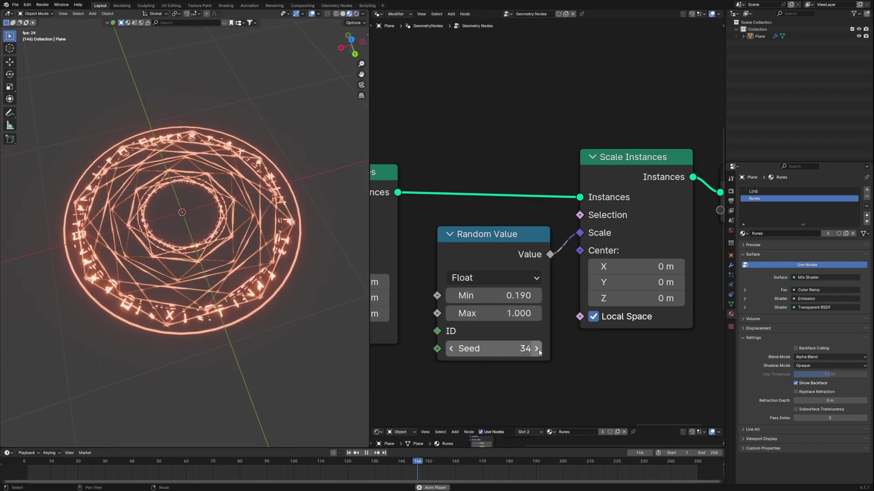
left_click(537, 349)
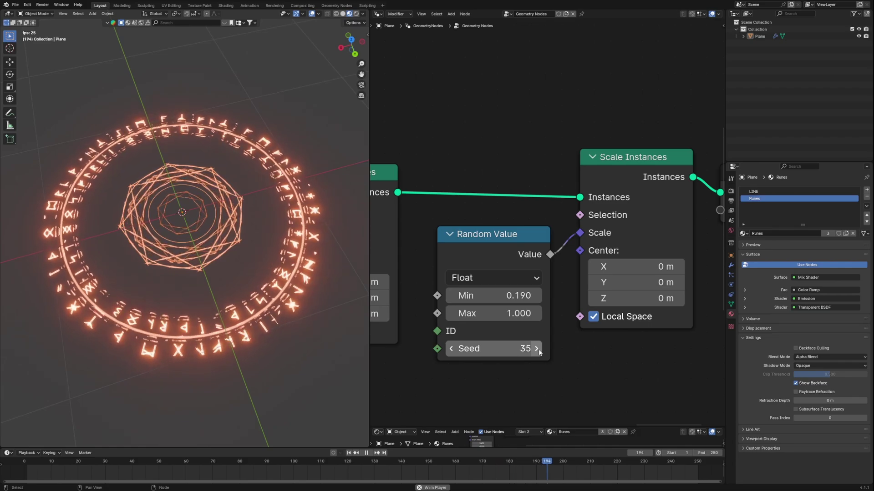
left_click(537, 349)
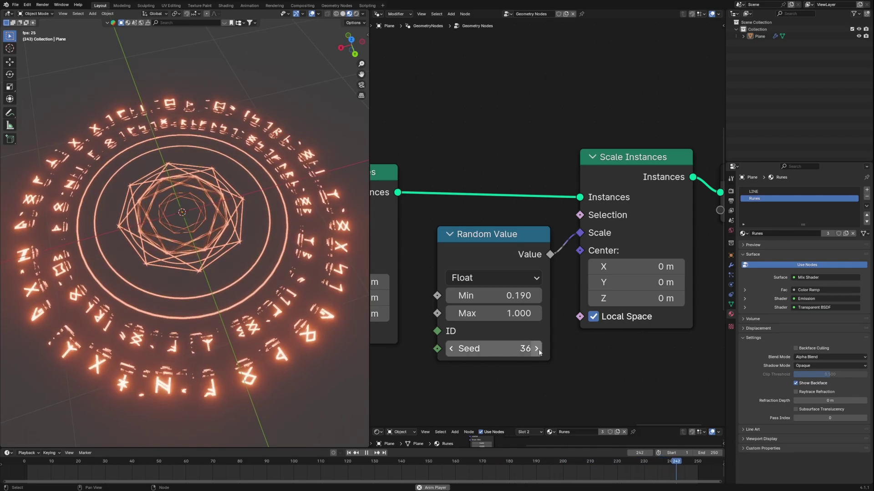
Increase the Seed of the scale Random Value node by one and inspect the animated circle.
left_click(538, 348)
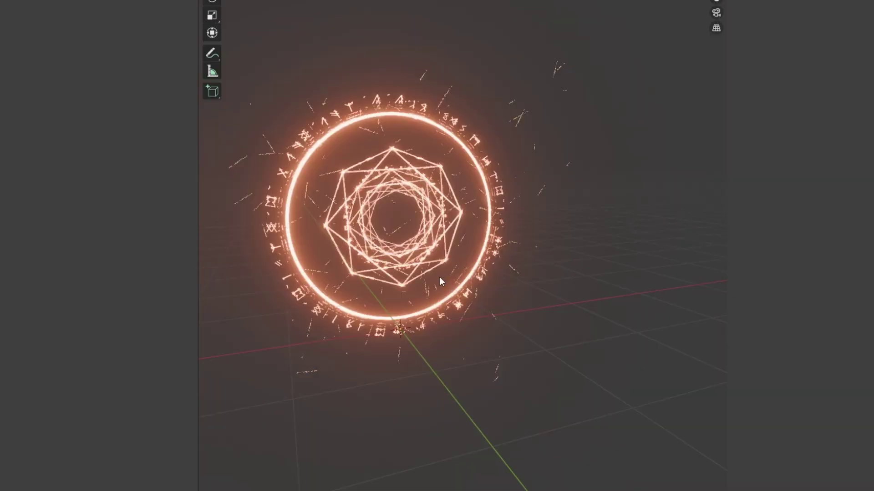
middle_click_drag(440, 277, 490, 302)
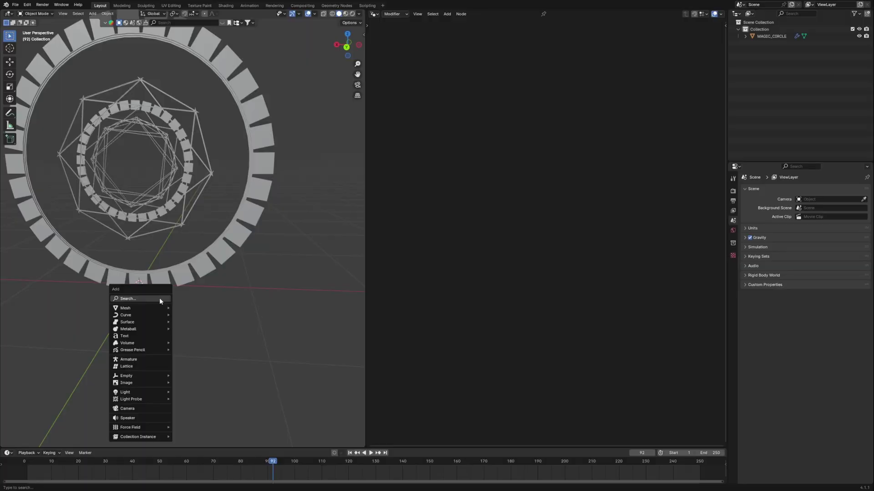
Add a mesh plane to the scene and create a new geometry node tree for it.
mouse_move(165, 307)
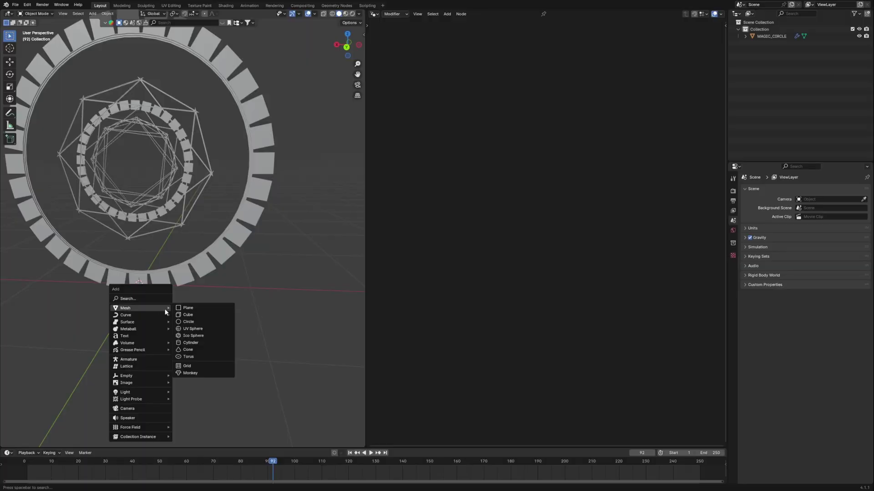
left_click(201, 307)
middle_click_drag(201, 307, 174, 282, "shift")
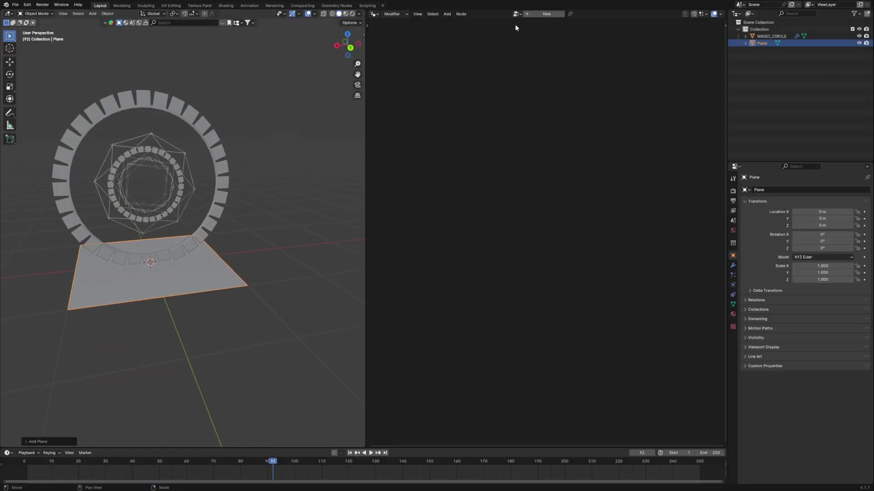
left_click(539, 14)
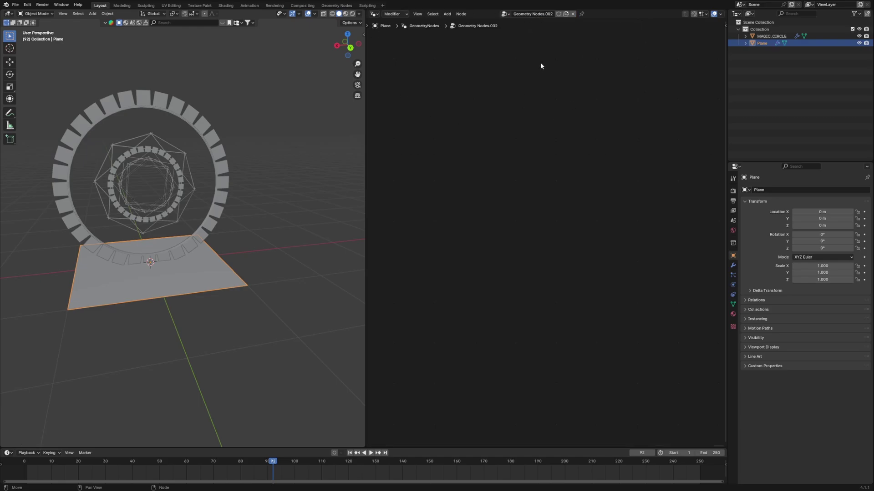
Delete the Group Input node from the plane's new geometry node tree.
left_click(532, 163)
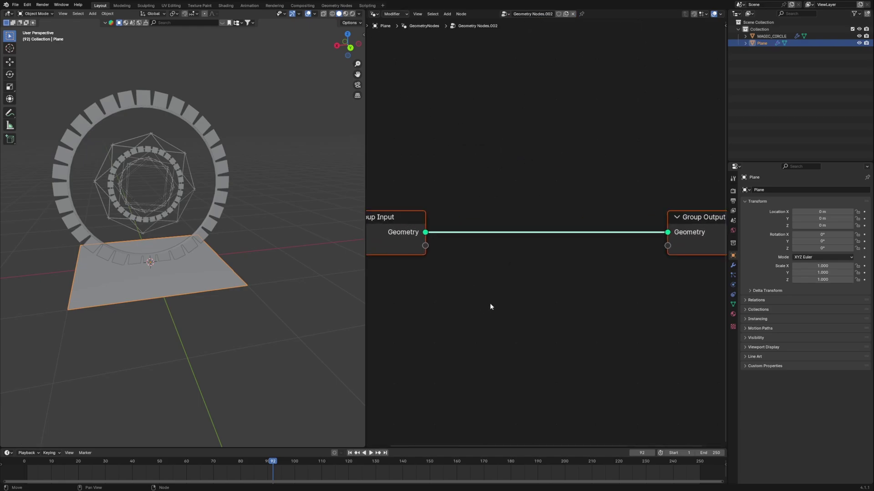
left_click_drag(518, 126, 403, 346)
key("x")
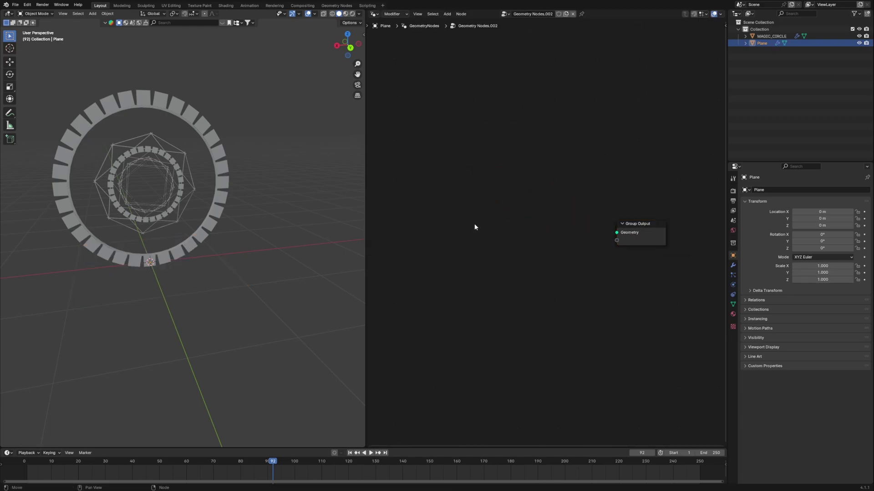
Bring MAGIC_CIRCLE in as an Object Info node set to Relative and connect its Geometry to the Group Output.
left_click_drag(771, 36, 598, 78)
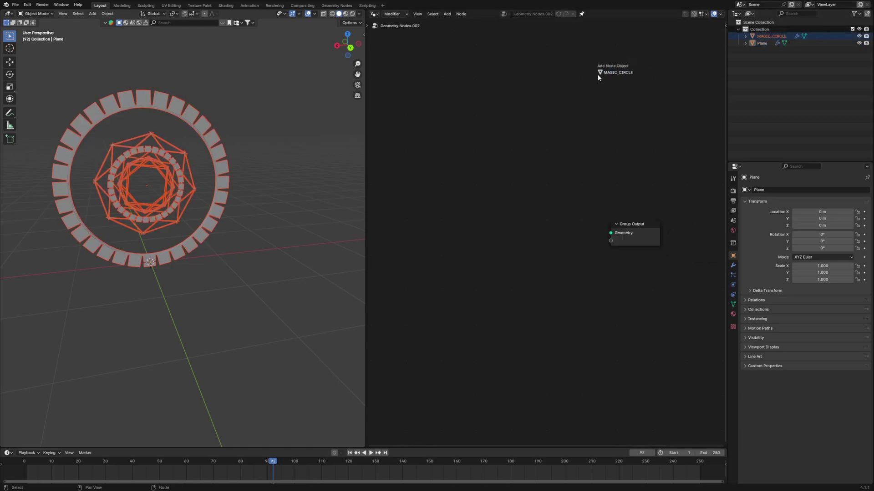
left_click_drag(575, 192, 464, 191)
left_click(463, 192, "alt+shift")
left_click(458, 212)
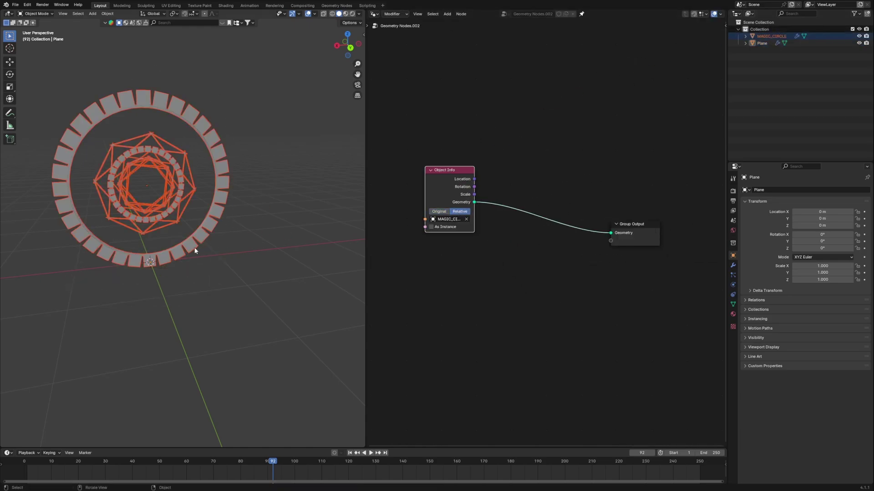
scroll(573, 226, "down", 1)
middle_click_drag(573, 227, 631, 218)
left_click_drag(521, 174, 440, 185)
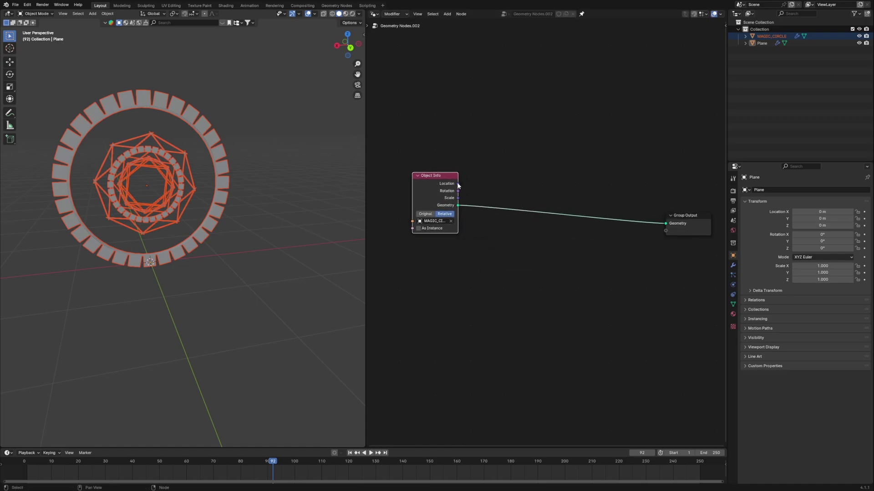
Insert a Distribute Points on Faces node between Object Info and Group Output.
left_click(519, 178)
key("shift+a")
left_click(523, 119)
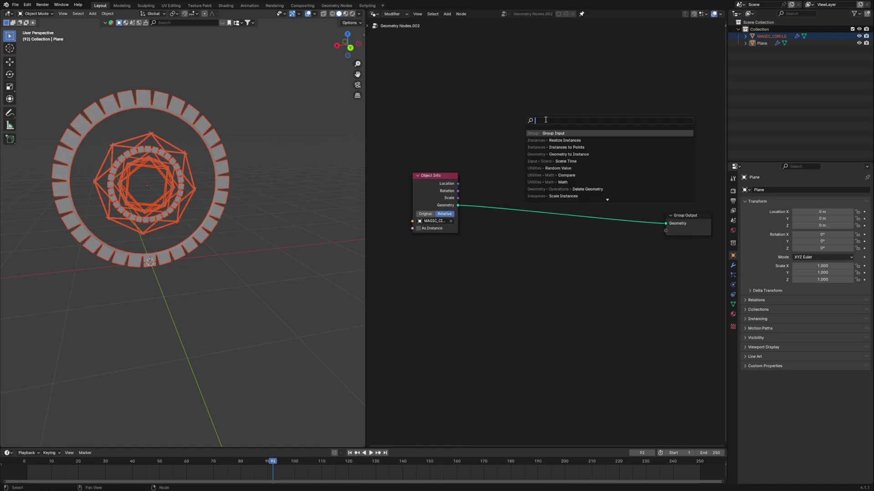
type("dist")
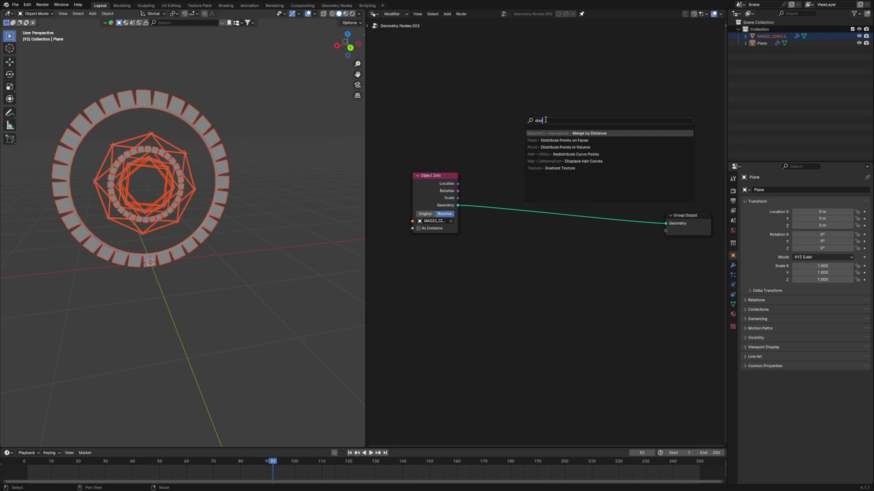
left_click(591, 140)
left_click(489, 155)
scroll(198, 129, "up", 3)
scroll(155, 109, "down", 3)
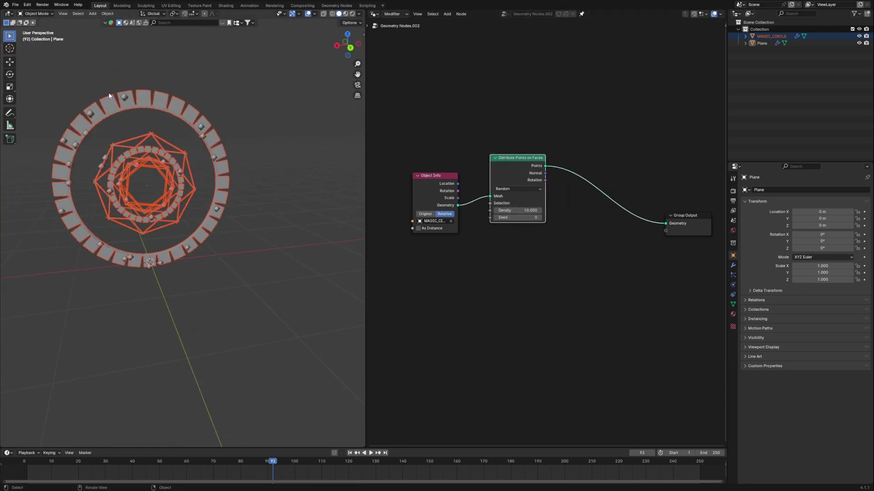
Make room before the Group Output and add a Simulation Zone below the existing link.
left_click(540, 267)
scroll(683, 228, "down", 1)
left_click_drag(683, 221, 697, 219)
left_click(572, 260)
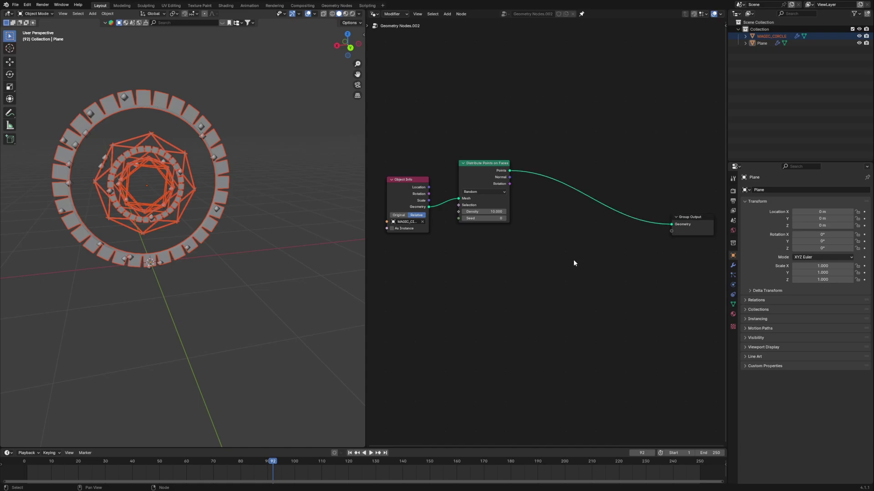
key("shift+a")
type("simula")
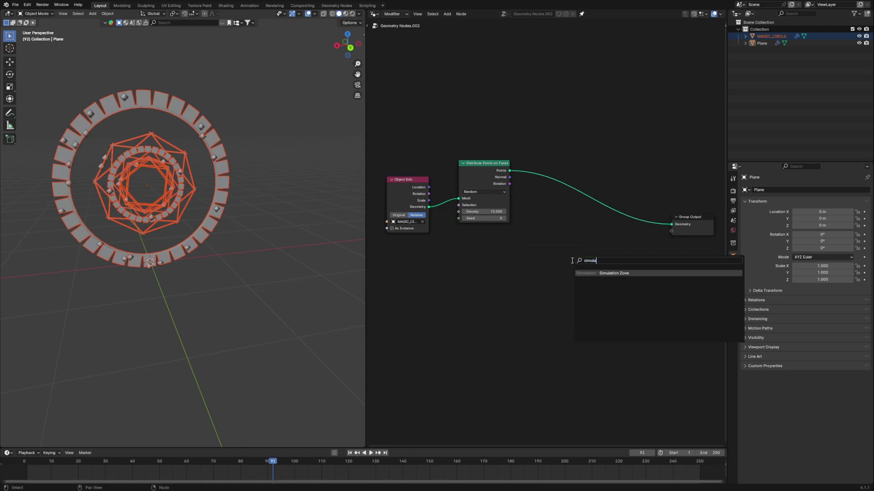
left_click(614, 274)
left_click(565, 250)
Insert a Join Geometry node between the two Simulation nodes of the zone.
left_click(595, 326)
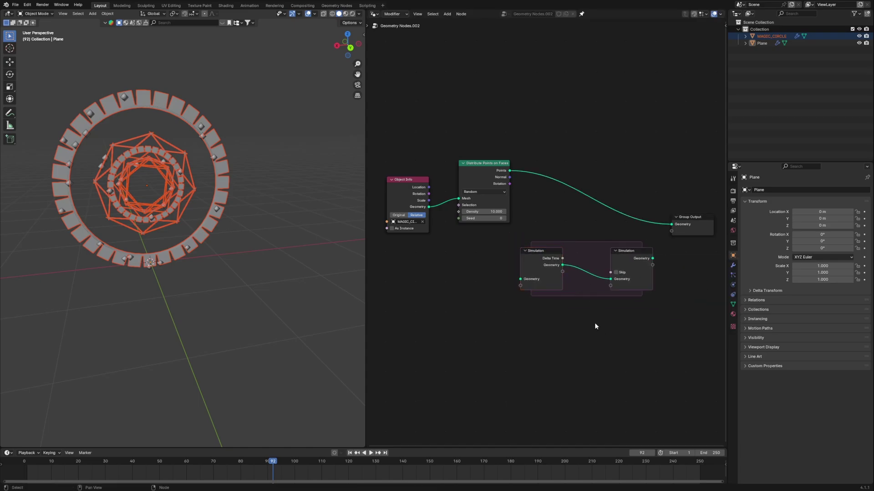
key("shift+a")
type("j")
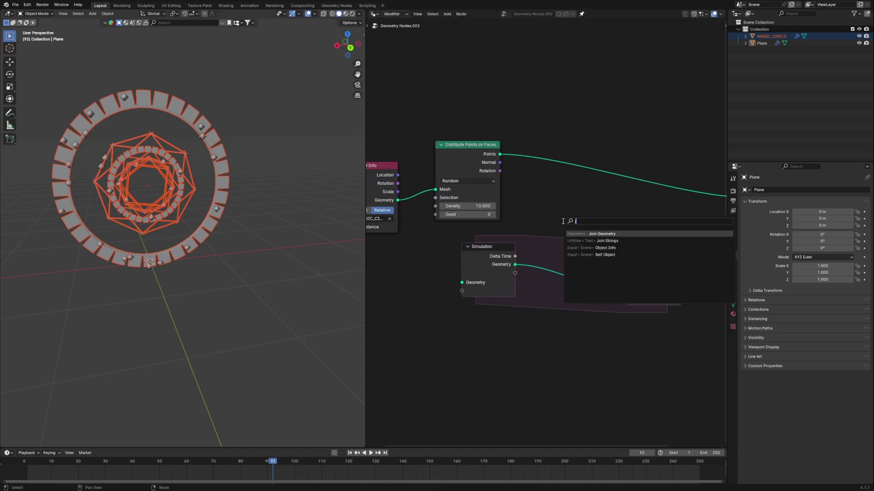
type("join")
left_click(602, 241)
left_click(545, 254)
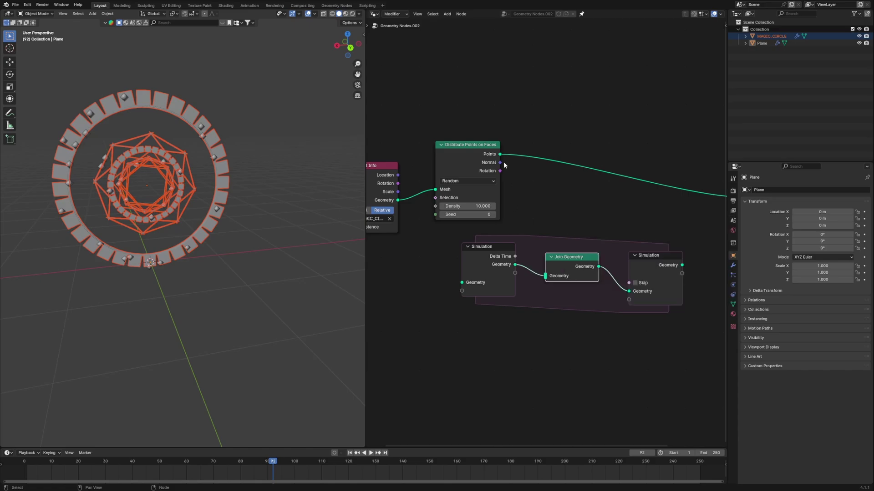
Connect the distributed Points to Join Geometry and the Simulation Zone's output Geometry to the Group Output.
left_click_drag(500, 155, 545, 276)
middle_click_drag(690, 274, 580, 263)
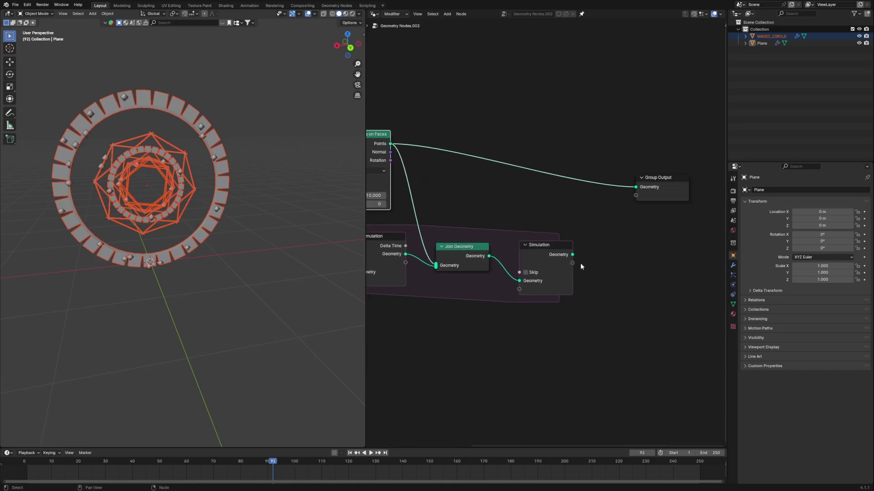
left_click_drag(572, 255, 636, 187)
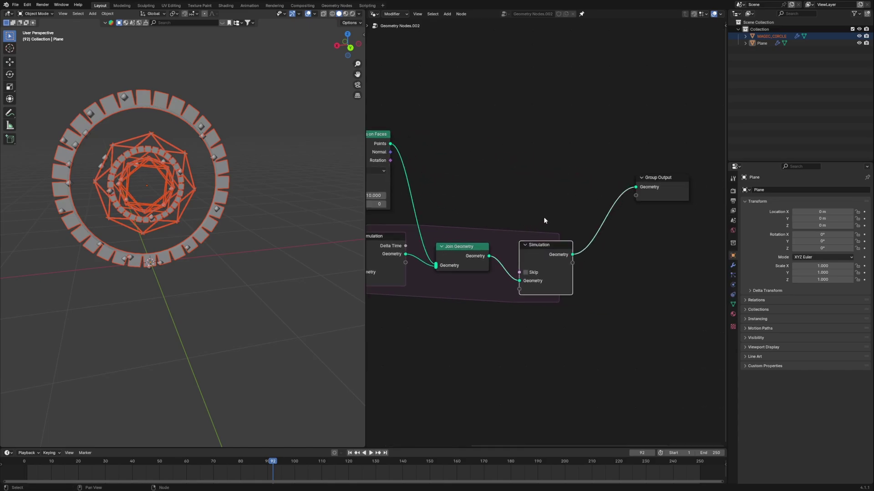
Add a Scene Time node and connect its Frame output to the Seed of Distribute Points on Faces.
middle_click_drag(669, 182, 701, 175)
scroll(660, 241, "up", 2)
middle_click_drag(660, 241, 536, 315)
left_click_drag(610, 152, 439, 162)
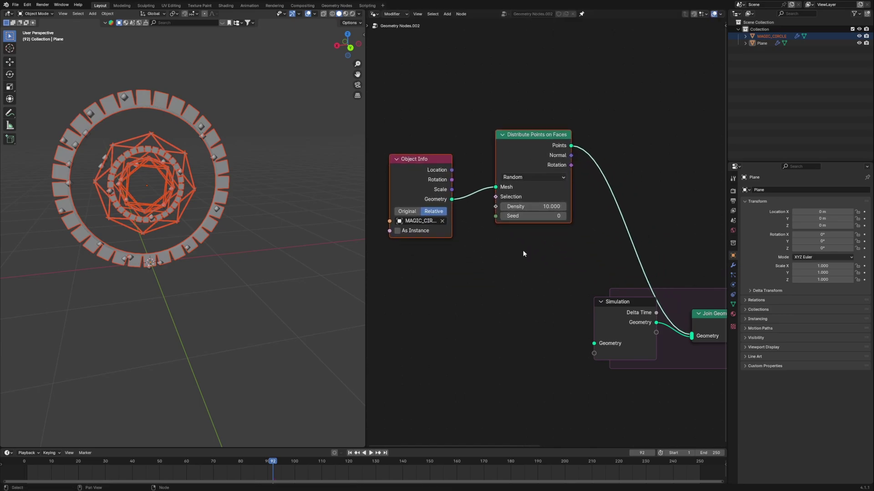
left_click(523, 253)
key("shift+a")
type("scene")
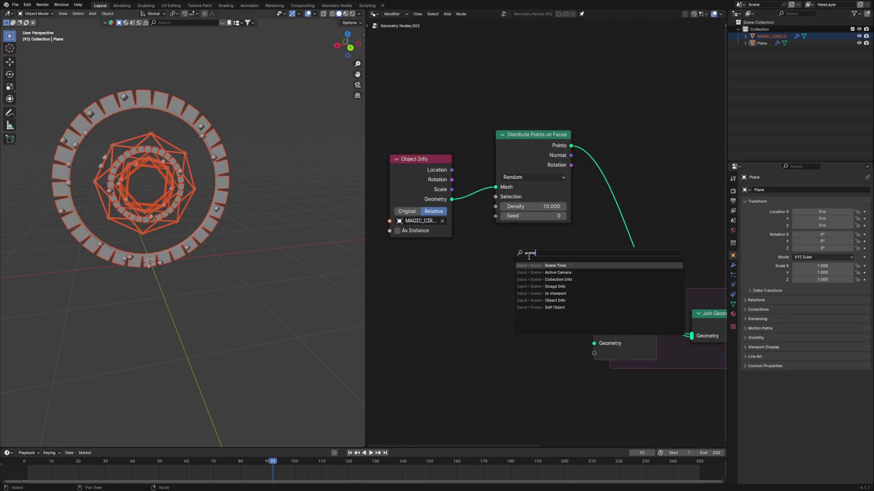
left_click(568, 265)
left_click_drag(564, 260, 593, 259)
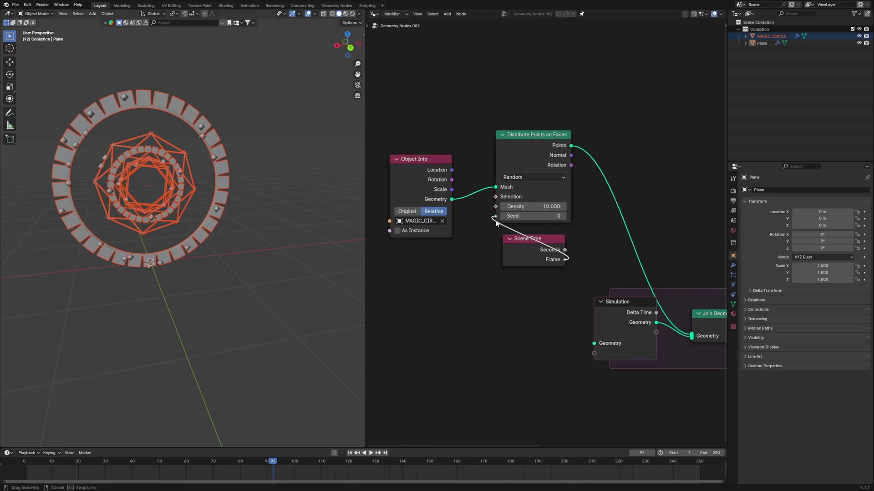
left_click_drag(496, 222, 496, 223)
Save the file and play the point simulation from frame 0.
key("ctrl+s")
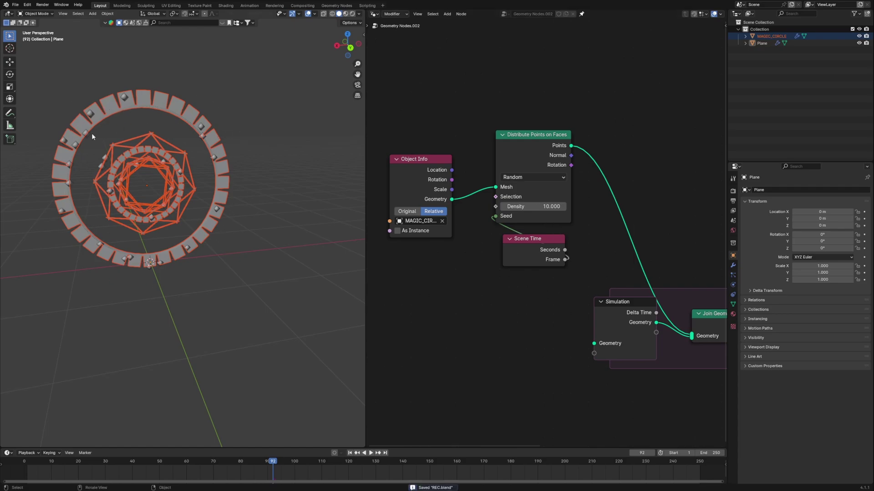
left_click(24, 462)
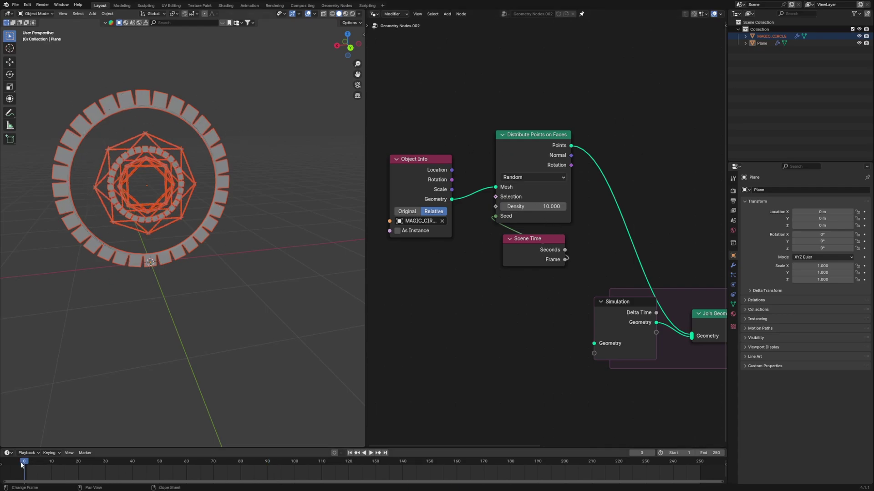
key("space")
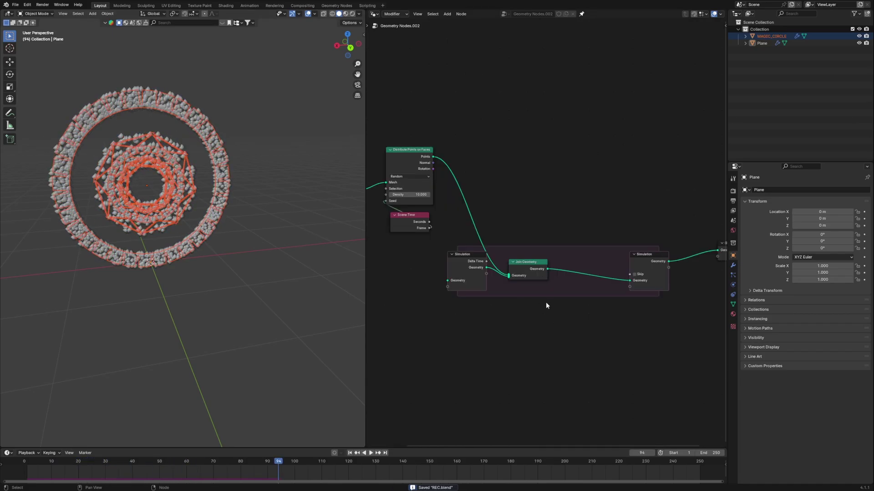
Insert a Set Position node between Join Geometry and the Simulation output node.
scroll(546, 305, "up", 2)
key("shift+a")
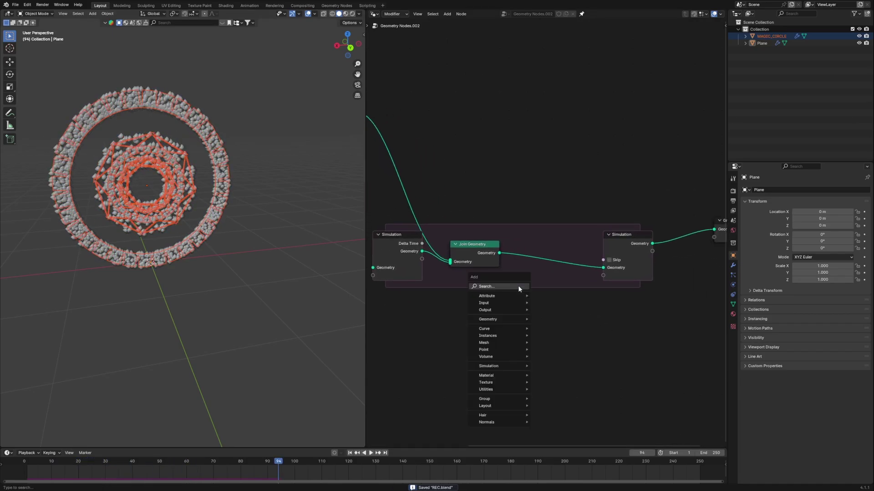
type("set")
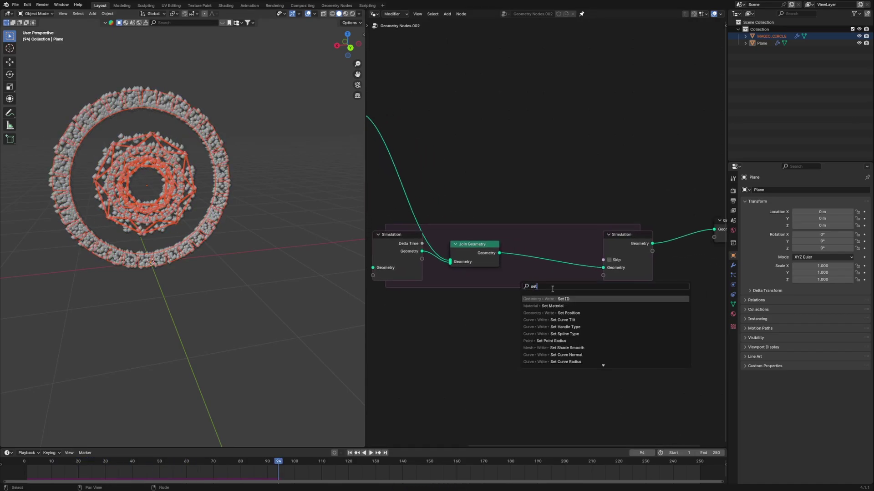
type(" p")
key("Return")
left_click(512, 289)
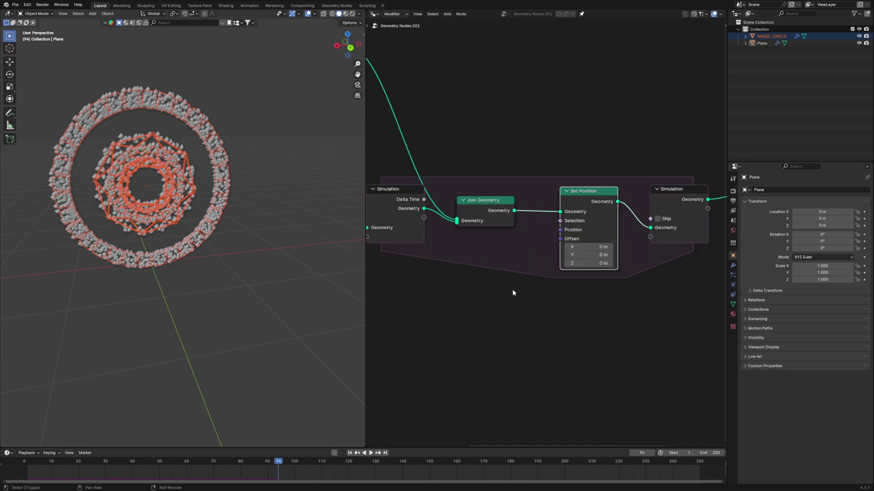
Insert a Store Named Attribute node between Join Geometry and Set Position.
key("shift+a")
type("store")
key("Return")
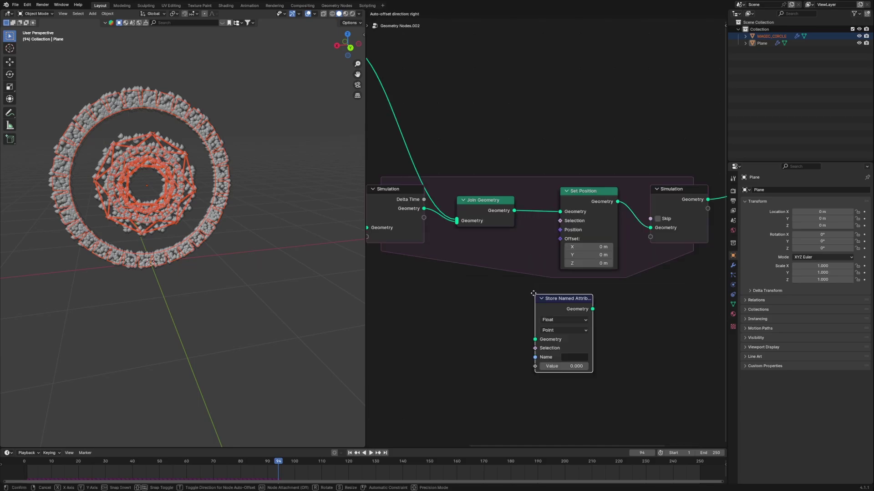
left_click(530, 188)
Name the stored attribute O and set its data type to Vector.
left_click(533, 251)
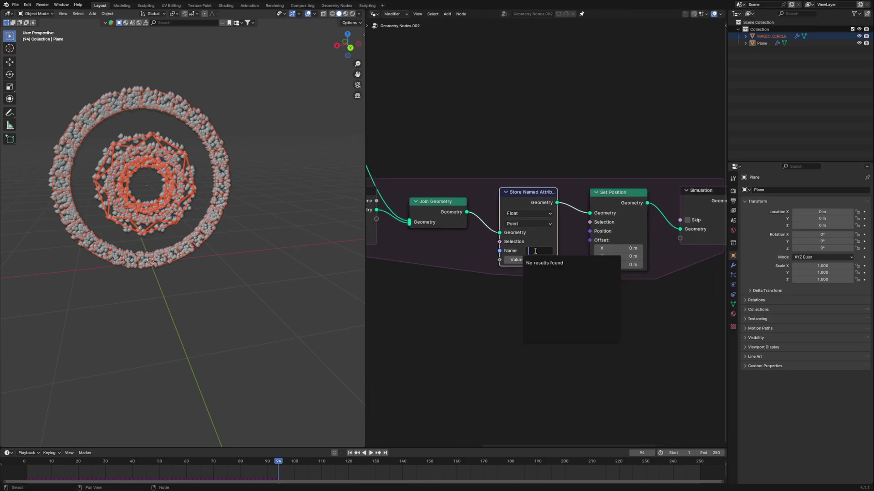
type("O")
key("Return")
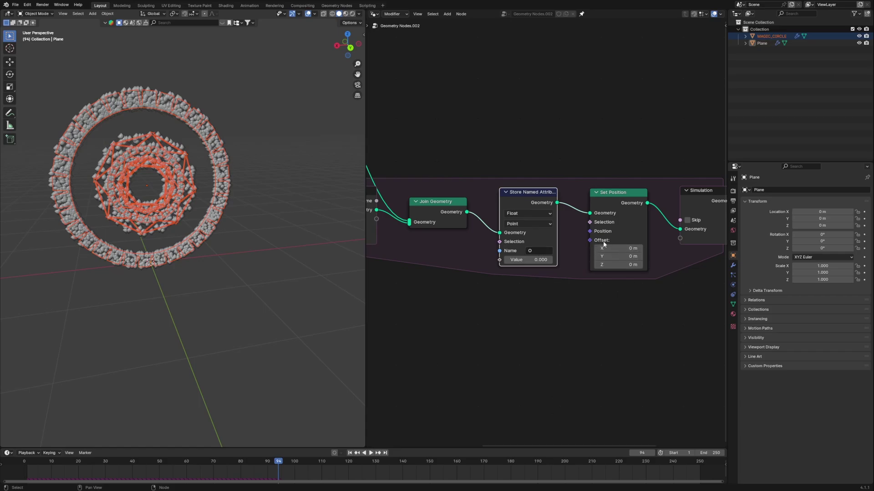
left_click(528, 214)
left_click(525, 253)
Add a Vector Named Attribute node reading O and link its Attribute output to Set Position's Offset.
key("shift+a")
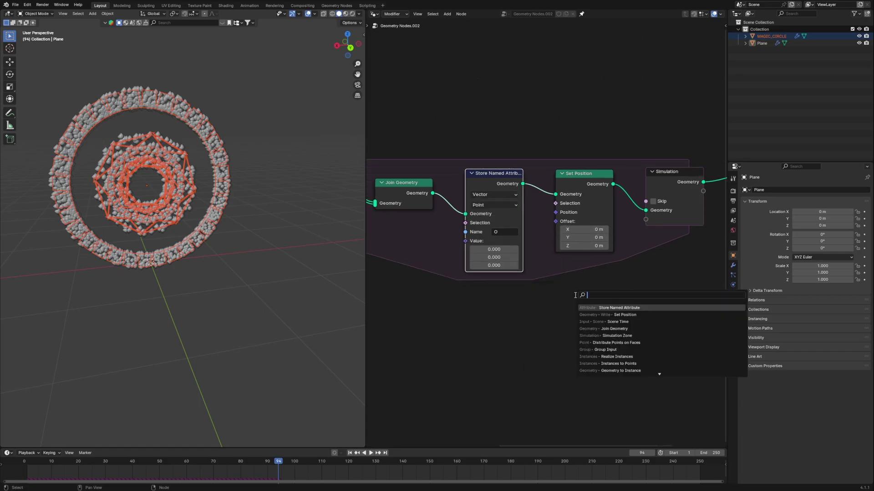
type("named")
key("Return")
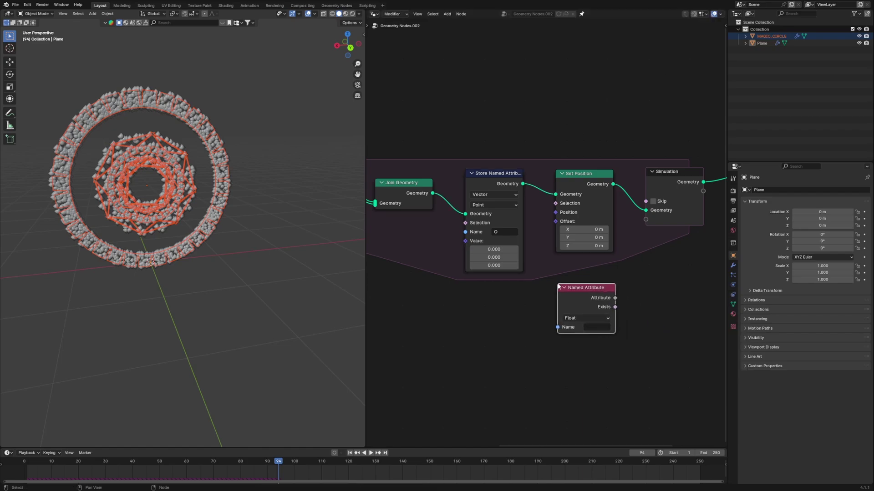
left_click(595, 319)
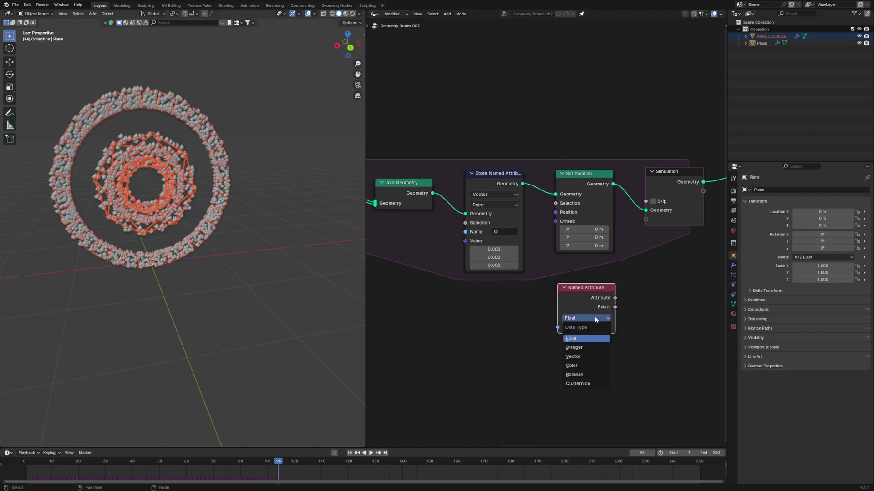
left_click(572, 356)
left_click_drag(615, 298, 580, 279)
left_click_drag(554, 225, 555, 221)
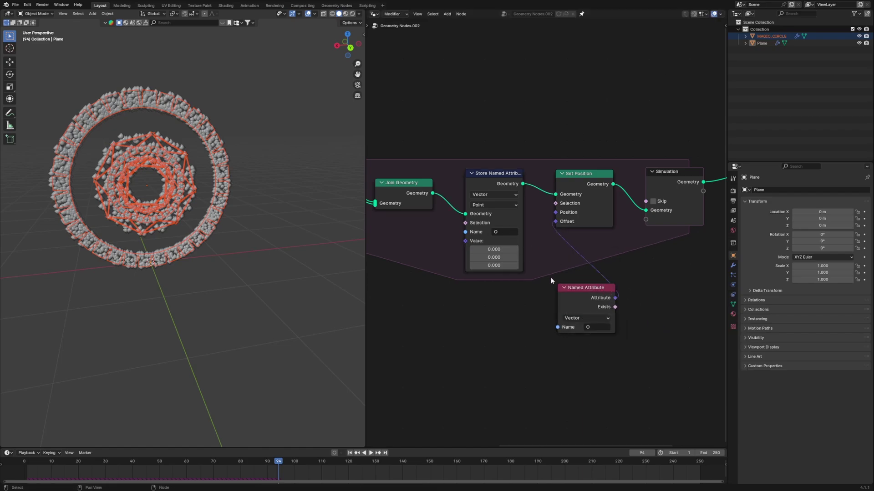
Duplicate the O Named Attribute node and link the copy to the Value input of Store Named Attribute.
scroll(574, 302, "up", 4, "ctrl")
key("shift+d")
left_click(486, 298)
middle_click_drag(486, 298, 556, 313)
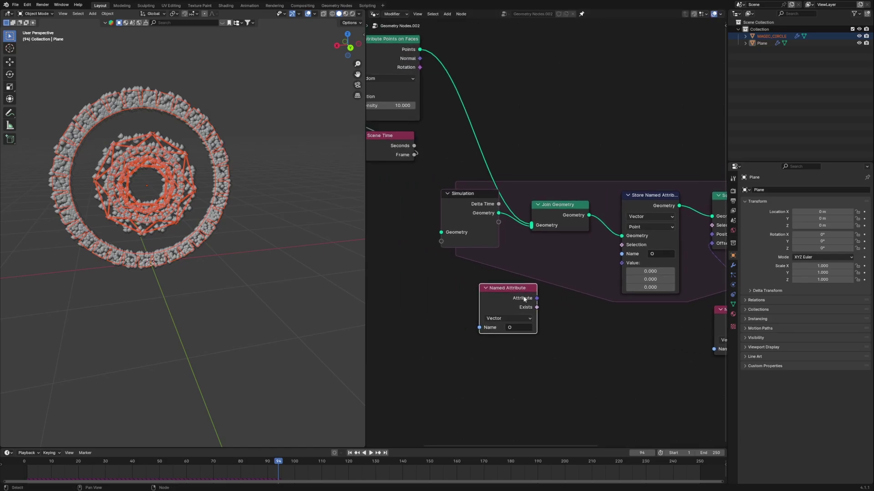
left_click_drag(503, 296, 623, 264)
scroll(619, 306, "down", 3, "ctrl")
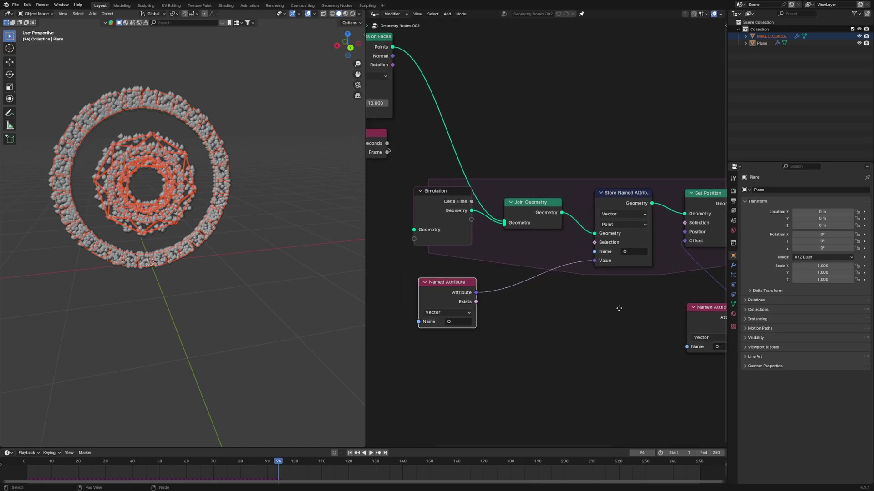
Insert a Vector Math Add node between the copied Named Attribute and Store Named Attribute, with its Z value set to -0.030.
key("shift+a")
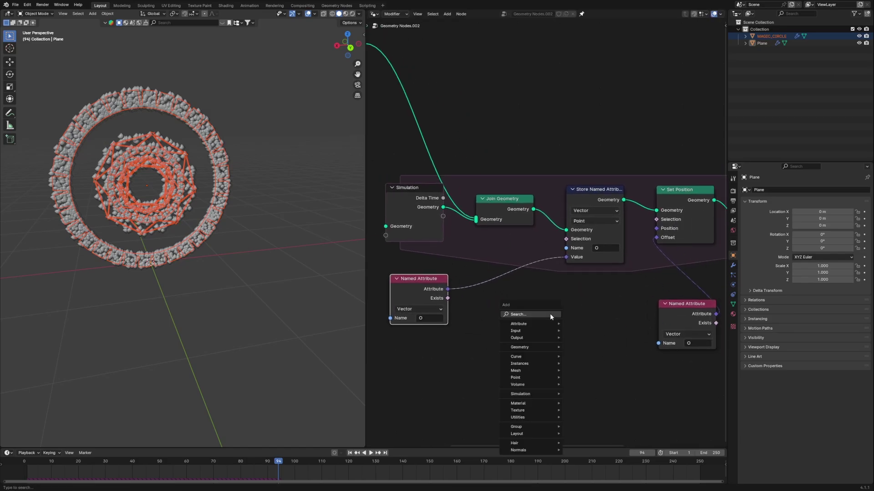
left_click(550, 313)
type("vecotr")
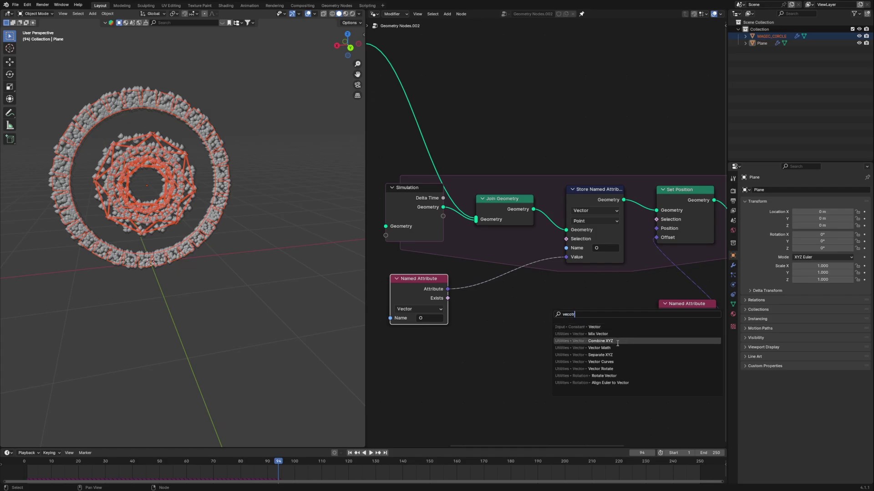
left_click(598, 348)
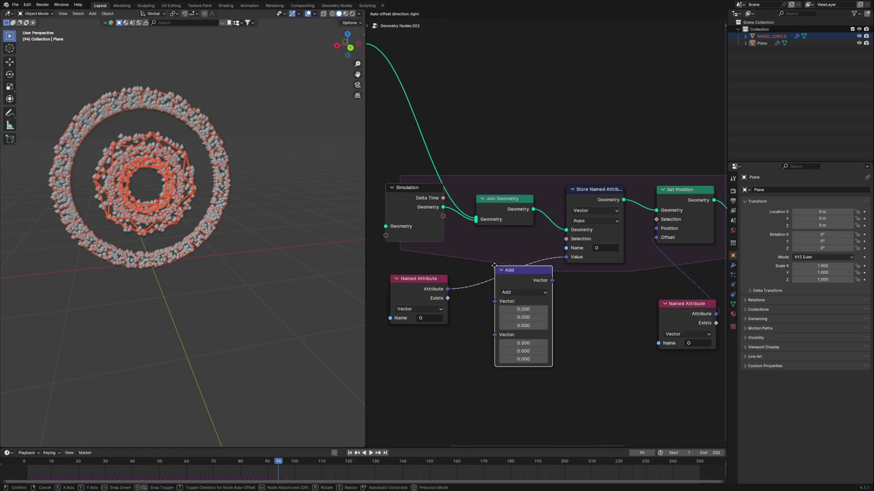
left_click(510, 341)
scroll(503, 350, "up", 2)
left_click_drag(500, 356, 500, 357)
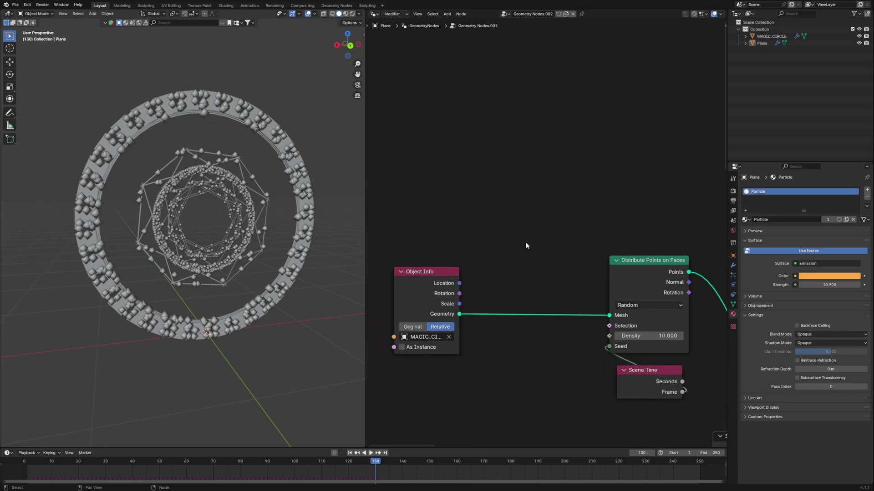
Play the animation briefly and insert a Realize Instances node between Object Info and Distribute Points on Faces.
key("space")
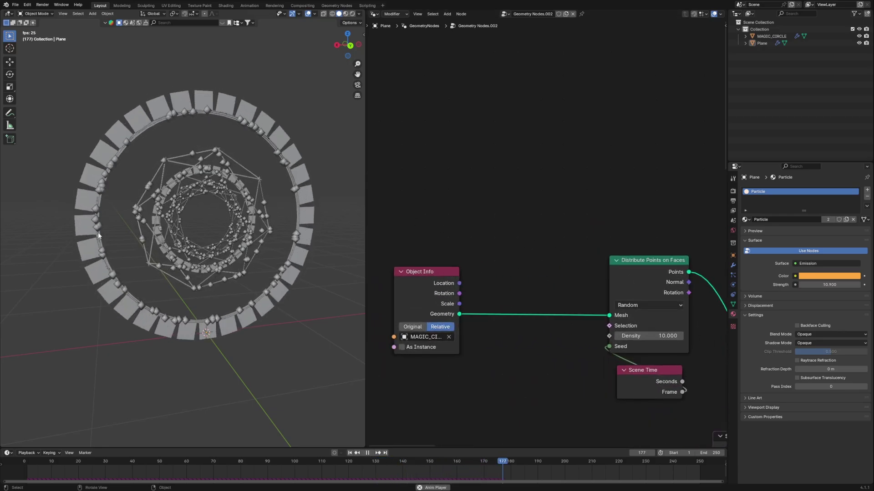
key("space")
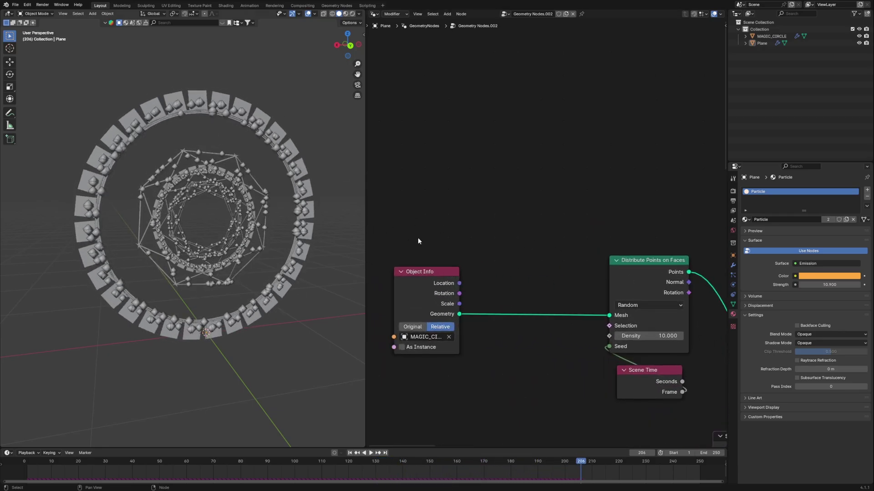
key("shift+a")
key("Escape")
key("shift+a")
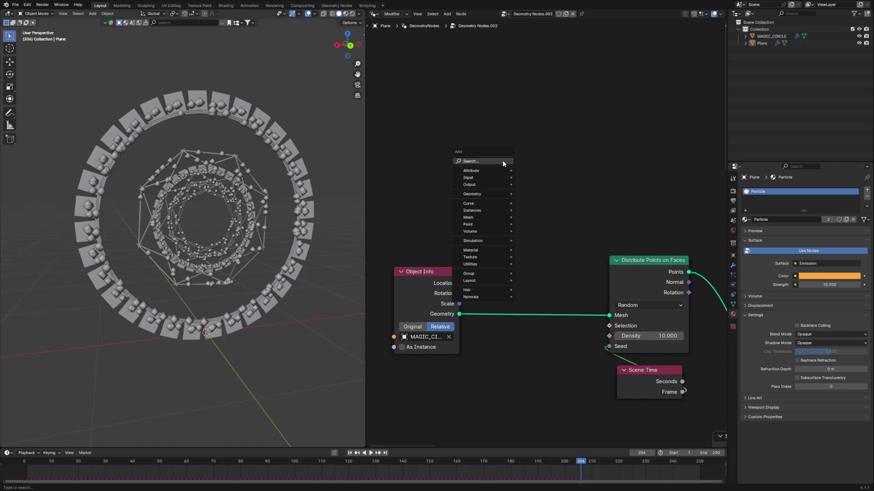
type("realize")
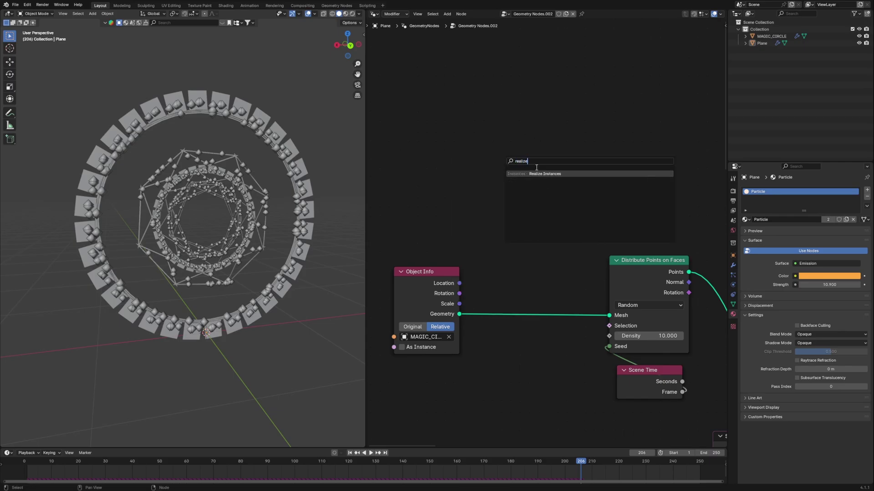
key("Return")
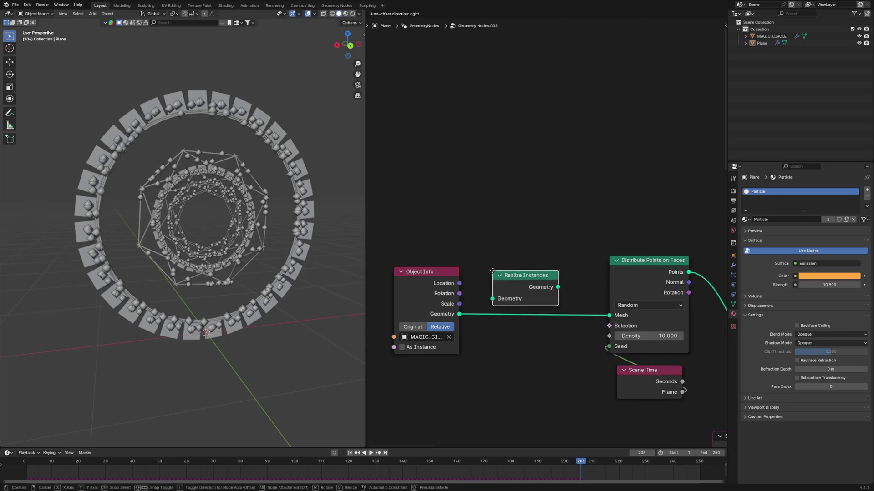
left_click(500, 286)
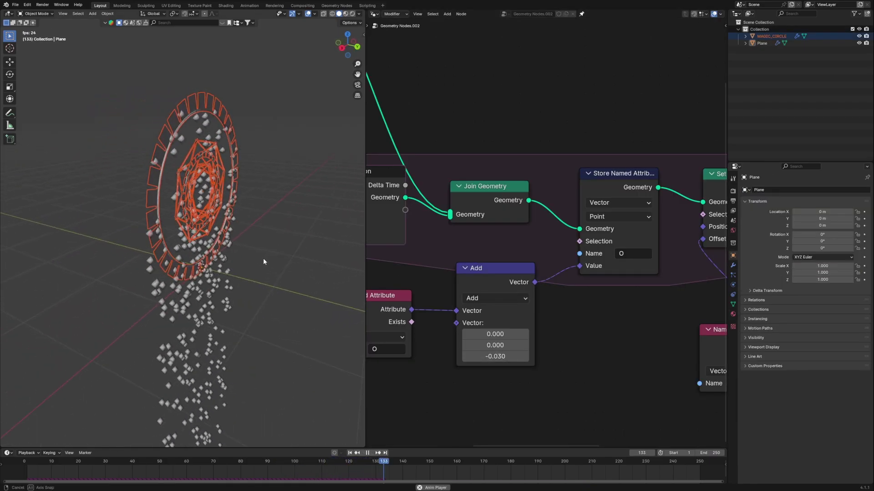
Examine the particles falling from the magic circle during playback and stop the animation.
scroll(514, 312, "down", 3)
middle_click_drag(570, 297, 514, 303)
scroll(236, 331, "down", 12)
scroll(236, 331, "up", 12)
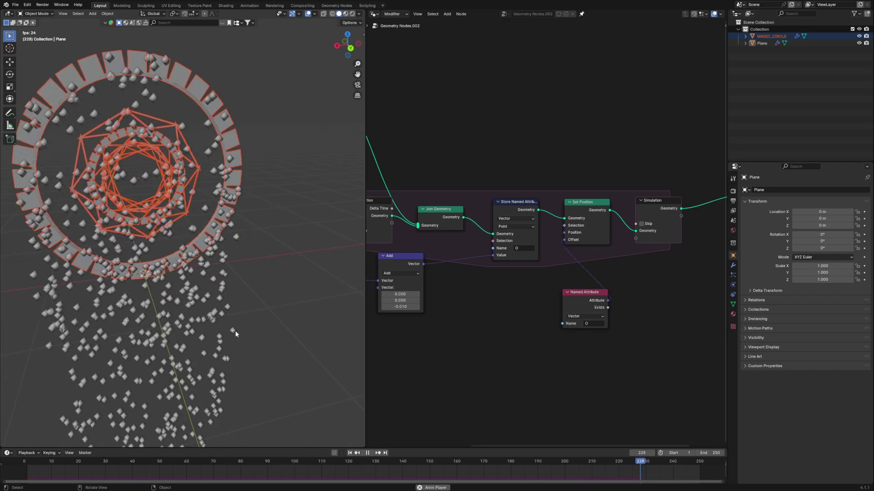
key("space")
Move the Simulation output node away from Set Position and insert a Delete Geometry node between them.
middle_click_drag(627, 294, 494, 310)
left_click_drag(656, 167, 497, 269)
key("g")
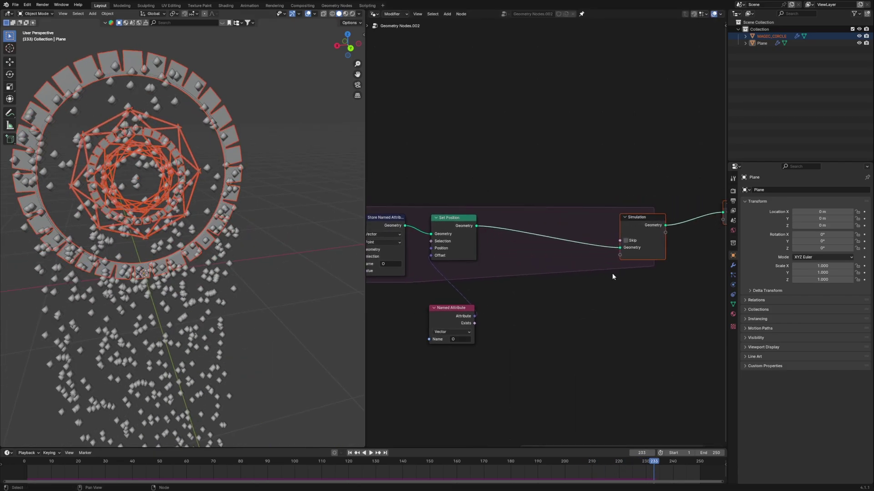
left_click(612, 273)
key("shift+a")
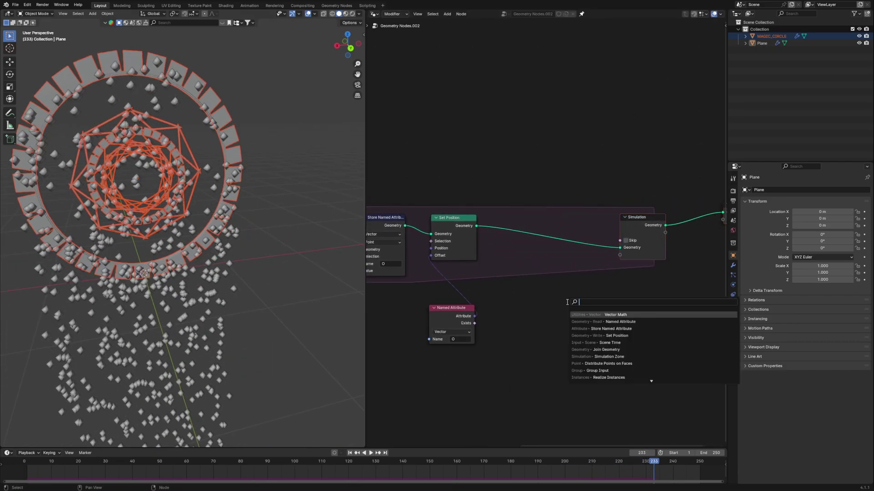
type("delete")
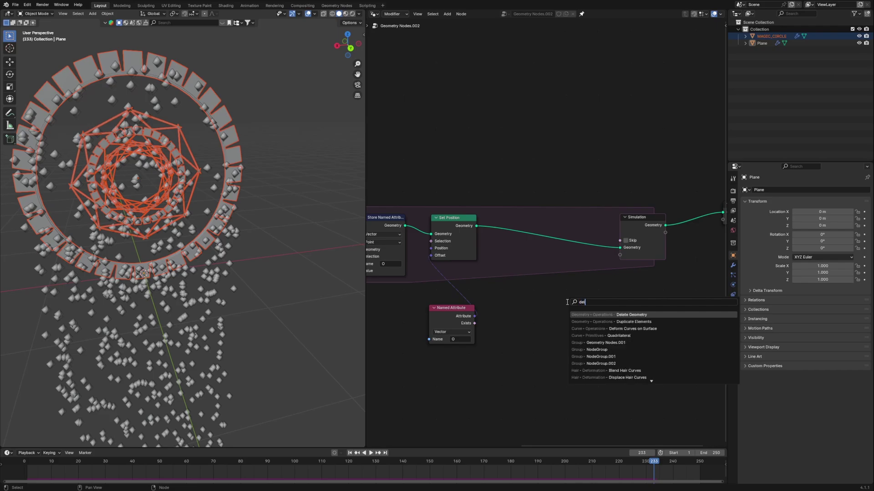
left_click(620, 315)
left_click(588, 297)
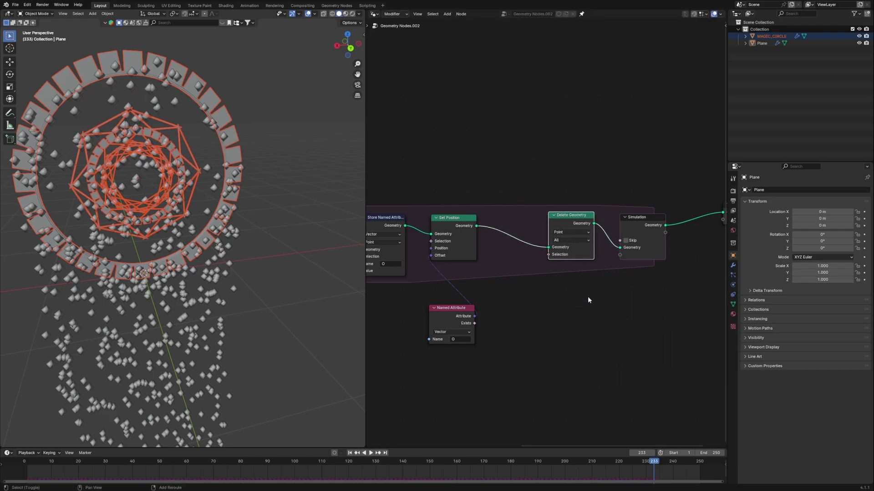
key("shift+a")
left_click(435, 308)
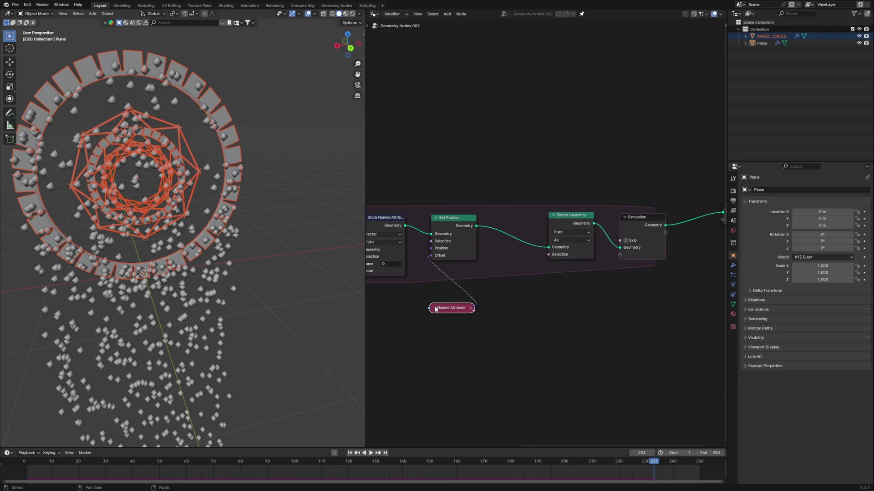
key("h")
Duplicate the Store Named Attribute and Named Attribute nodes, inserting the copied store node between Set Position and Delete Geometry.
left_click(397, 234)
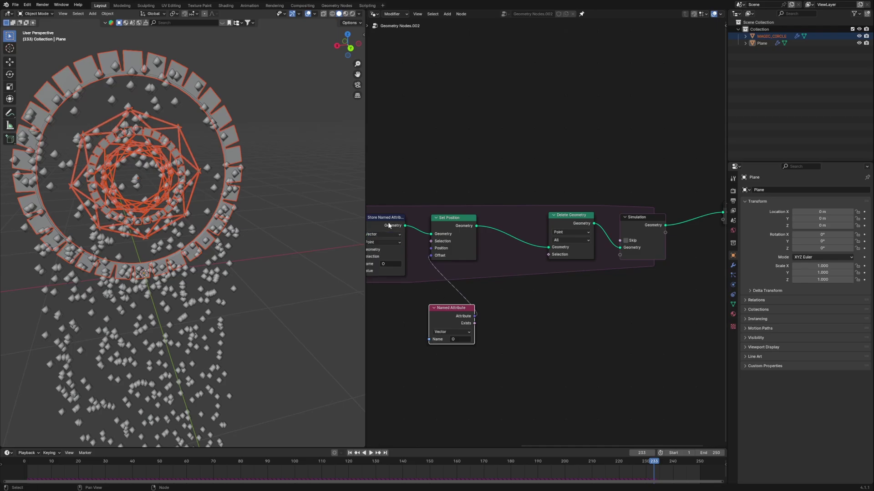
left_click(388, 227)
key("shift+d")
left_click(580, 310)
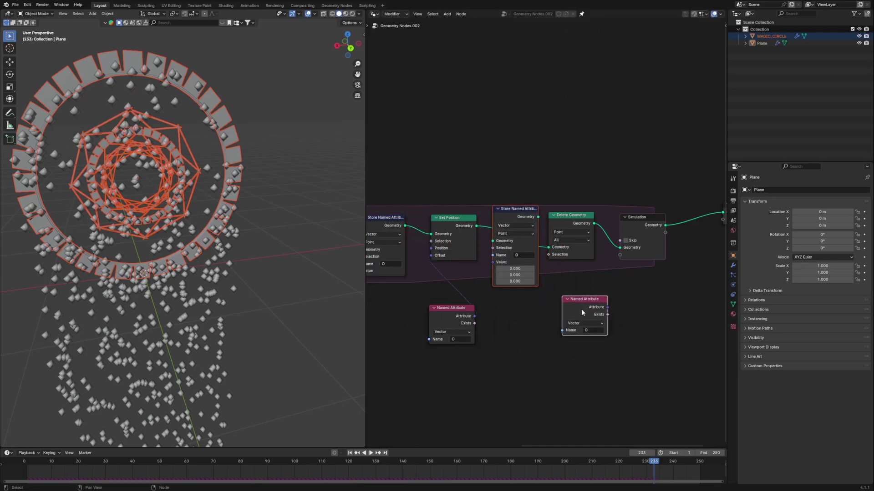
left_click(549, 277)
left_click_drag(520, 218, 530, 219)
left_click_drag(599, 308, 621, 307)
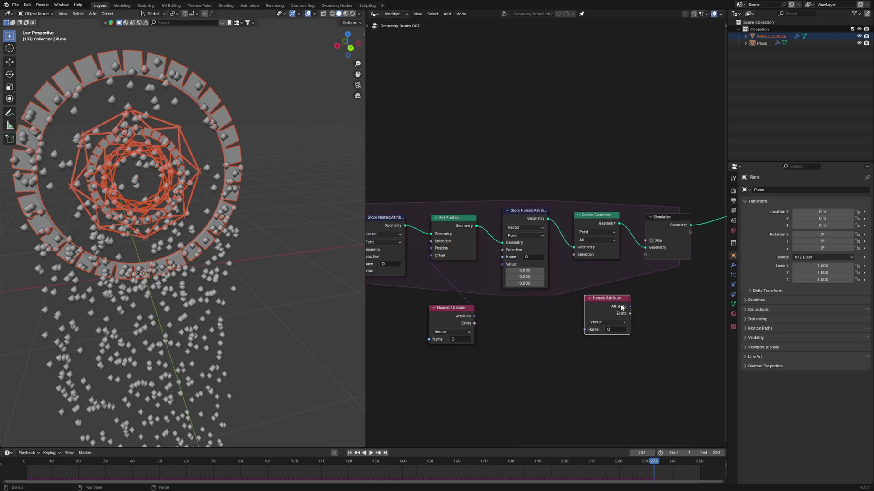
Name both copied attribute nodes AGE and link the Named Attribute, set to Float, to Delete Geometry's Selection.
left_click(615, 321)
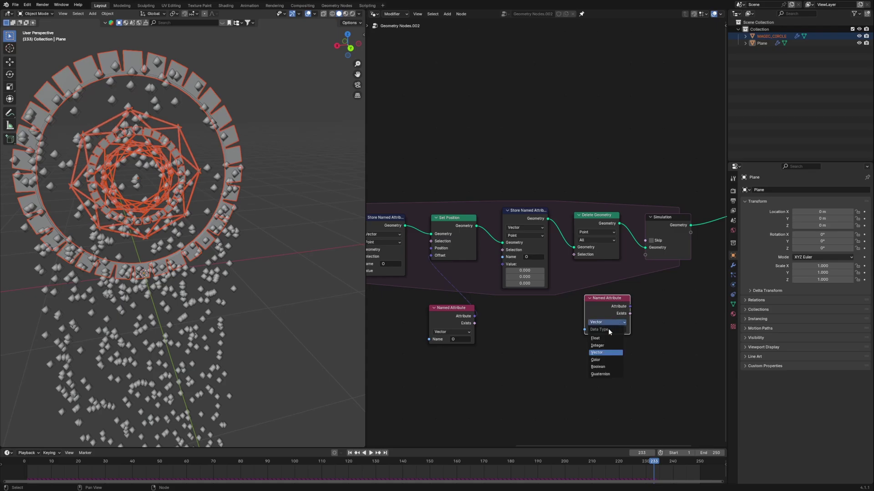
left_click(611, 332)
type("AGE")
key("Return")
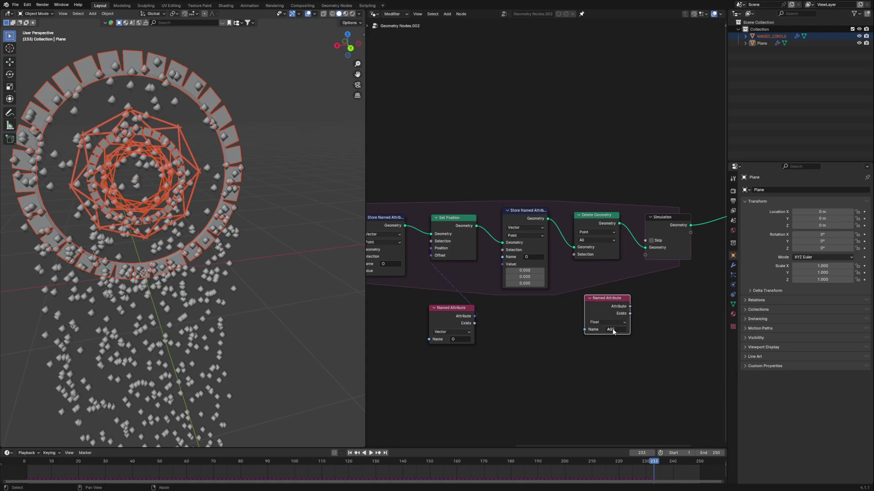
type("AGE")
scroll(558, 280, "up", 4)
middle_click_drag(652, 323, 620, 299)
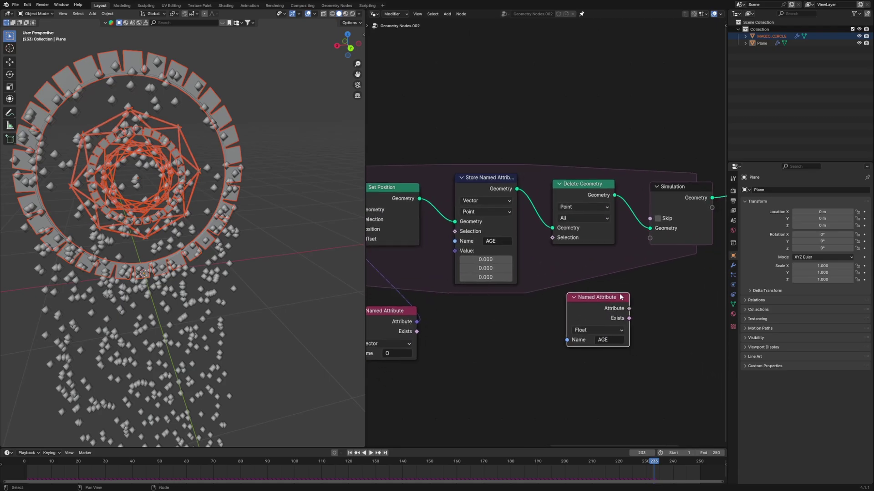
left_click_drag(629, 308, 548, 239)
Duplicate the AGE Named Attribute node, link the copy to the AGE store node's Value, and set the stored type to Float.
middle_click_drag(508, 303, 577, 243)
left_click(669, 250)
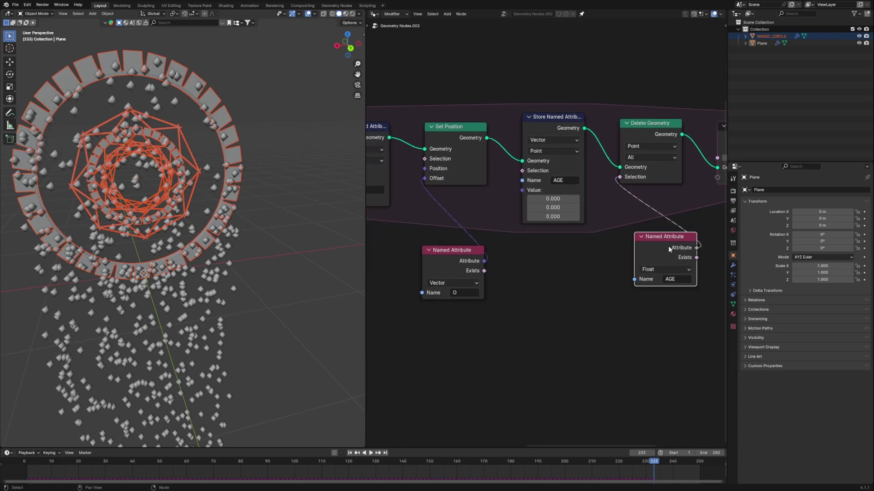
key("shift+d")
left_click(574, 304)
left_click_drag(584, 286, 522, 190)
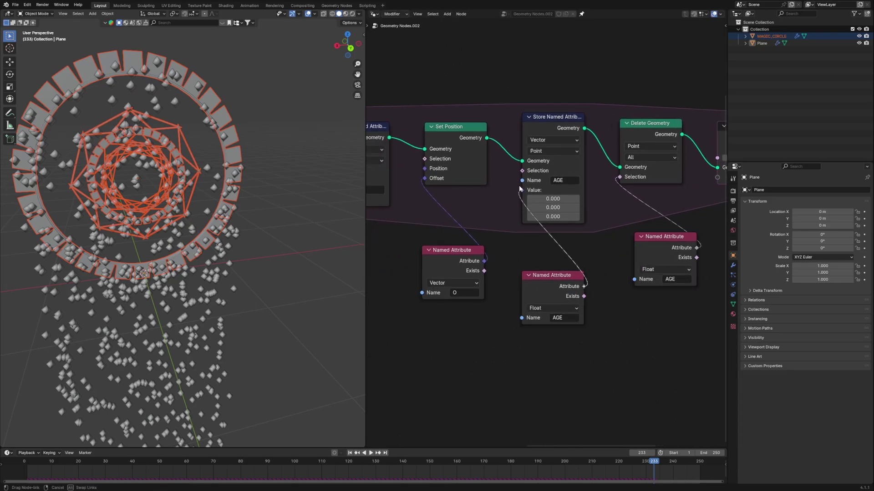
left_click(554, 140)
left_click(537, 162)
Insert a Math Add node between the duplicated AGE Named Attribute and the AGE Store Named Attribute node.
key("shift+a")
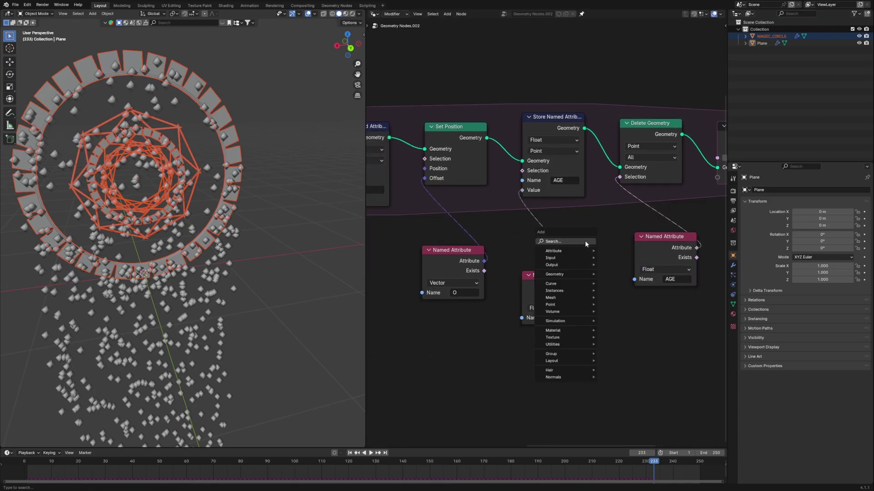
left_click(586, 240)
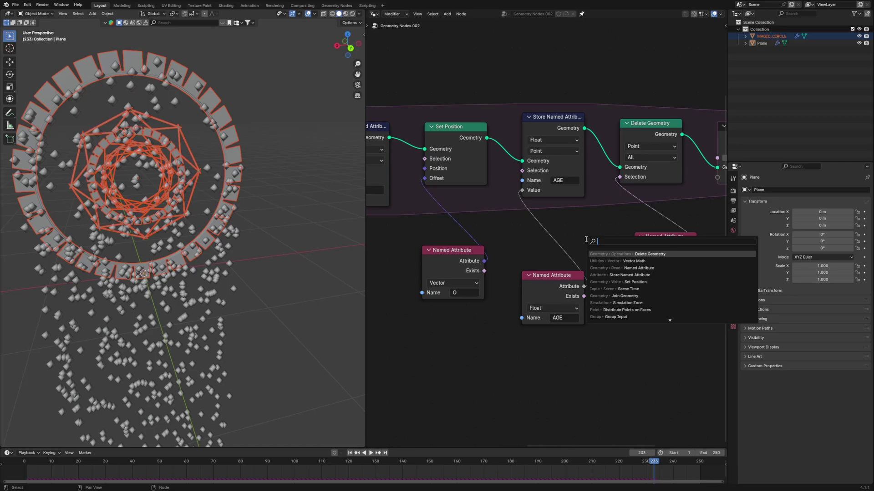
type("math")
key("Return")
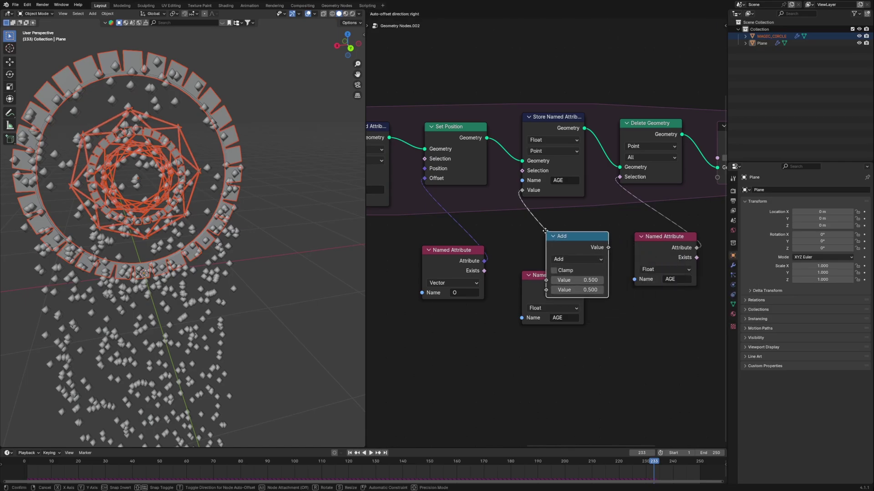
left_click(550, 283)
left_click_drag(551, 284, 550, 298)
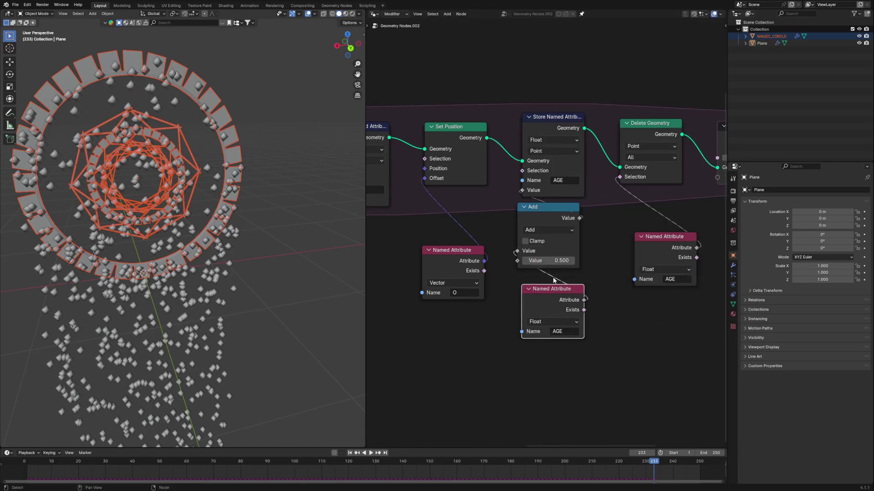
Set the Math Add node's second value to 1 and line the node up under the AGE store node.
left_click(550, 261)
type("1")
left_click(641, 306)
left_click_drag(558, 217, 561, 220)
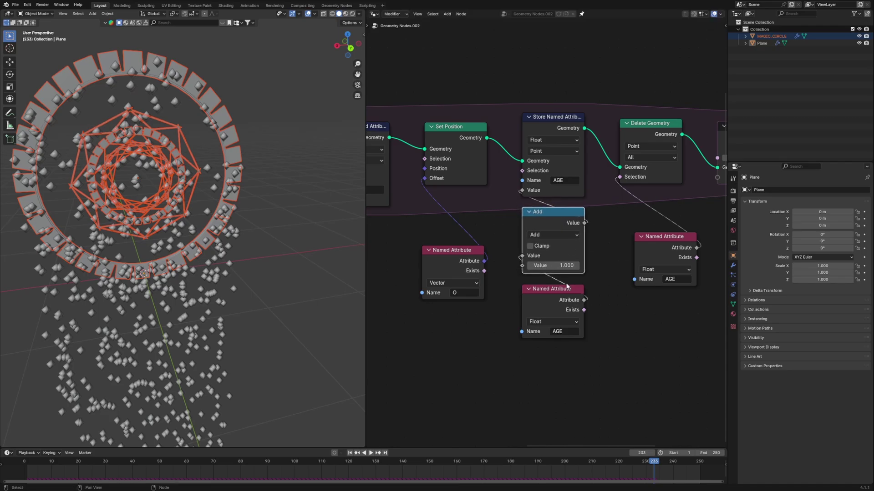
Line up the Math Add node under the AGE store node and lower the AGE Named Attribute feeding Delete Geometry.
left_click(563, 223)
middle_click_drag(646, 324, 609, 331)
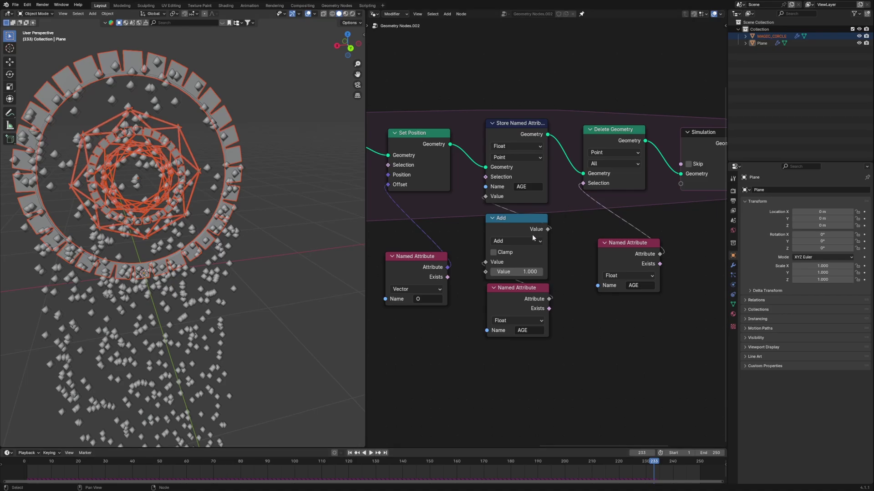
left_click_drag(524, 229, 523, 226)
left_click_drag(641, 248, 633, 297)
Insert a Compare node between the AGE Named Attribute and Delete Geometry's Selection.
key("shift+a")
left_click(684, 260)
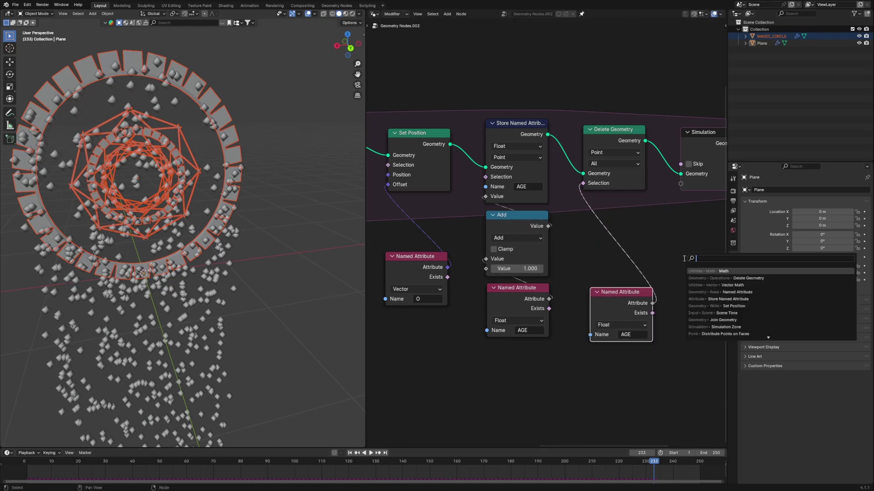
type("ca")
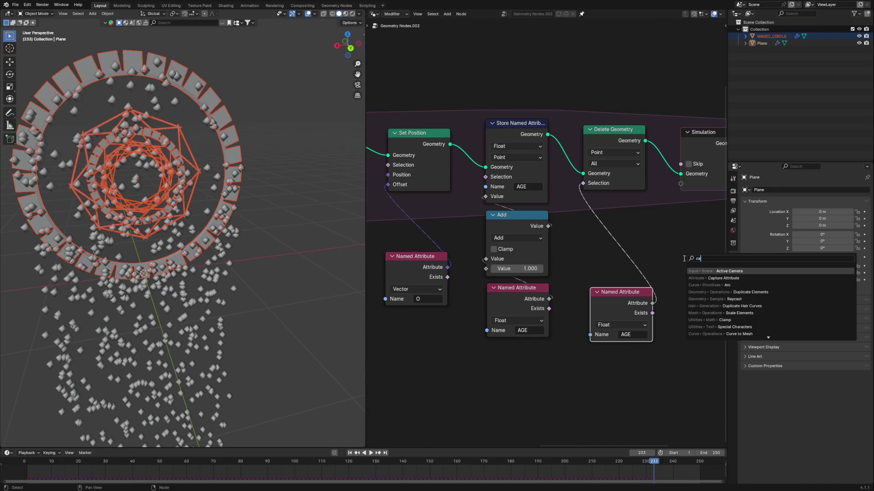
key("BackSpace")
type("ompare")
key("Return")
left_click(621, 228)
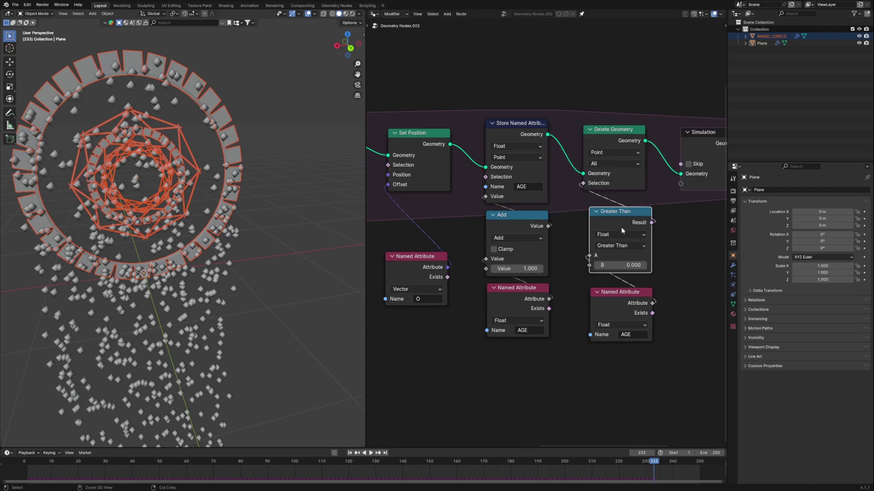
Set the Greater Than node's B value to 10 and save the file.
scroll(680, 269, "up", 3)
middle_click_drag(679, 268, 578, 252)
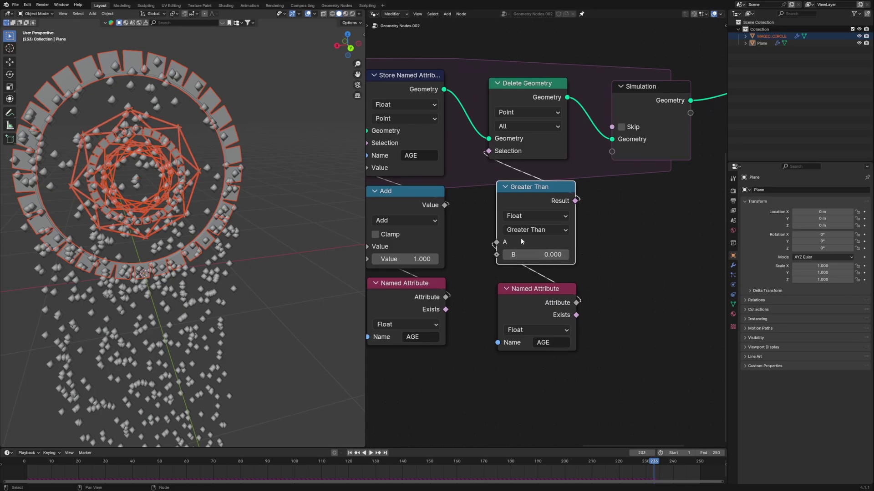
scroll(537, 245, "up", 1)
left_click(537, 262)
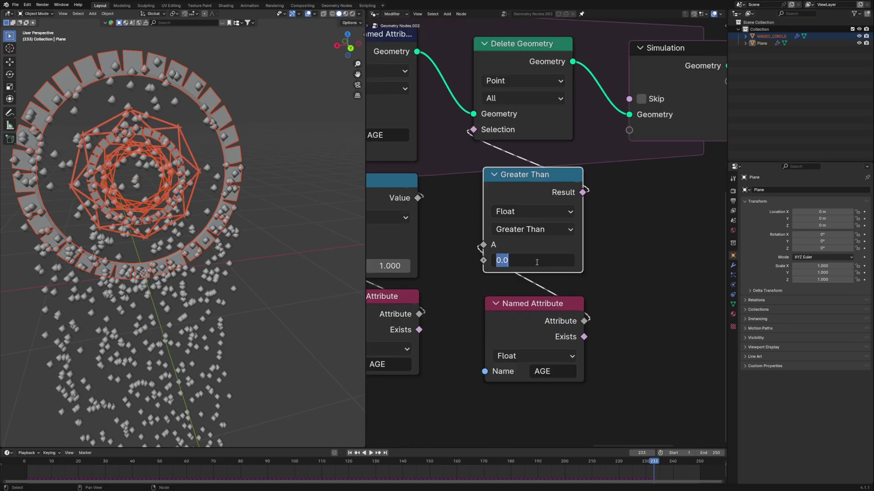
type("20")
key("Return")
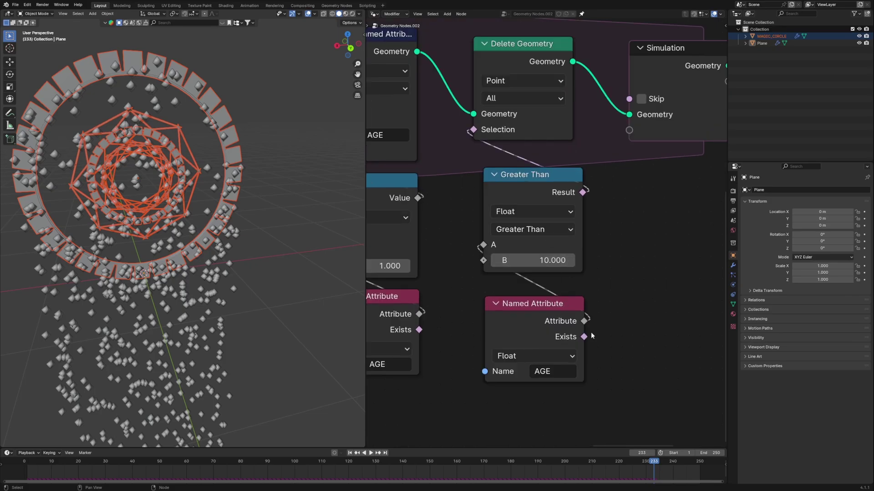
key("ctrl+s")
Play the animation to check how the particles disappear with age.
scroll(541, 227, "down", 2)
middle_click_drag(587, 252, 612, 246)
scroll(551, 246, "up", 2)
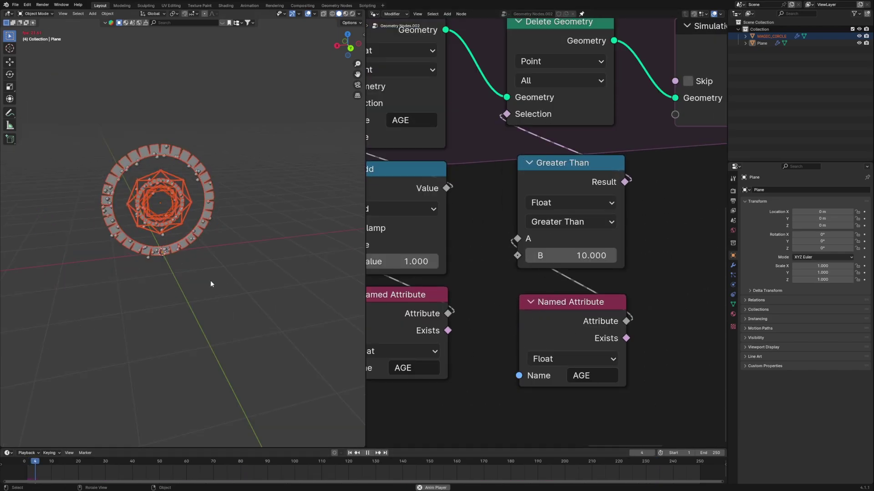
scroll(211, 280, "up", 1)
left_click(241, 281)
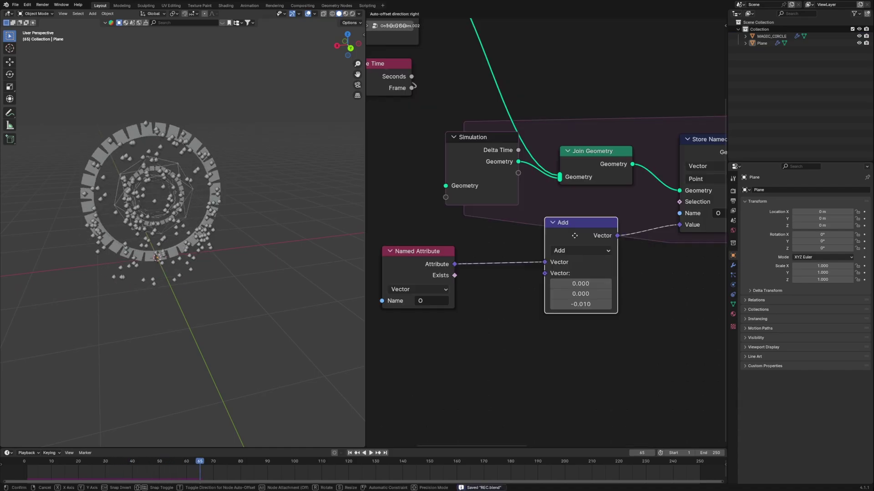
Move the vector Add node closer to its Named Attribute, save, and place a Noise Texture node below it.
middle_click_drag(575, 235, 538, 239)
key("ctrl+s")
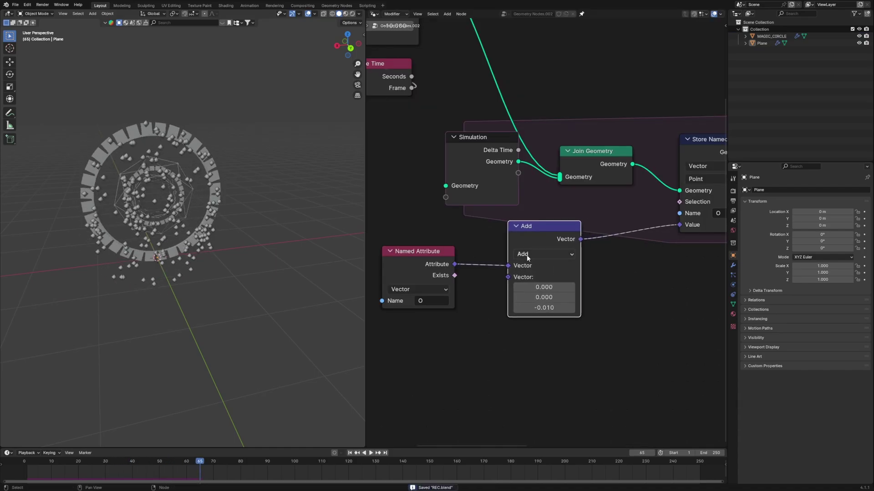
scroll(549, 250, "down", 1)
key("shift+a")
type("noise")
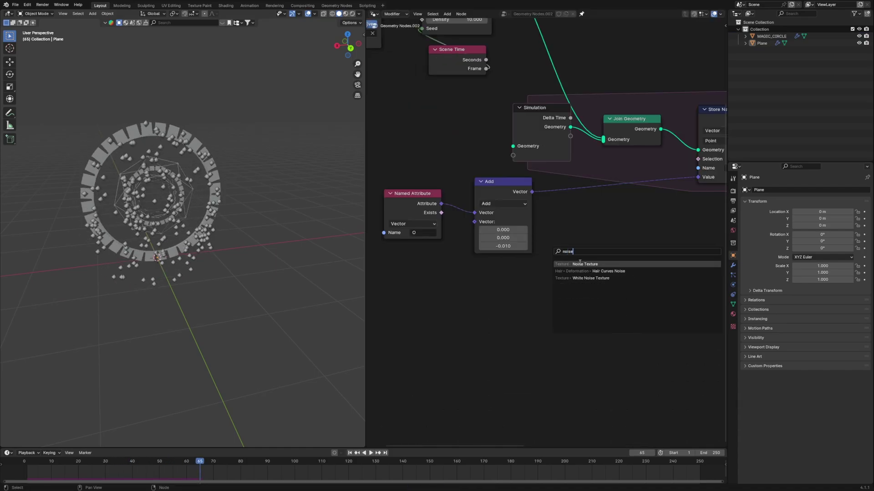
left_click(579, 263)
left_click(509, 268)
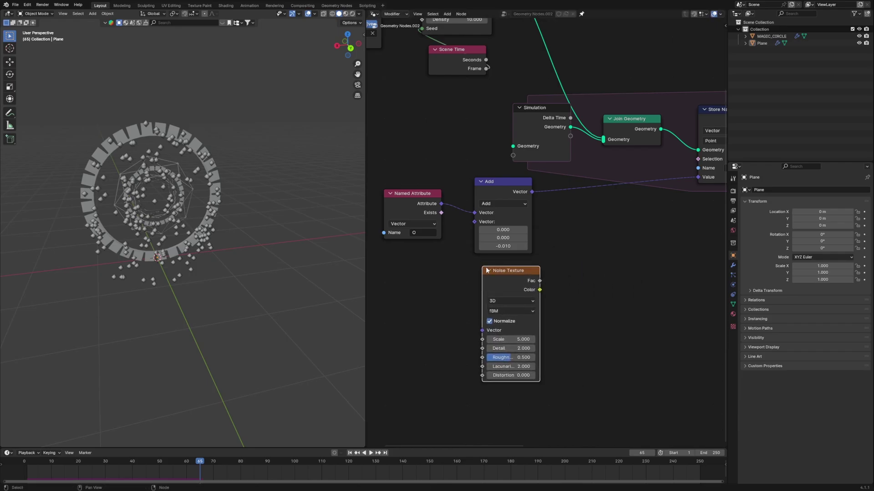
Insert a Vector Rotate node between the vector Add node and the Store Named Attribute's Value.
key("shift+a")
type("vec")
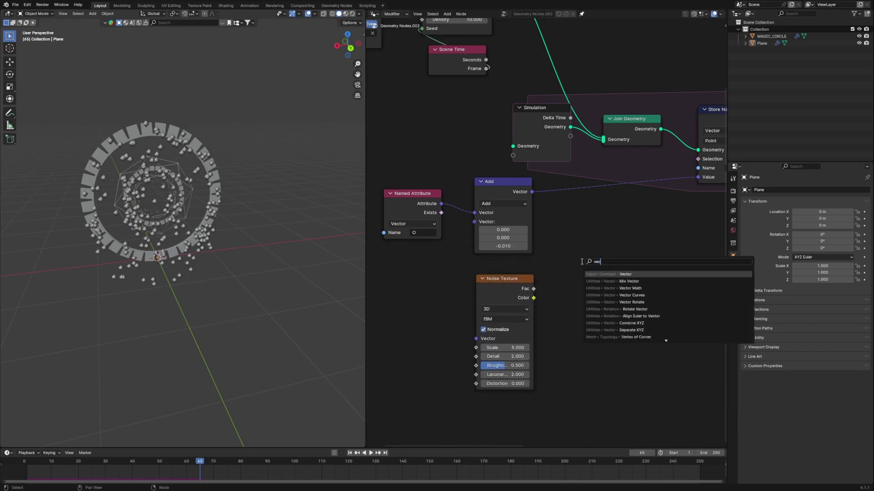
type("tor")
left_click(632, 302)
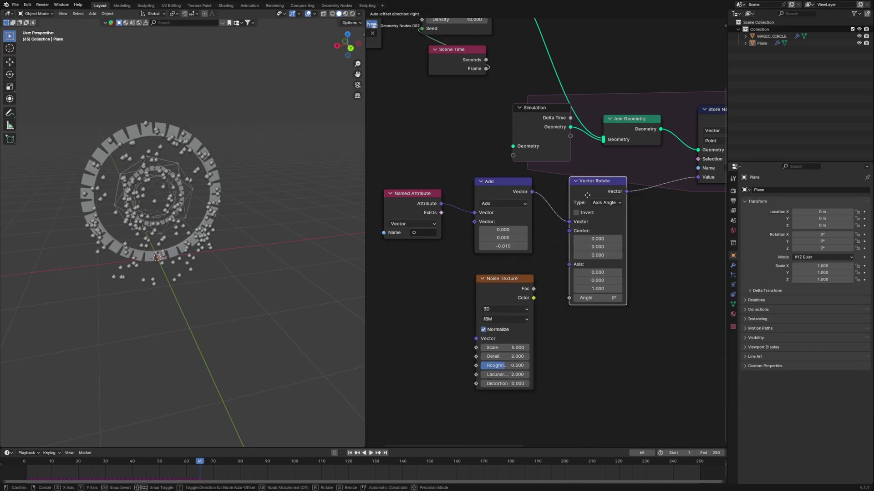
left_click(568, 201)
Set Vector Rotate's type to Euler, link the Noise Texture's Fac to its Rotation, and save the file.
left_click(605, 202)
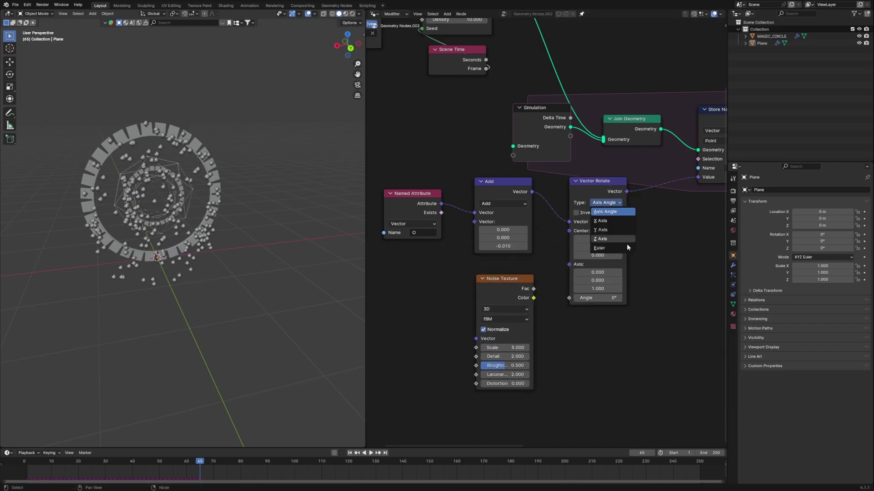
left_click(603, 247)
left_click_drag(535, 290, 567, 266)
key("ctrl+s")
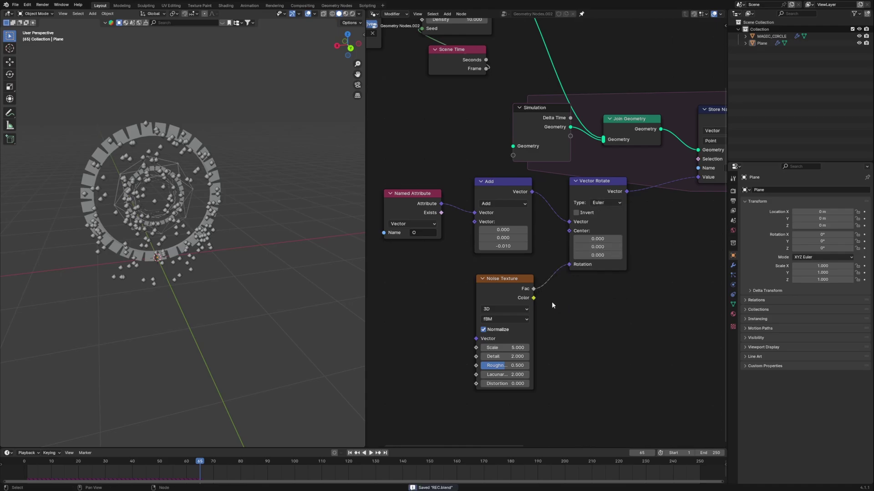
Play the animation from the start to check the particles' motion with the noise-driven rotation.
left_click(23, 463)
key("space")
scroll(169, 221, "up", 5)
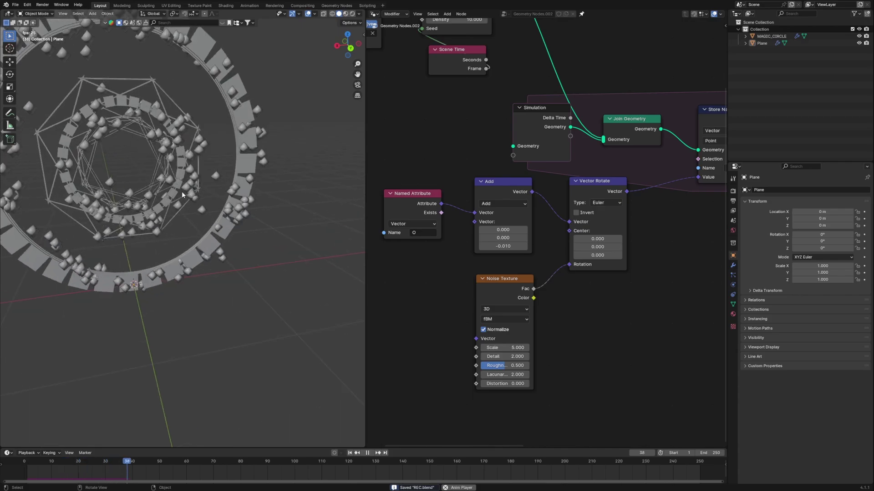
scroll(191, 173, "down", 4)
key("space")
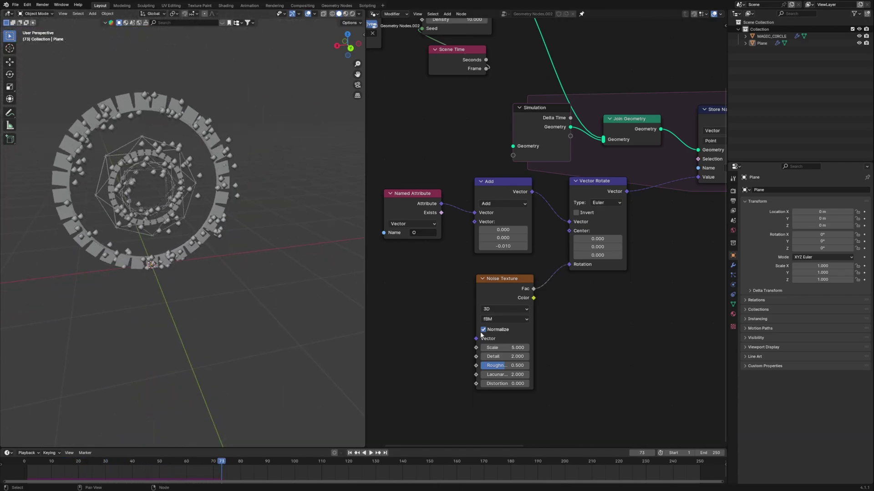
Turn off Normalize on the Noise Texture and set the vector Add node's Z to -0.03, spacing the nodes apart.
key("space")
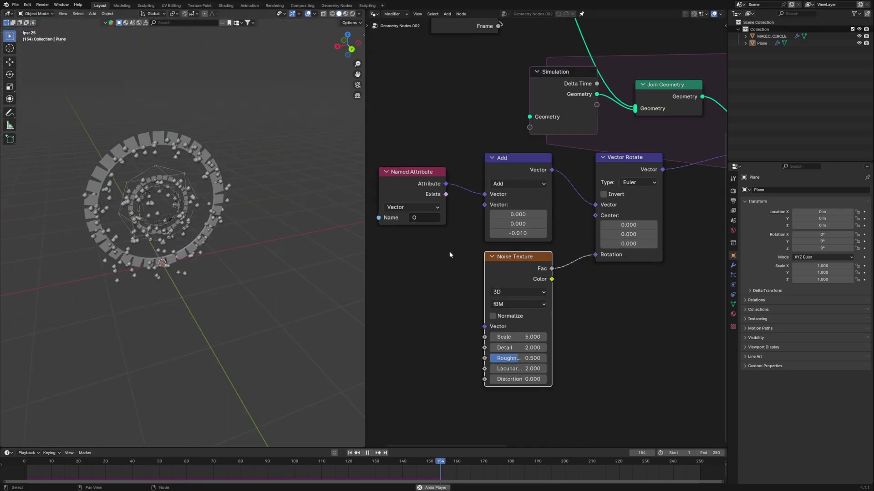
scroll(450, 246, "up", 3)
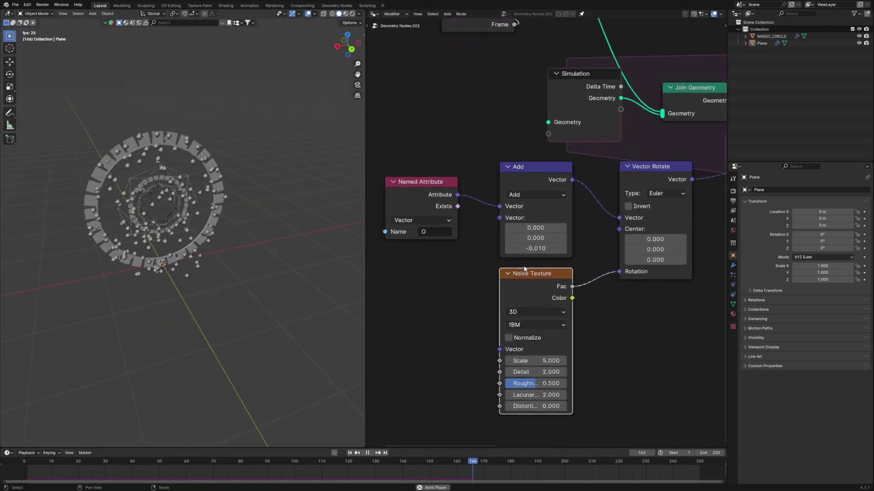
left_click_drag(537, 257, 529, 258)
mouse_move(587, 171)
left_mouse_down()
mouse_move(533, 168)
mouse_move(576, 169)
left_mouse_up()
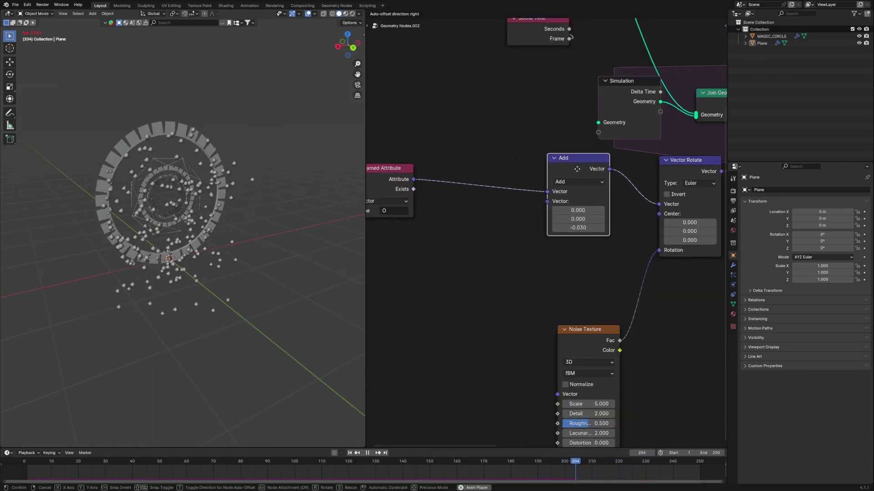
Add a Random Value node set to Vector and link its Value to the Add node's second Vector input.
key("shift+a")
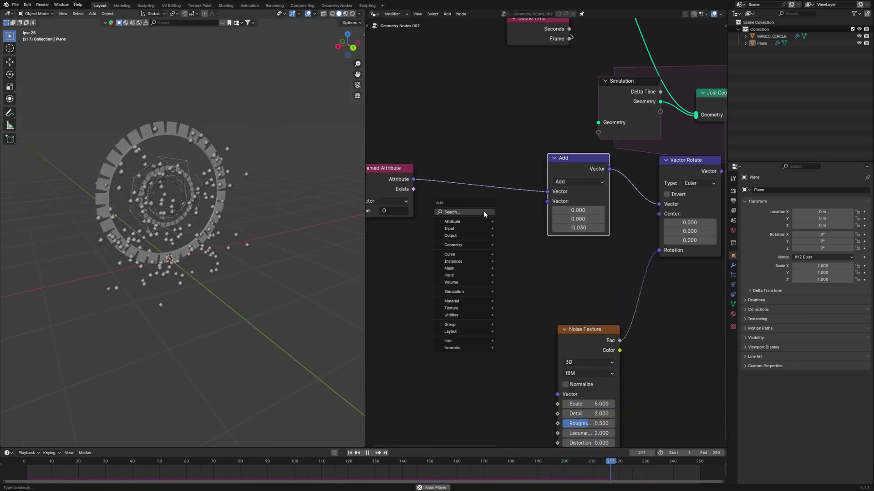
left_click(484, 212)
type("random")
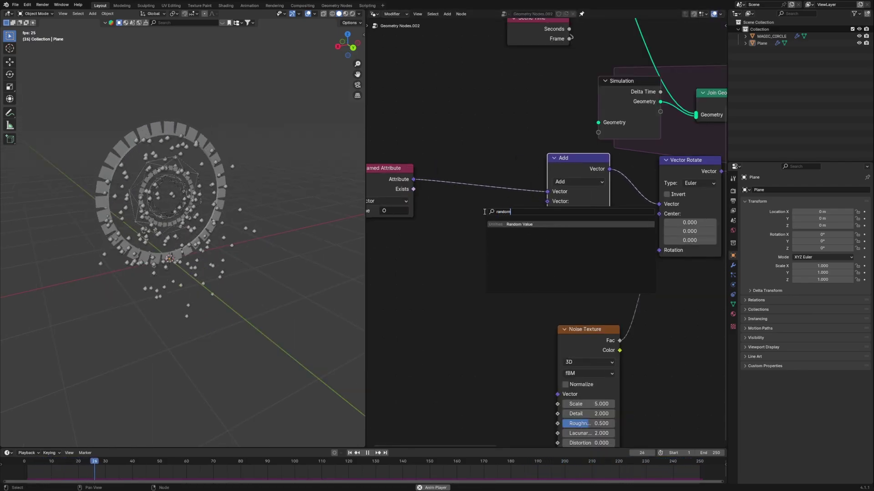
key("Return")
left_click(473, 227)
left_click(474, 243)
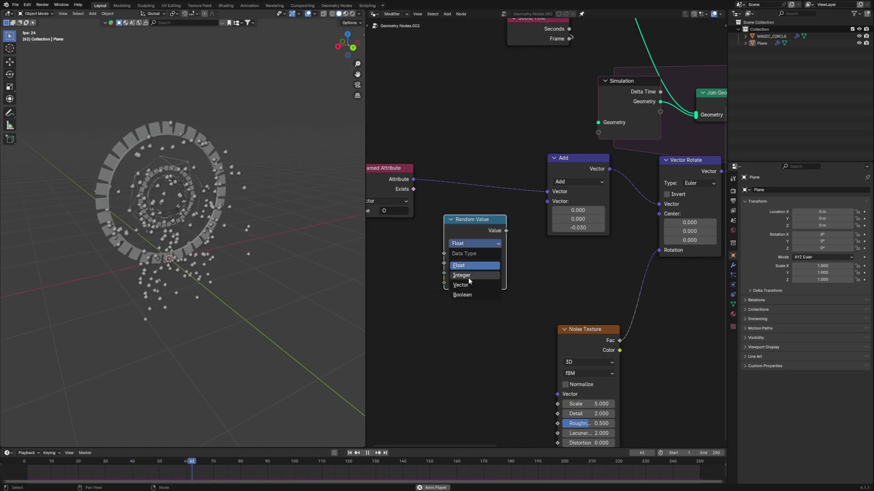
left_click(461, 284)
left_click_drag(506, 231, 548, 203)
Set the Random Value node's Max to 0.1 and Min to -0.1 on all three axes.
scroll(452, 303, "up", 2)
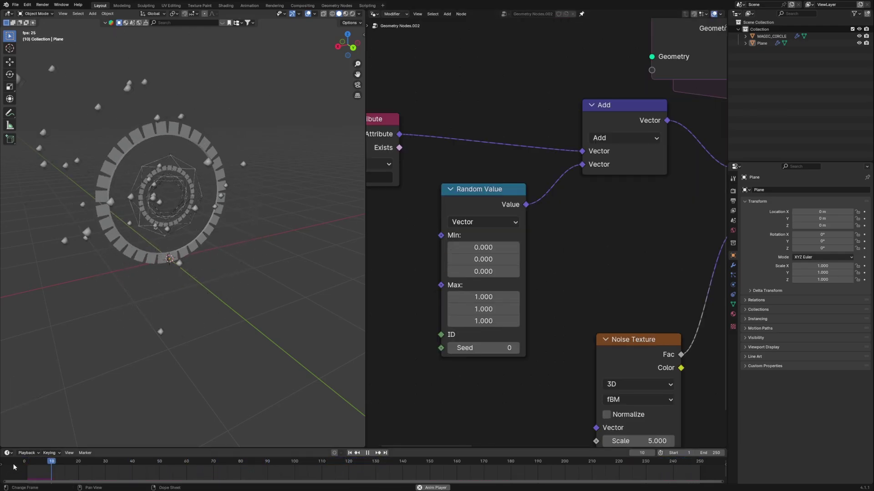
scroll(197, 292, "up", 5)
key("space")
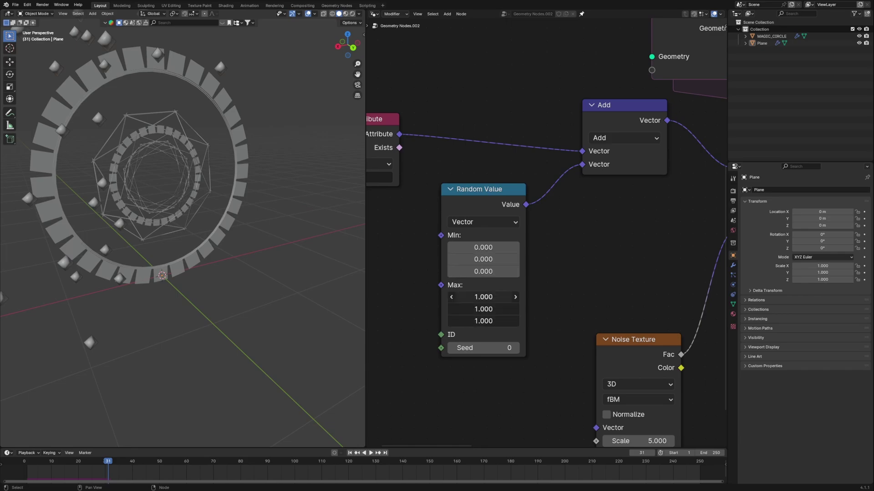
mouse_move(483, 297)
left_mouse_down("alt")
mouse_move(493, 297)
mouse_move(480, 296)
left_mouse_up("alt")
left_click(483, 247)
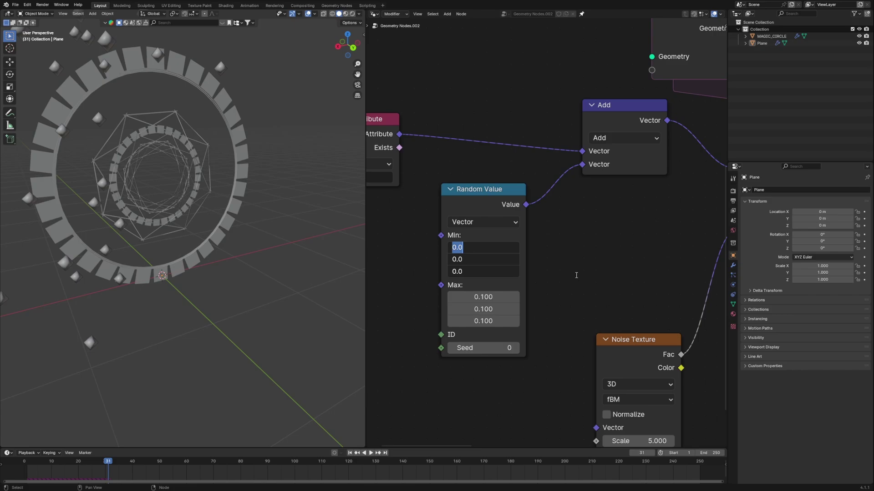
type("-0.1")
key("Return")
Insert a Vector Math Scale node between Random Value and Add, with a scale of 0.25, while the animation plays.
scroll(223, 213, "down", 5)
key("space")
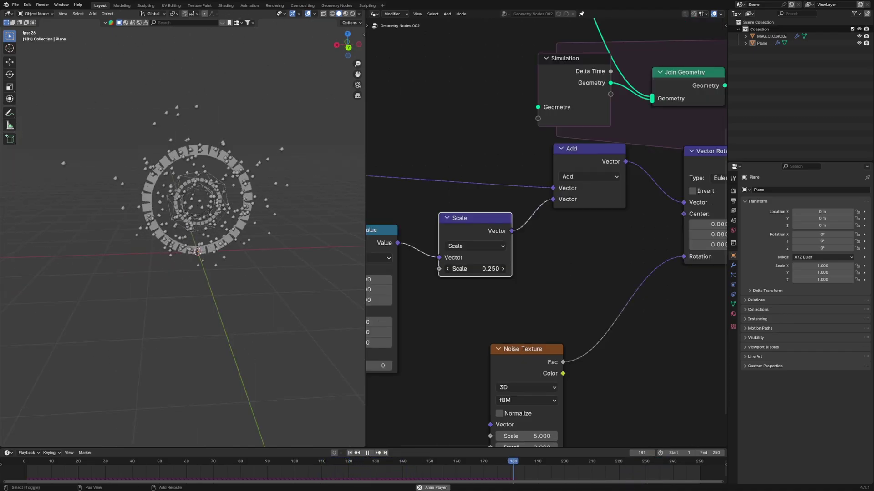
left_click_drag(475, 269, 477, 268)
Set Random Value's Min to -0.05, -0.05, -0.1 and Max to 0.05, 0.05, 0.03, with the Scale node at 0.36.
middle_click_drag(451, 313, 583, 232)
scroll(564, 250, "up", 6)
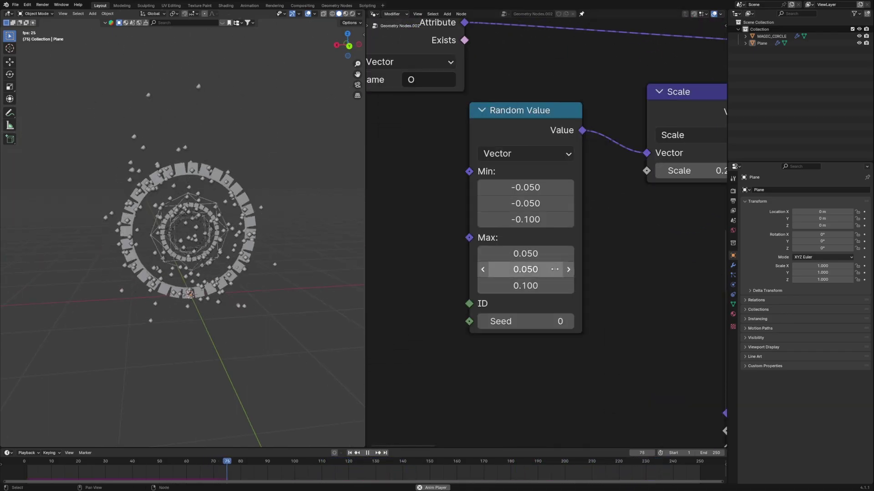
left_click_drag(533, 286, 487, 297, "shift")
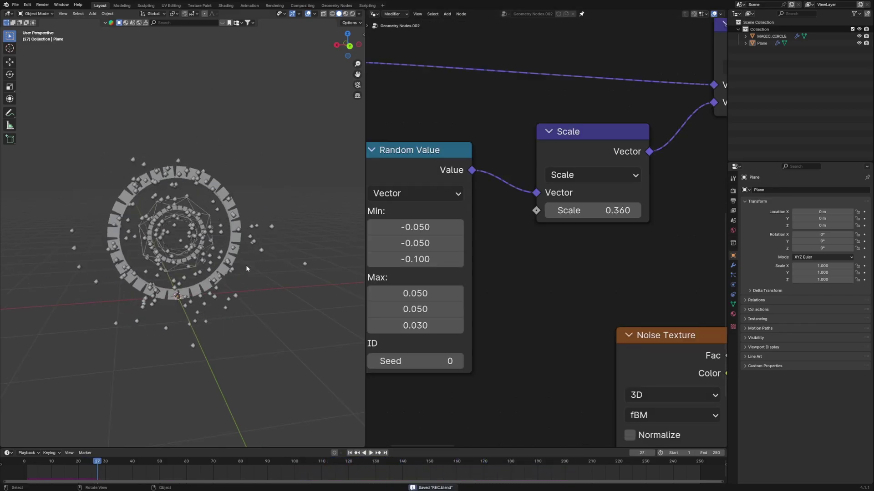
Move the Group Output node farther from the Simulation output to make room between them.
scroll(504, 223, "down", 4)
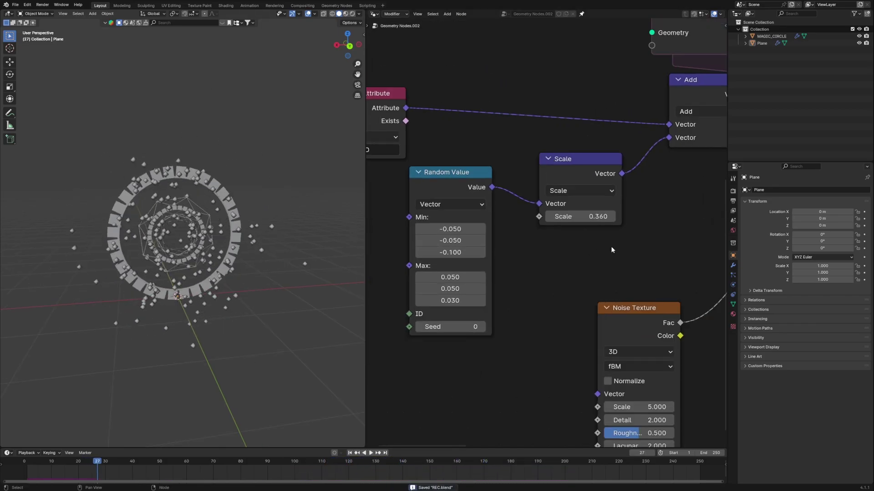
scroll(614, 263, "down", 4)
middle_click_drag(662, 248, 493, 265)
middle_click_drag(710, 204, 540, 239)
scroll(540, 238, "up", 5)
left_click_drag(593, 175, 687, 185)
Insert an Instance on Points node between the Simulation output and Group Output.
key("shift+a")
type("inst")
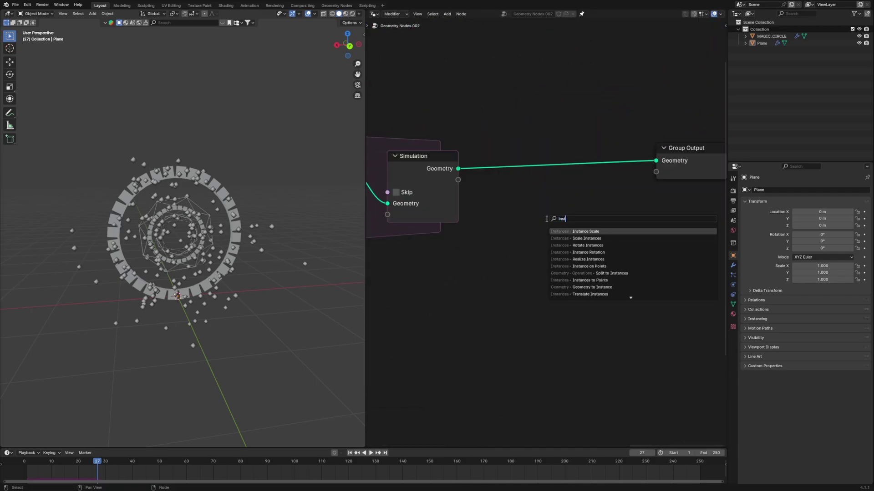
type("instance on")
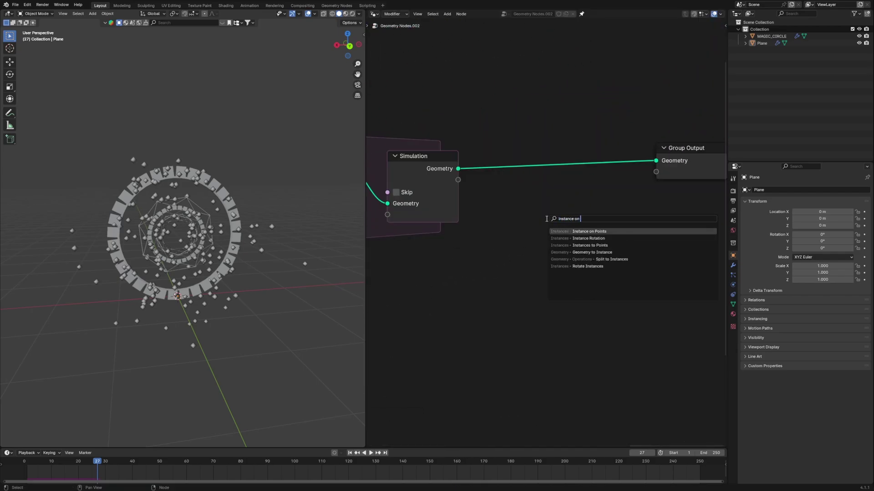
key("Return")
left_click(544, 139)
Add an Ico Sphere node and link its Mesh output to the Instance input of Instance on Points.
middle_click_drag(476, 262, 512, 258)
scroll(511, 258, "up", 4)
key("shift+a")
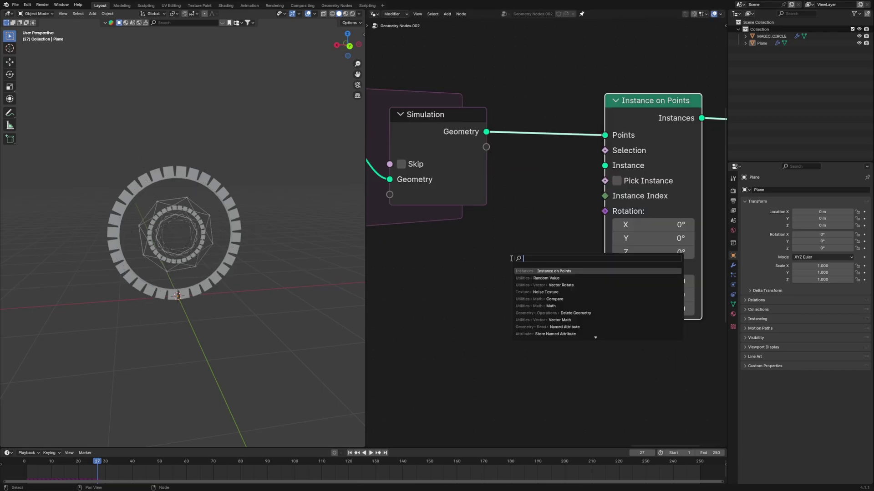
type("ico")
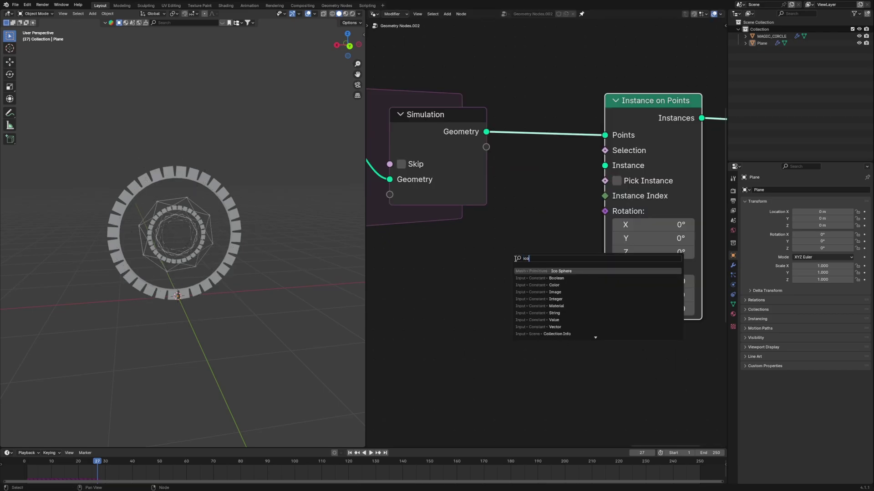
key("Return")
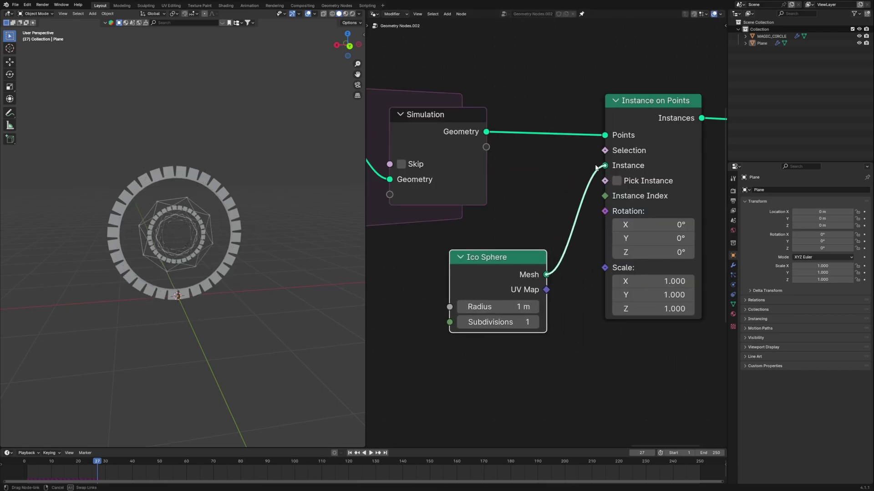
left_click_drag(597, 168, 597, 168)
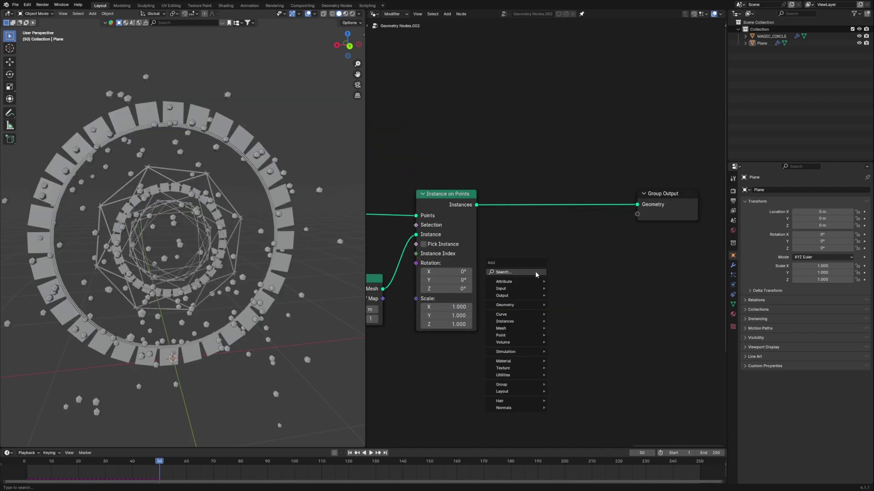
Insert a Set Material node between Instance on Points and Group Output, and create a new material named Particle for the plane.
left_click(536, 272)
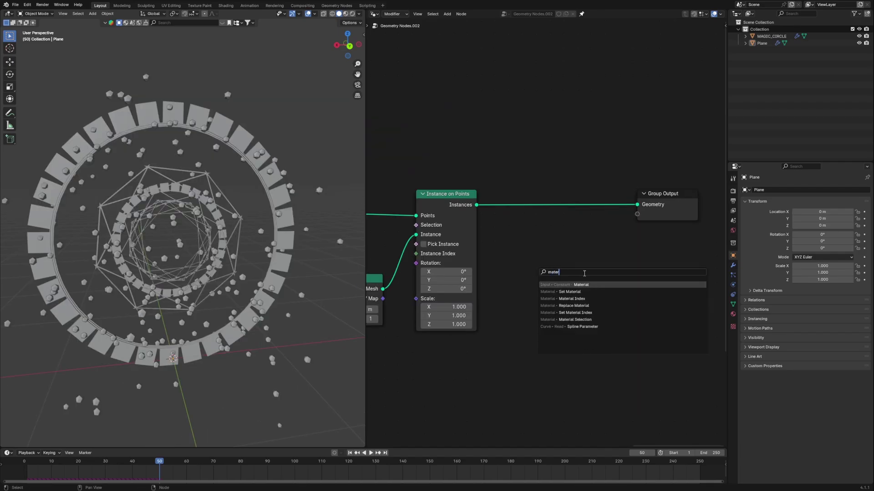
left_click(581, 287)
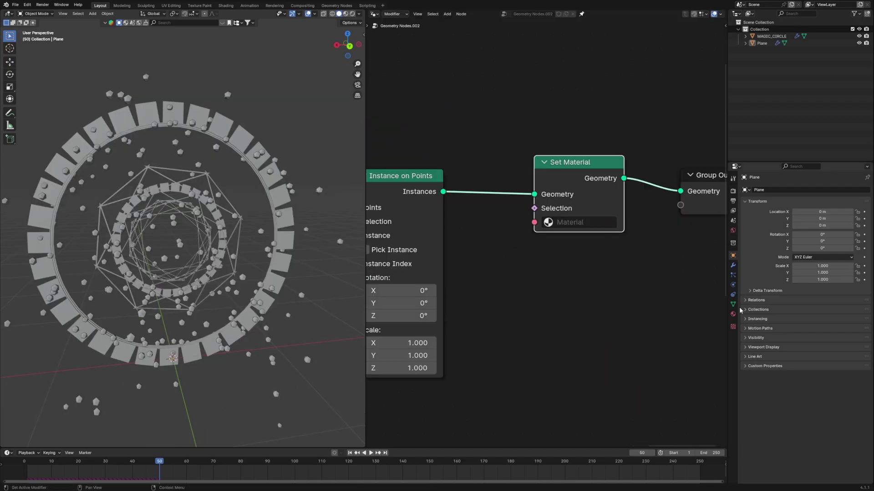
left_click(734, 314)
left_click(796, 220)
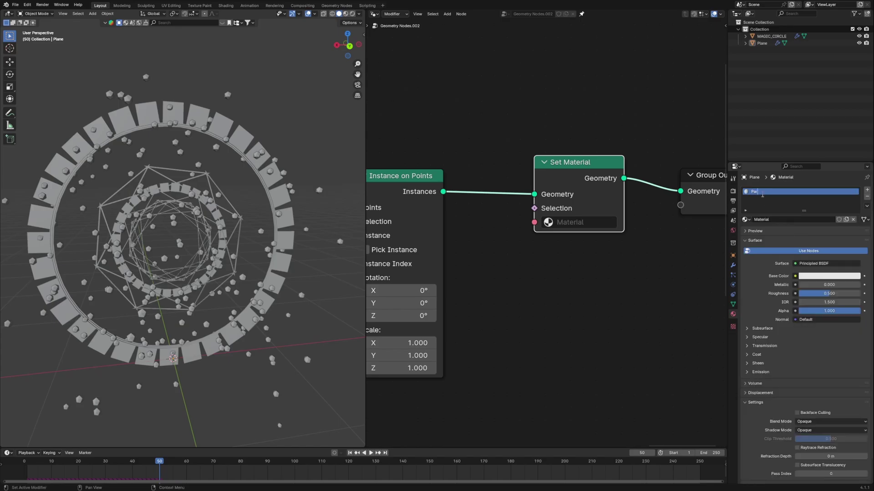
Make the Particle material an orange Emission shader and assign it in the Set Material node.
left_click(808, 264)
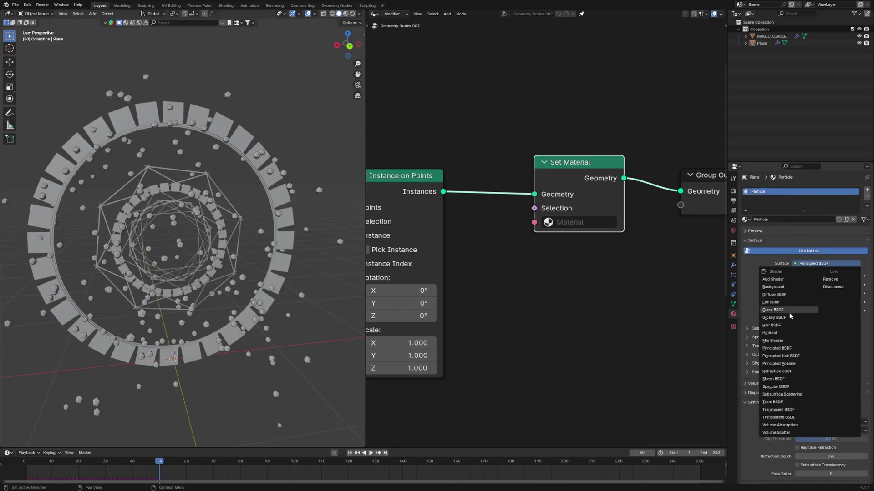
left_click(781, 303)
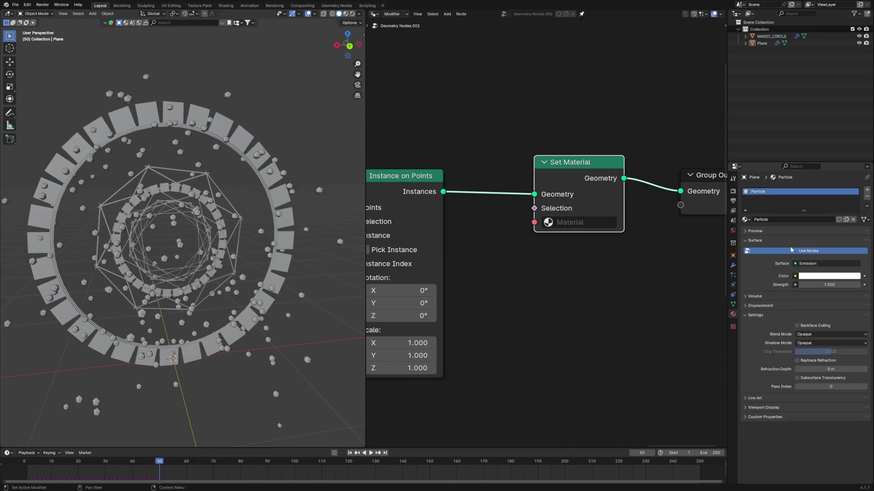
left_click(569, 222)
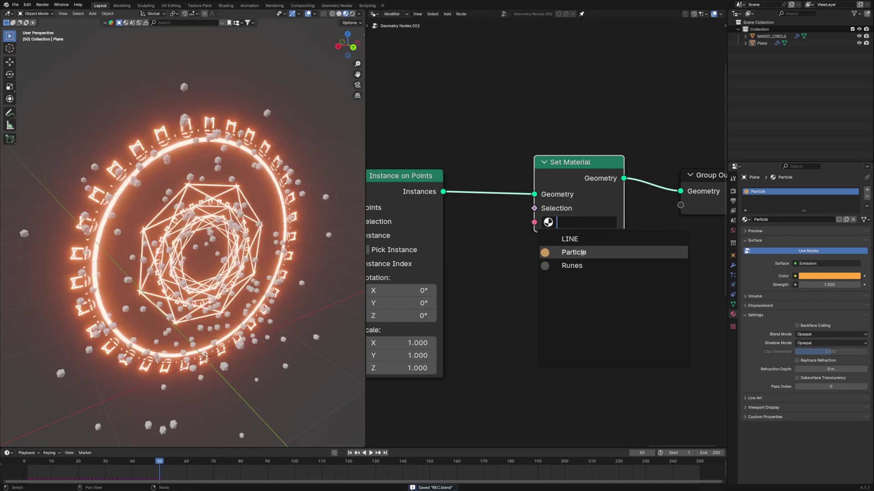
left_click(571, 250)
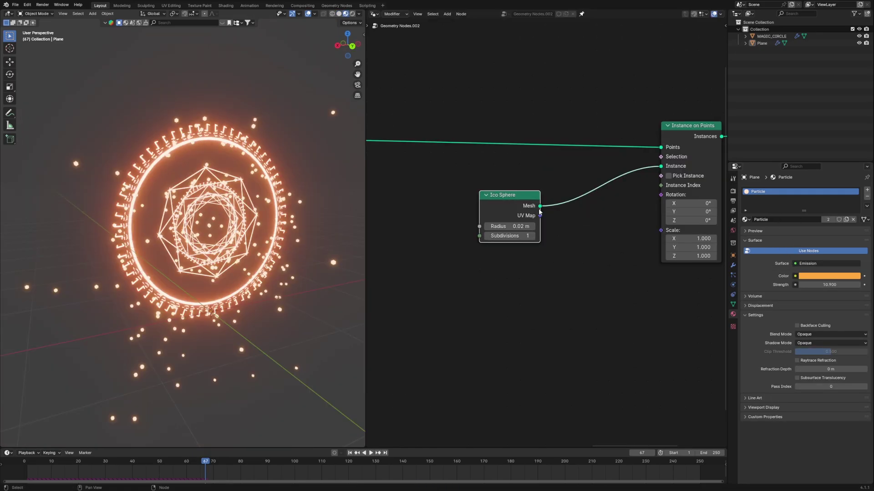
Move the Ico Sphere node farther from Instance on Points to make room between them.
scroll(585, 230, "up", 2)
left_click_drag(511, 196, 425, 185)
left_click(585, 238)
scroll(585, 240, "down", 3)
middle_click_drag(597, 264, 555, 267)
scroll(533, 255, "up", 4)
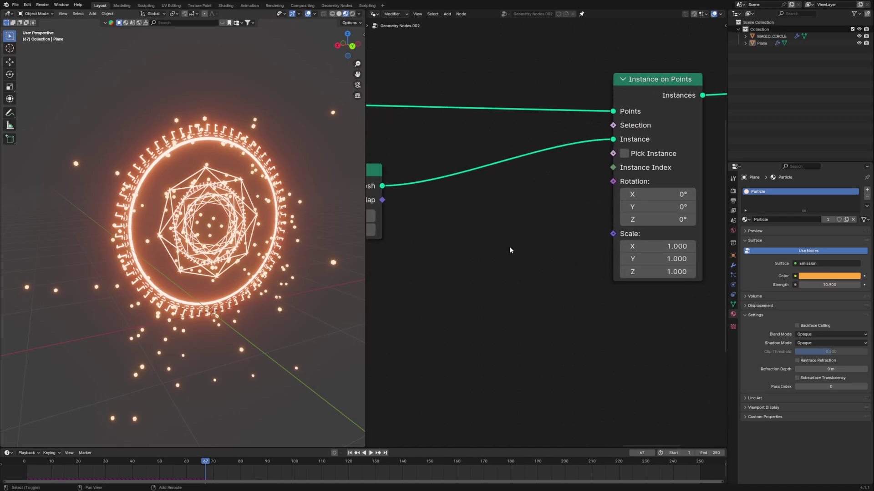
key("shift+a")
left_click(509, 247)
key("Escape")
key("shift+a")
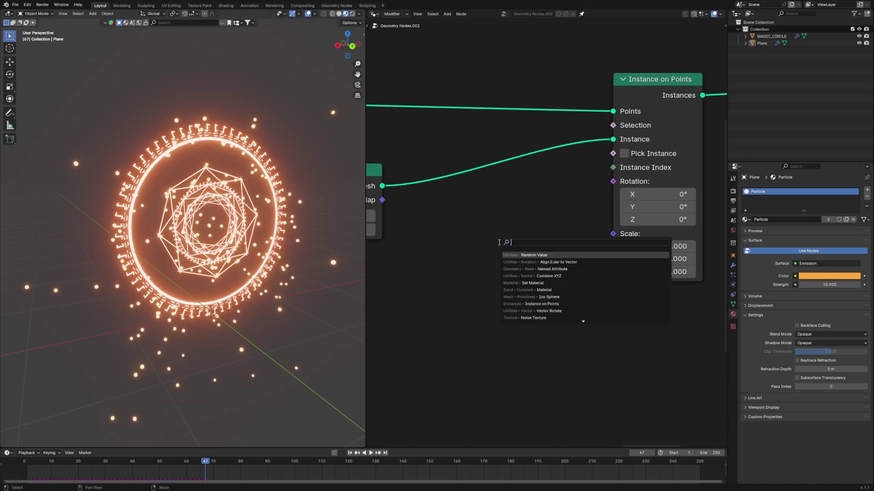
key("Escape")
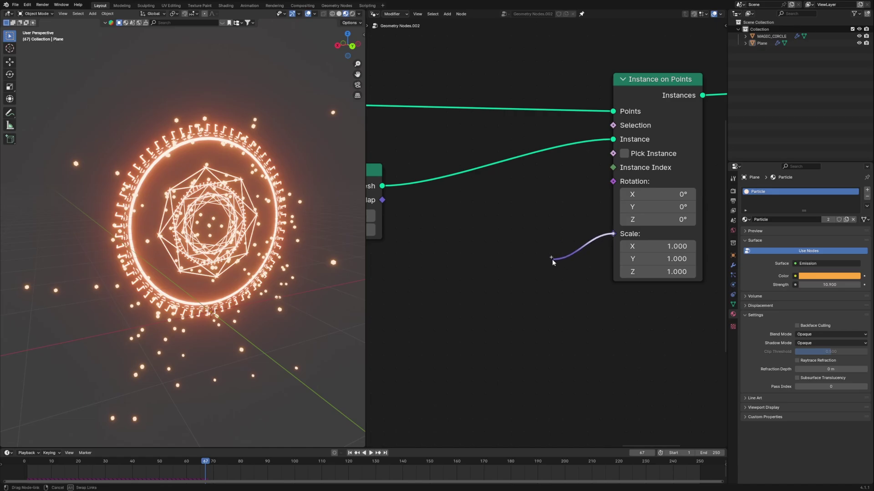
Add a Vector Math Add node linked to the Scale input of Instance on Points.
left_click_drag(553, 263, 501, 270)
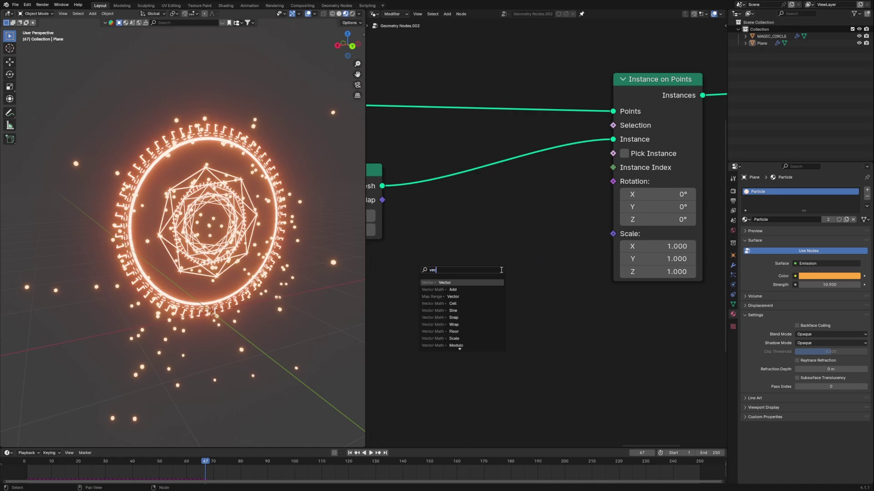
left_click(452, 289)
left_click(488, 284)
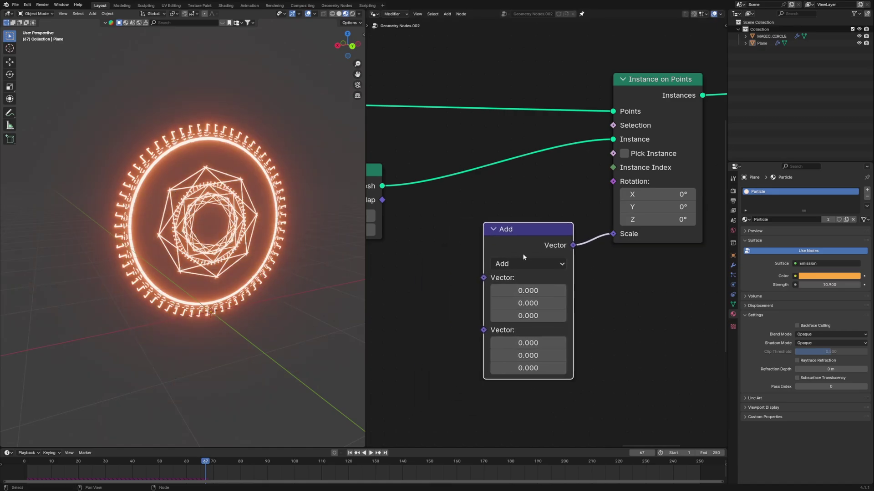
Set the Add node's first vector to 6.12, 0.1, 0.1 and play the animation to preview the stretched particles.
scroll(537, 251, "up", 3)
mouse_move(537, 267)
left_mouse_down()
mouse_move(565, 267)
mouse_move(550, 267)
left_mouse_up()
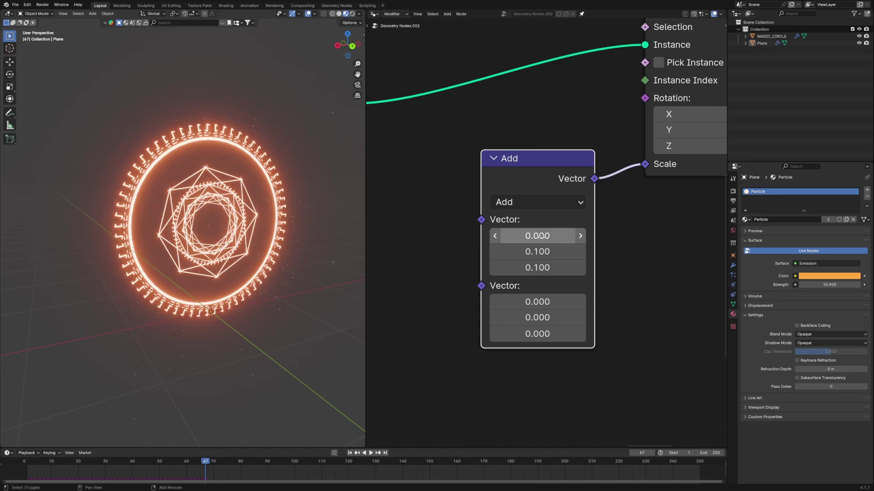
left_click_drag(540, 236, 627, 235)
middle_click_drag(199, 191, 207, 228)
key("space")
key("space")
Move the Add node down and add a Named Attribute node above it that reads the vector attribute O.
left_click_drag(543, 192, 547, 339)
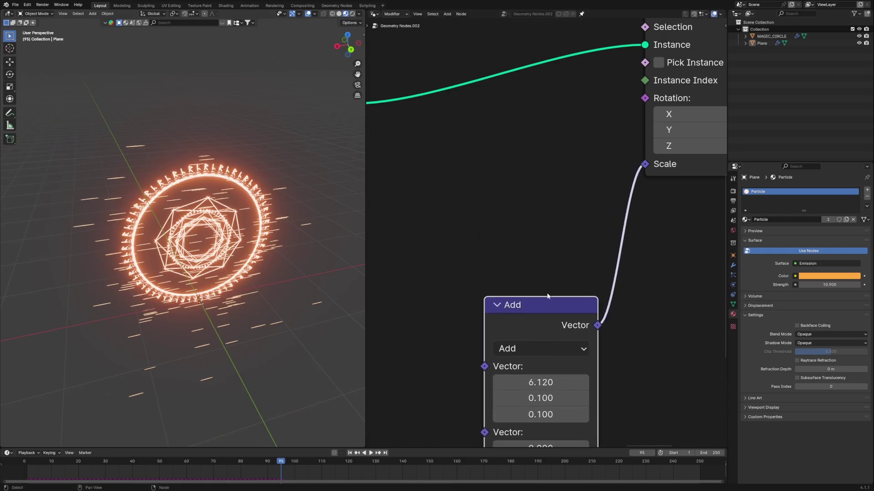
left_click(506, 192)
key("shift+a")
left_click(498, 188)
type("named")
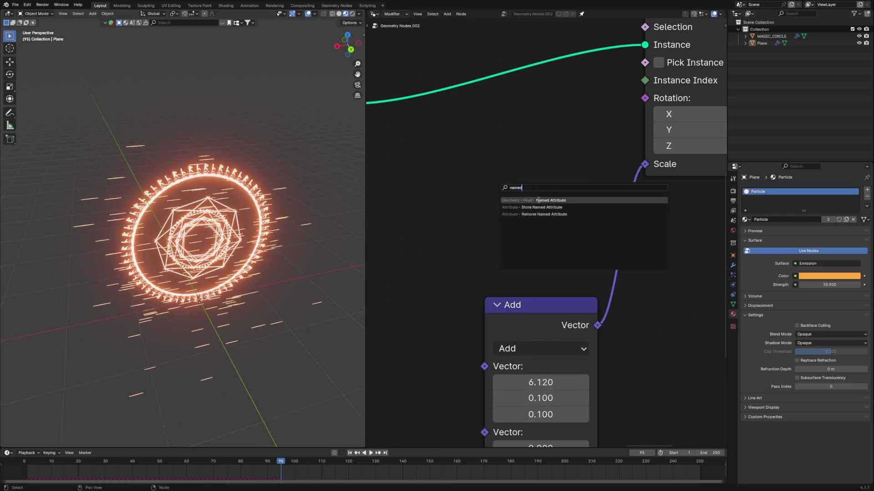
left_click(538, 200)
left_click(509, 226)
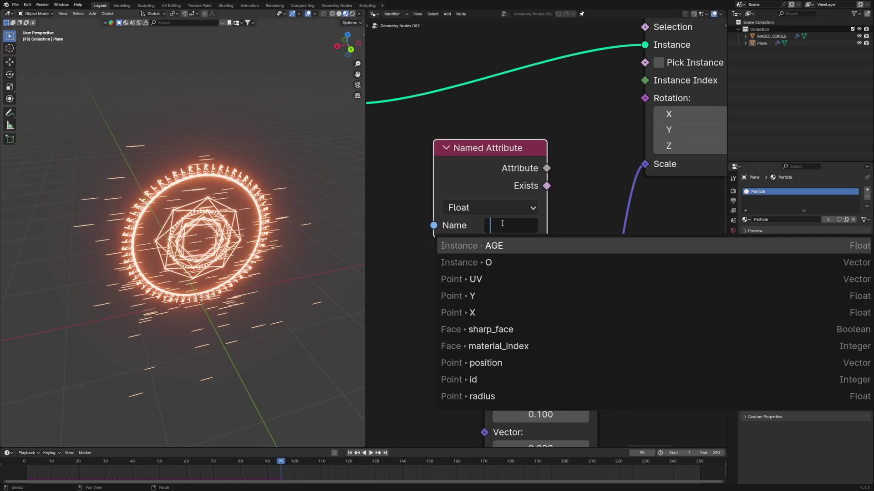
left_click(500, 263)
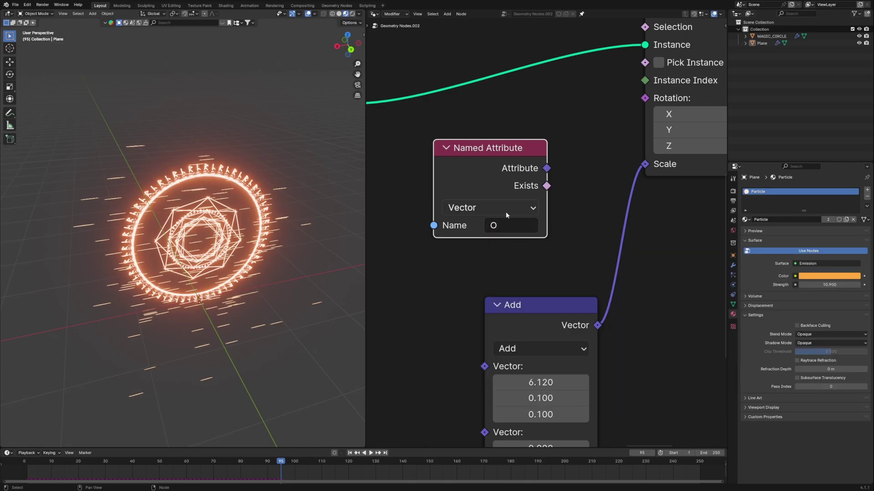
Shift the Named Attribute node aside and link its Attribute output to the Rotation input of Instance on Points.
left_click_drag(468, 177, 433, 173)
middle_click_drag(572, 161, 541, 195)
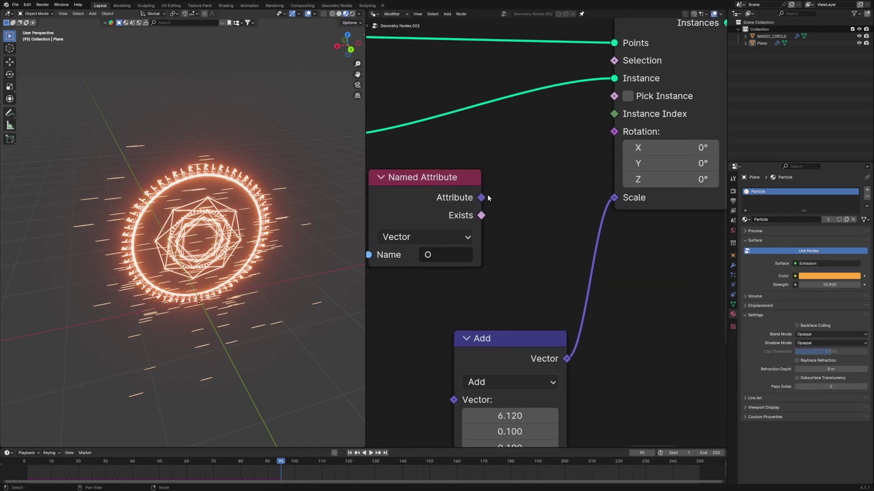
left_click_drag(481, 198, 614, 131)
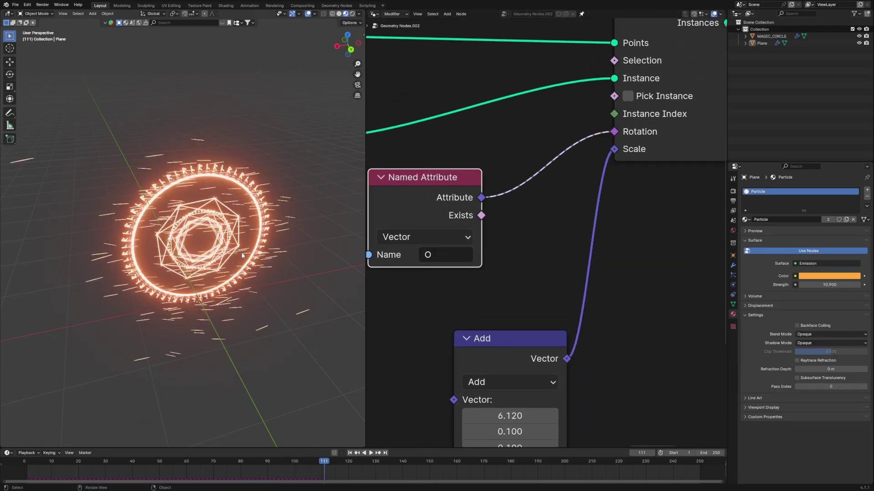
Insert an Align Euler to Vector node before the Rotation input and feed the O attribute into its Vector input.
scroll(227, 249, "up", 2)
scroll(522, 231, "down", 2)
key("shift+a")
type("a")
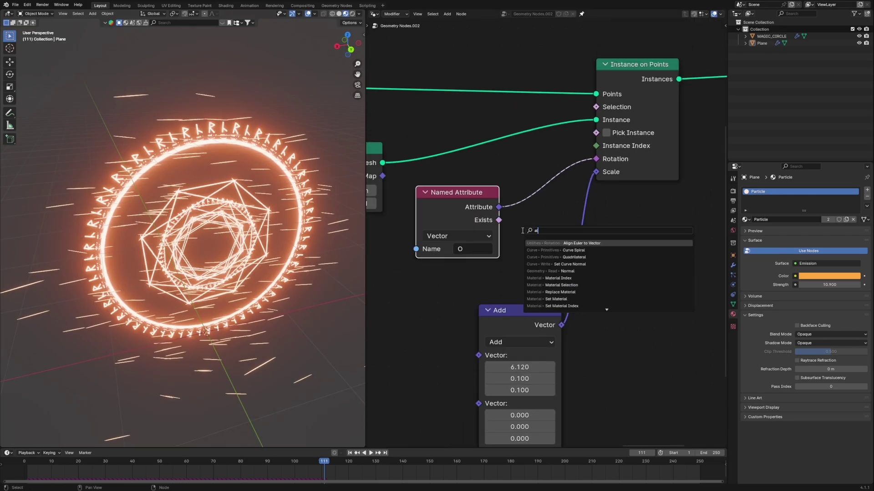
type("lign")
key("Return")
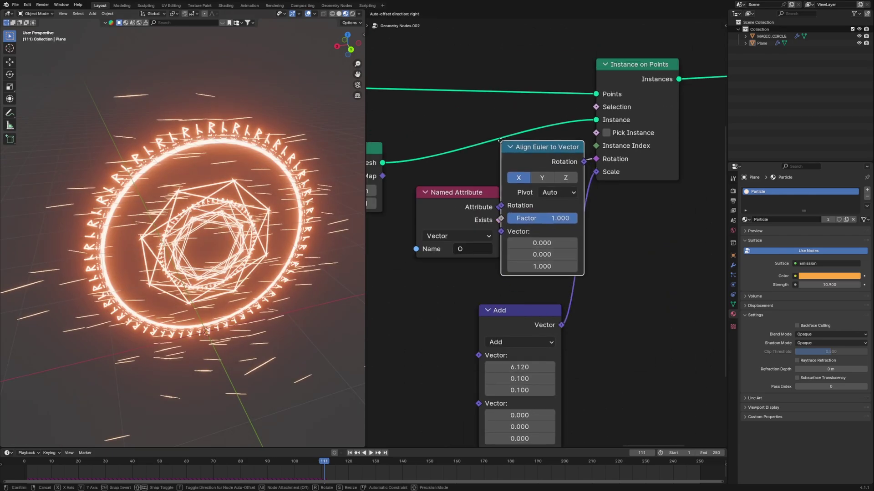
left_click(580, 215)
left_click_drag(588, 153, 569, 157)
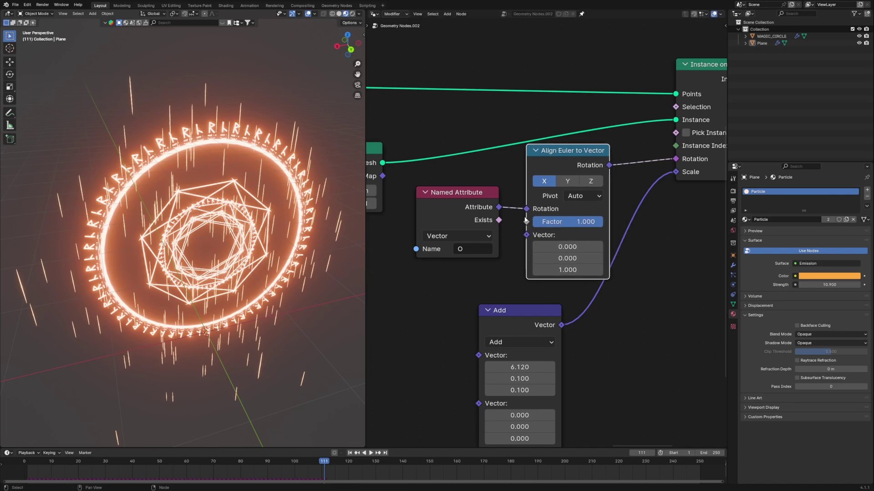
left_click_drag(526, 239, 526, 236)
Move the Add node clear of the Align Euler to Vector node and play the animation to check the particle alignment.
left_click_drag(520, 325, 651, 301)
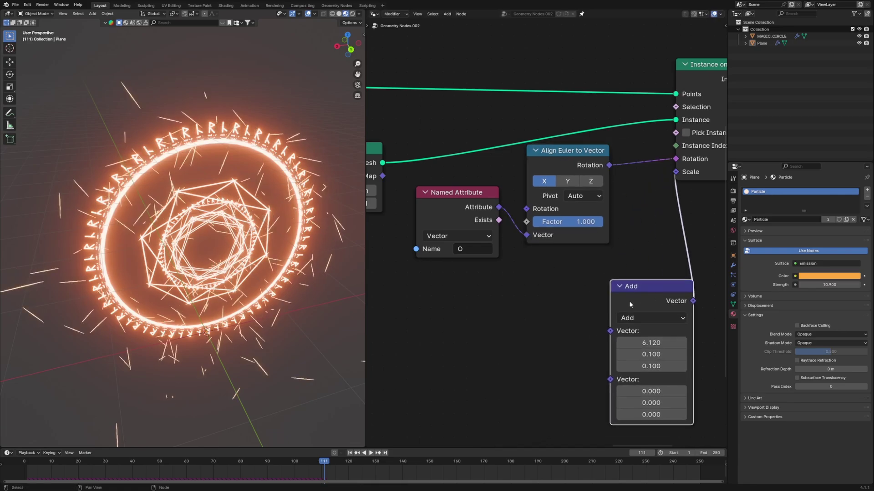
scroll(629, 301, "down", 3)
scroll(257, 273, "up", 1)
scroll(257, 274, "down", 2)
key("space")
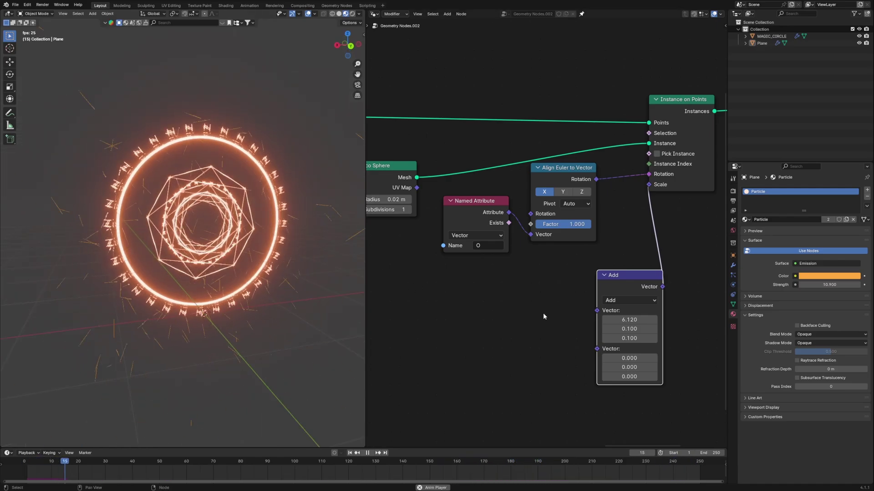
key("space")
Place the Add node directly beneath the Instance on Points node.
middle_click_drag(557, 337, 457, 291)
left_click_drag(530, 230, 585, 165)
scroll(532, 197, "up", 2)
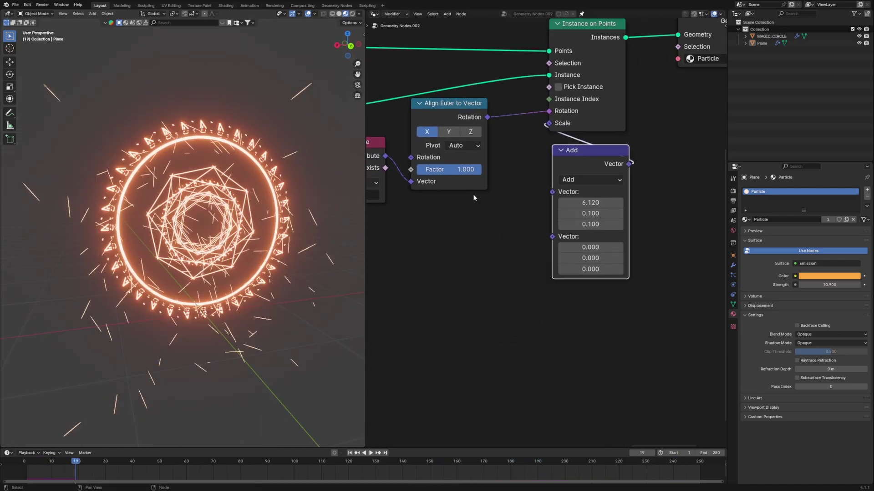
Add a Float Random Value node and place it below the Add node with a gap between them.
scroll(512, 230, "up", 5)
scroll(521, 239, "down", 1)
middle_click_drag(521, 248, 445, 236)
key("shift+a")
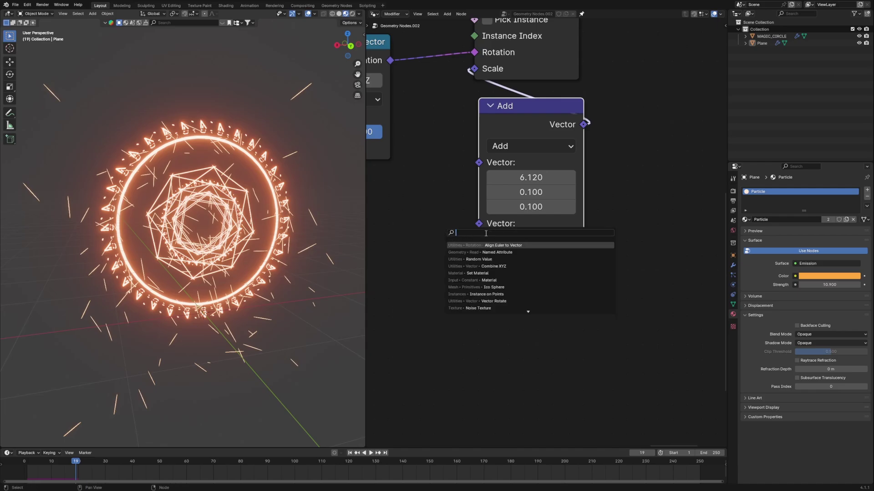
type("random")
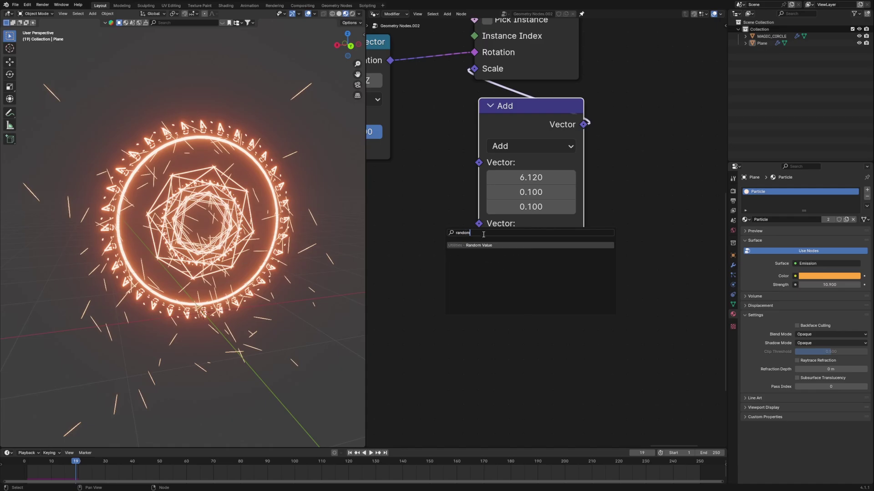
key("Return")
left_click(576, 328)
middle_click_drag(576, 327, 572, 286)
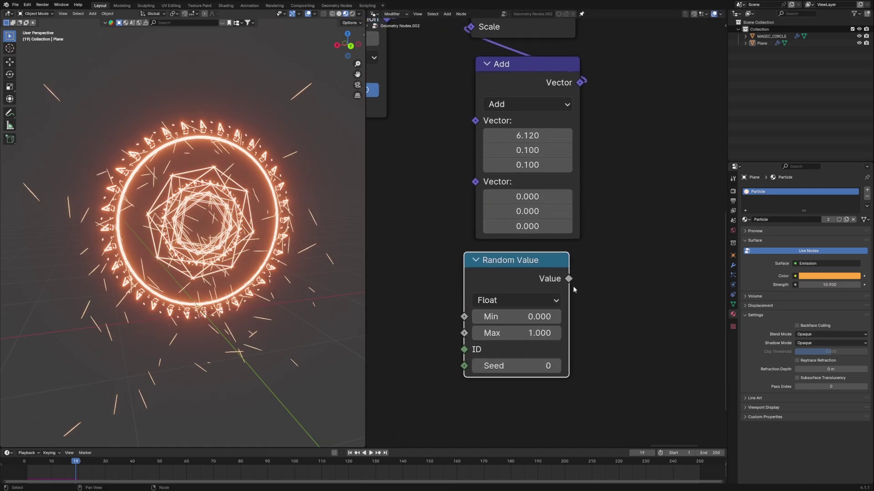
left_click_drag(434, 199, 437, 232)
left_click_drag(515, 267, 525, 328)
Add a Combine XYZ node between the Add and Random Value nodes and connect its output to the Add node's second Vector input.
key("shift+a")
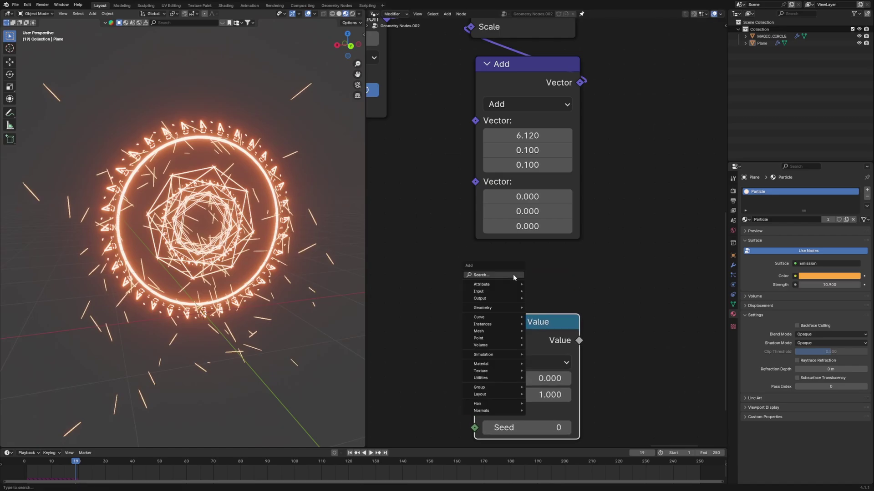
left_click(513, 274)
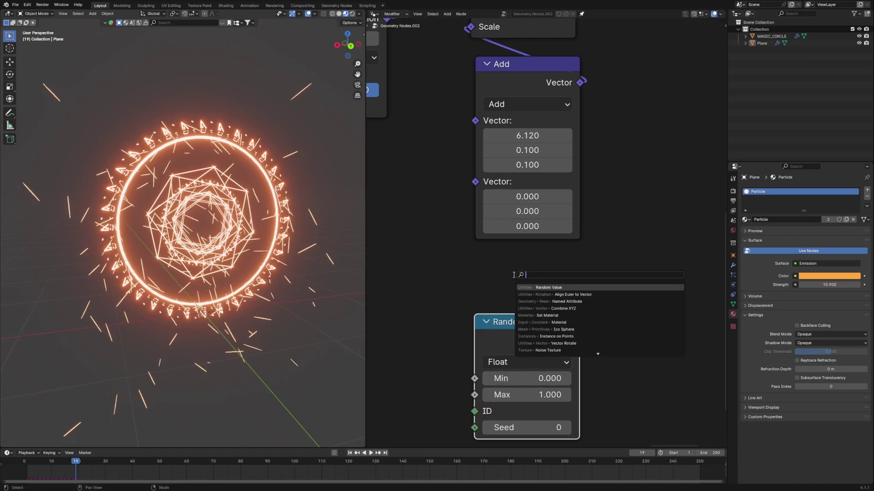
type("comb")
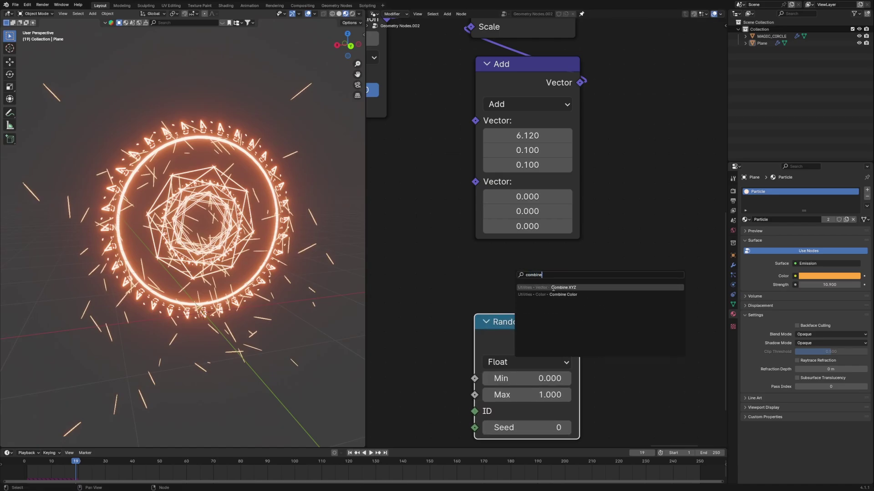
type("ine")
left_click(553, 288)
left_click_drag(578, 271, 523, 232)
left_click_drag(466, 190, 475, 182)
middle_click_drag(522, 352, 514, 289)
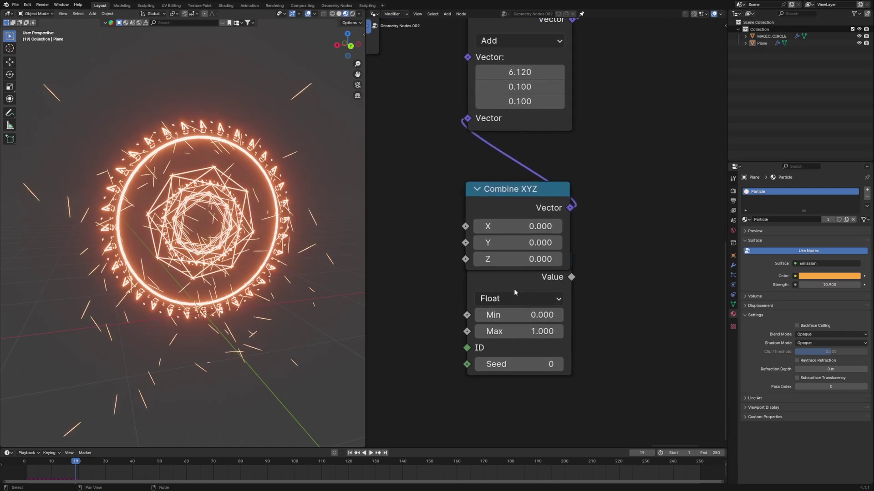
Place the Random Value node beneath Combine XYZ, connect it to the X input, and set its Max to -2.530 and Seed to 5.
left_click_drag(514, 288, 513, 327)
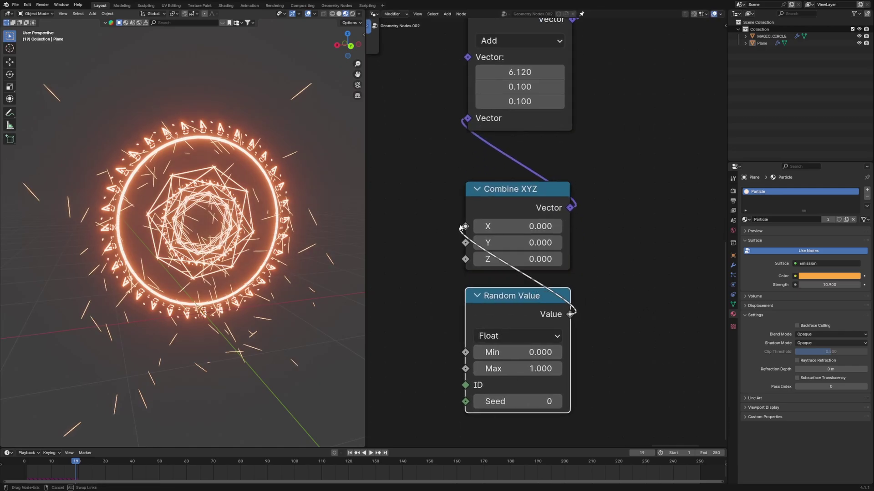
left_click_drag(461, 228, 464, 227)
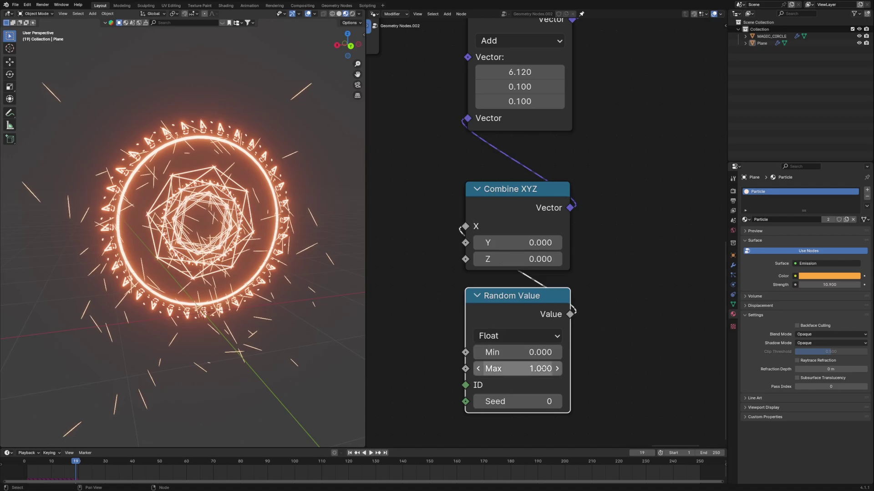
left_click_drag(541, 370, 497, 369)
left_click(558, 402)
left_click(558, 402)
left_click(558, 401)
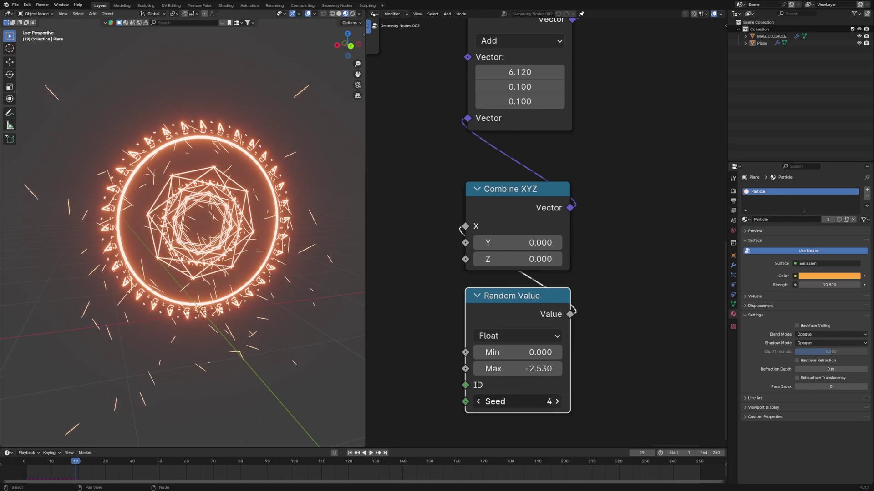
left_click(557, 401)
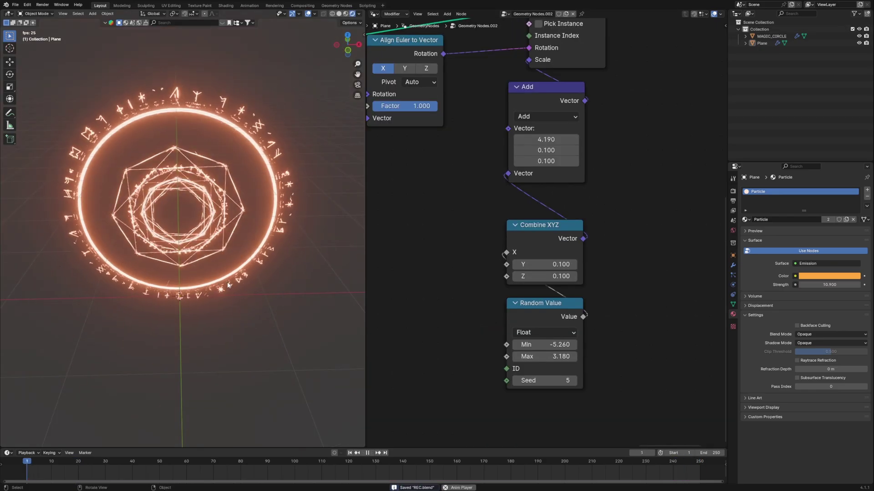
Pause the animation and examine the stretched particles around the circle and the nodes driving their scale.
middle_click_drag(172, 255, 214, 265)
key("space")
scroll(214, 265, "up", 3)
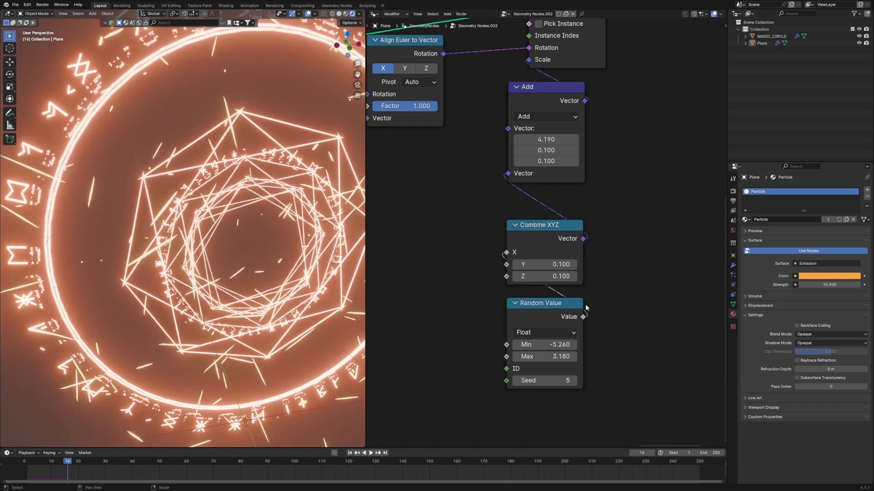
scroll(622, 256, "up", 3)
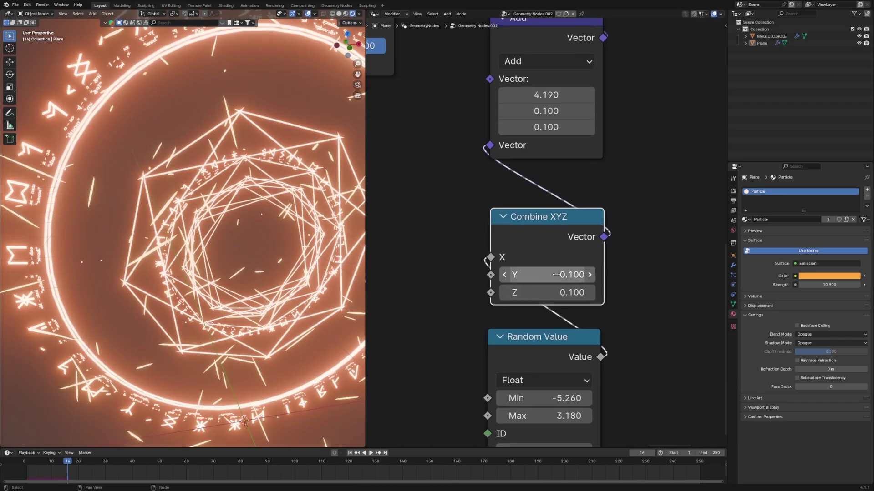
middle_click_drag(638, 228, 632, 340)
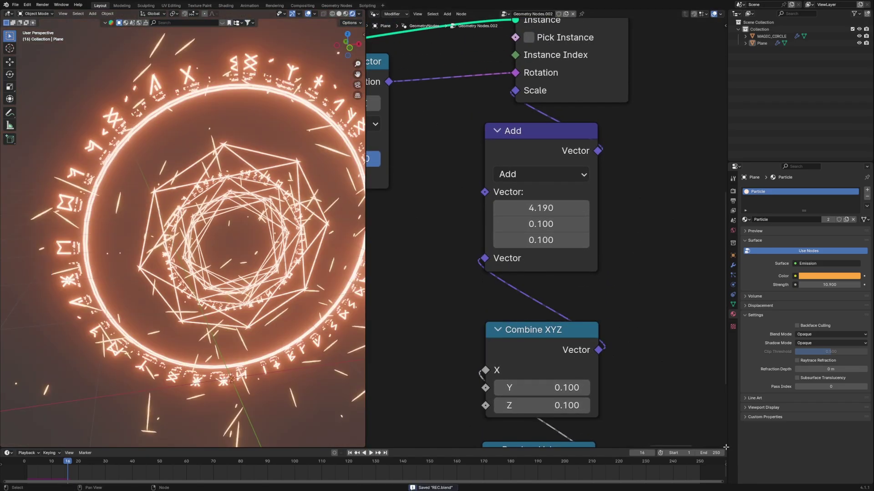
Split the node editor horizontally and switch the lower area to the Shader Editor showing the Particle material.
left_click_drag(724, 447, 672, 134)
key("shift+F3")
mouse_move(558, 301)
left_mouse_down()
mouse_move(517, 252)
mouse_move(547, 279)
mouse_move(513, 293)
mouse_move(560, 286)
left_mouse_up()
Add a Noise Texture node to the Particle material and connect its Fac output to the Emission node's Color.
left_click(464, 243)
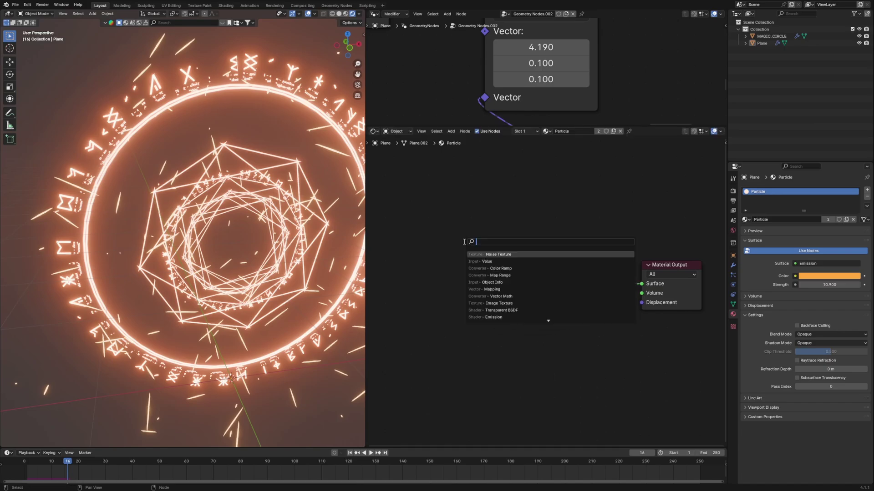
type("noise")
key("Return")
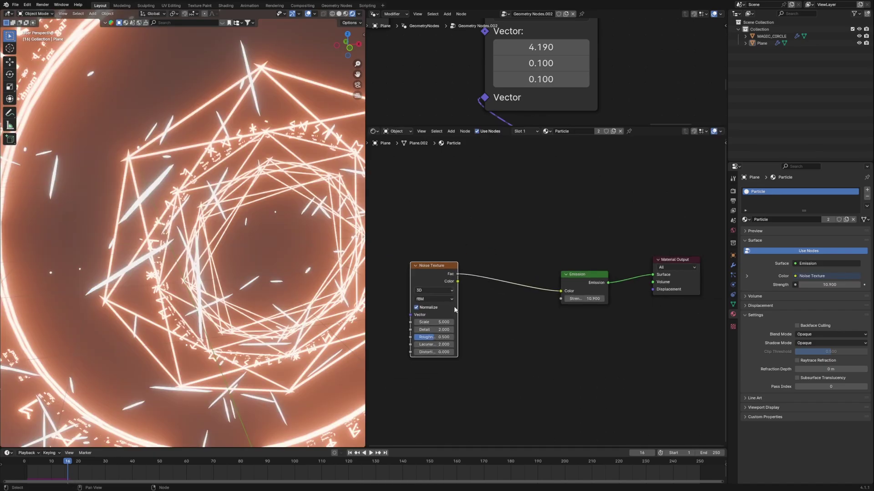
left_click(423, 273)
Insert a Color Ramp node on the link between the Noise Texture and Emission nodes.
key("shift+a")
left_click(511, 246)
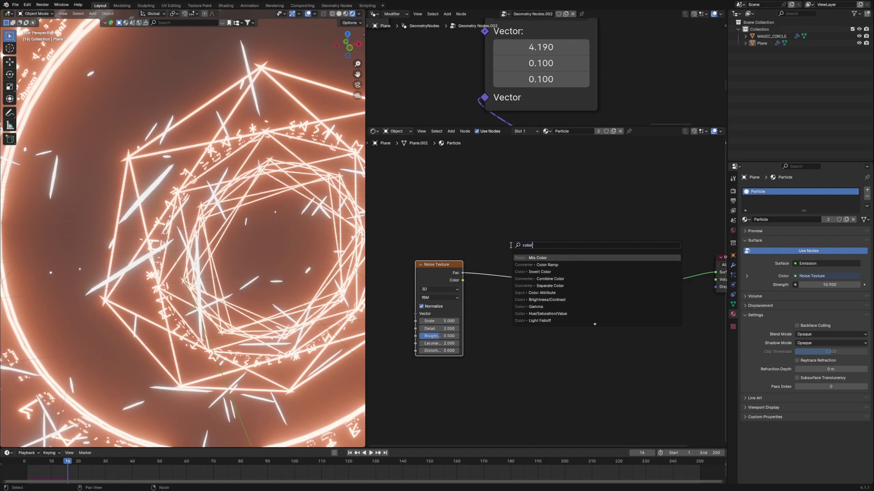
left_click(554, 265)
left_click(512, 267)
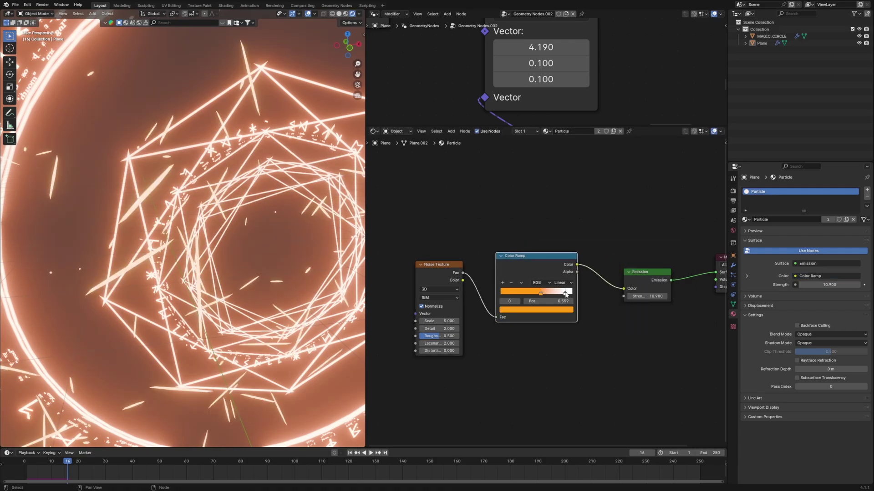
Change the Color Ramp's white stop to black at position 0.527 and shift the orange stop toward the ramp's start.
left_click(558, 310)
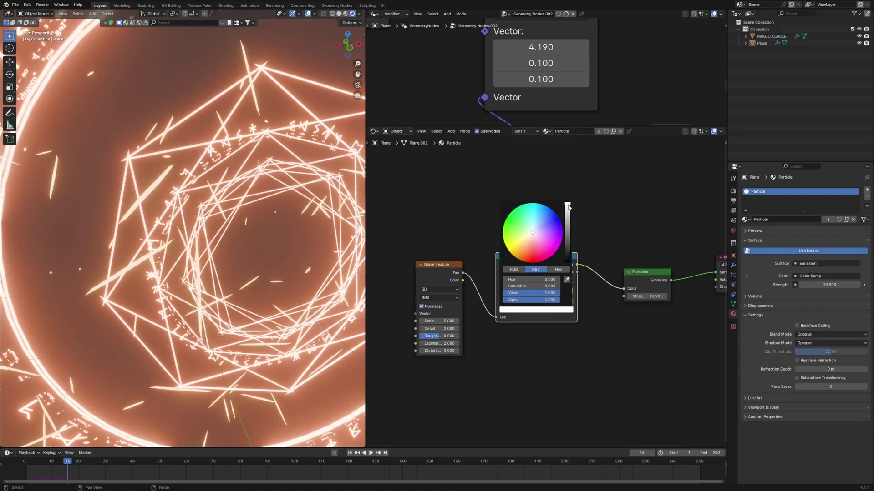
left_click_drag(567, 207, 568, 263)
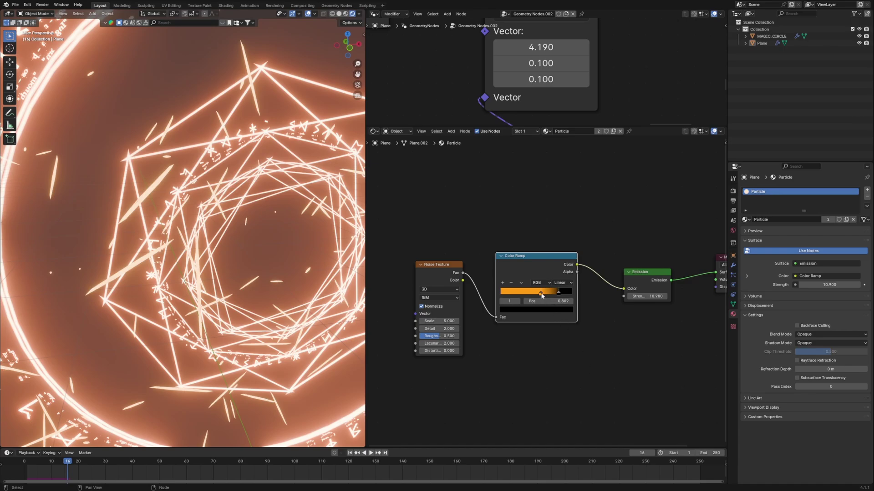
mouse_move(542, 295)
left_mouse_down()
mouse_move(516, 295)
mouse_move(538, 295)
left_mouse_up()
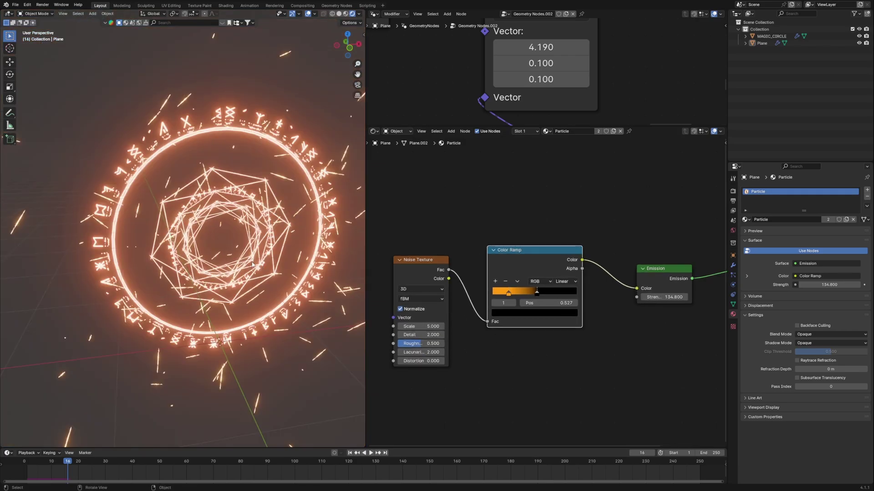
Save the file and view the magic circle and its noise-colored particles from a side angle.
middle_click_drag(219, 264, 237, 274)
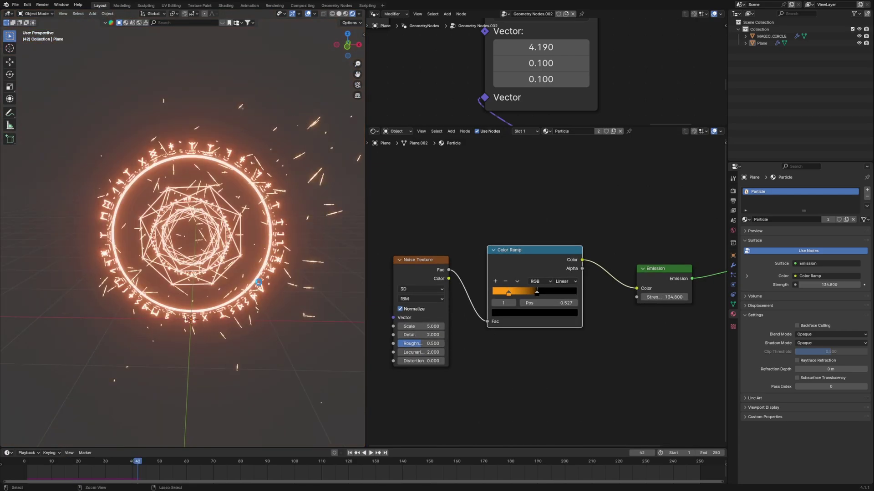
key("ctrl+s")
middle_click_drag(258, 282, 244, 299)
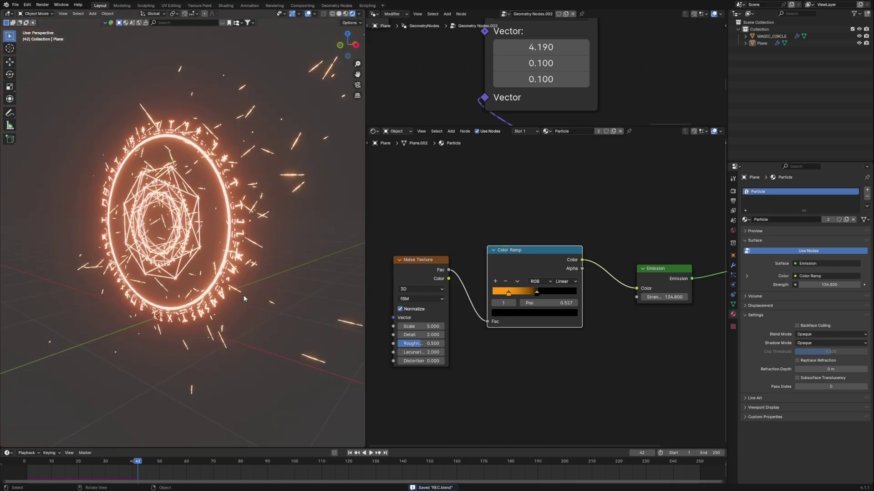